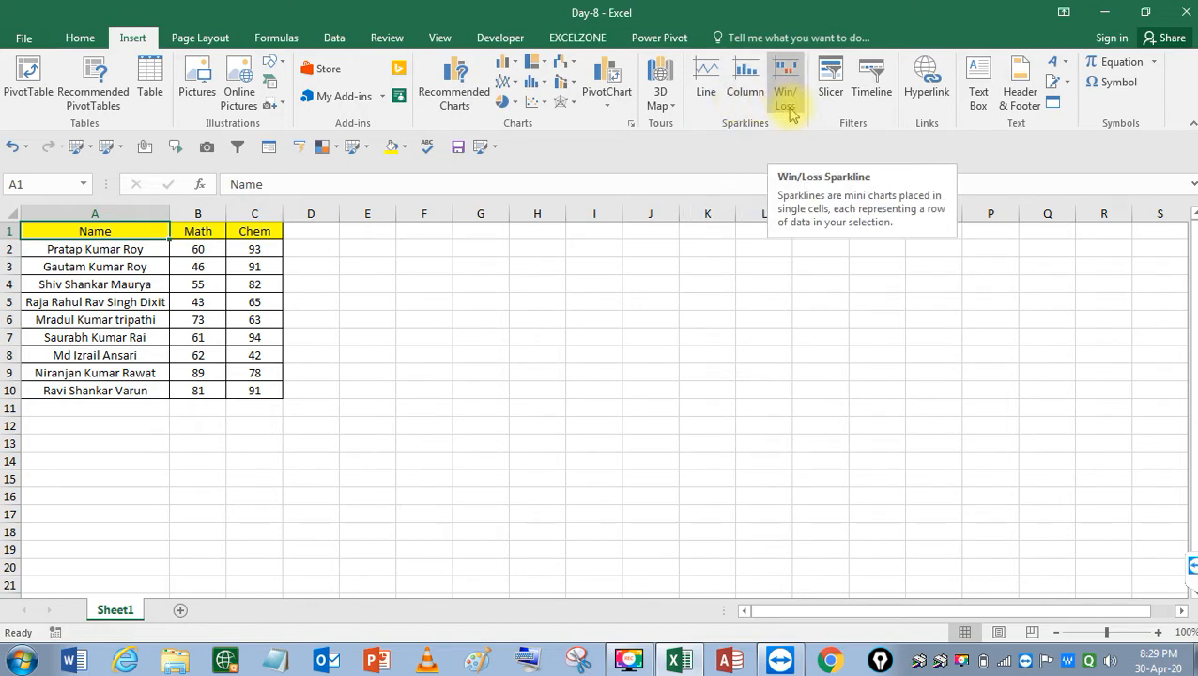
left_click(591, 283)
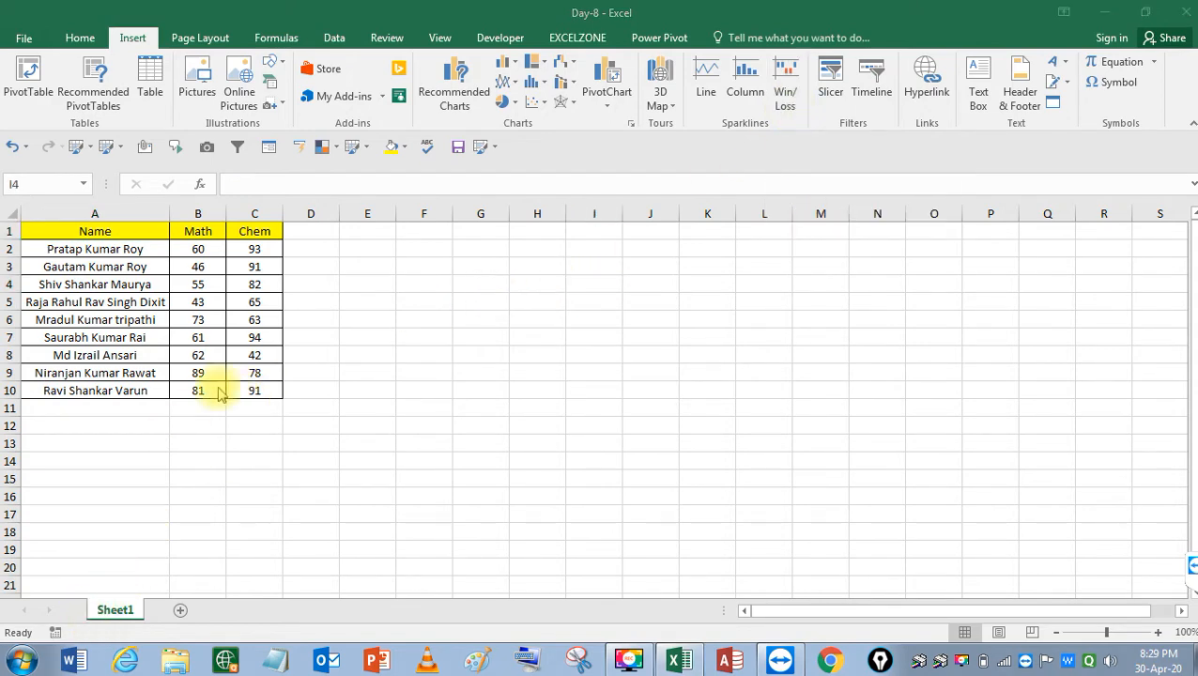
left_click(160, 298)
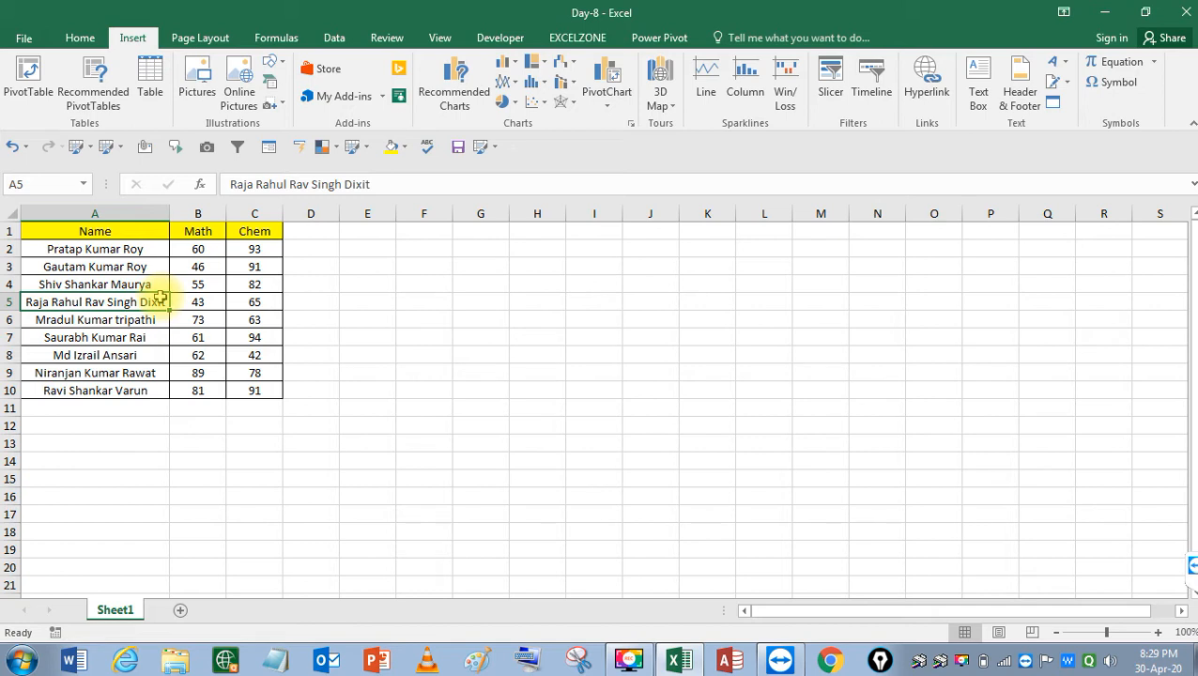
left_click(130, 231)
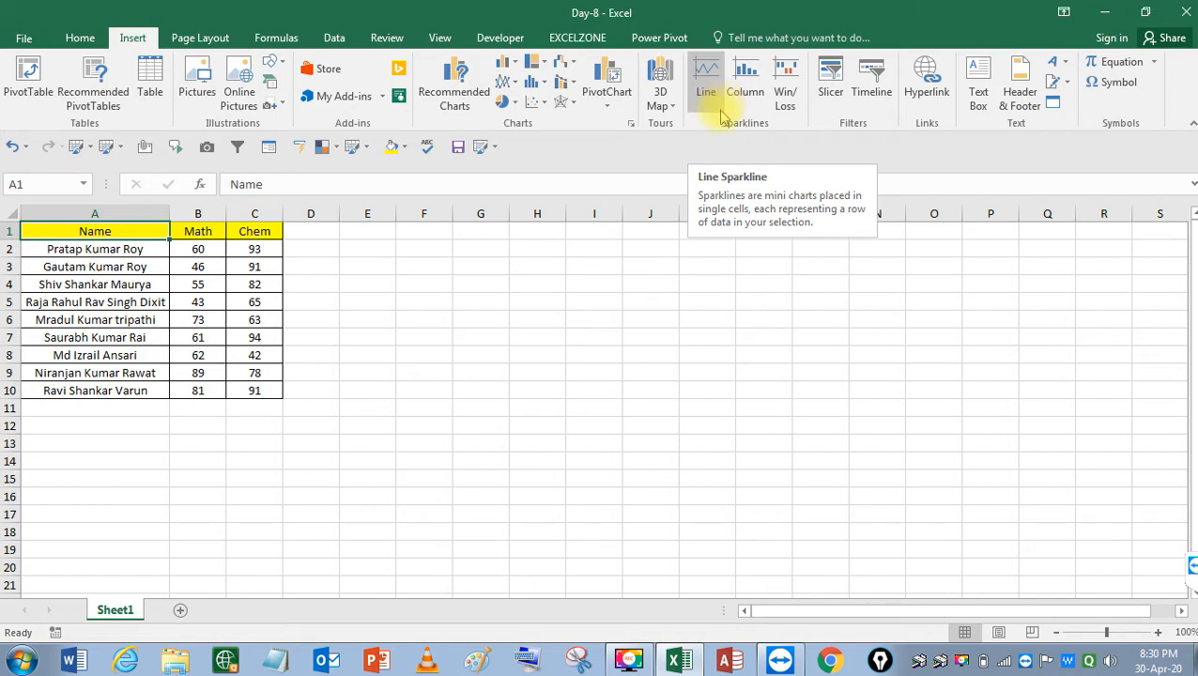
left_click(732, 97)
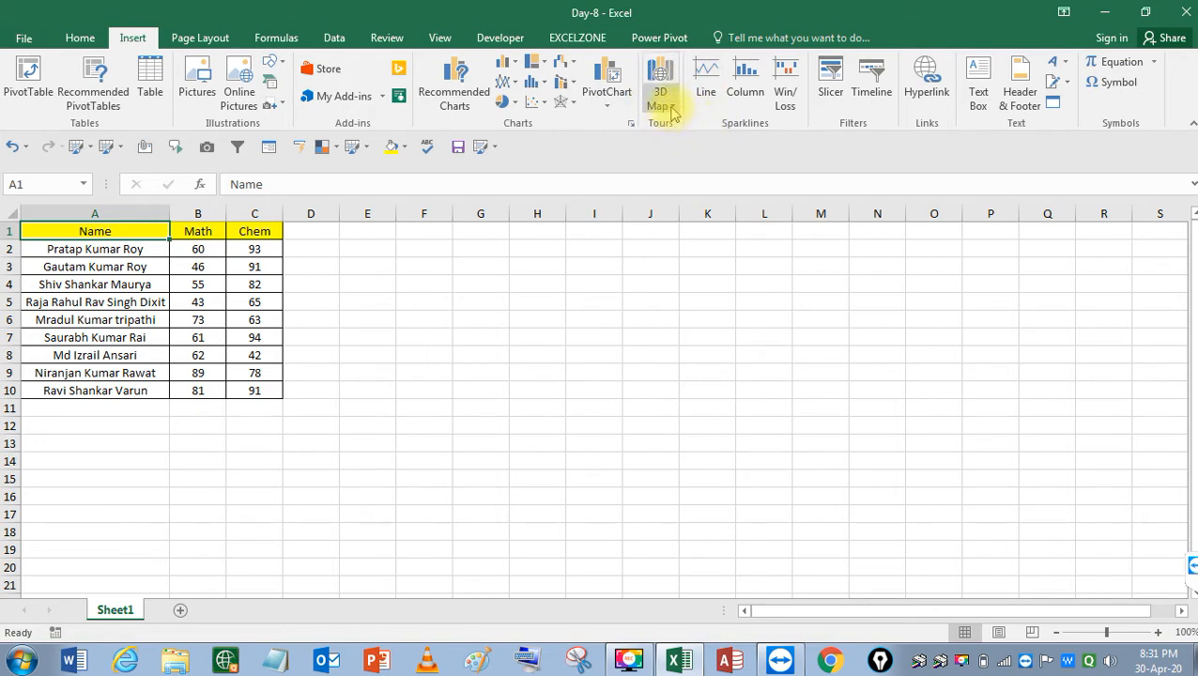
left_click(829, 91)
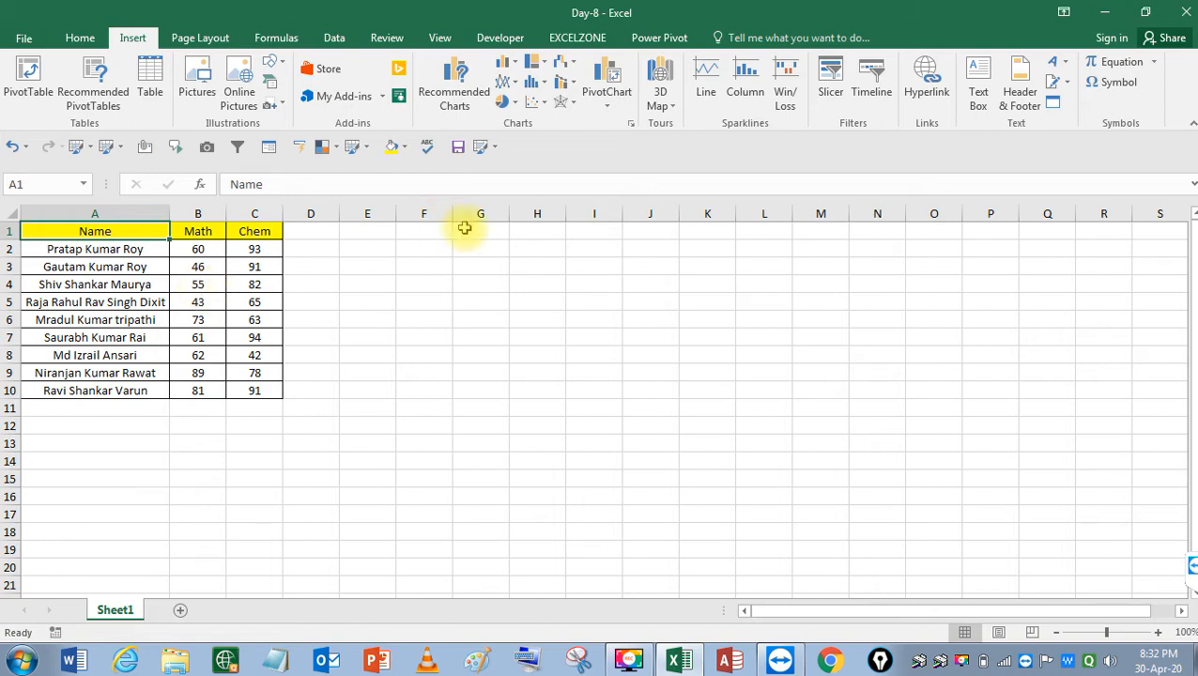
Start creating line sparklines and set their location range to D2:D10
left_click(709, 94)
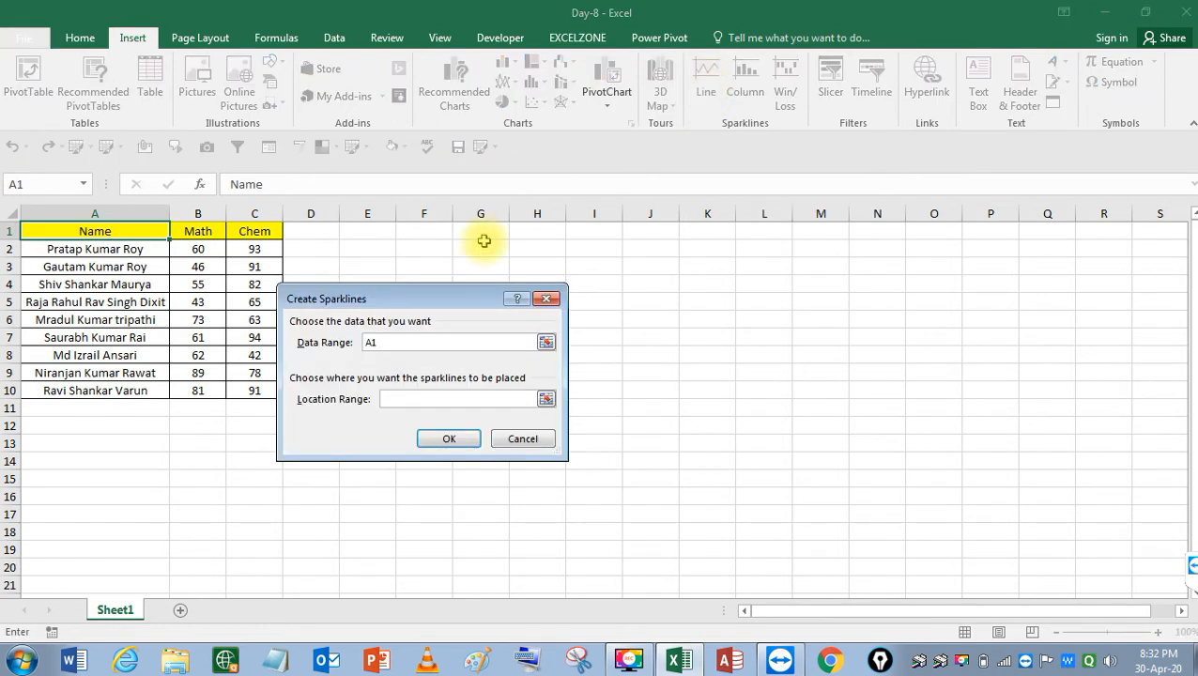
left_click_drag(420, 298, 626, 241)
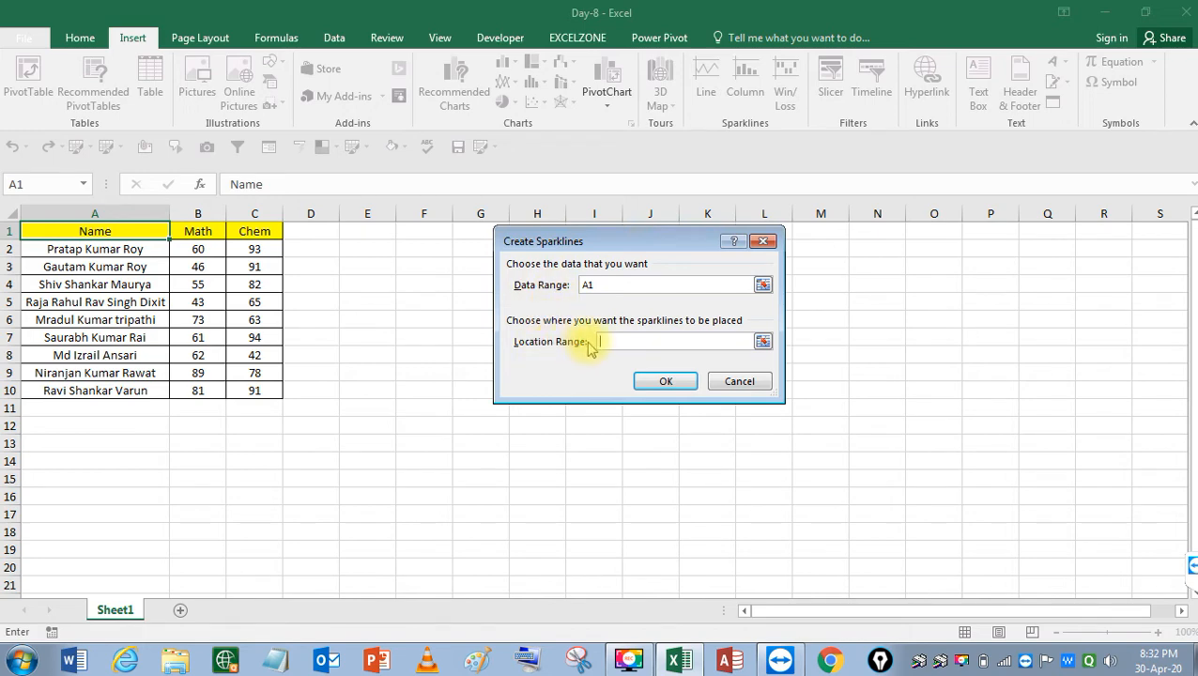
left_click(616, 285)
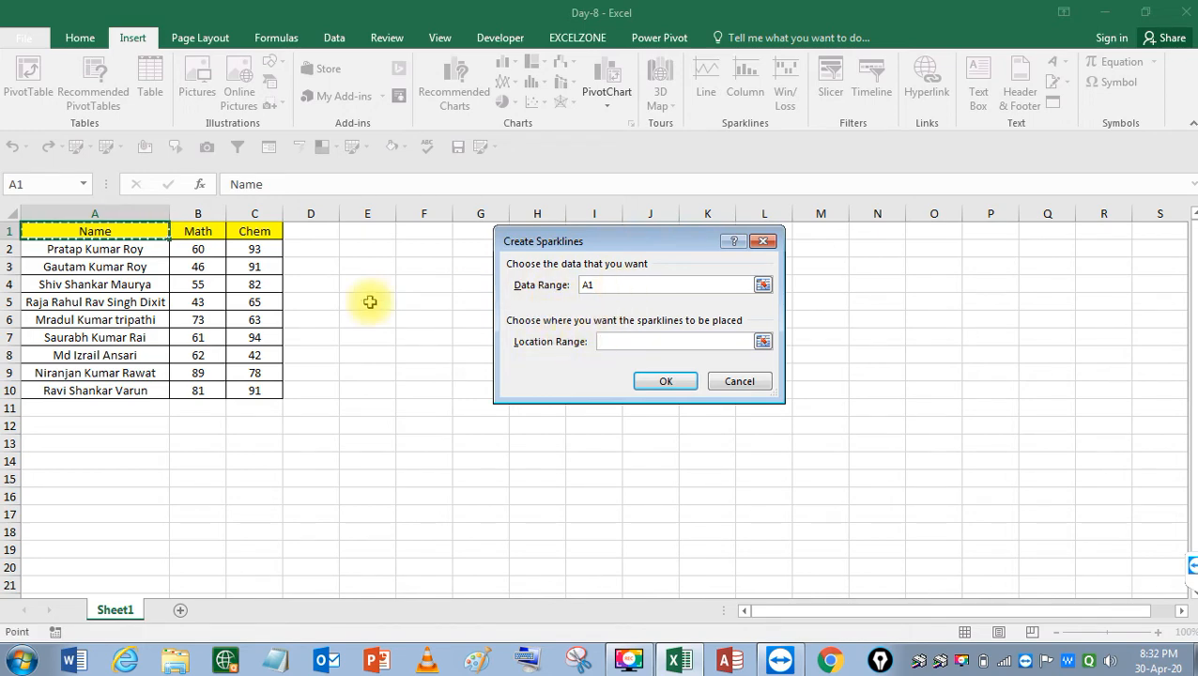
left_click(201, 247)
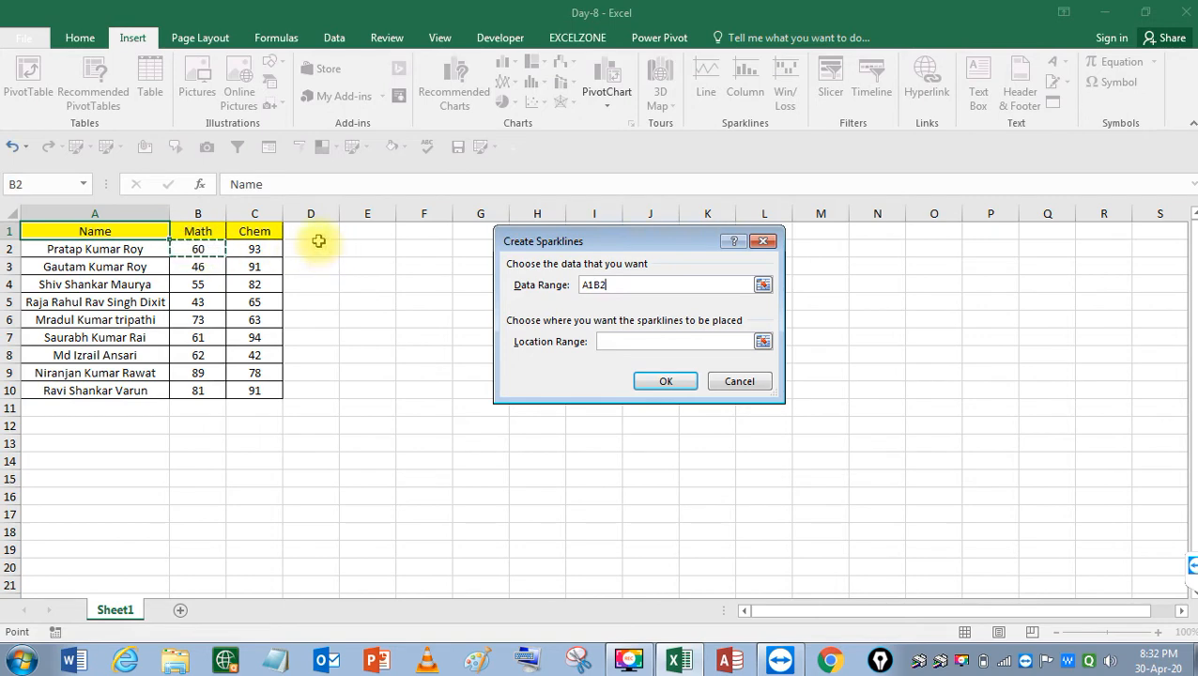
left_click(608, 341)
left_click(313, 246)
key("shift+Down")
key("shift+Down")
key("shift+Down")
key("shift+Down")
key("shift+Down")
key("shift+Down")
key("shift+Down")
key("shift+Down")
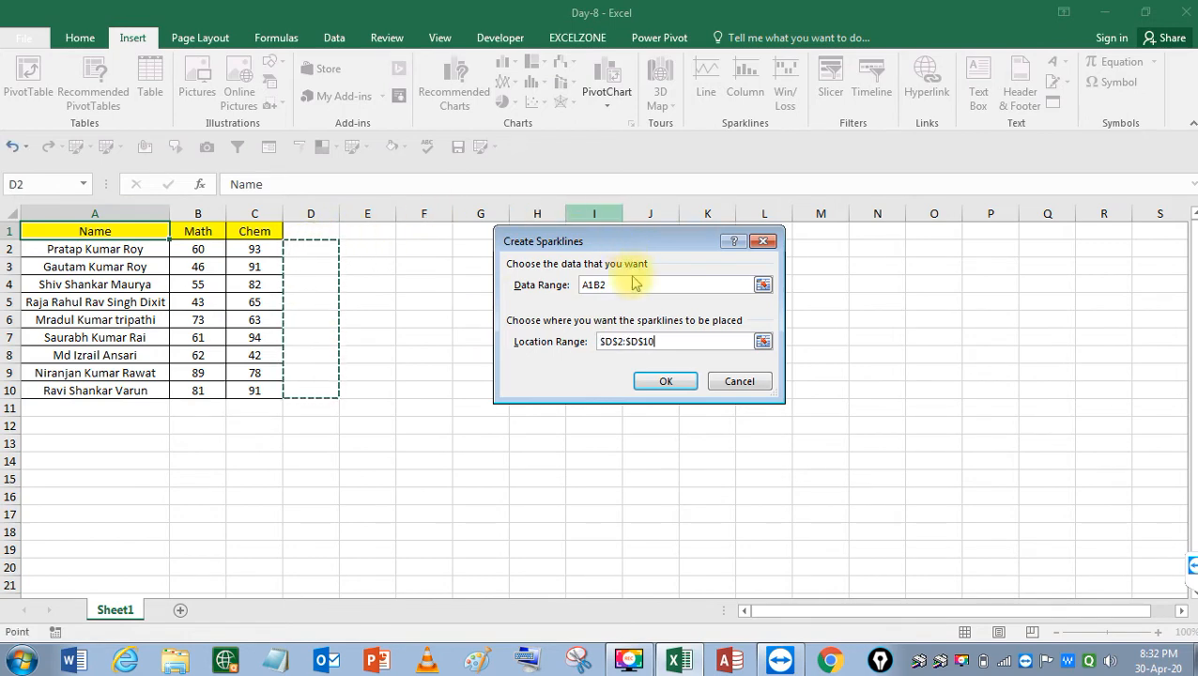
Replace the data range with B2, try to create the sparklines, and close the dialog
left_click(624, 282)
double_click(623, 280)
key("BackSpace")
left_click(201, 252)
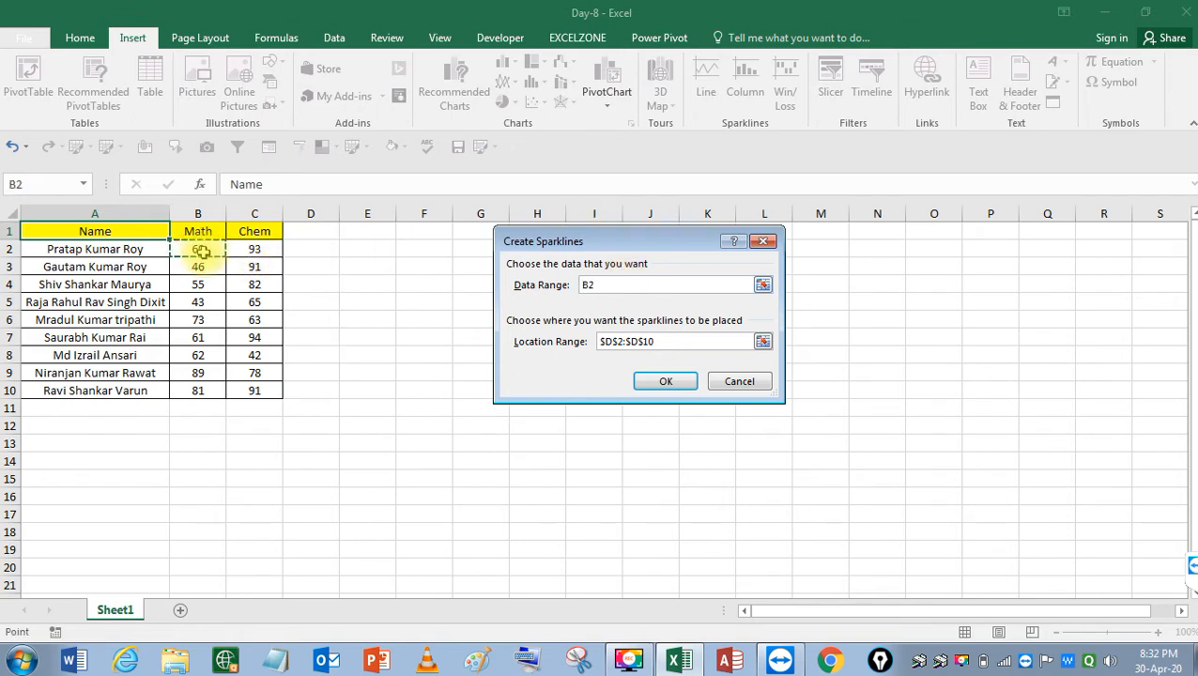
key("Return")
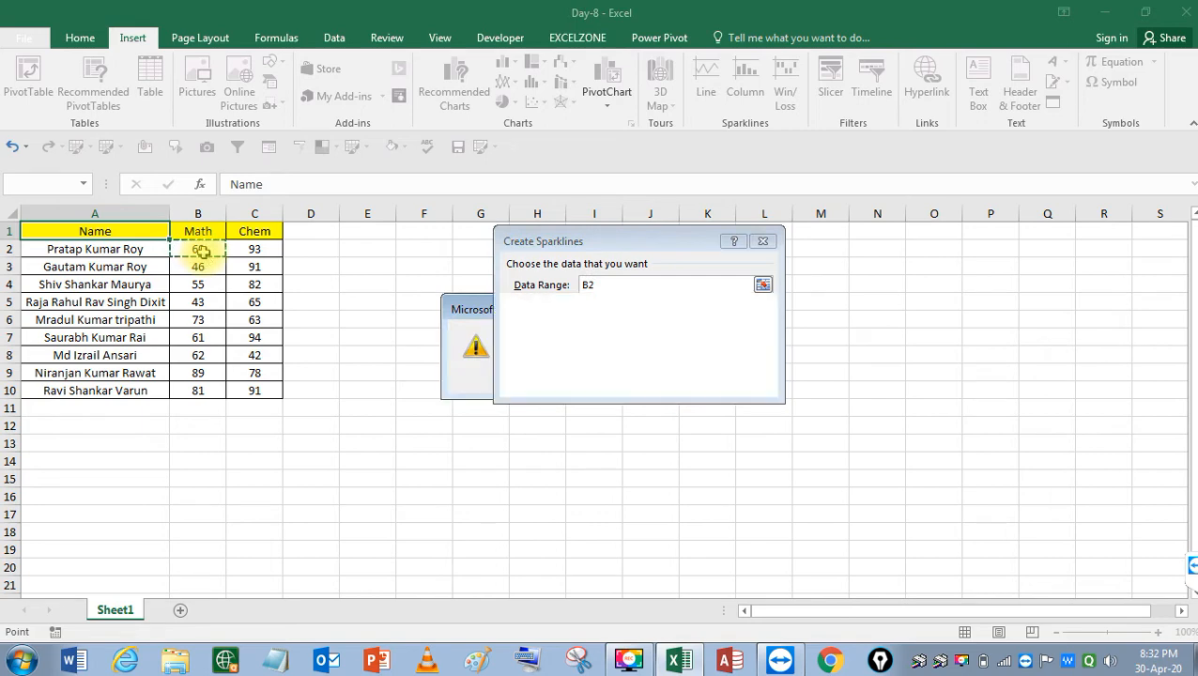
key("Escape")
key("Escape")
Start a new line sparkline from the empty cell E2
key("Right")
key("Right")
key("Right")
key("Down")
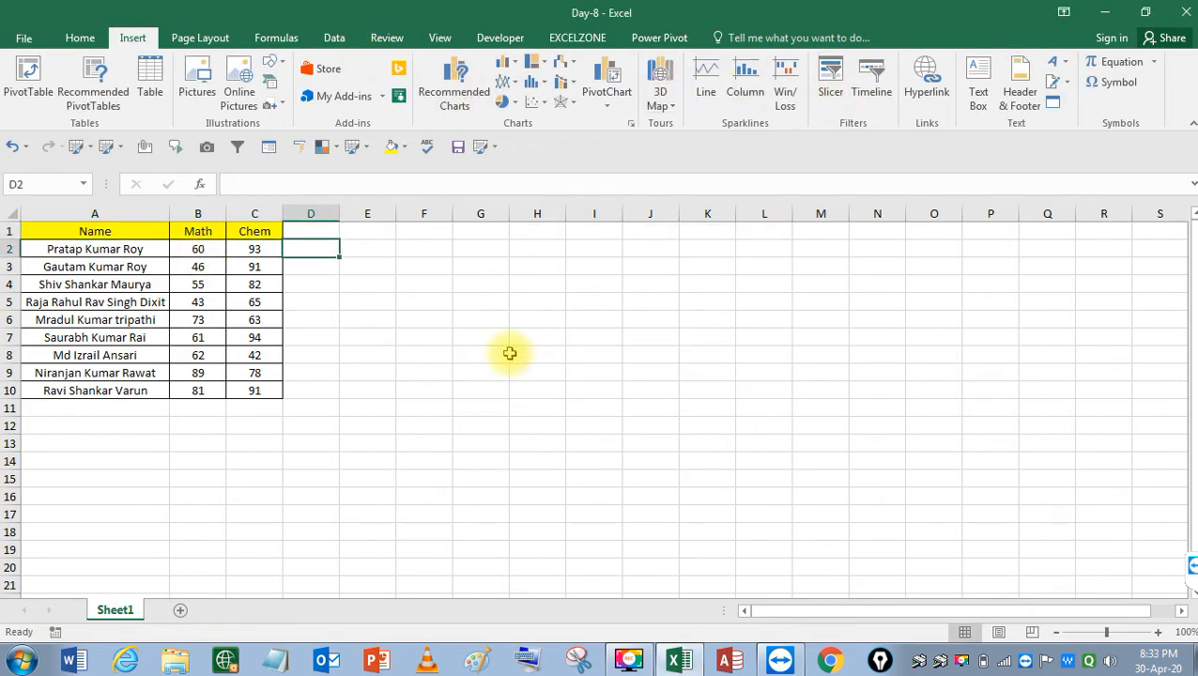
left_click(378, 246)
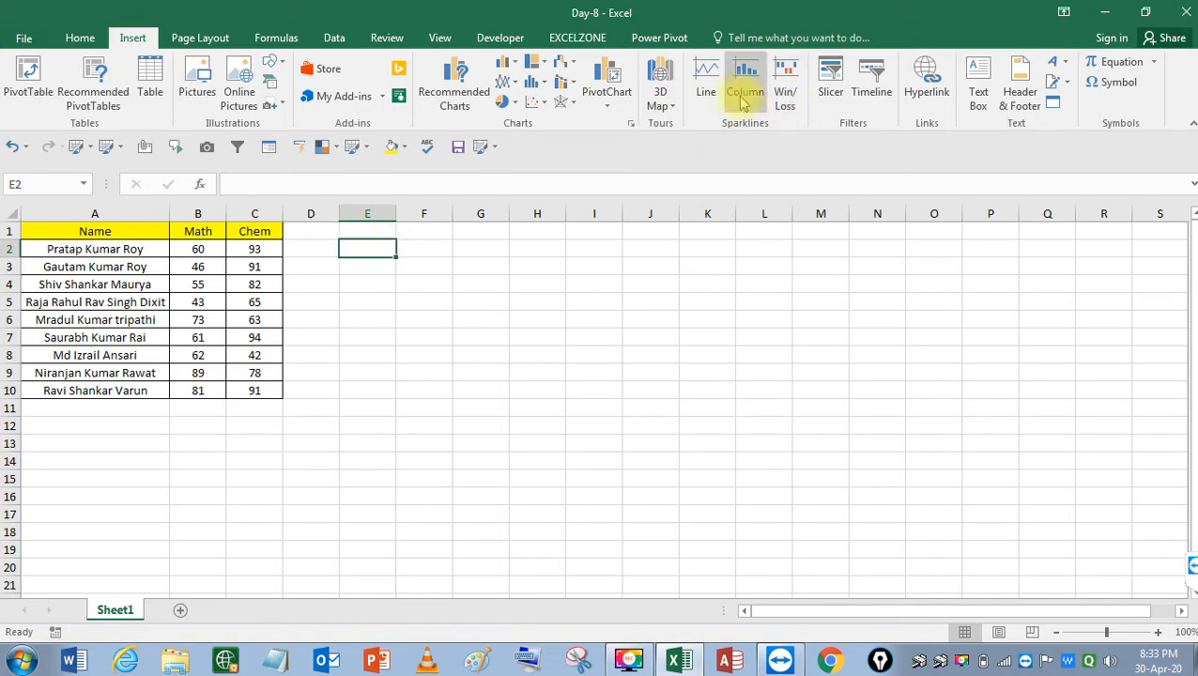
left_click(705, 92)
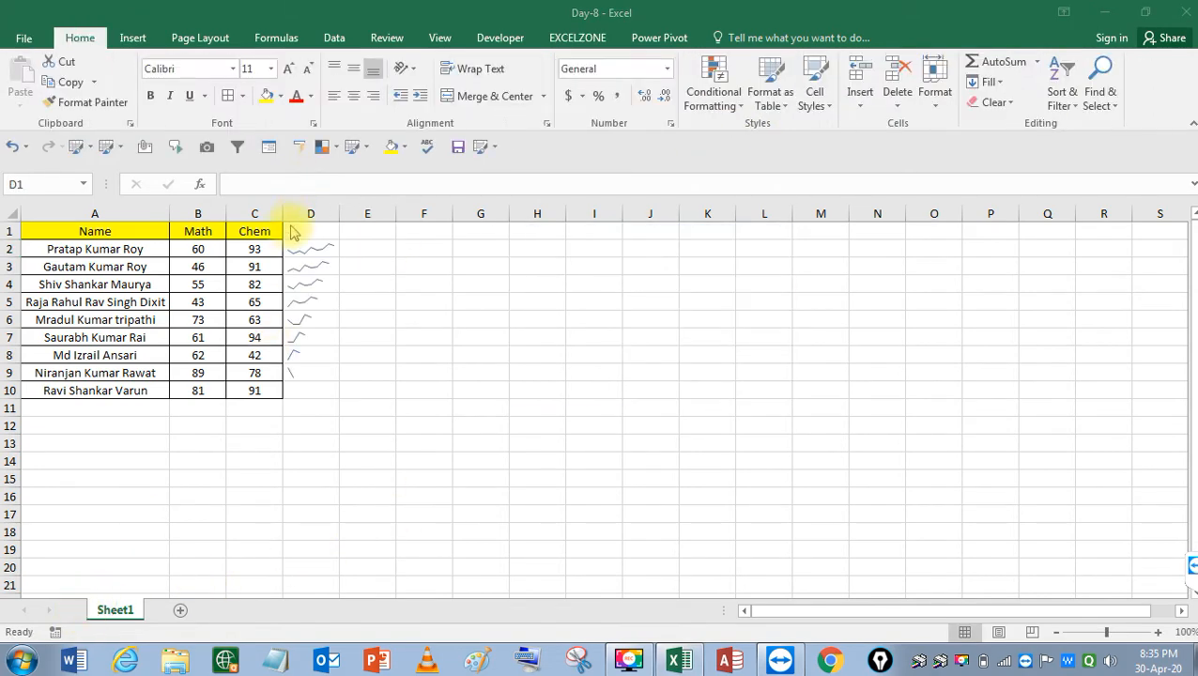
Enter the header Math_Line in cell D1 and autofit the column width to it
left_click(291, 225)
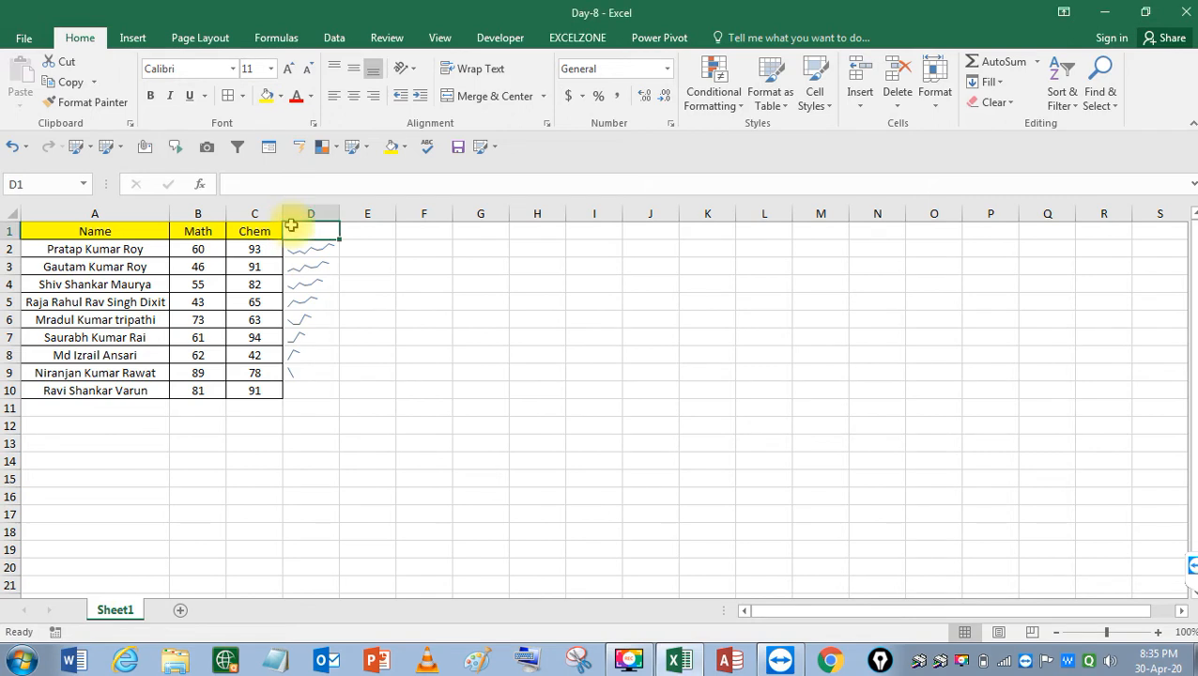
type("Math_Line")
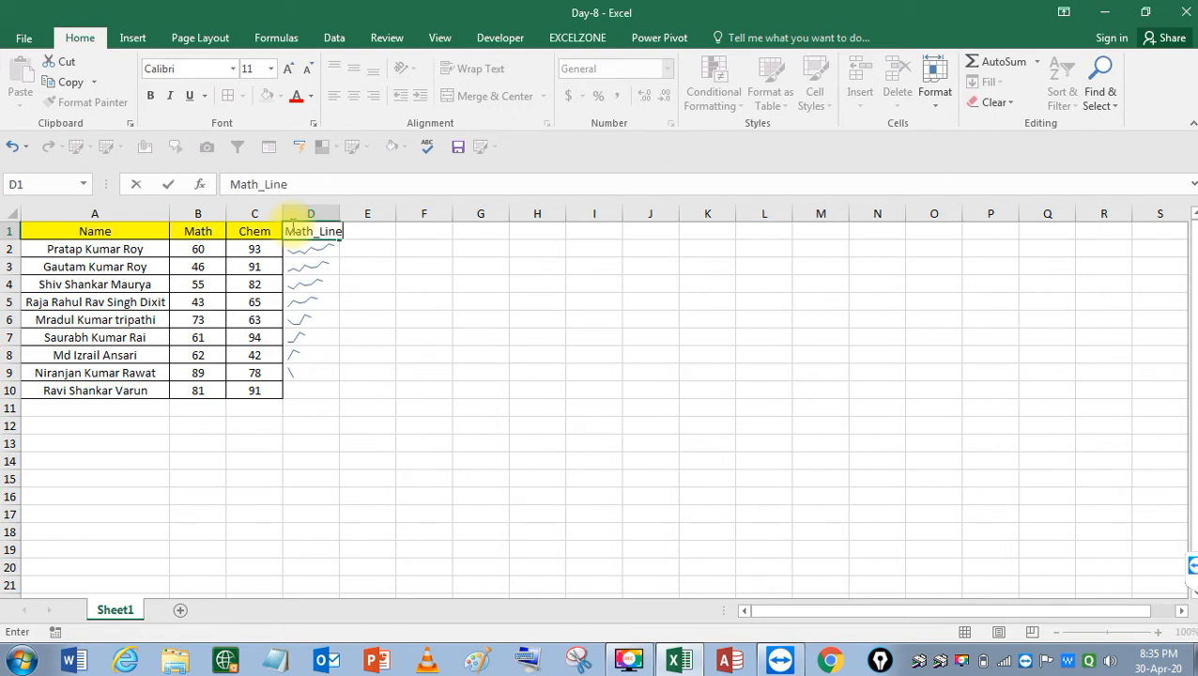
key("Return")
key("Up")
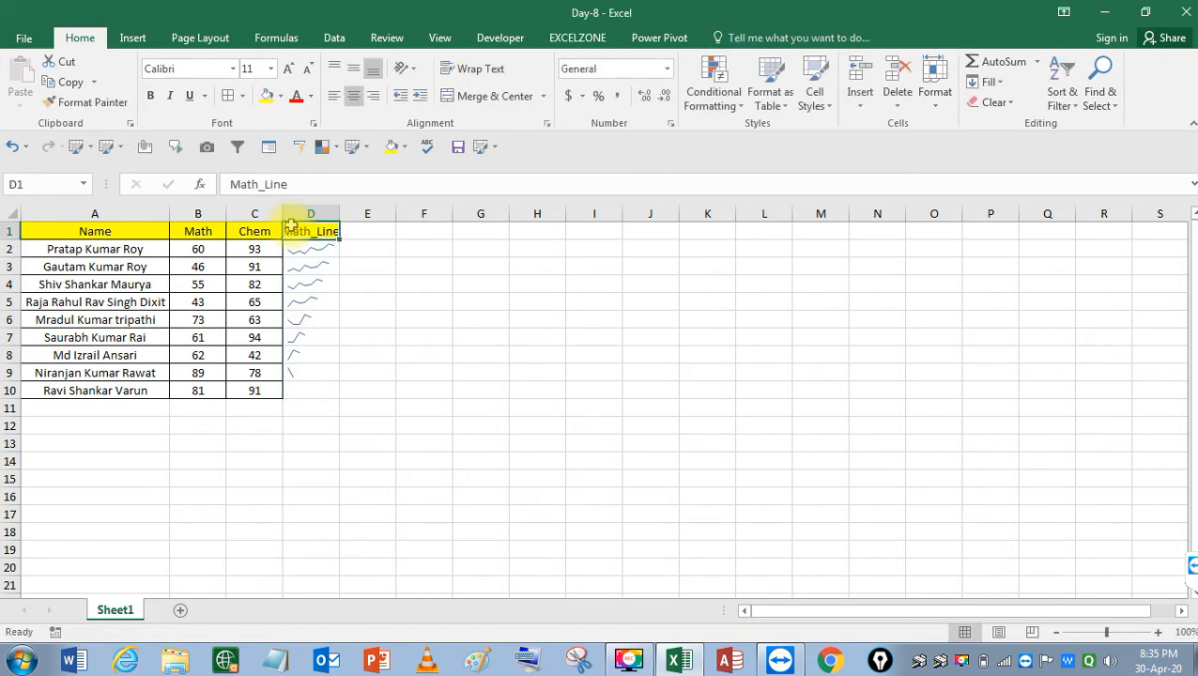
key("alt+o")
key("c")
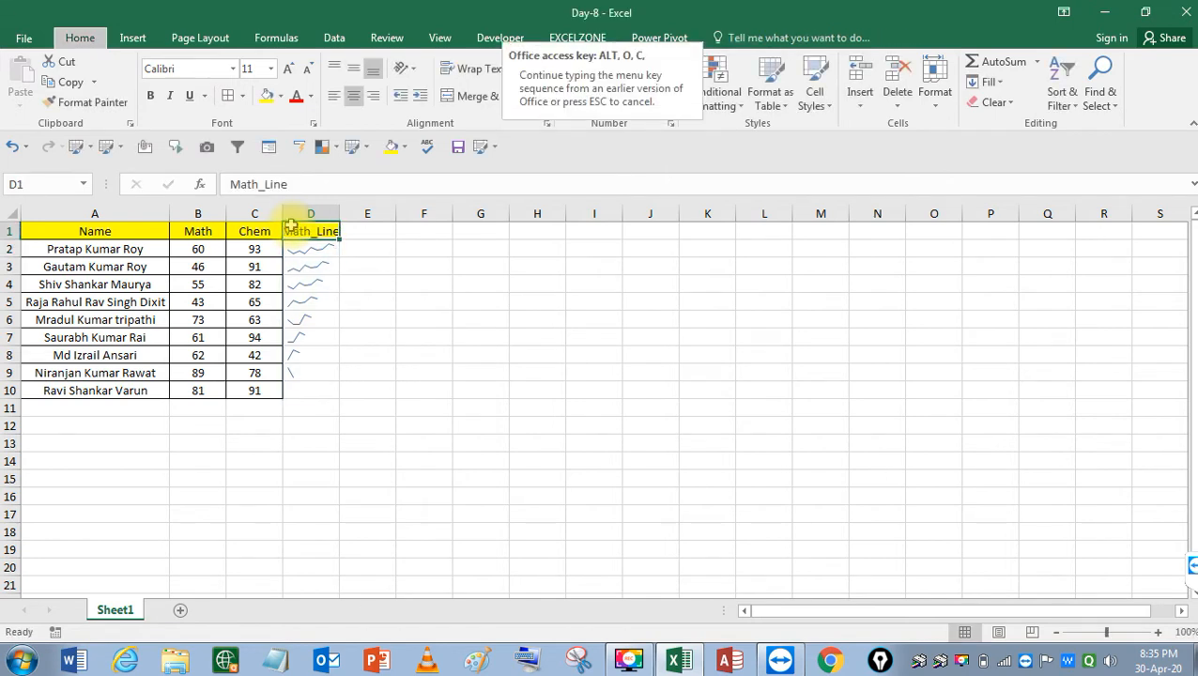
key("a")
key("Down")
key("Down")
key("Down")
key("Down")
key("Down")
key("Down")
key("Down")
key("Down")
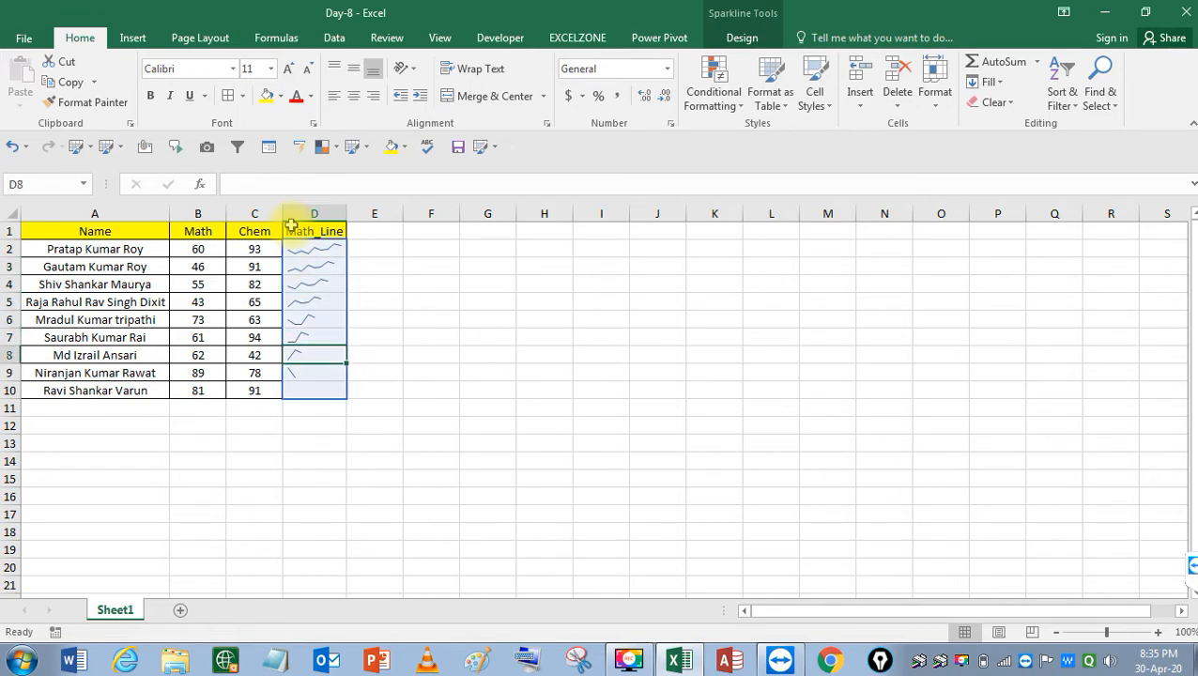
key("Right")
key("Up")
key("Up")
key("Up")
key("Up")
key("Up")
key("Up")
key("Up")
key("Up")
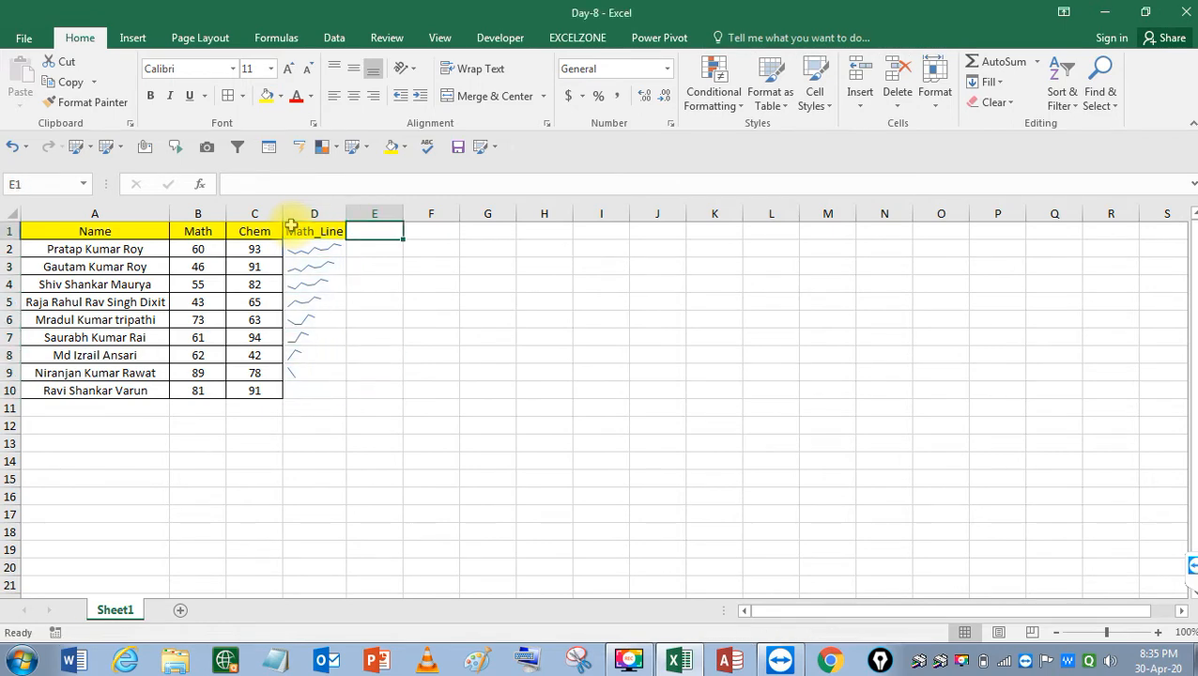
Copy the Chem header from C1 into E1 and save the workbook
key("Left")
key("Left")
key("ctrl+c")
key("Right")
key("Right")
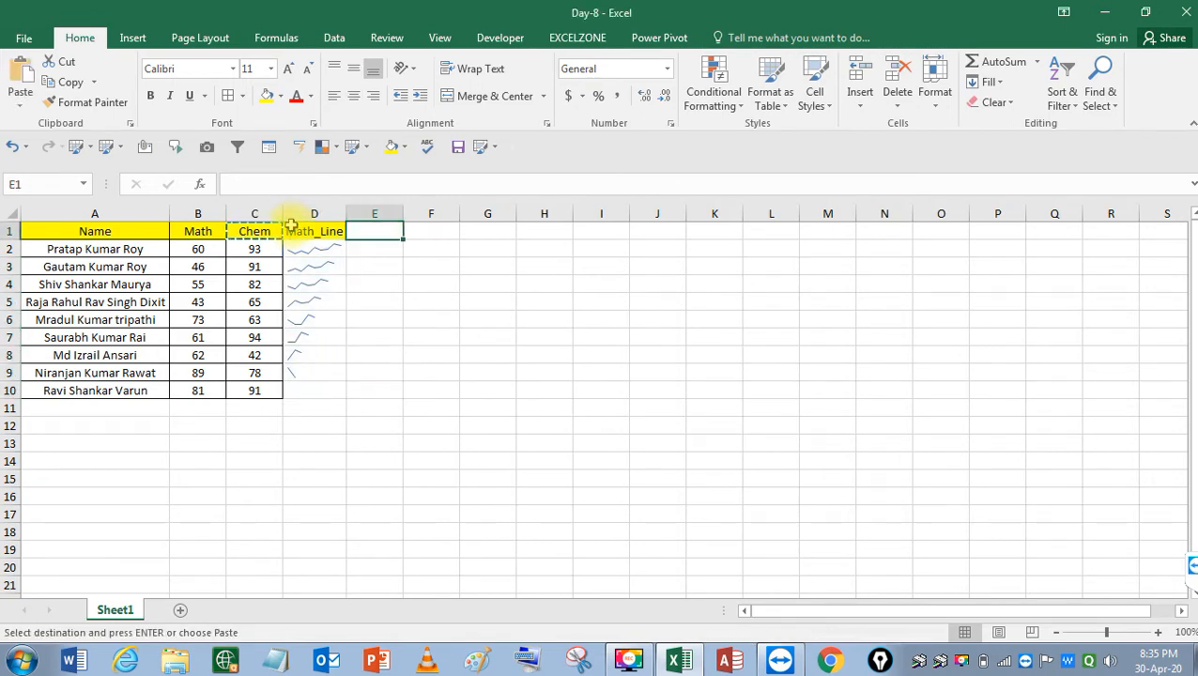
key("ctrl+v")
key("Down")
key("ctrl+s")
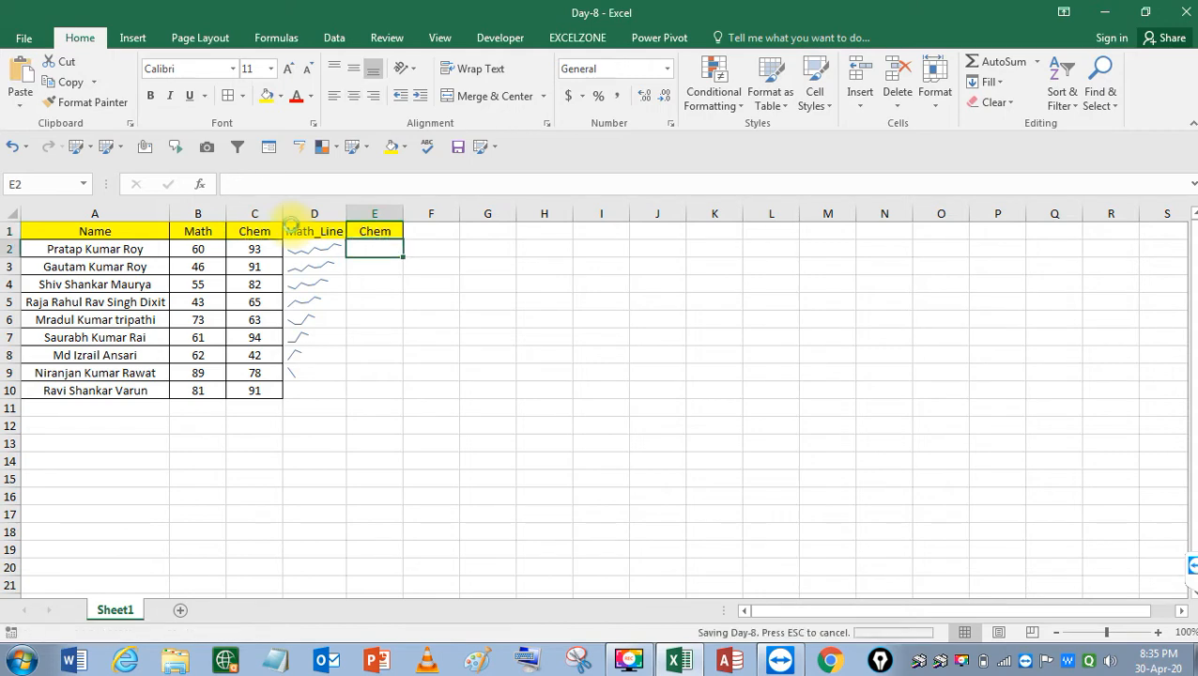
Freeze panes at cell B2 to lock the header row and the Name column
left_click(291, 225)
key("ctrl+Down")
key("ctrl+Up")
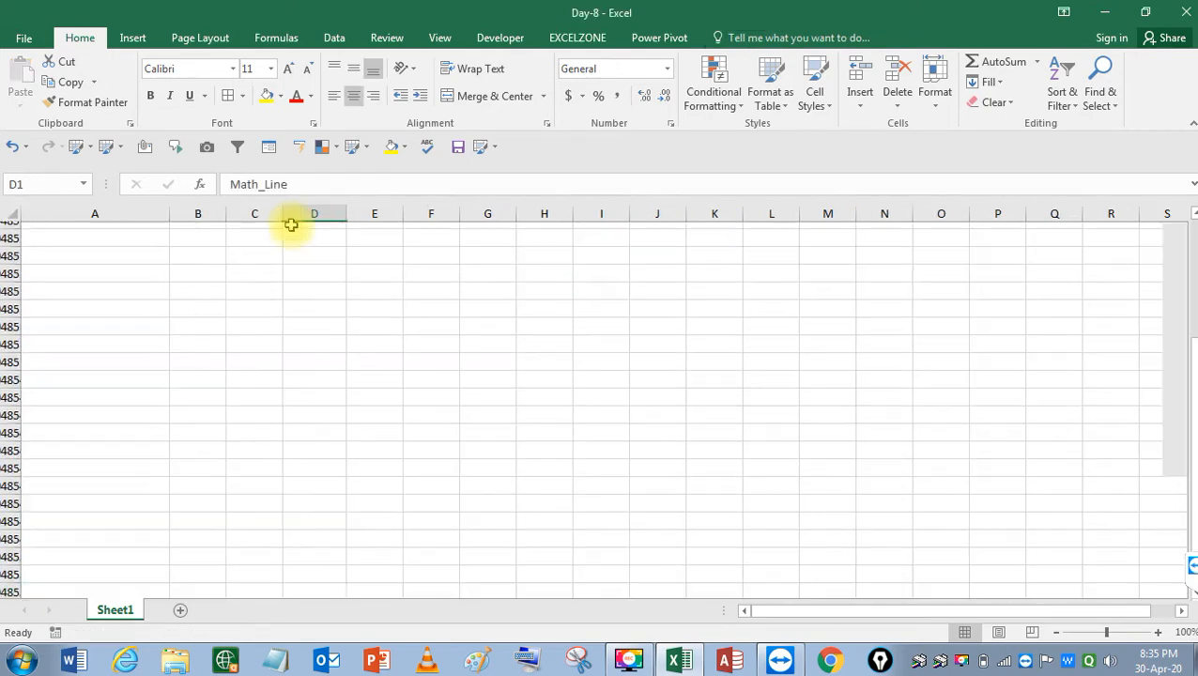
key("Down")
key("Left")
key("Left")
key("alt+w")
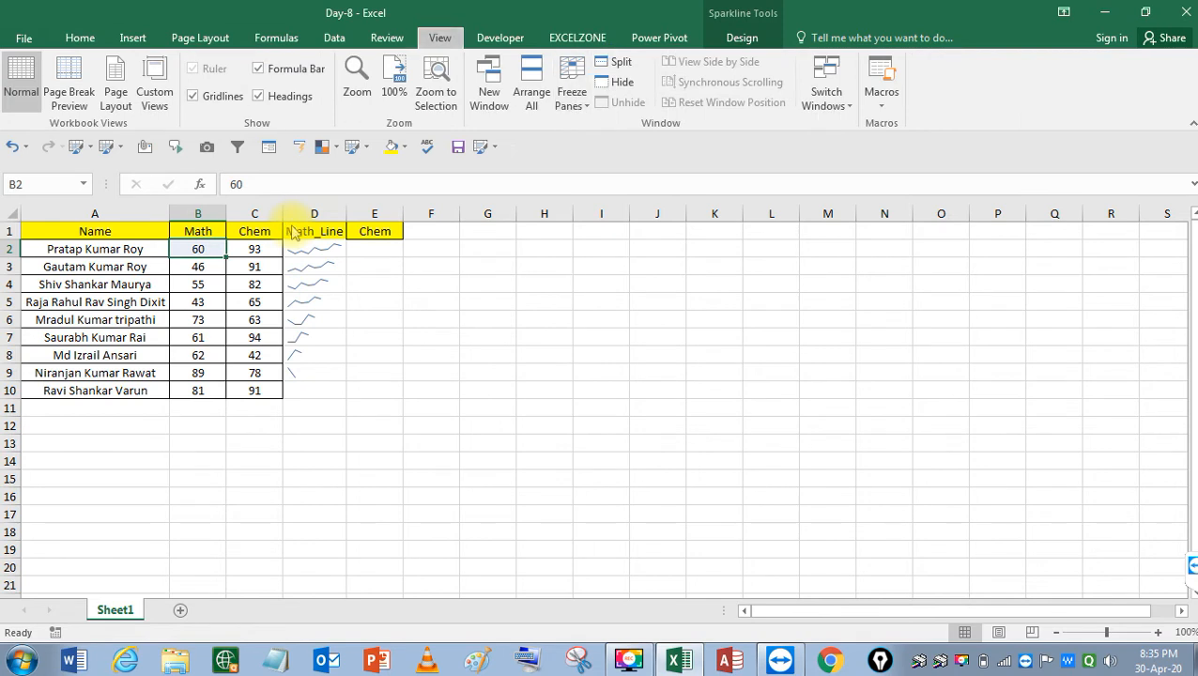
key("f")
key("f")
Select the empty cells E2:E10 under the second Chem header
key("Down")
key("Down")
key("Right")
key("Right")
key("Left")
key("Right")
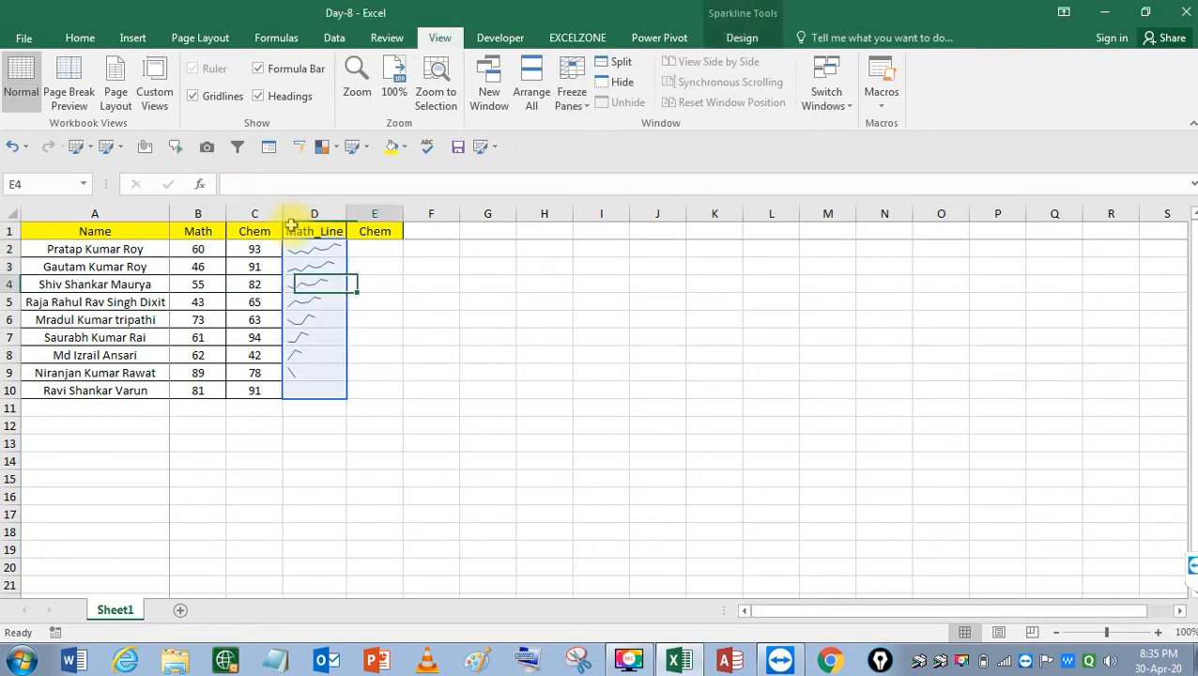
key("Right")
key("Down")
key("Down")
key("Down")
key("Down")
key("Down")
key("Down")
key("shift+Up")
key("shift+Up")
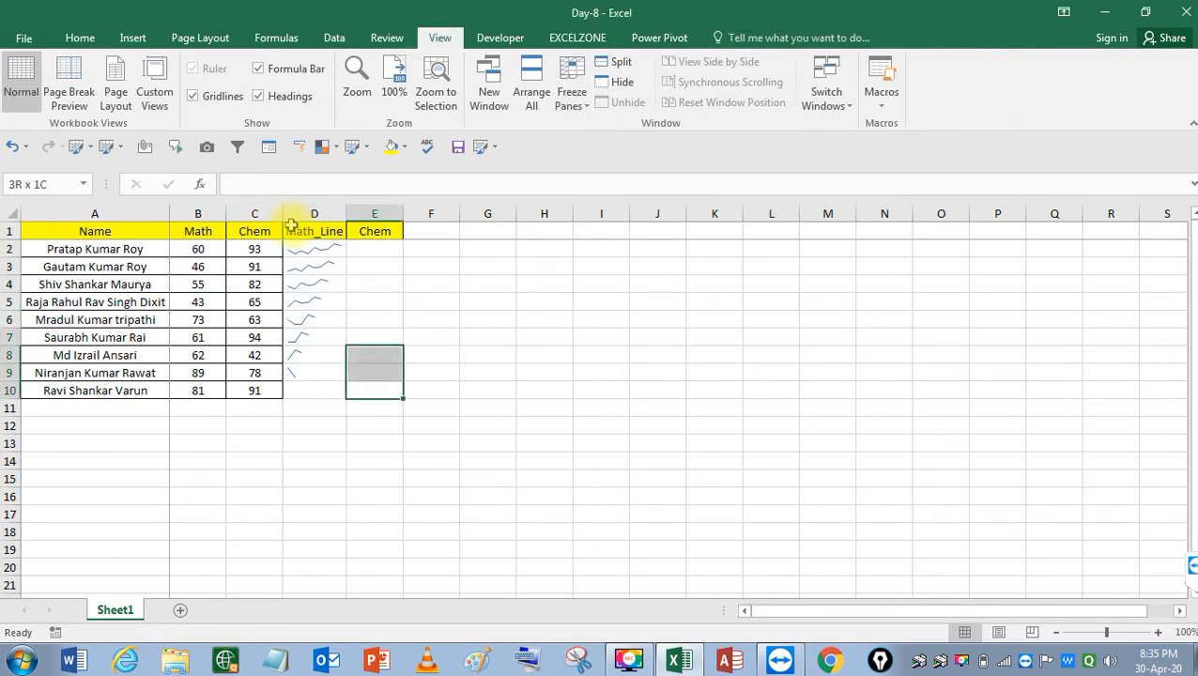
key("shift+Up")
key("shift+Up")
key("shift+Up")
key("shift+Up")
key("shift+Up")
key("shift+Up")
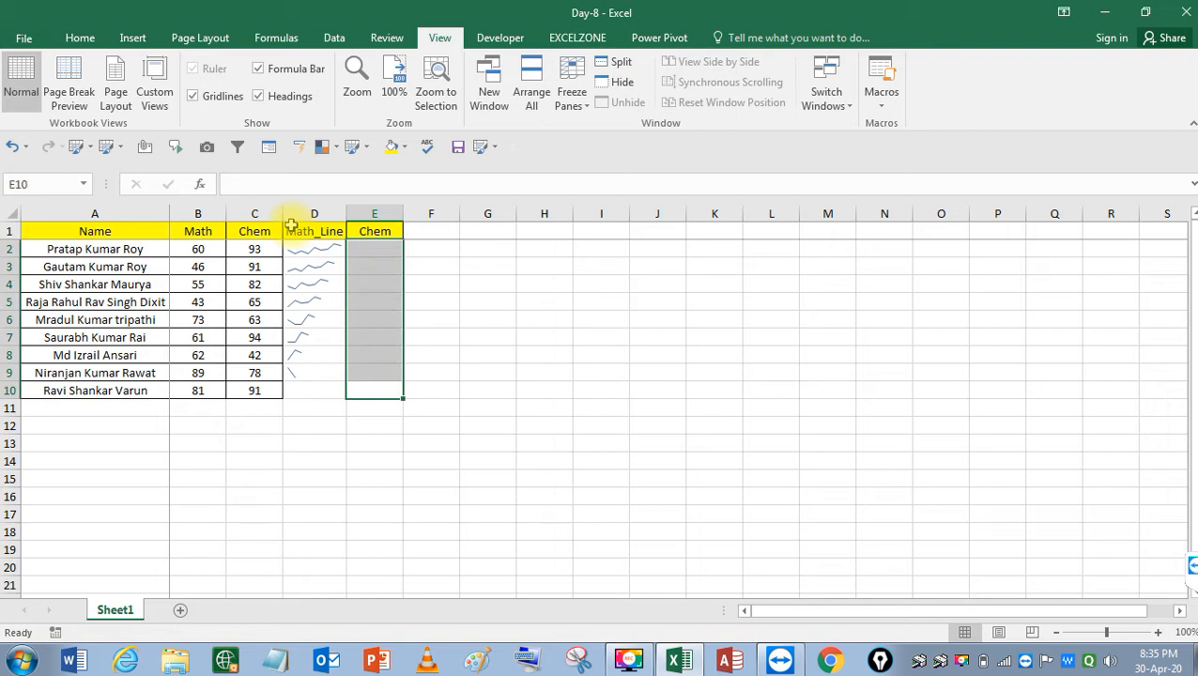
Start a line sparkline for cell E2, clear its location range and use the Chem marks C2:C10 as the data range
left_click(373, 248)
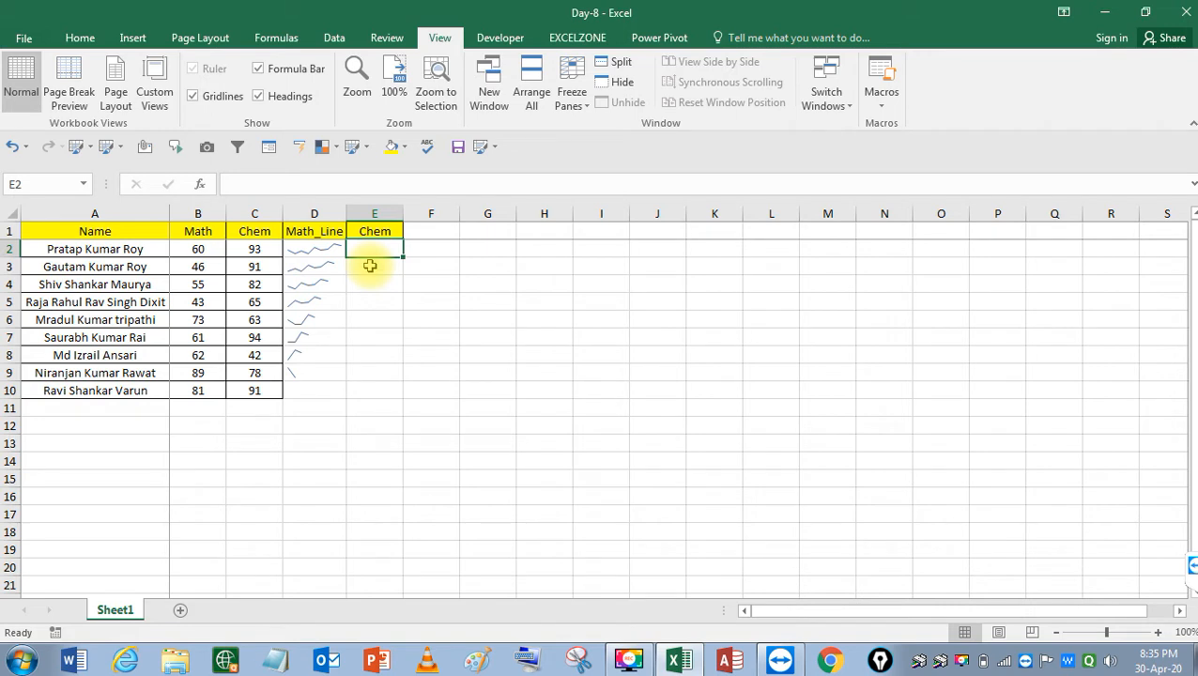
left_click(132, 38)
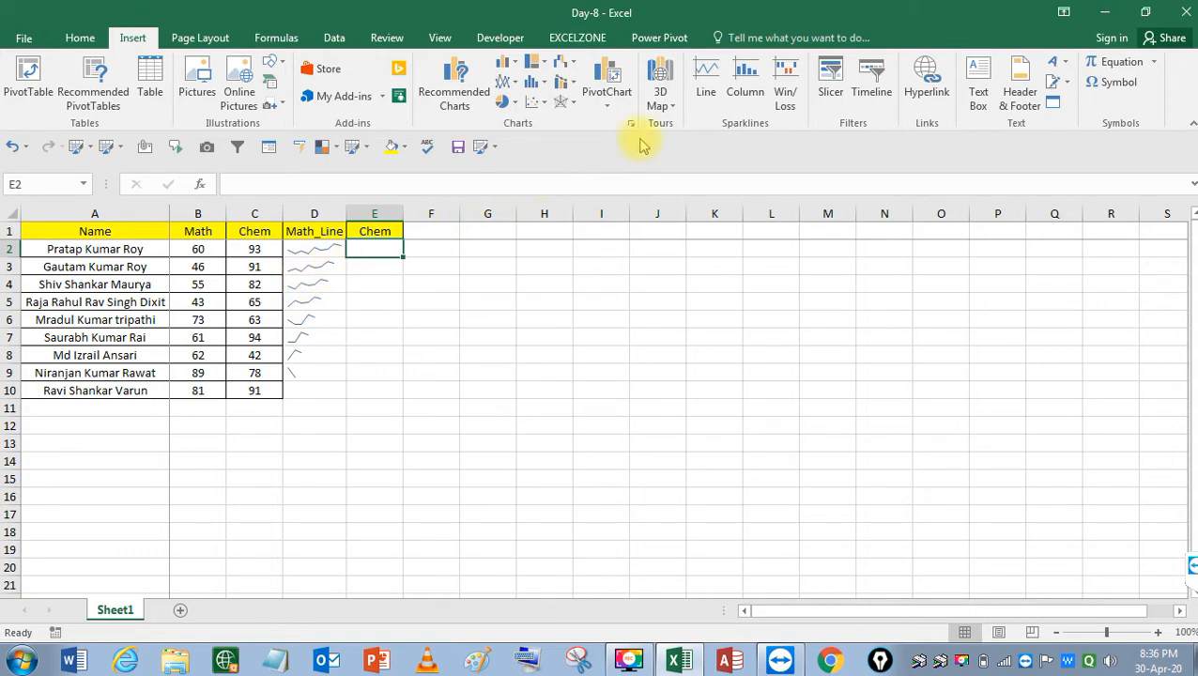
left_click(708, 99)
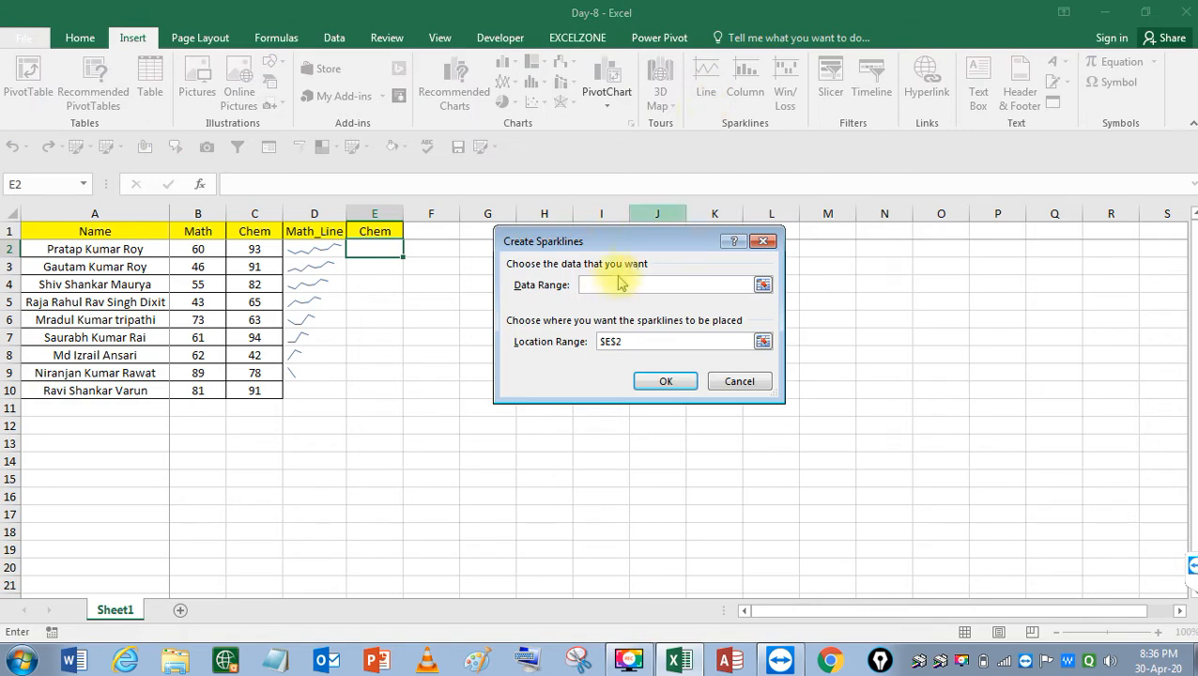
left_click(627, 341)
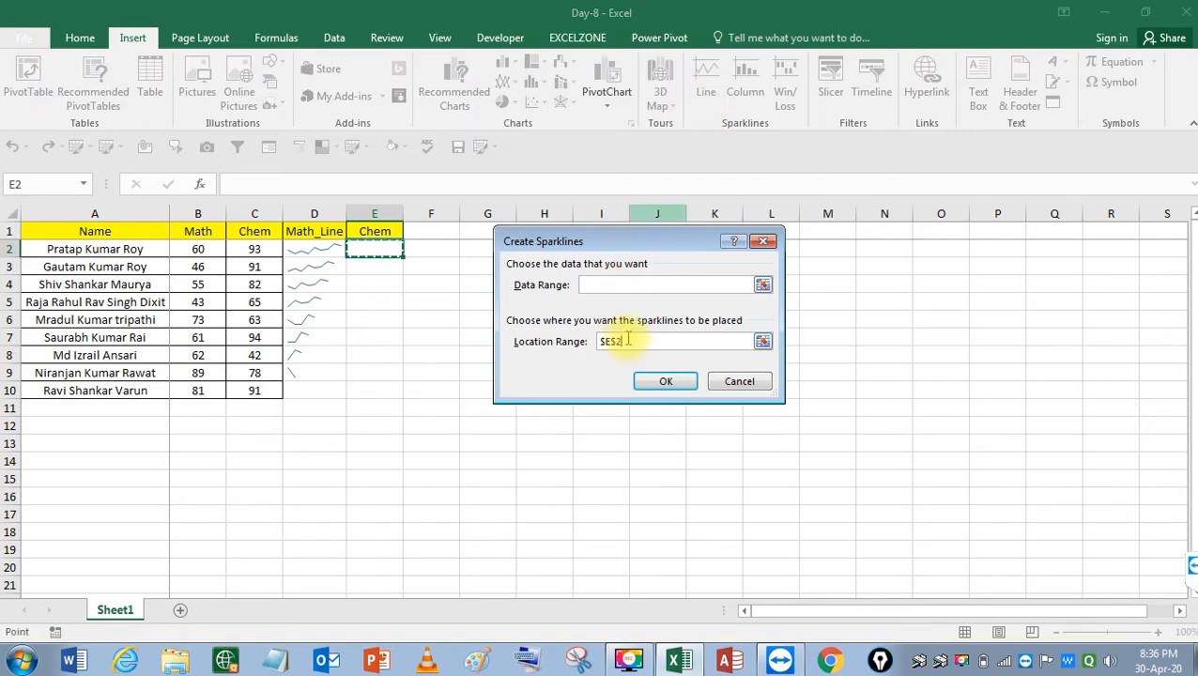
key("BackSpace")
left_click(612, 285)
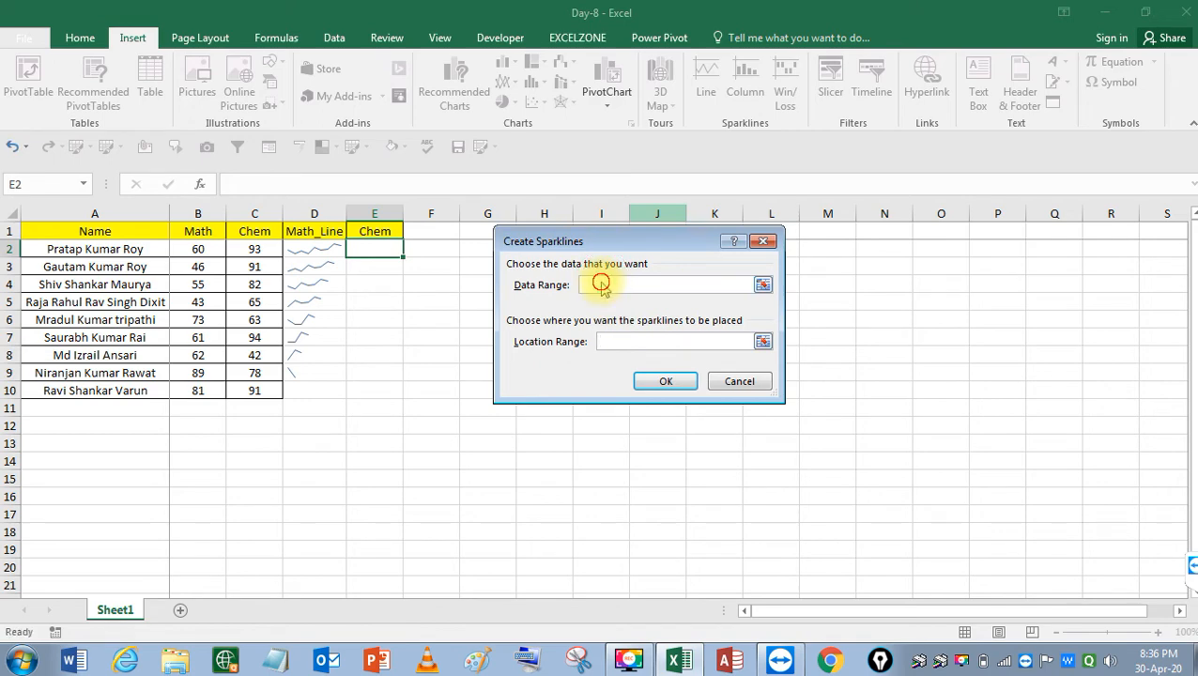
left_click(251, 261)
key("Down")
key("Up")
key("Up")
key("ctrl+shift+Down")
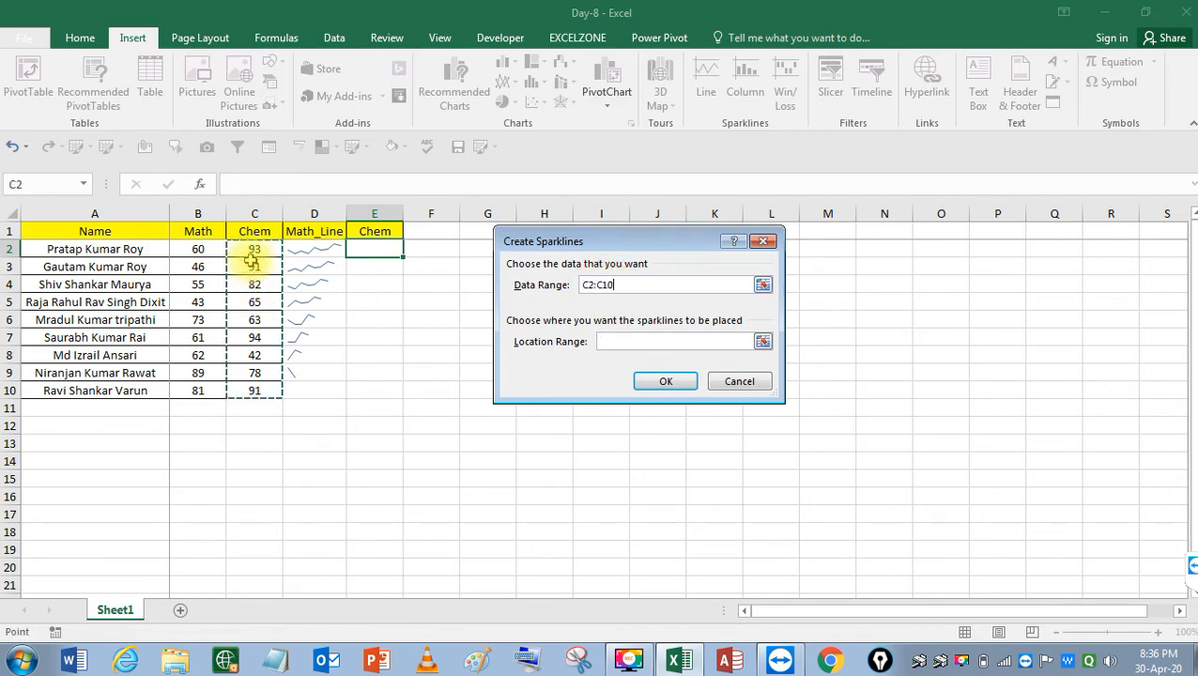
Set the sparkline's location range to the relative reference E2 and create the sparkline
left_click(606, 341)
left_click(374, 249)
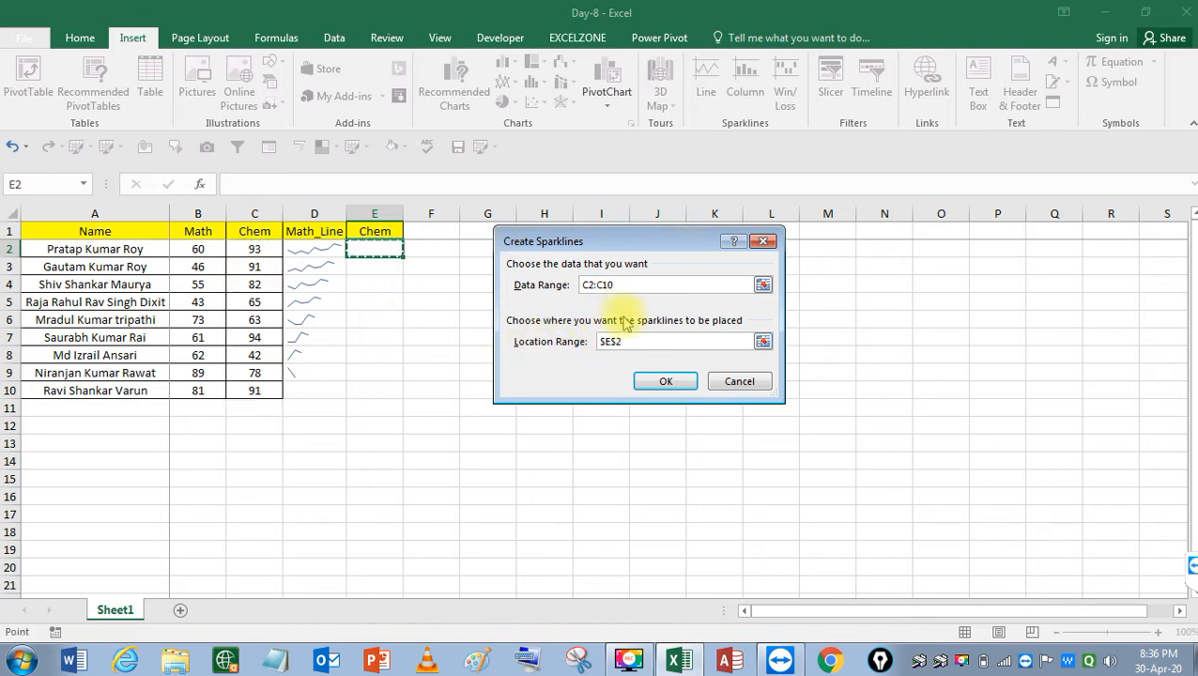
key("F4")
key("F4")
key("F4")
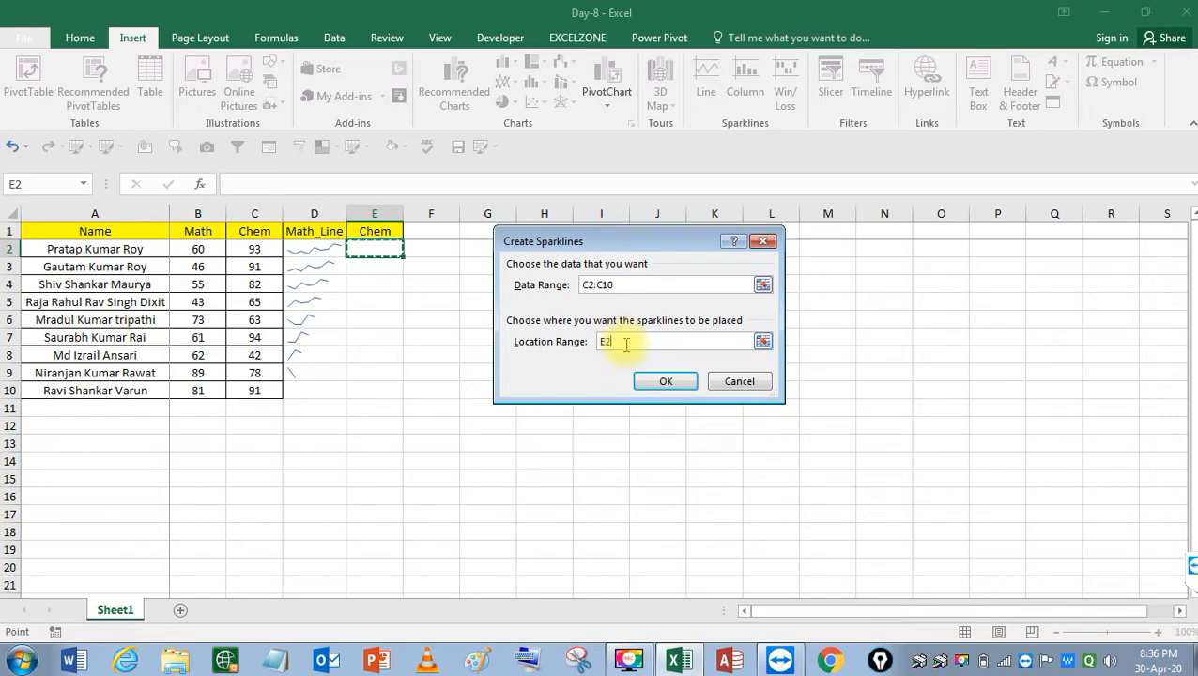
left_click(663, 381)
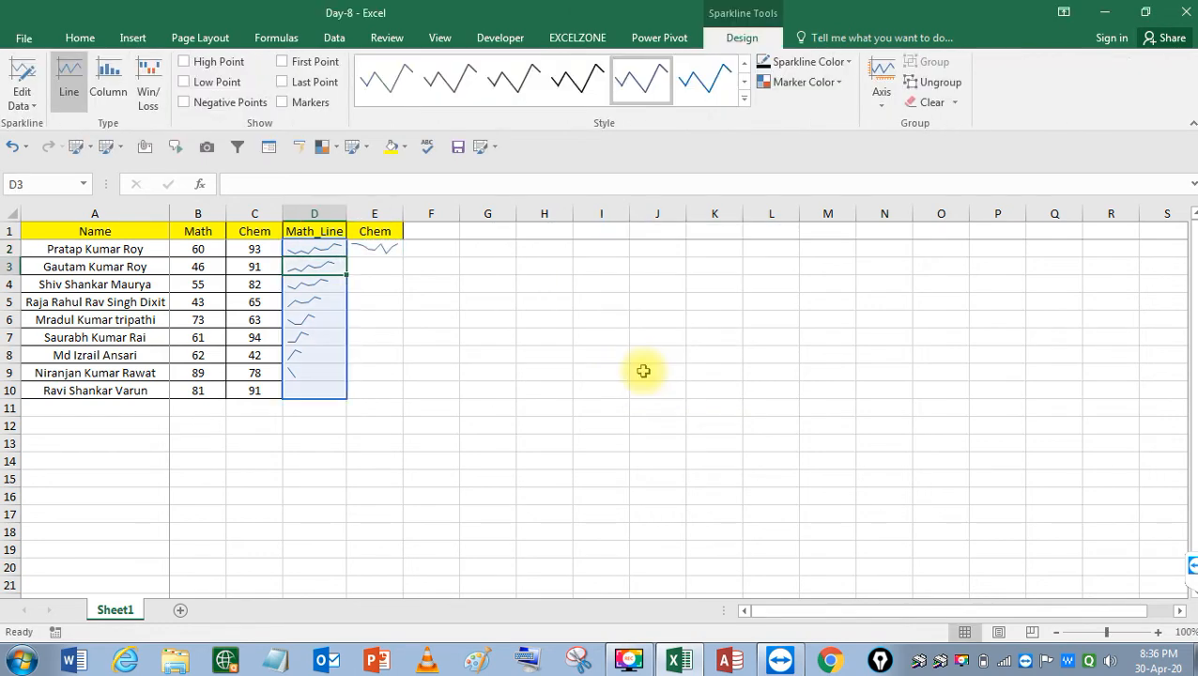
Fill the Chem line sparkline down through E2:E10
key("Right")
key("shift+Up")
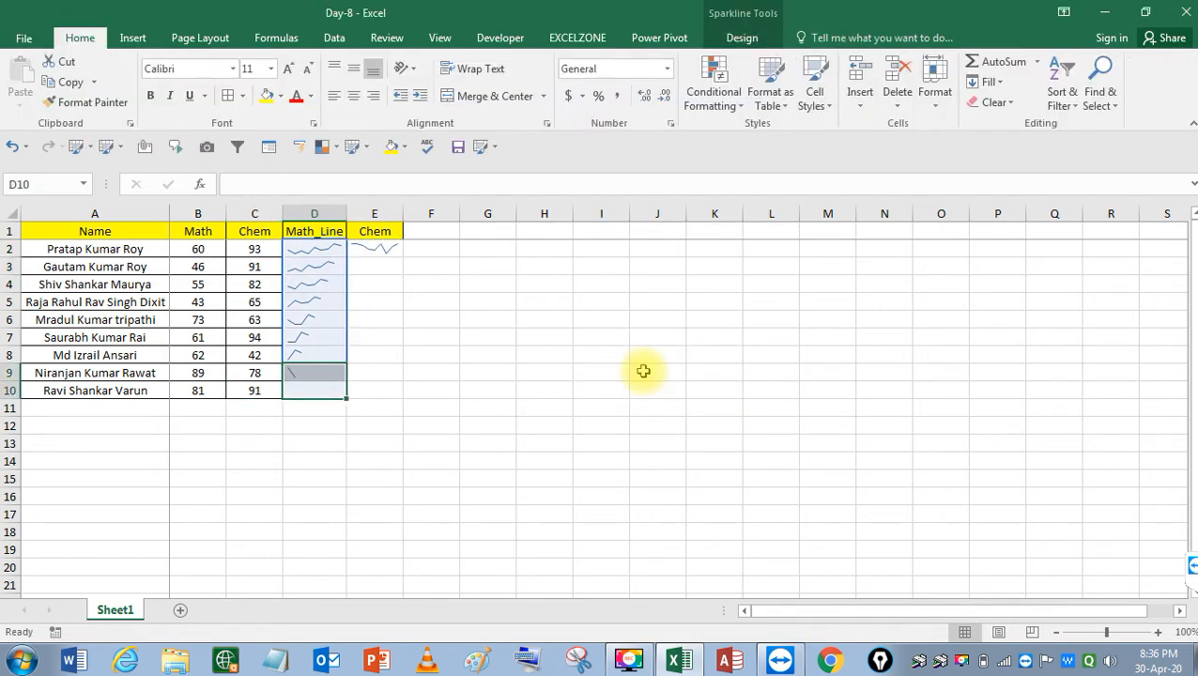
key("Right")
key("ctrl+shift+Up")
key("shift+Down")
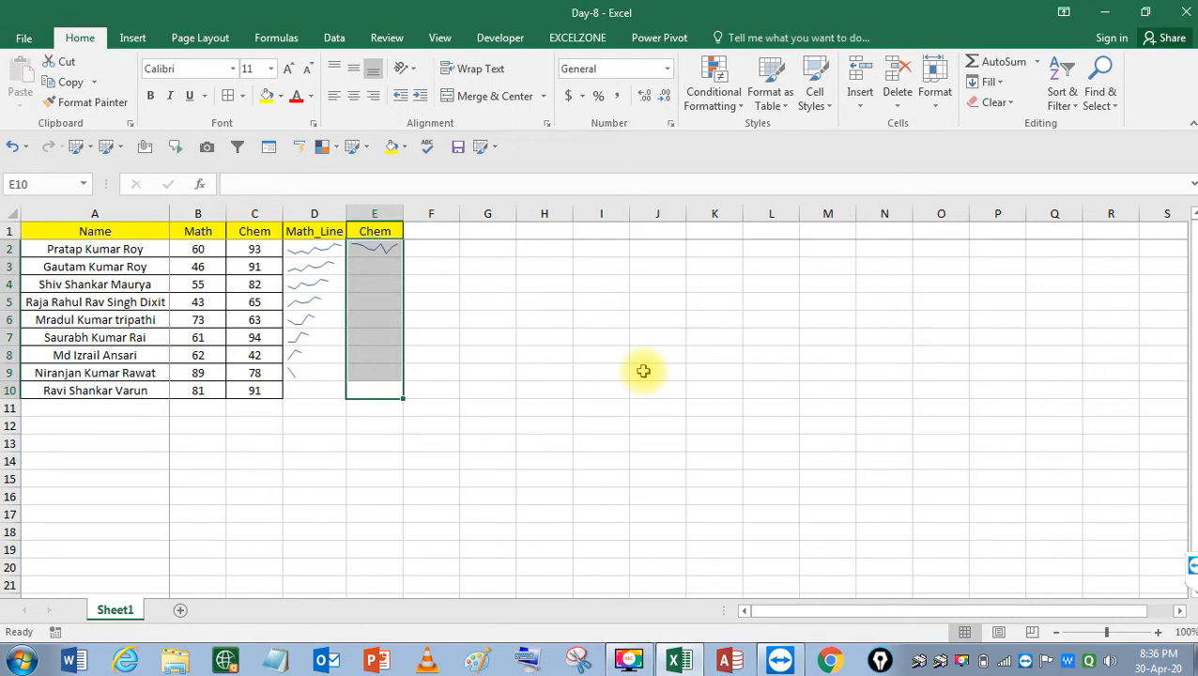
key("ctrl+d")
key("ctrl+Up")
key("Down")
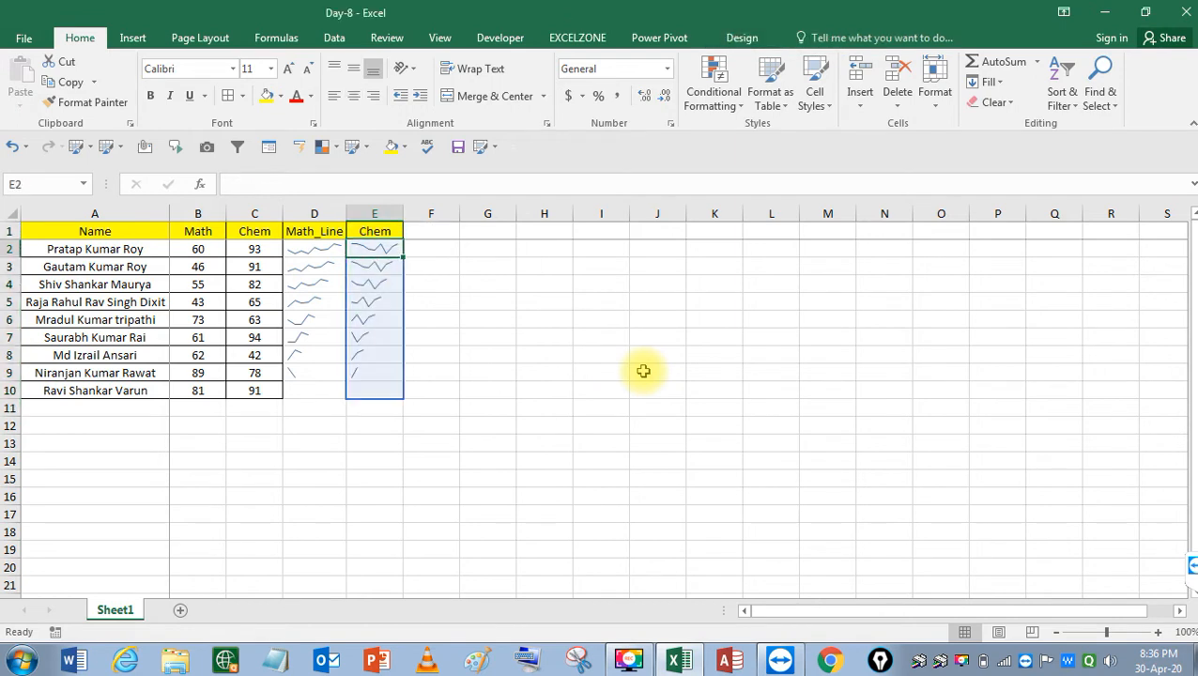
Examine the Math_Line and Chem sparklines alongside the marks in the first student rows
key("Left")
key("Left")
key("Left")
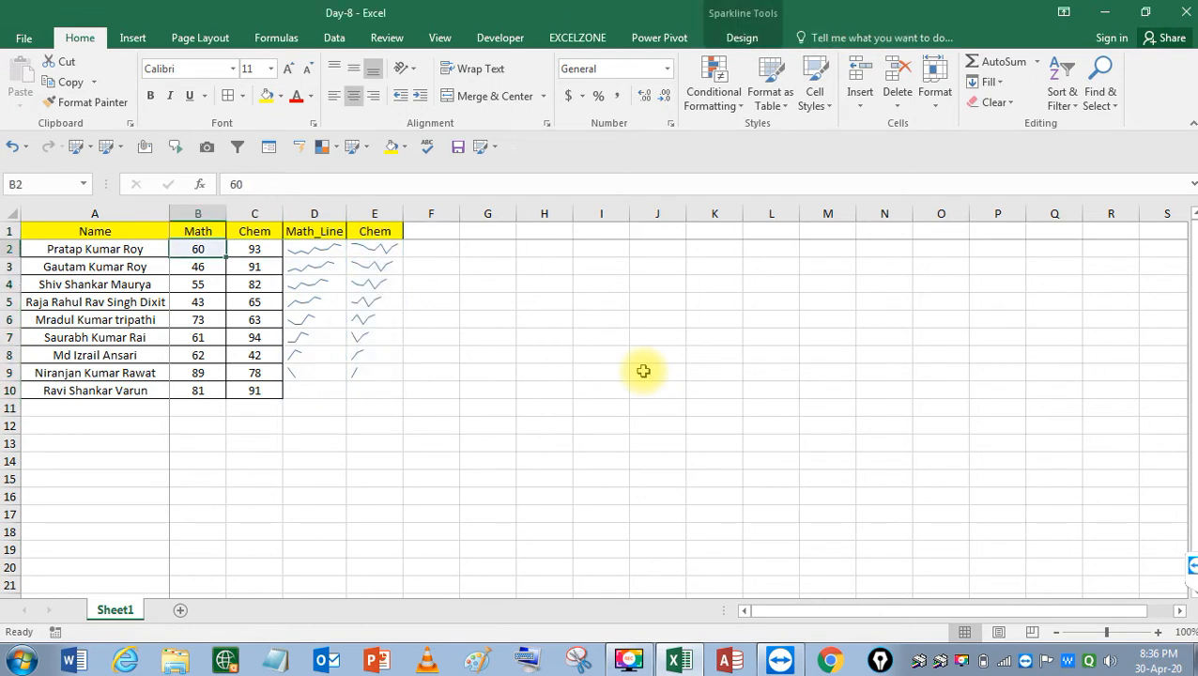
key("Right")
key("Right")
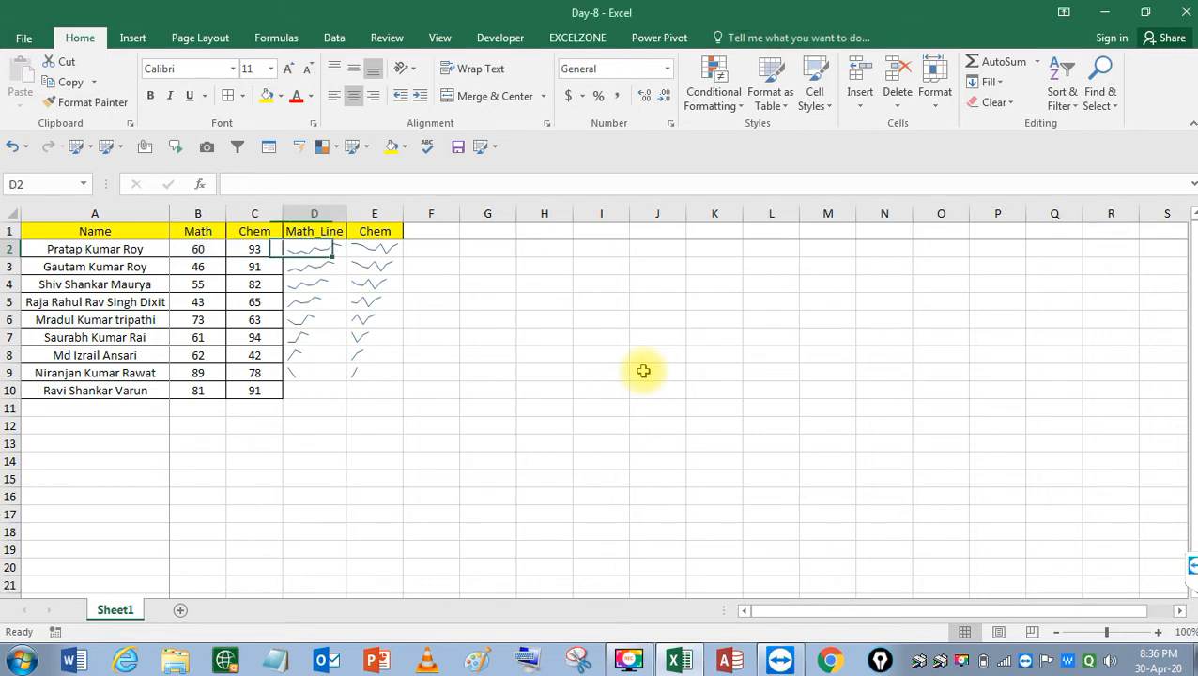
key("shift+Down")
key("shift+Up")
key("ctrl+shift+Right")
key("ctrl+shift+Down")
key("Down")
key("Left")
key("Left")
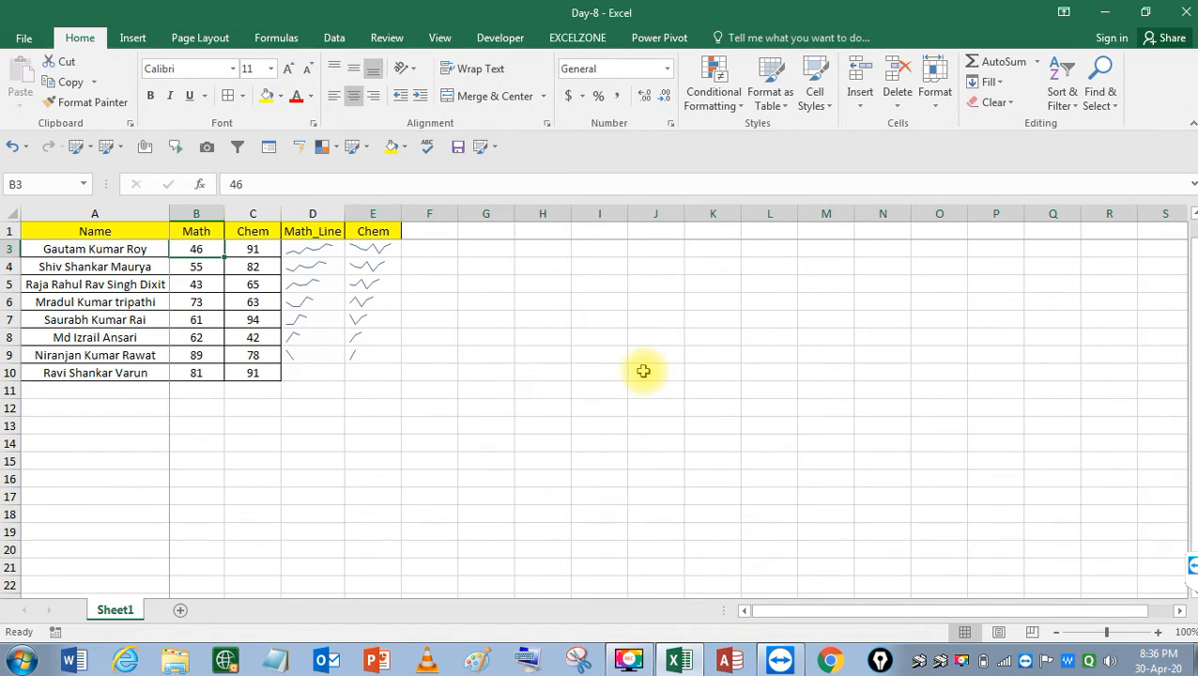
key("Up")
key("Right")
key("Right")
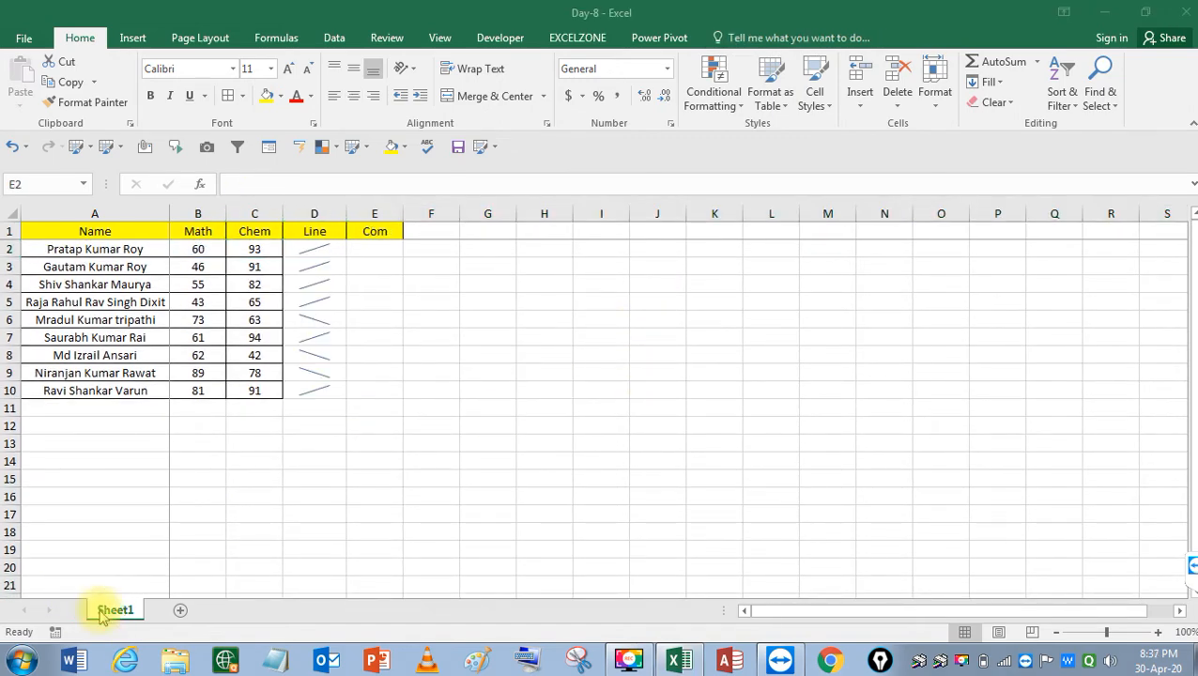
Compare the first students' Math and Chem marks with the sparklines in the Line column
left_click(340, 325)
left_click(310, 291)
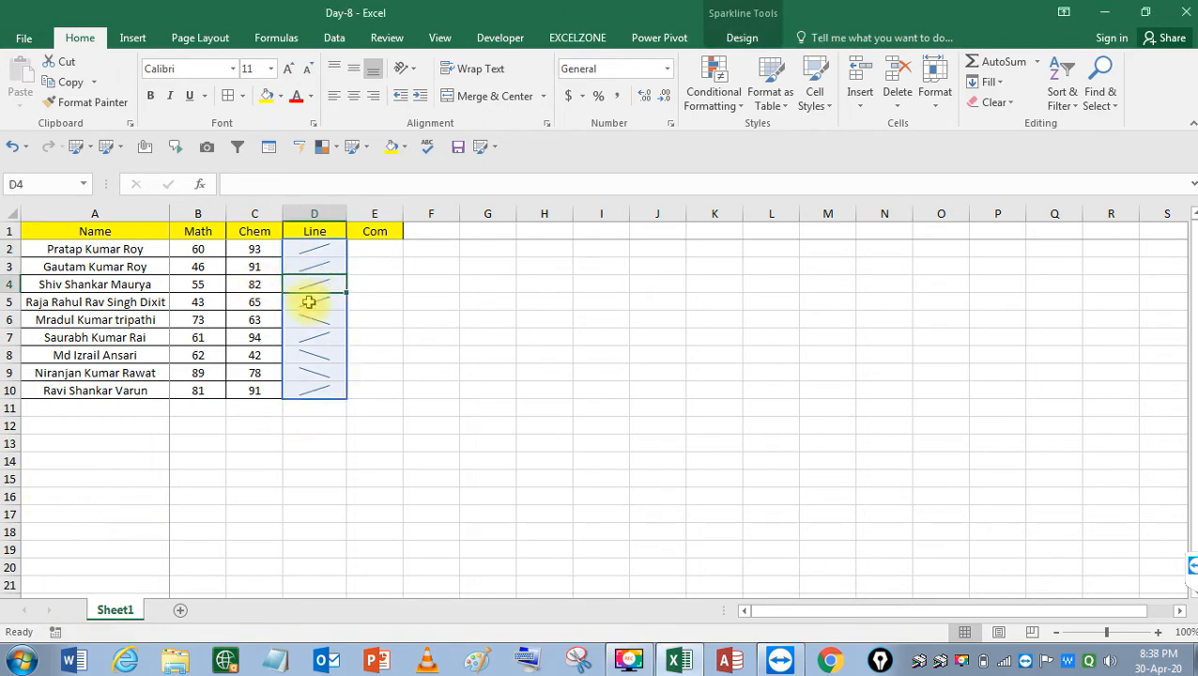
left_click(396, 306)
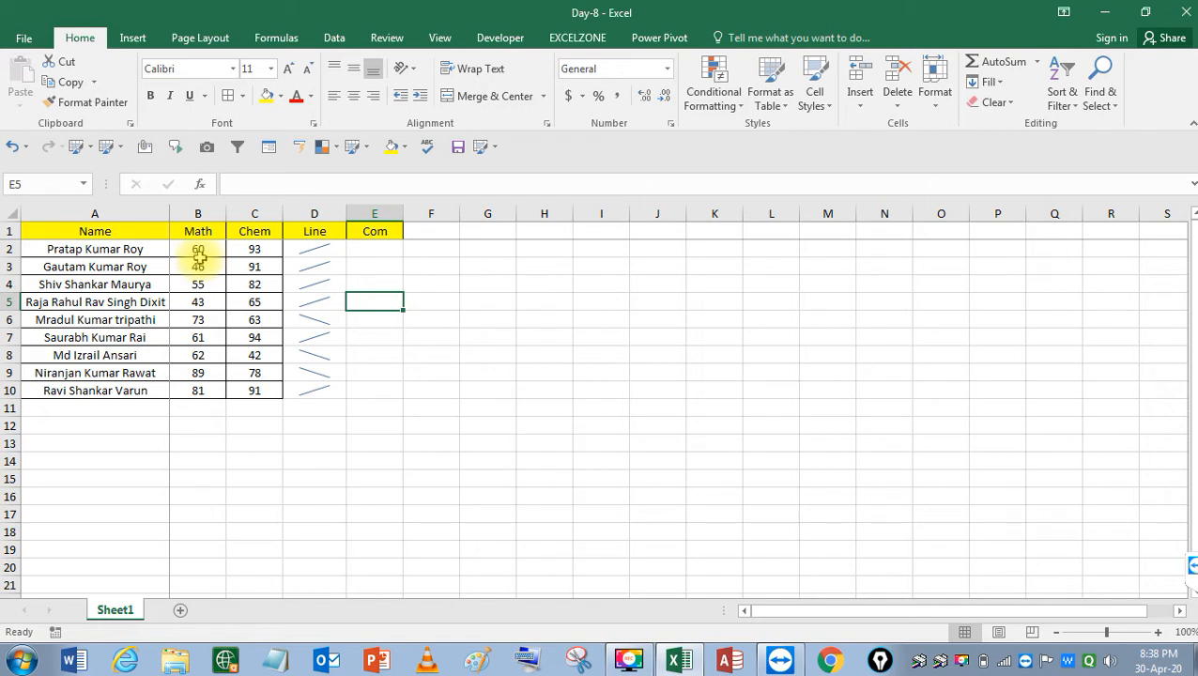
left_click(199, 254)
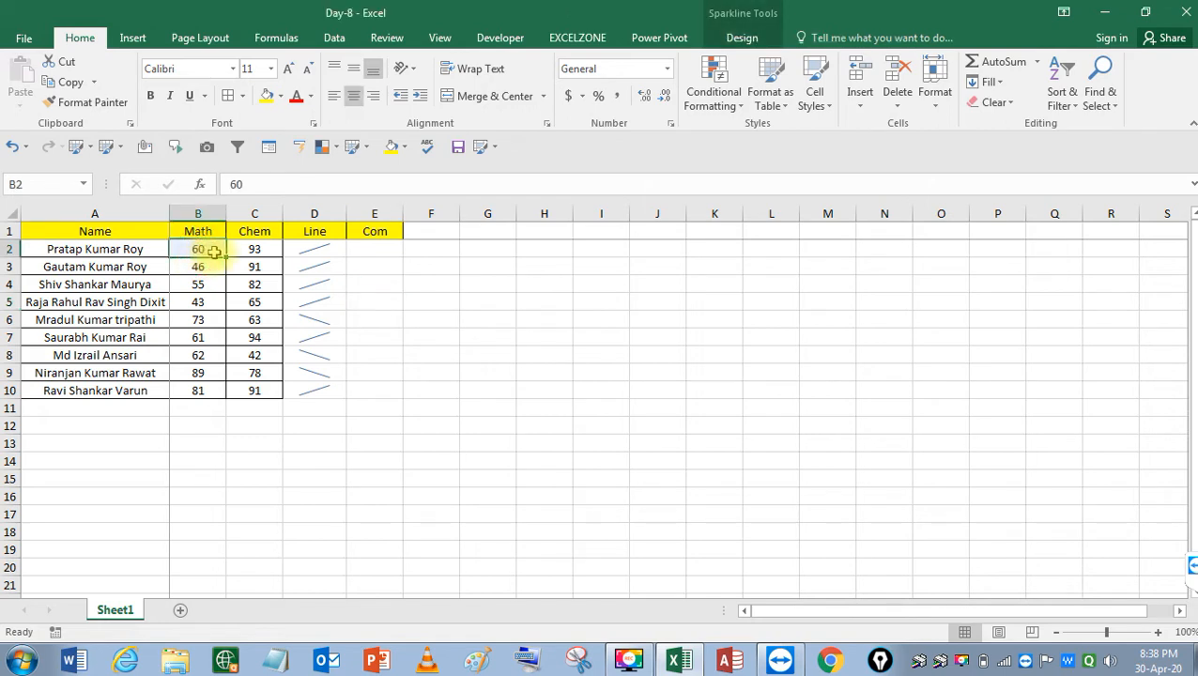
left_click_drag(255, 251, 255, 267)
left_click(256, 267)
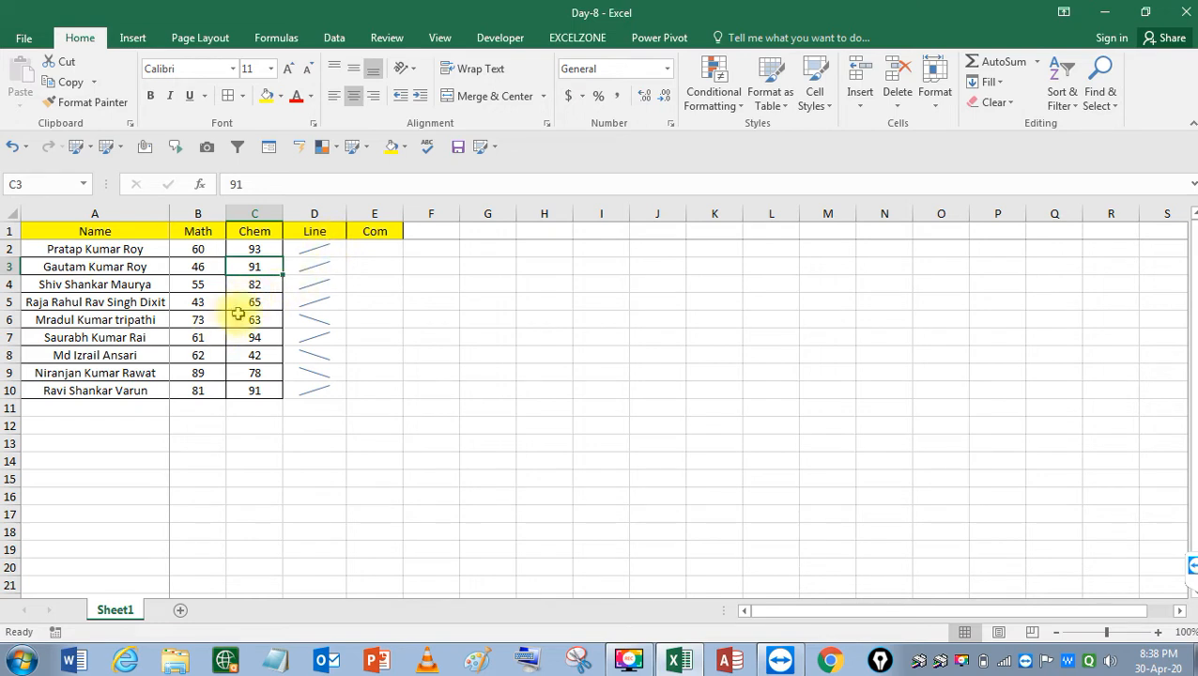
Set the first student's Math mark in B2 to 100
left_click(203, 249)
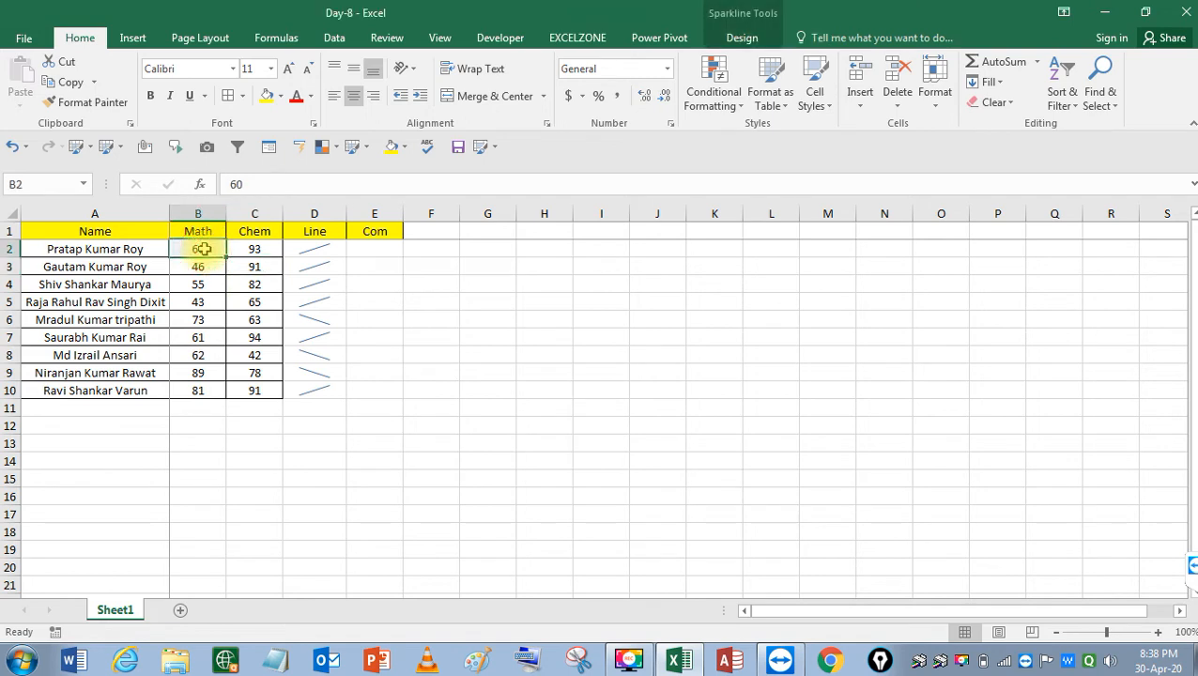
type("100")
key("Return")
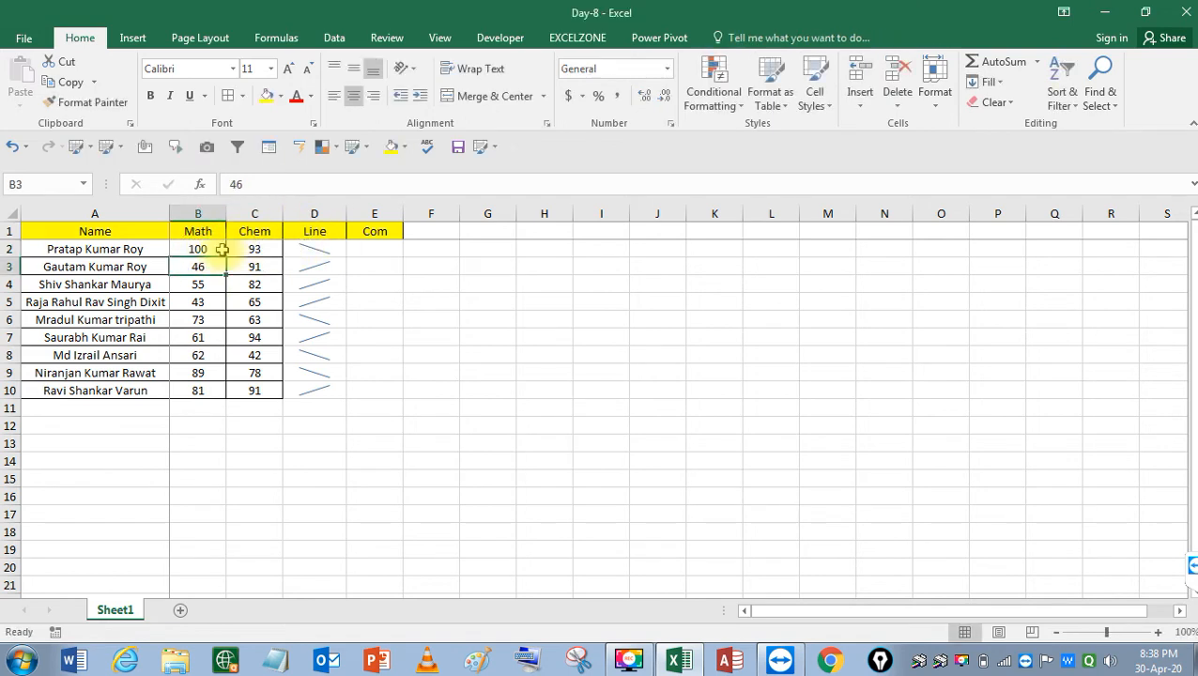
left_click(324, 259)
left_click(356, 263)
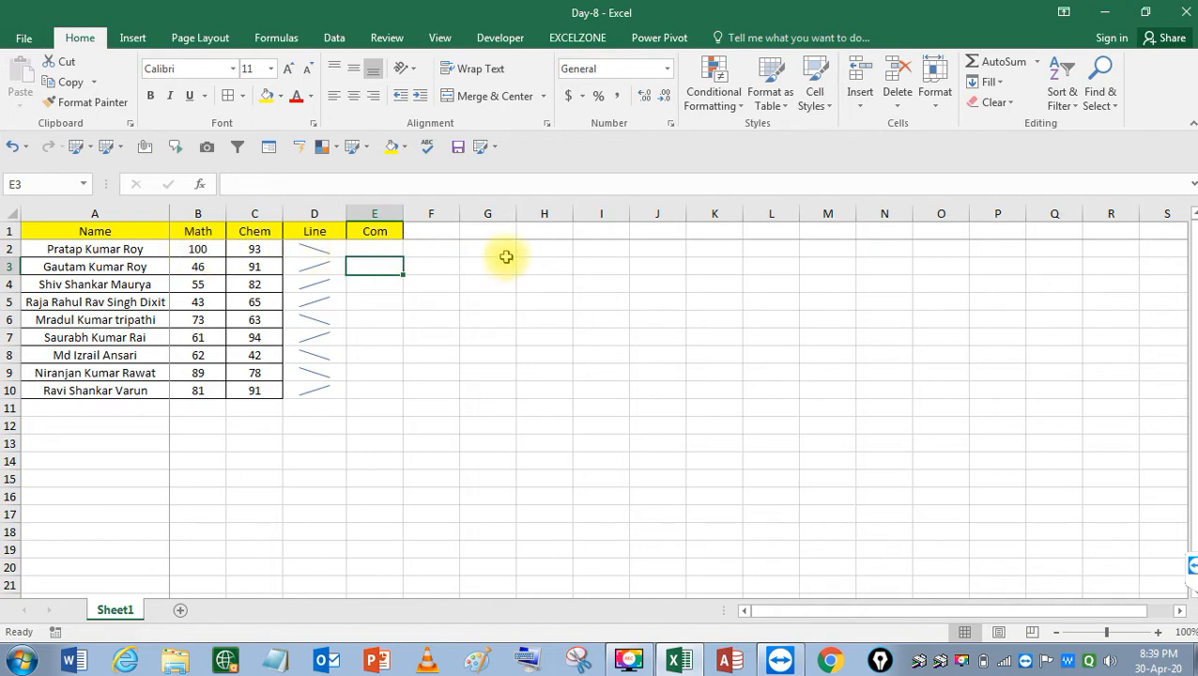
key("Left")
key("Left")
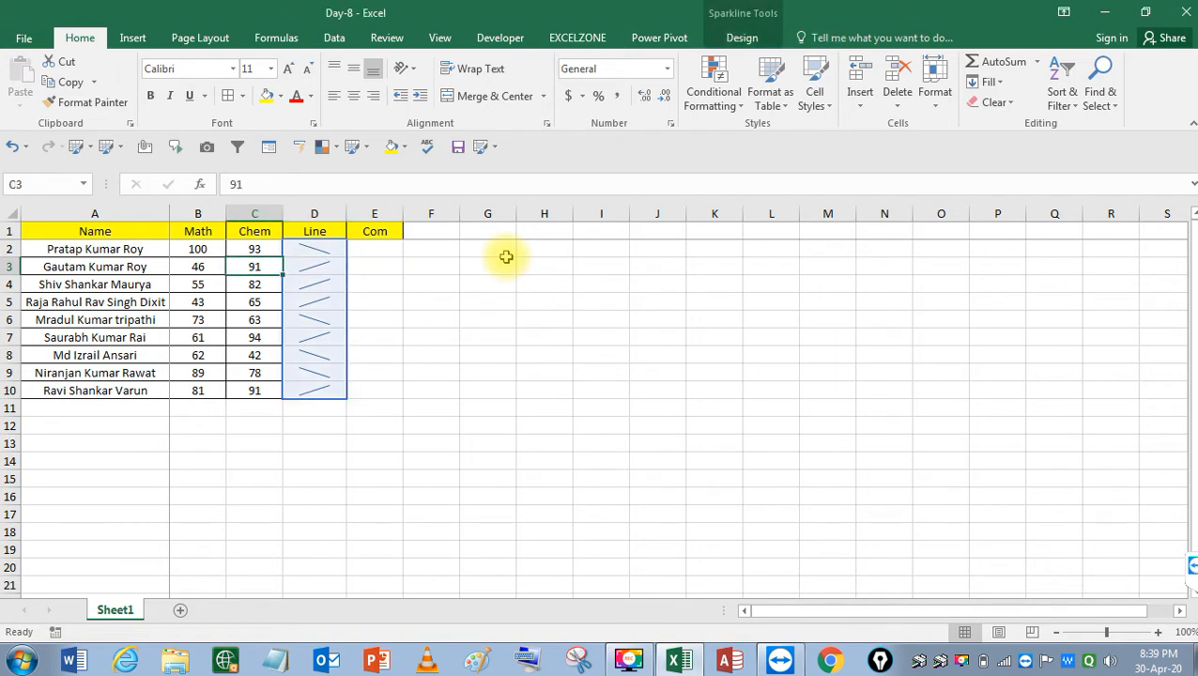
key("Up")
key("Up")
key("Down")
key("Right")
key("Right")
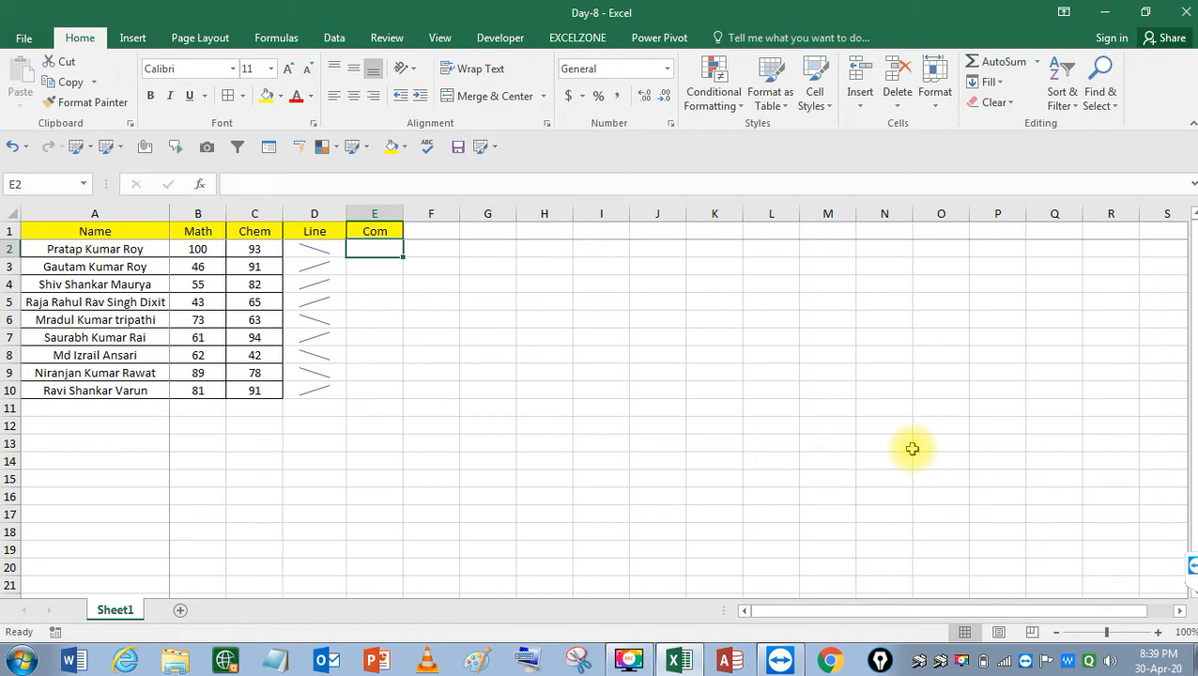
key("Left")
key("Right")
key("Left")
key("Left")
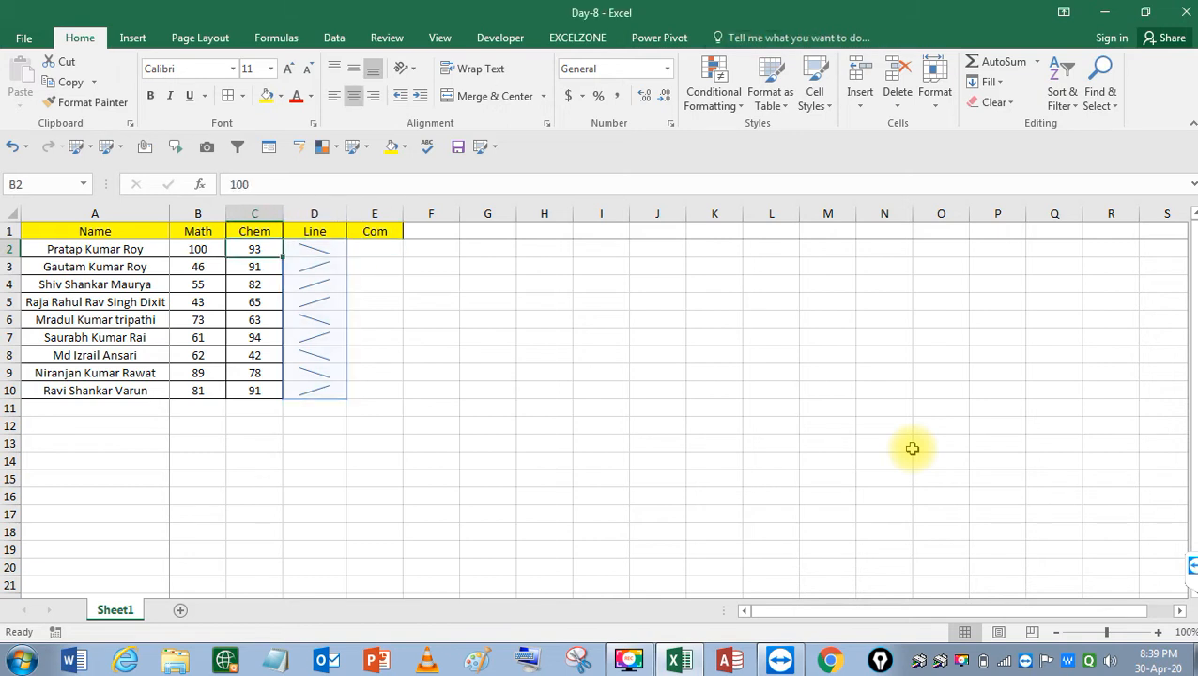
Insert a new column between Chem and Line and give it the header Phy
key("Right")
key("ctrl+space")
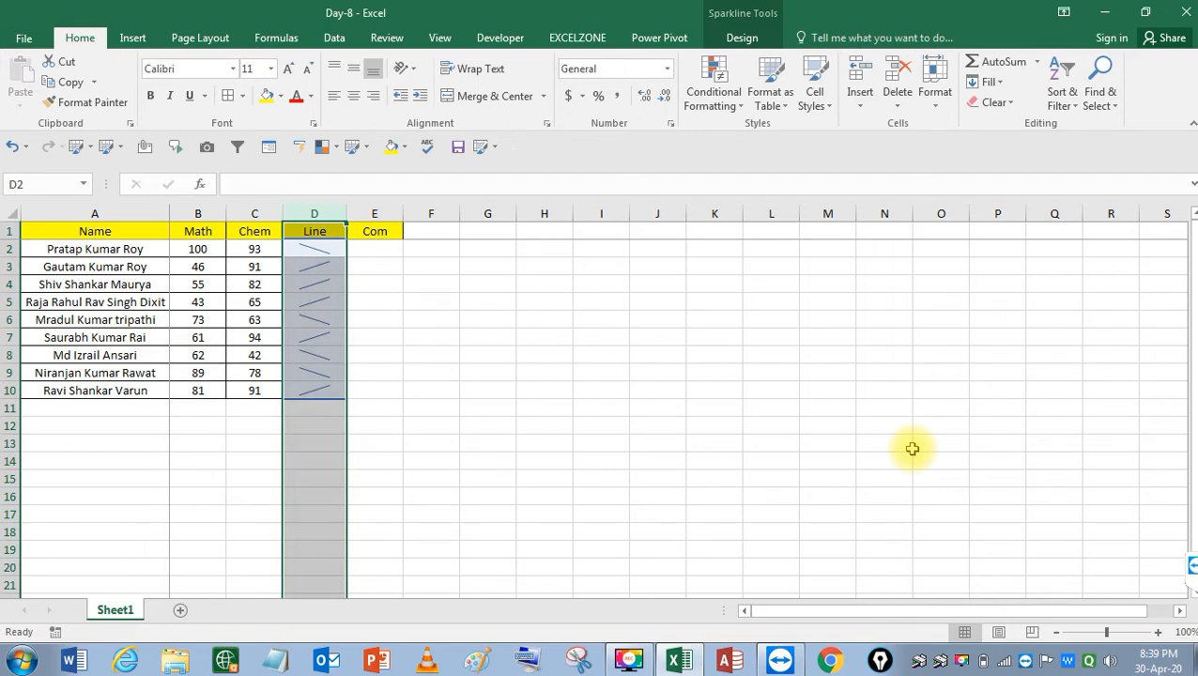
key("ctrl+shift+plus")
key("Up")
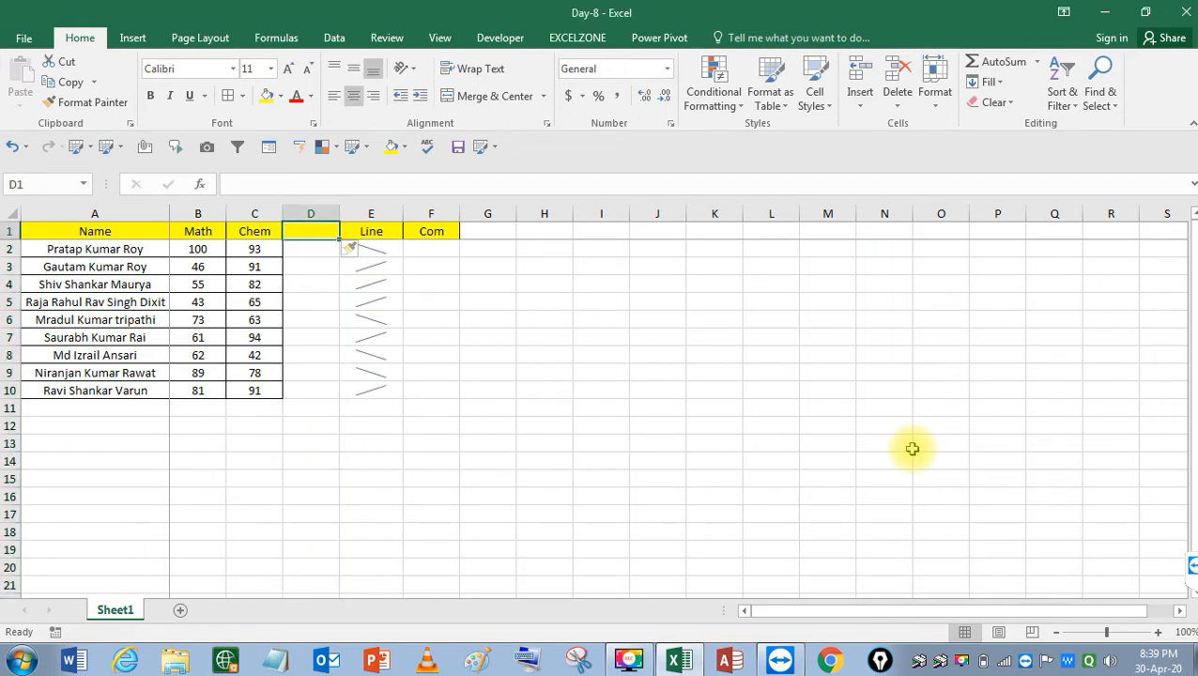
type("Phy")
key("Return")
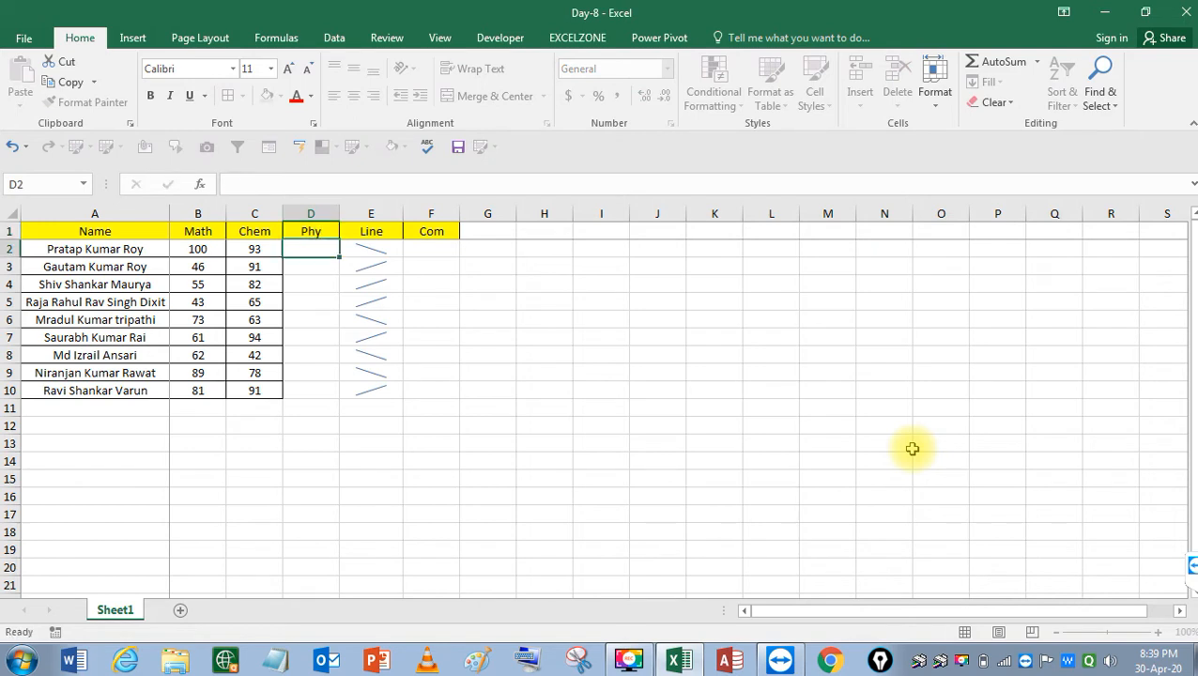
Enter a RANDBETWEEN formula from 30 to 100 in D2 for the first student's Phy mark
type("=")
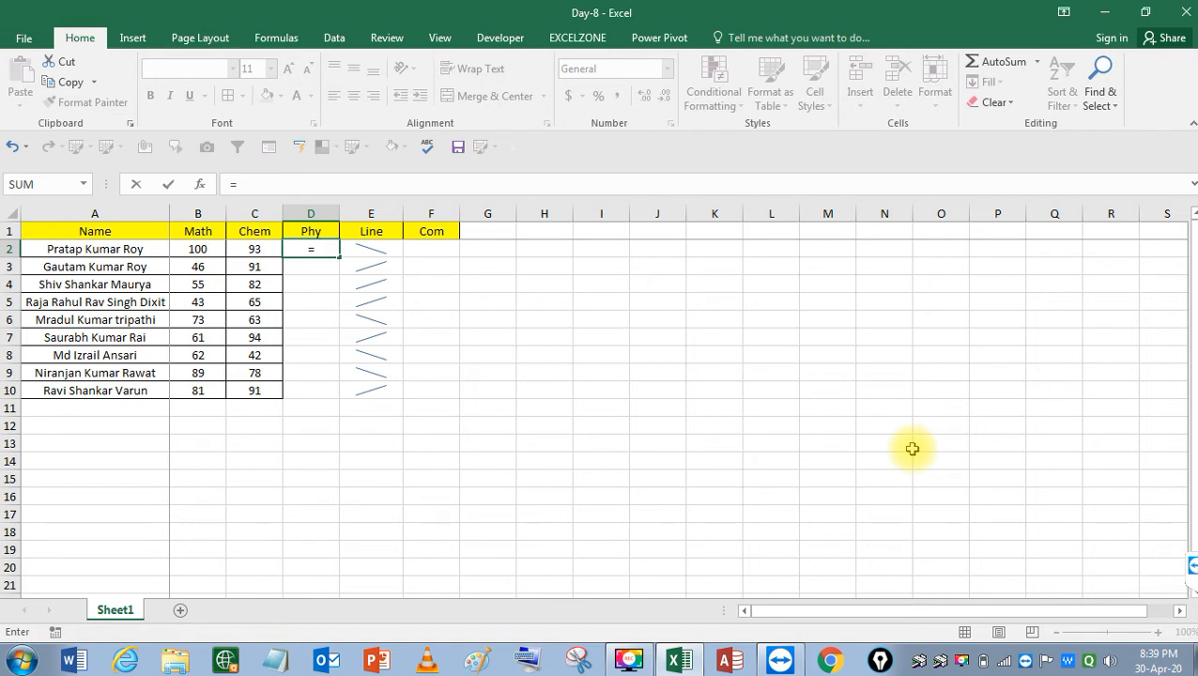
type("30ran")
key("Down")
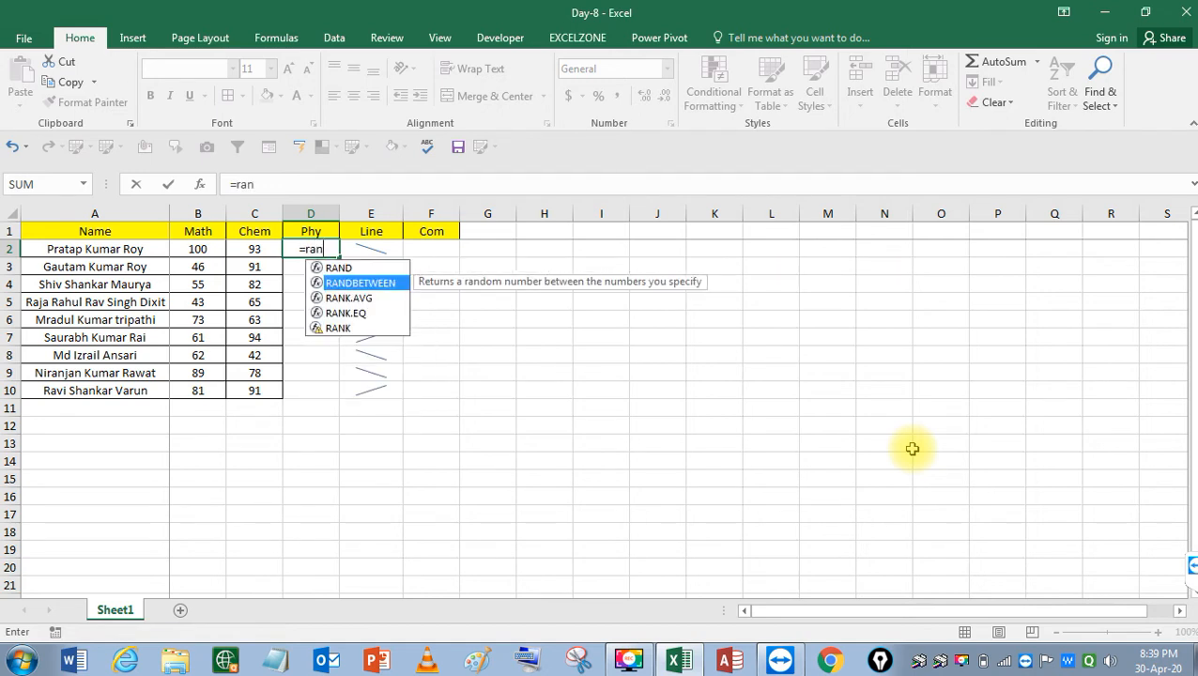
key("Tab")
type("30,100")
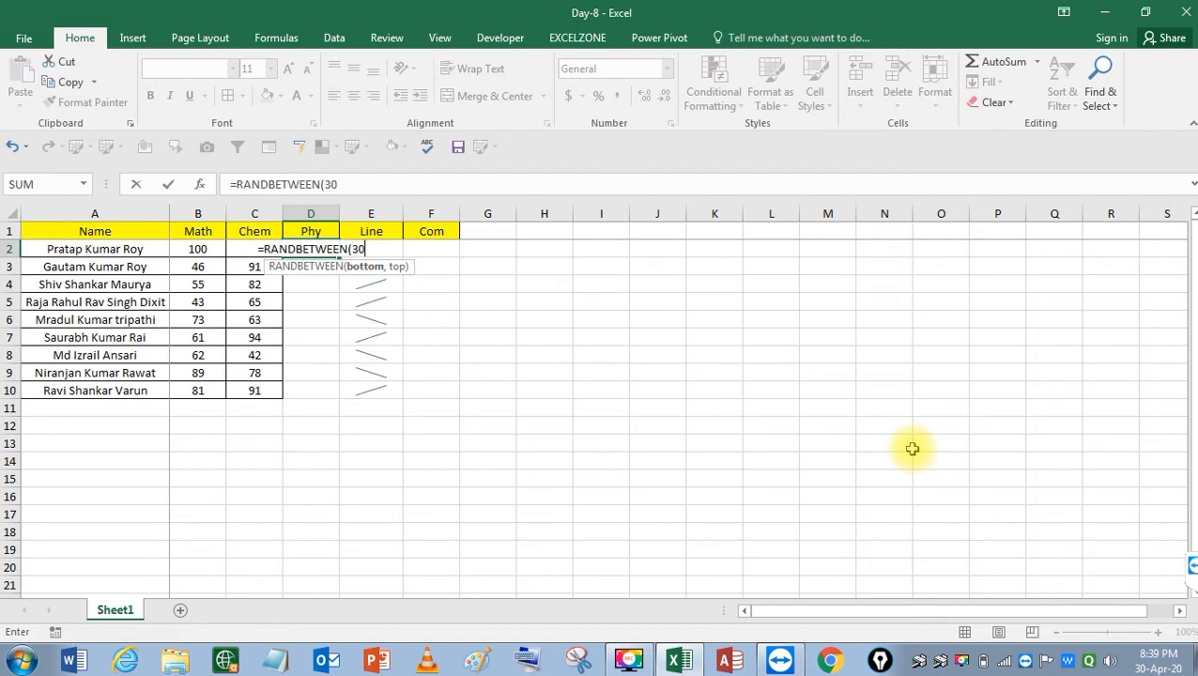
key("Return")
Fill the random-mark formula down the Phy column through D10
key("Left")
key("ctrl+Down")
key("Right")
key("ctrl+shift+Up")
key("ctrl+d")
Replace the header in E1 with Eco and select the Com header in F1
key("Right")
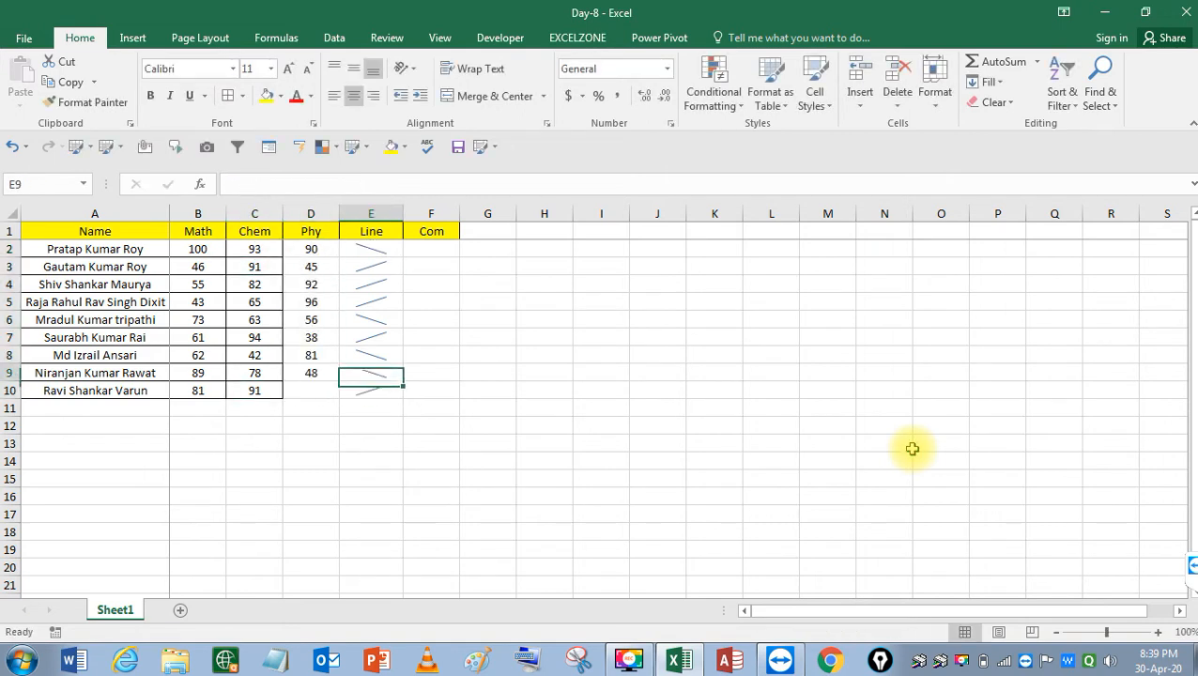
key("ctrl+Up")
type("Eco")
key("Return")
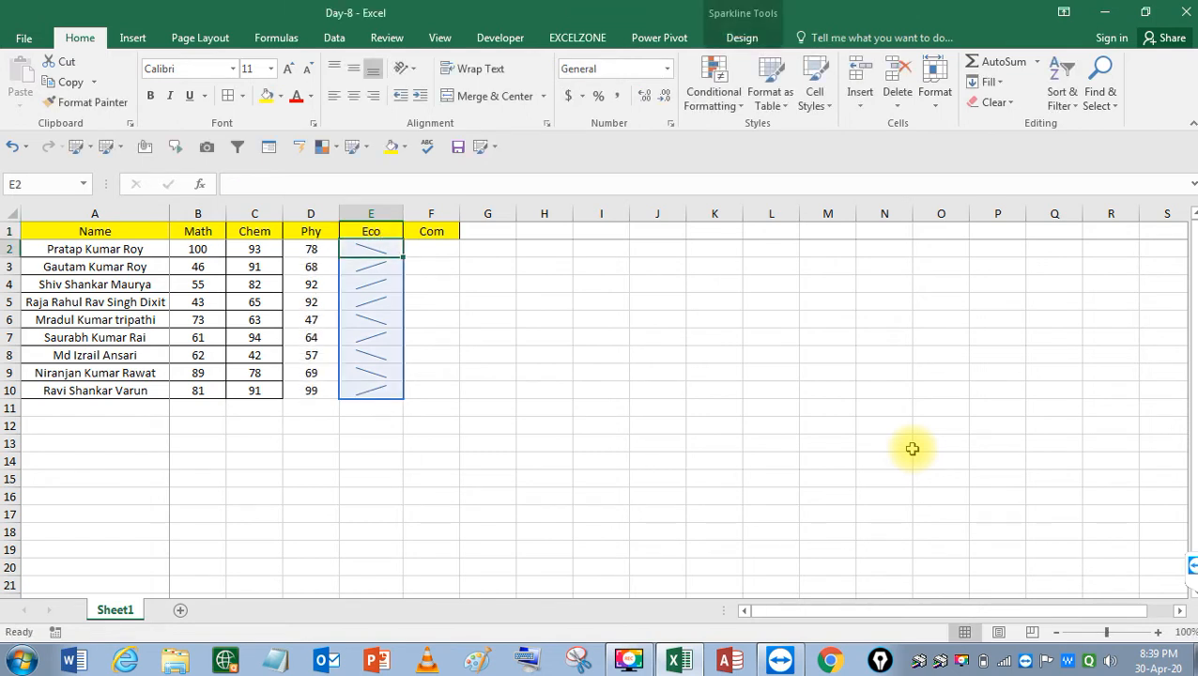
key("Up")
key("Right")
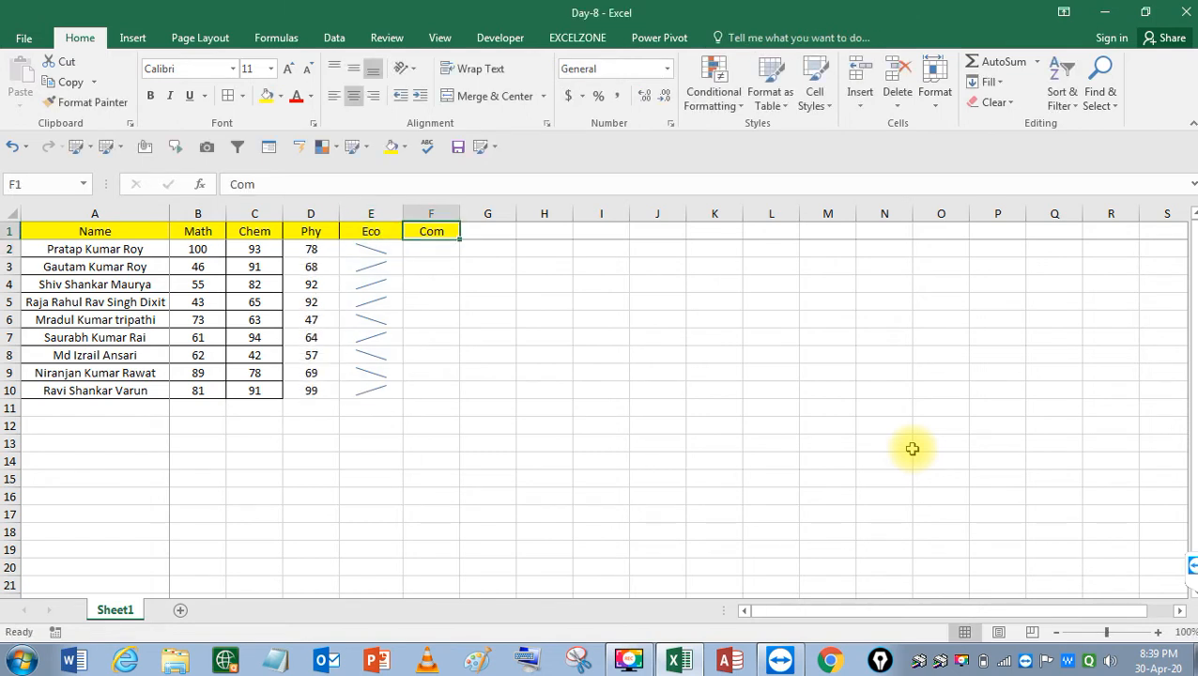
Replace the header in F1 with Eng
type("Eng")
key("Return")
key("Left")
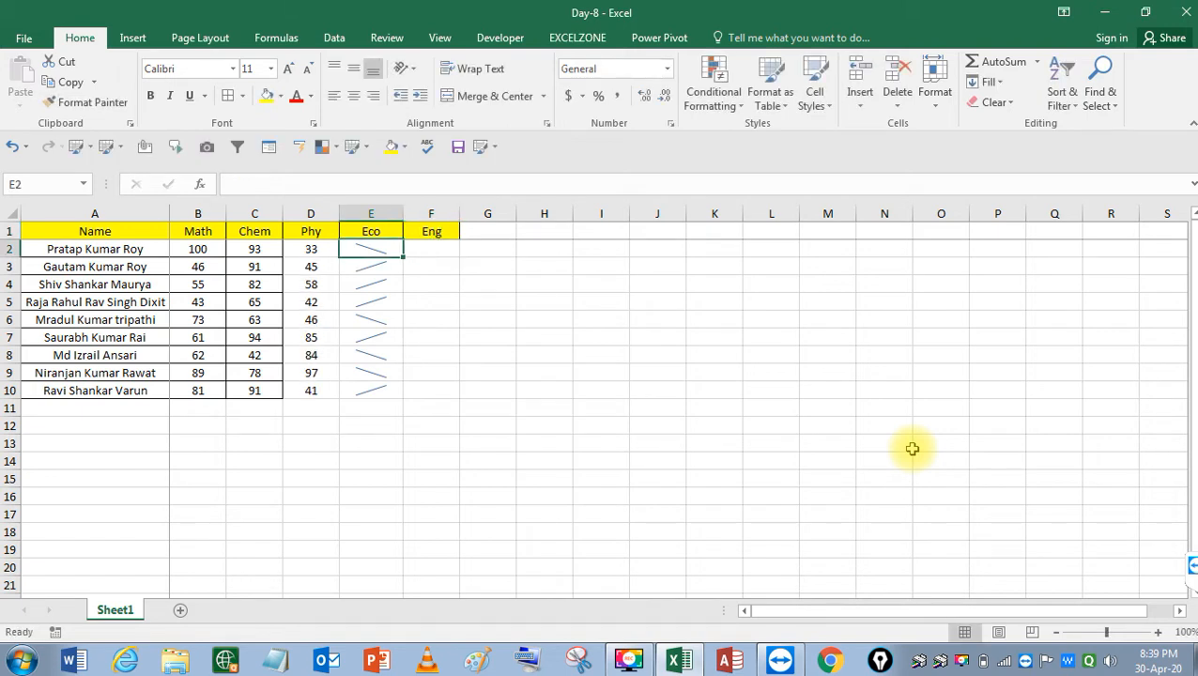
Fill the Phy column's random-mark formulas across the Eco and Eng columns for rows 2 to 10
key("Left")
key("ctrl+shift+Down")
key("shift+Right")
key("shift+Right")
key("F9")
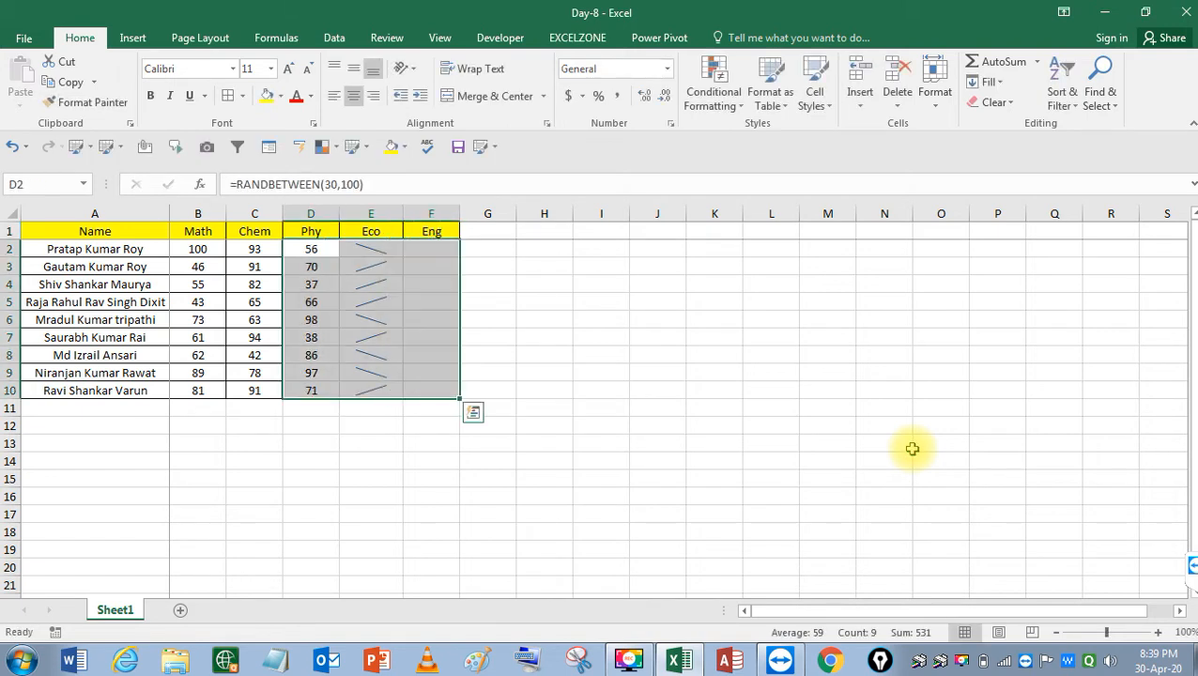
key("ctrl+r")
Apply all borders to the marks table A1:F10
key("shift+BackSpace")
key("Left")
key("Left")
key("Up")
key("Left")
key("ctrl+shift+Right")
key("ctrl+shift+Down")
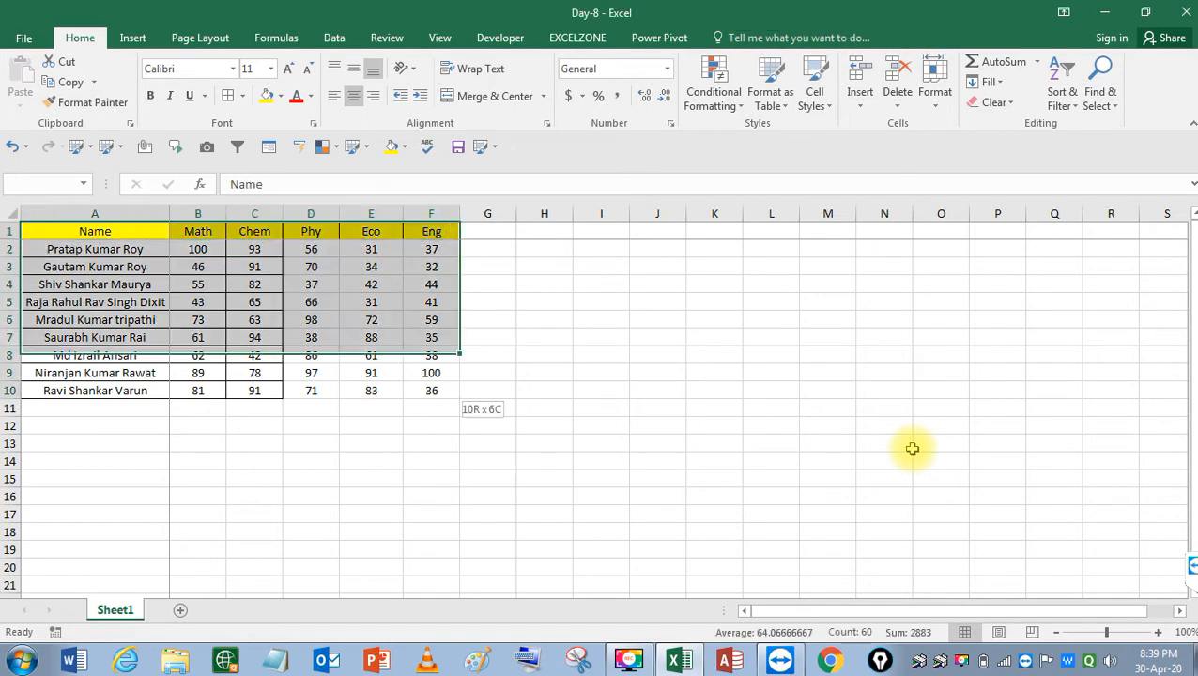
key("alt+h")
key("b")
key("a")
Enter the header Line in G1
key("Right")
key("Right")
key("Right")
key("Right")
key("Right")
key("Right")
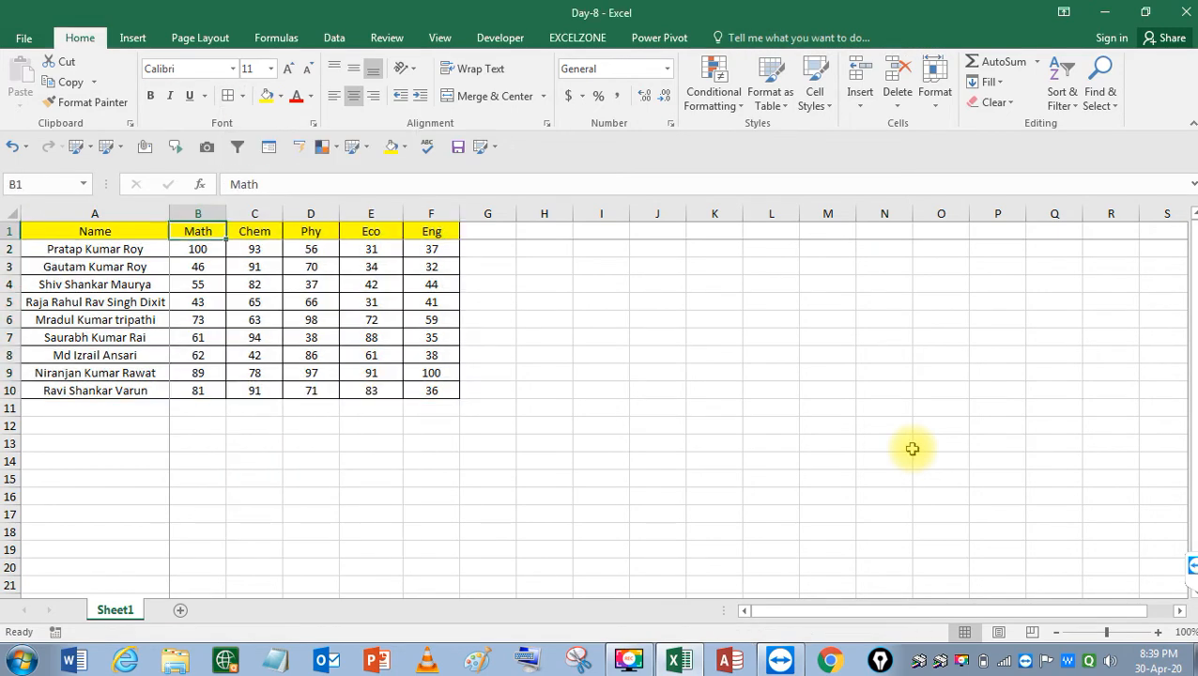
type("Line")
key("Return")
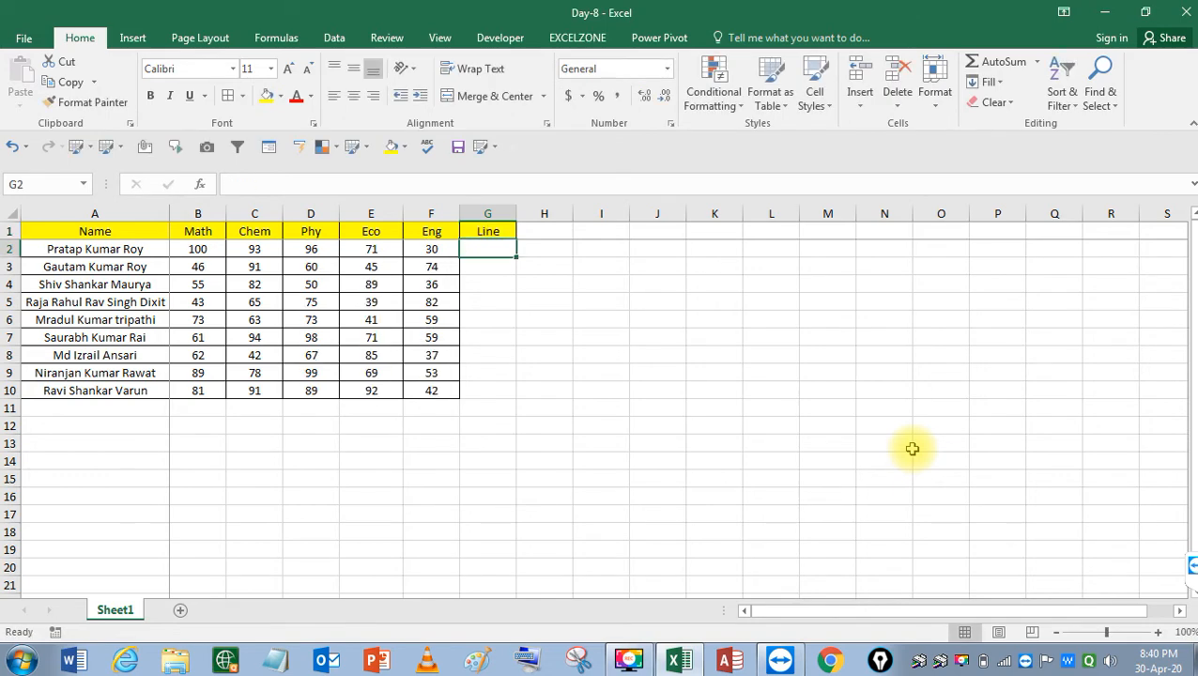
Convert the marks in B2:F10 to fixed values by pasting them over themselves as values
key("Left")
key("Left")
key("Left")
key("Left")
key("Left")
key("Left")
key("Right")
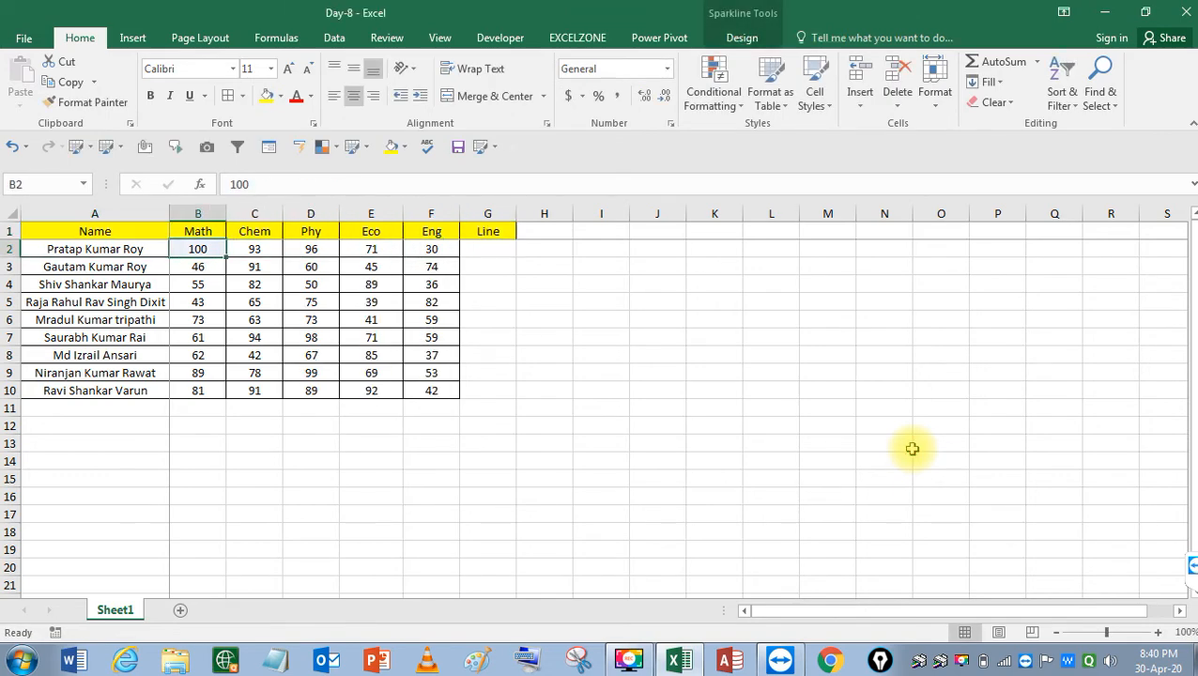
key("ctrl+shift+Right")
key("ctrl+shift+Down")
key("ctrl+c")
key("ctrl+alt+v")
key("v")
key("Return")
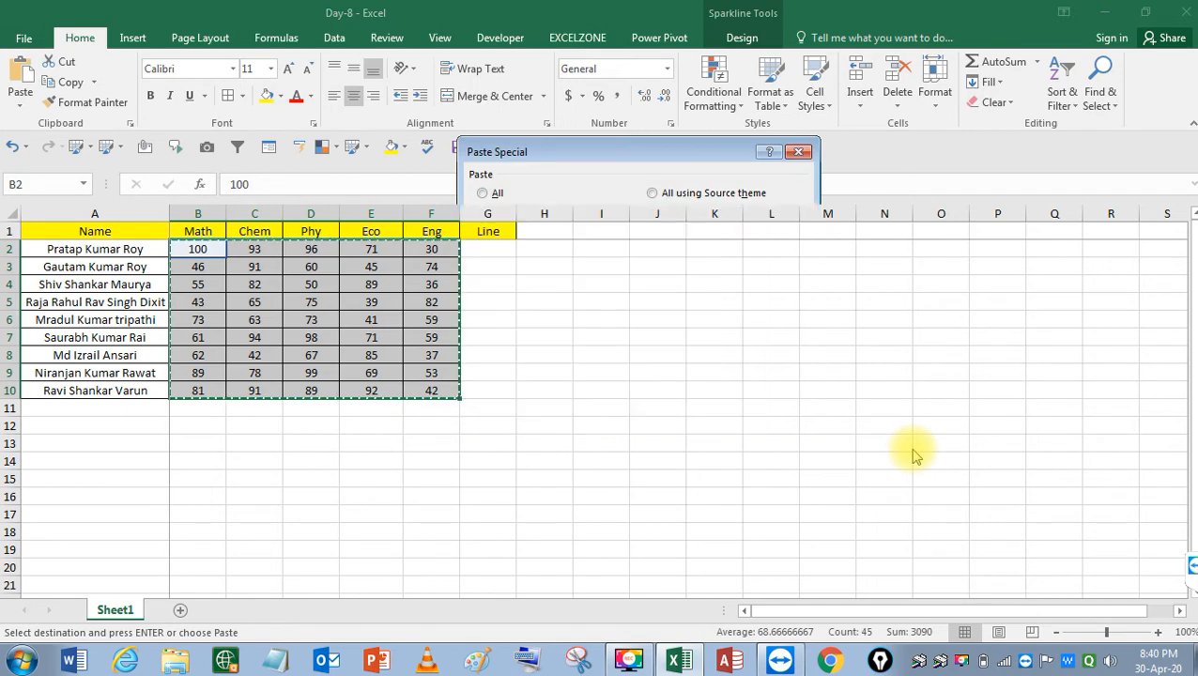
key("Escape")
Start a line sparkline for the first student, clearing the preset location and using B2:F2 as the data range
key("Down")
key("Up")
key("Right")
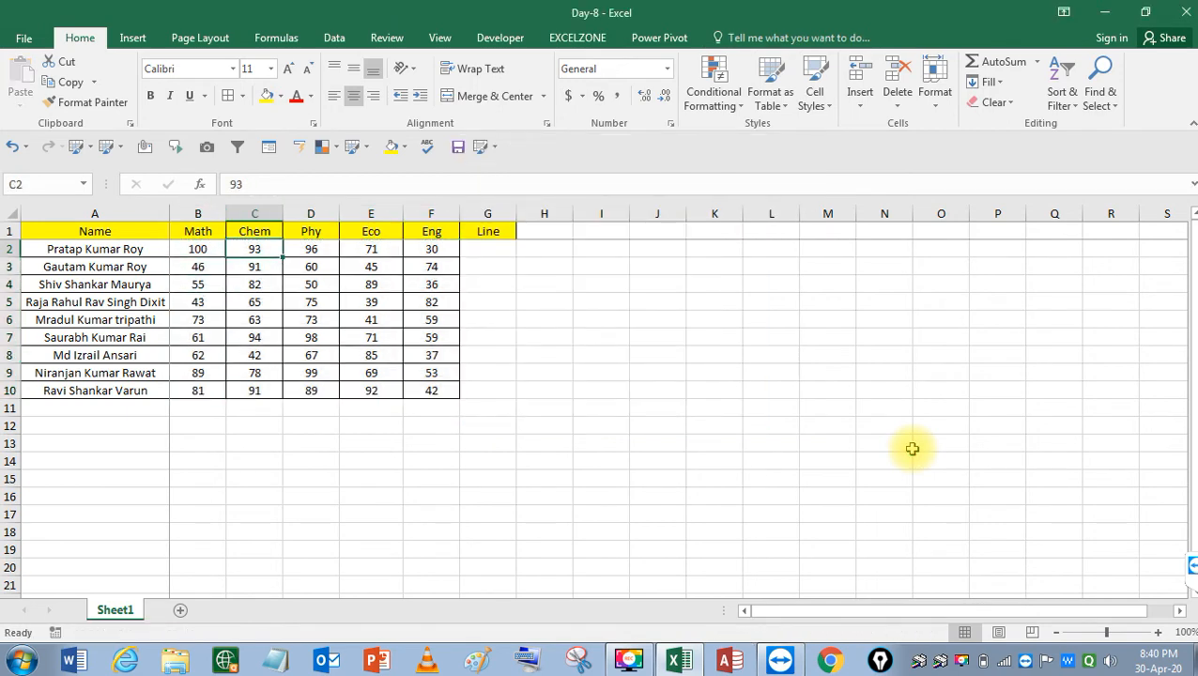
key("Right")
key("Right")
key("Right")
key("Right")
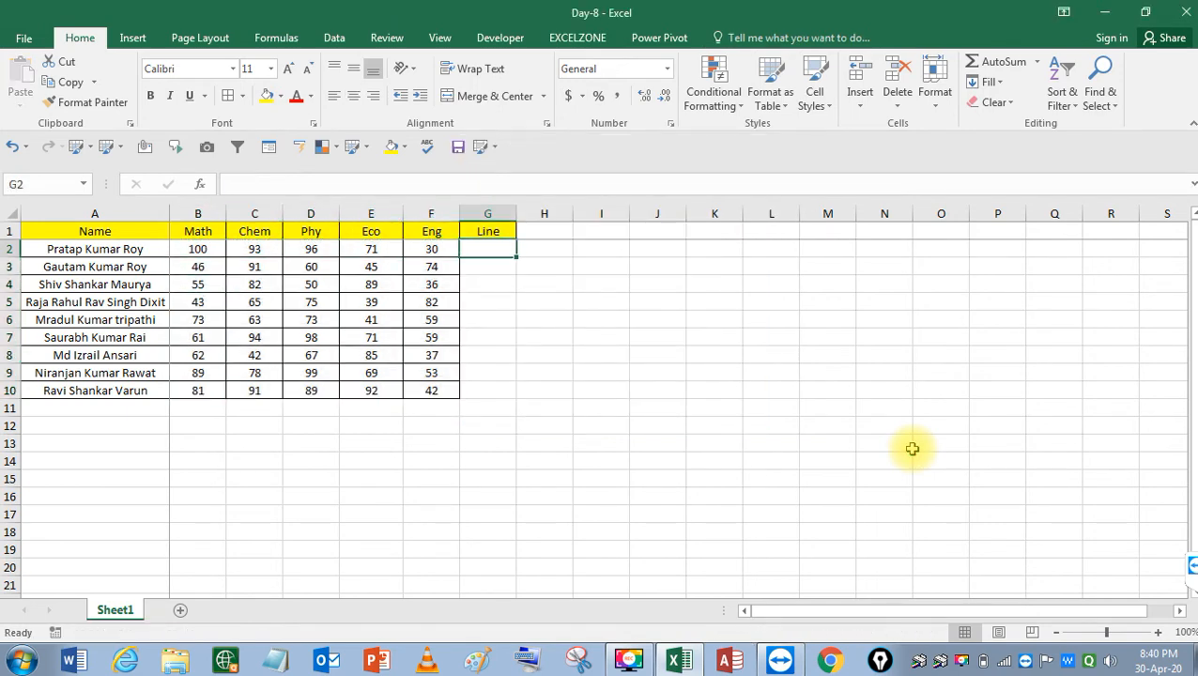
left_click(133, 38)
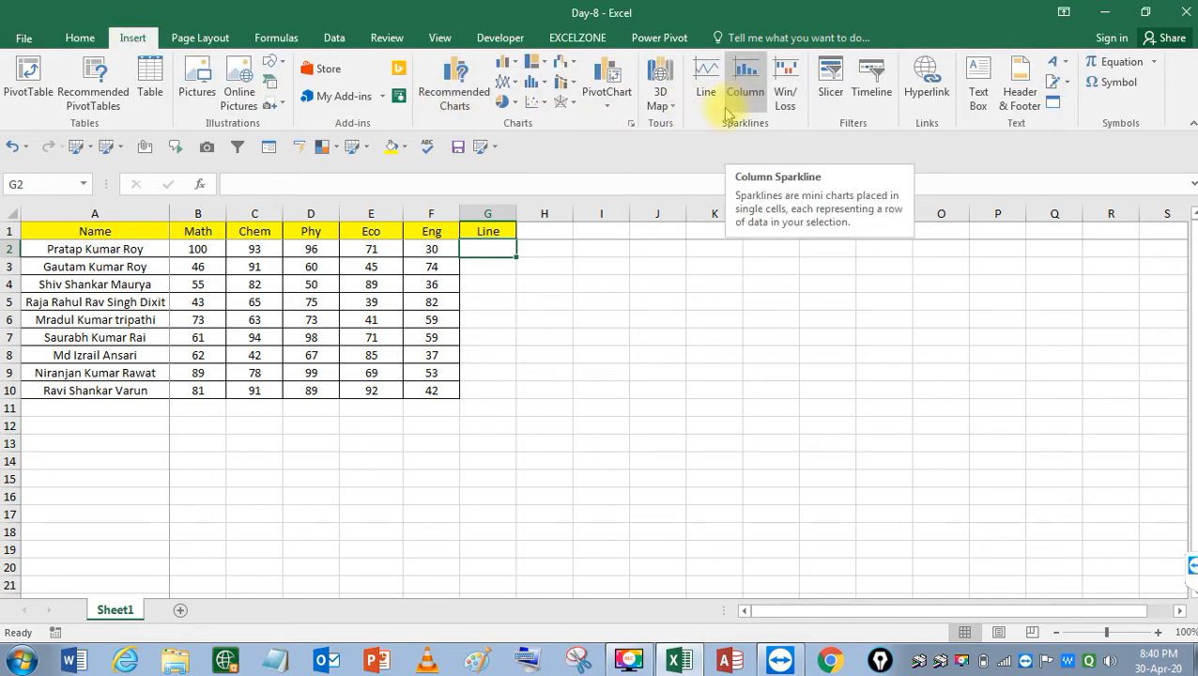
left_click(705, 87)
left_click(631, 341)
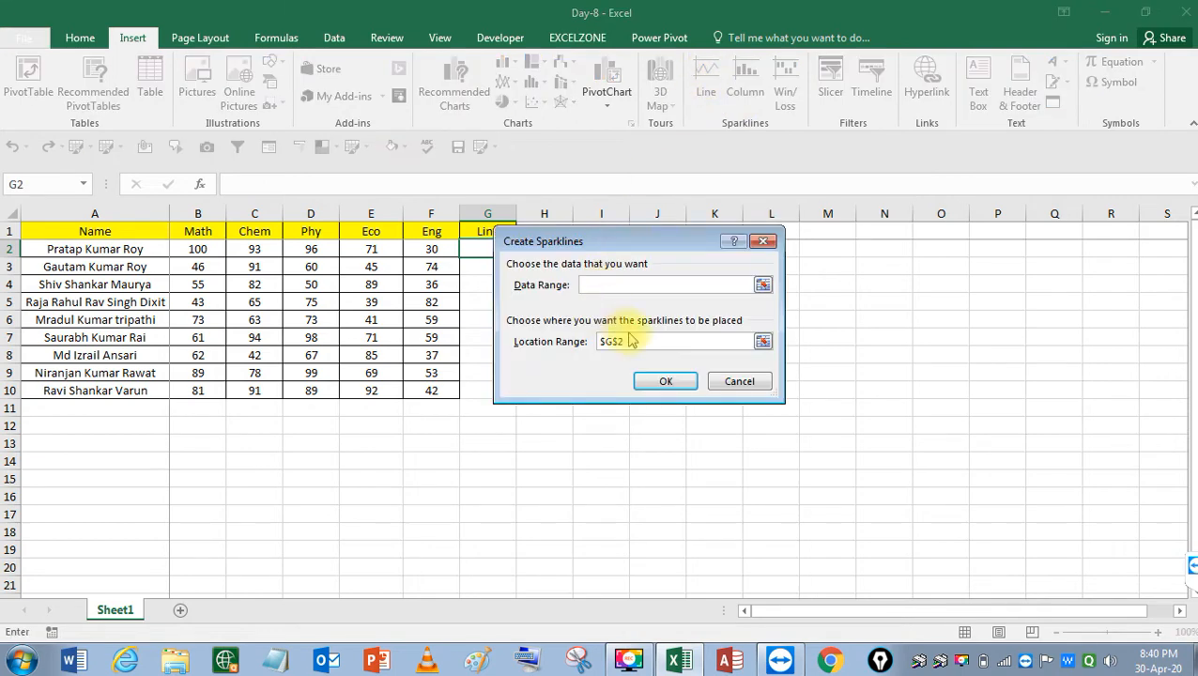
key("BackSpace")
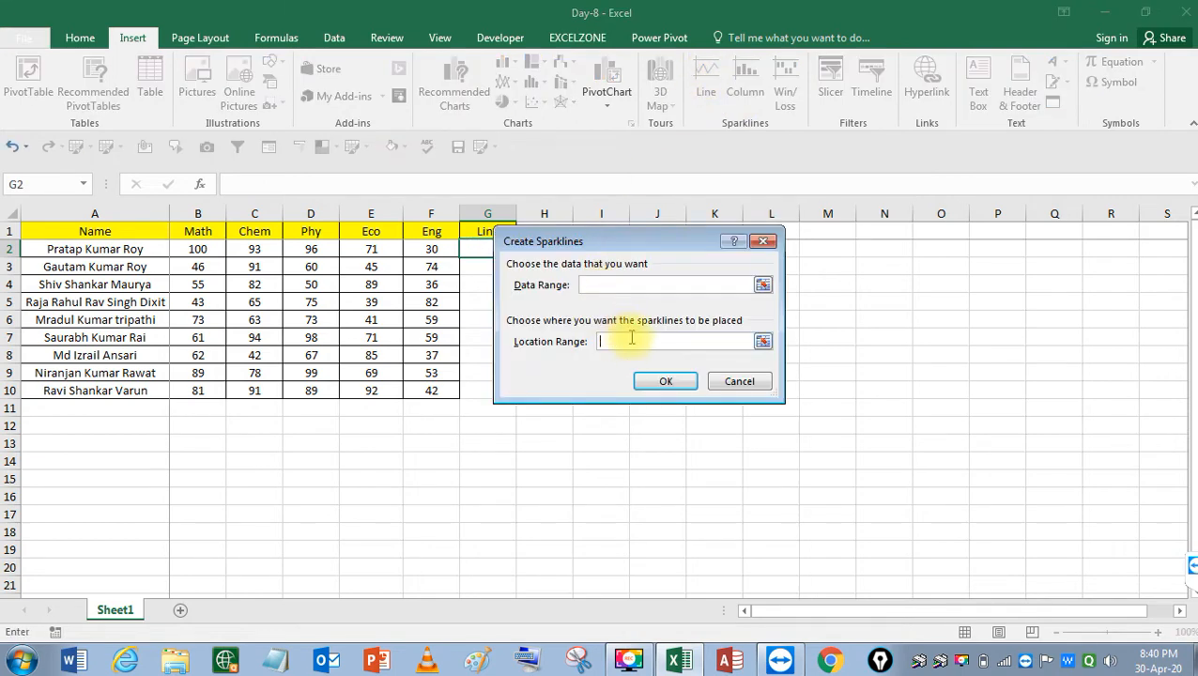
left_click(615, 284)
left_click(205, 249)
key("shift+Right")
key("shift+Right")
key("shift+Right")
key("shift+Right")
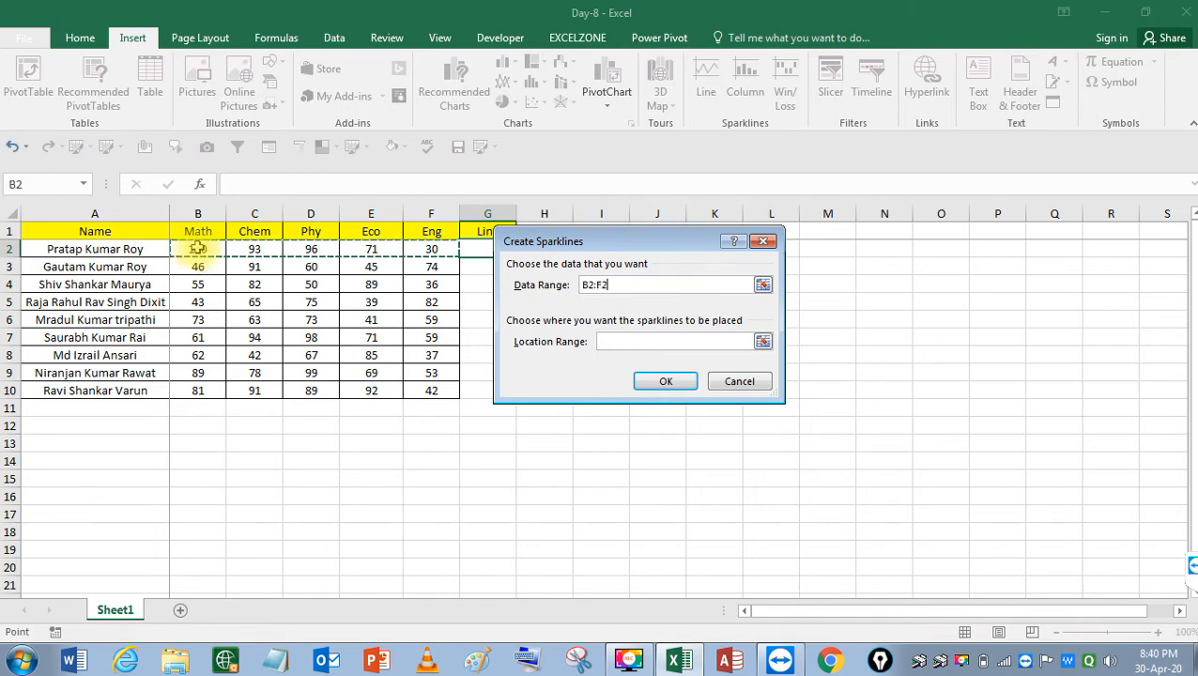
Set the line sparkline's location to G2 and create it
left_click(625, 342)
left_click_drag(644, 241, 706, 233)
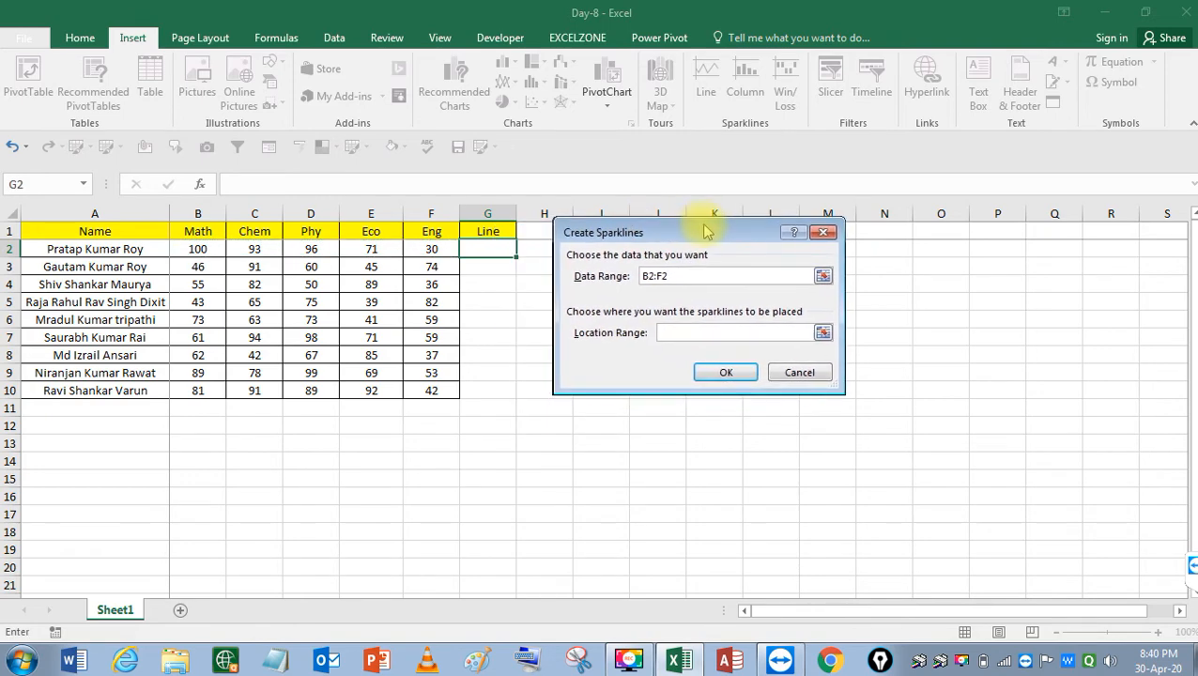
left_click(488, 246)
key("F4")
key("F4")
key("F4")
key("Return")
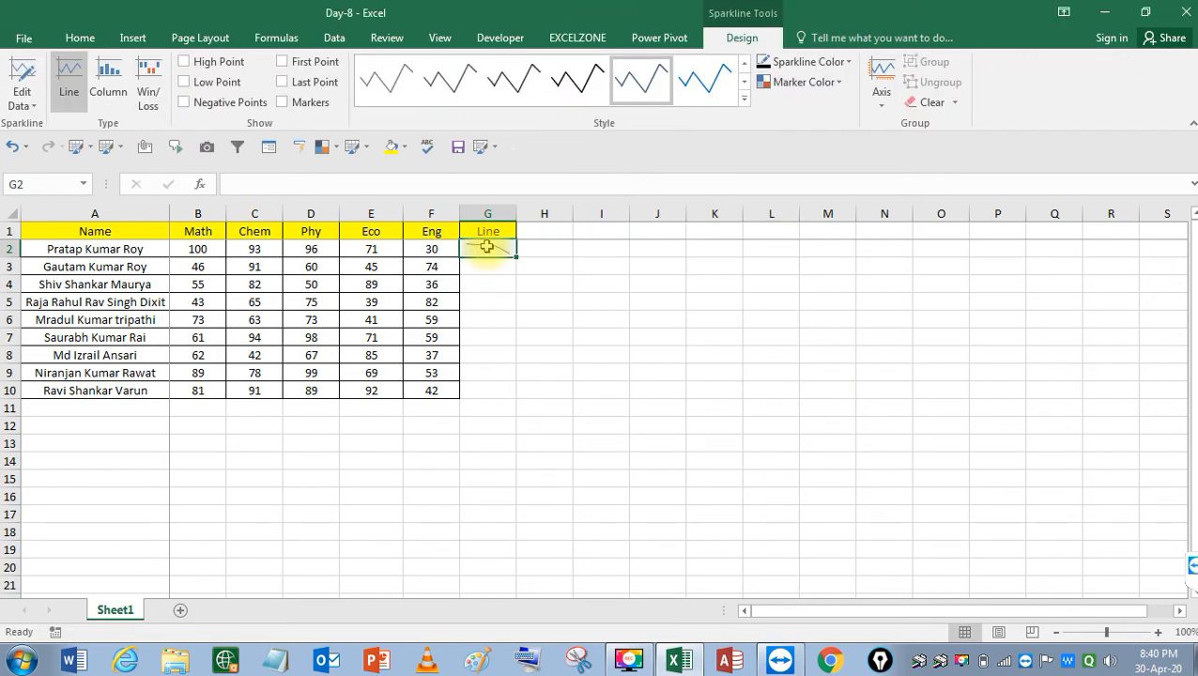
Fill the line sparkline down through G10 and widen the Line column
key("Left")
key("ctrl+Down")
key("Right")
key("ctrl+shift+Up")
key("shift+Down")
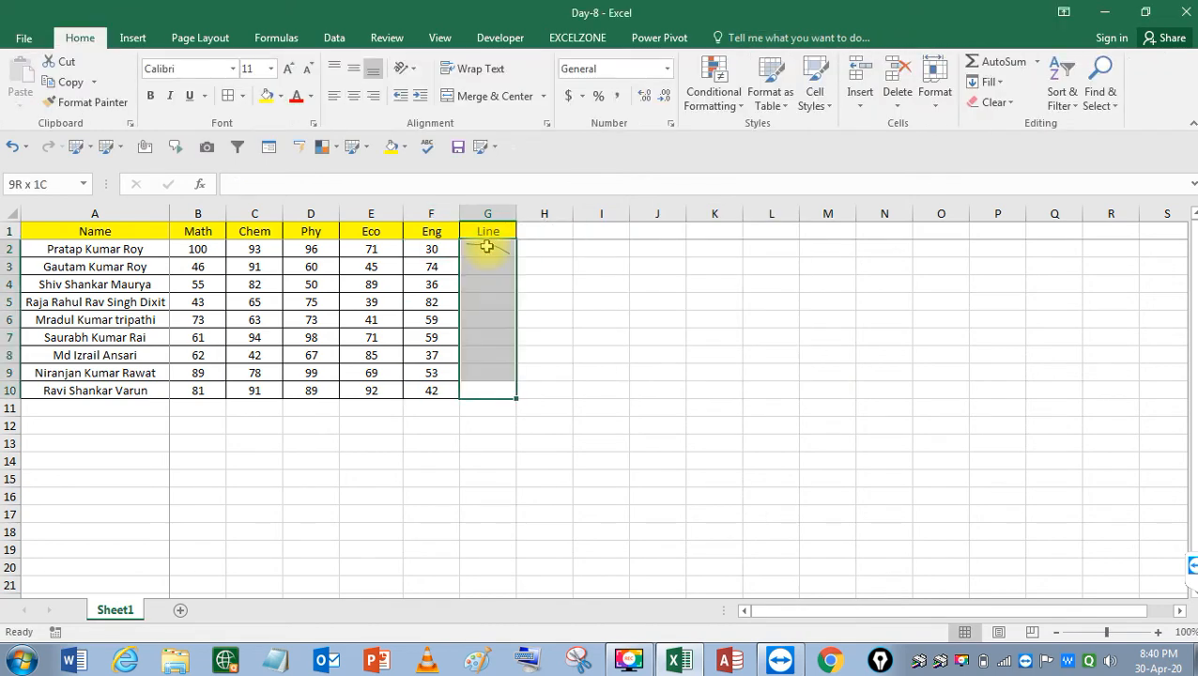
key("ctrl+d")
key("Down")
key("Down")
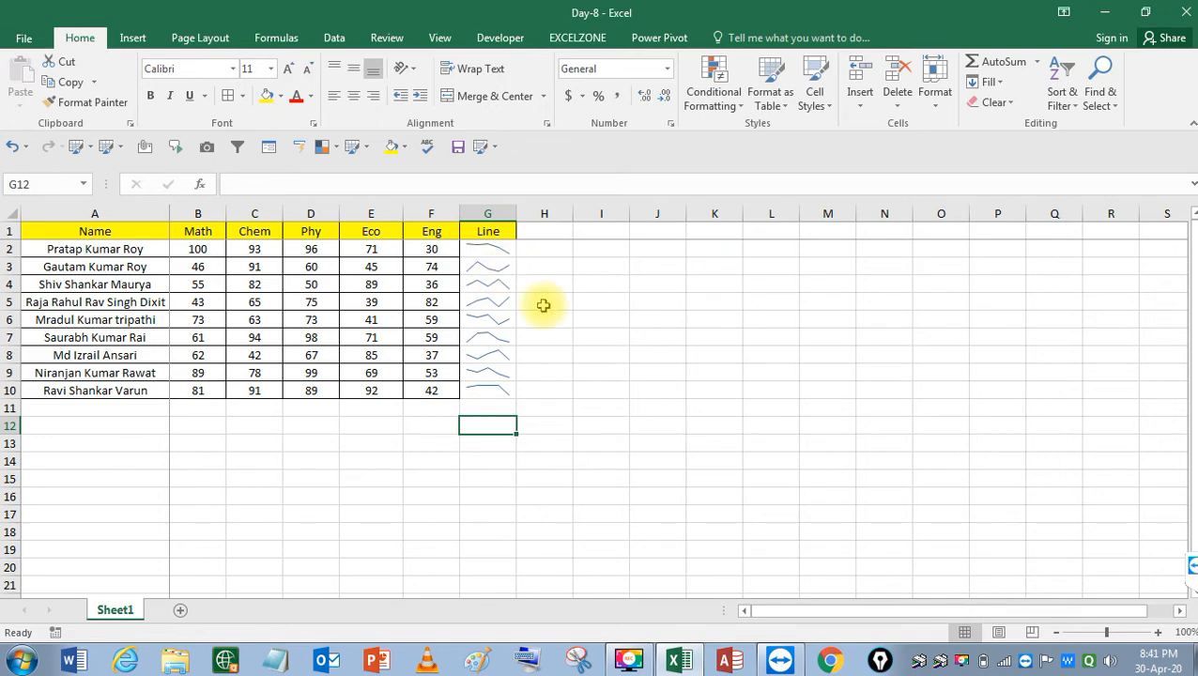
left_click_drag(516, 212, 564, 205)
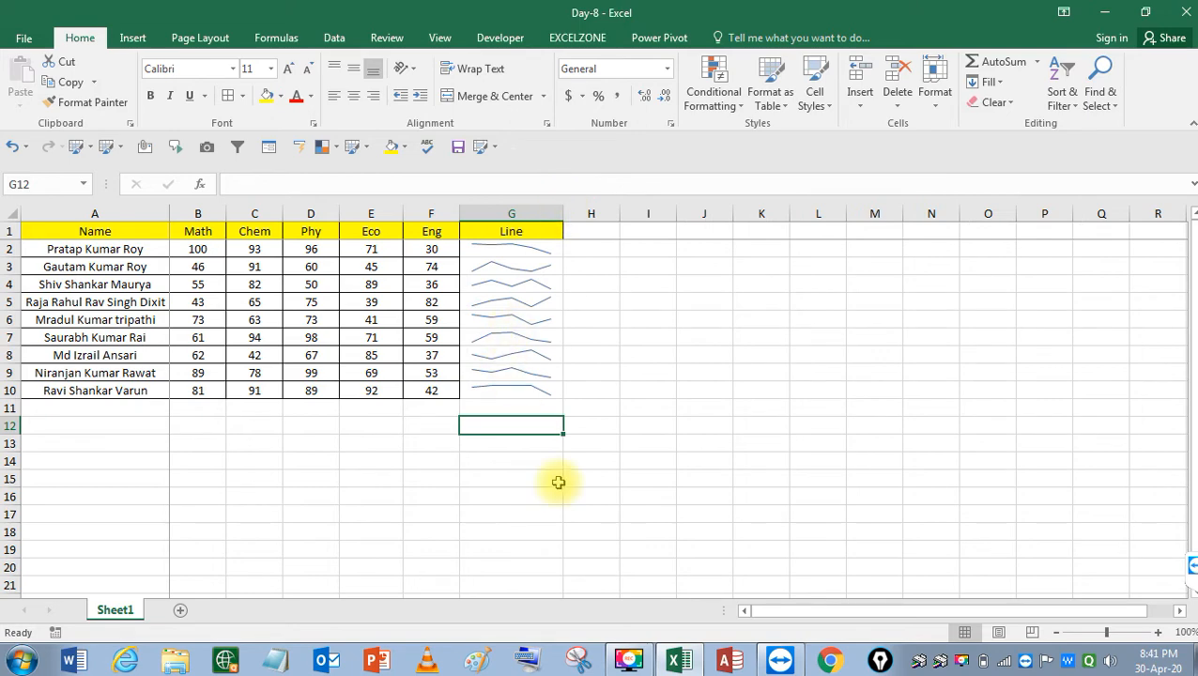
Apply all borders to the whole table A1:G10, including the Line column
key("ctrl+Up")
key("Left")
key("Left")
key("Left")
key("Left")
key("Left")
key("Left")
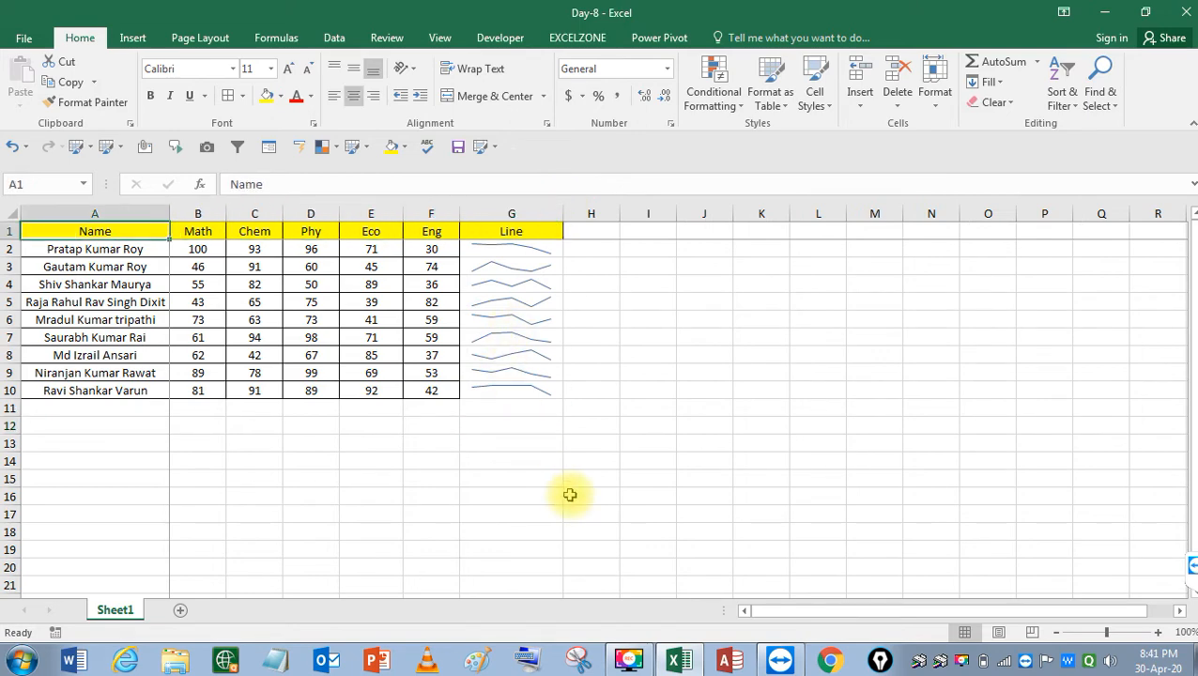
key("ctrl+shift+Right")
key("ctrl+shift+Down")
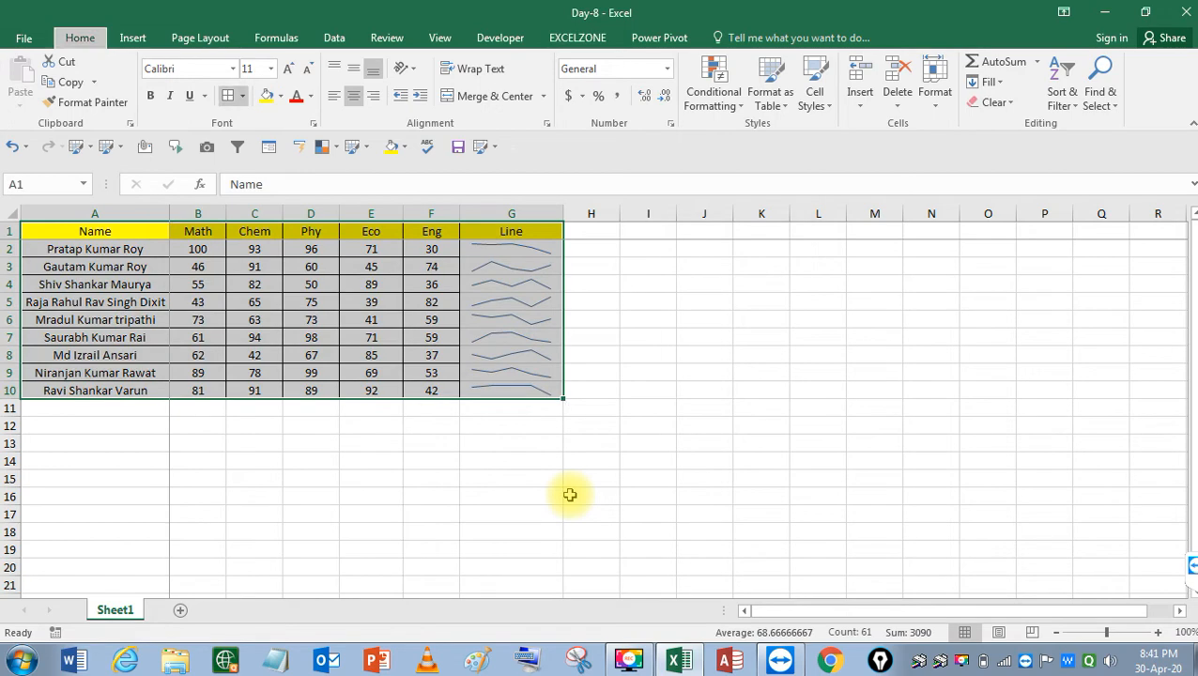
key("alt+h")
key("b")
key("a")
Enter the header Column in H1
key("Right")
key("Right")
key("Right")
key("Right")
key("Right")
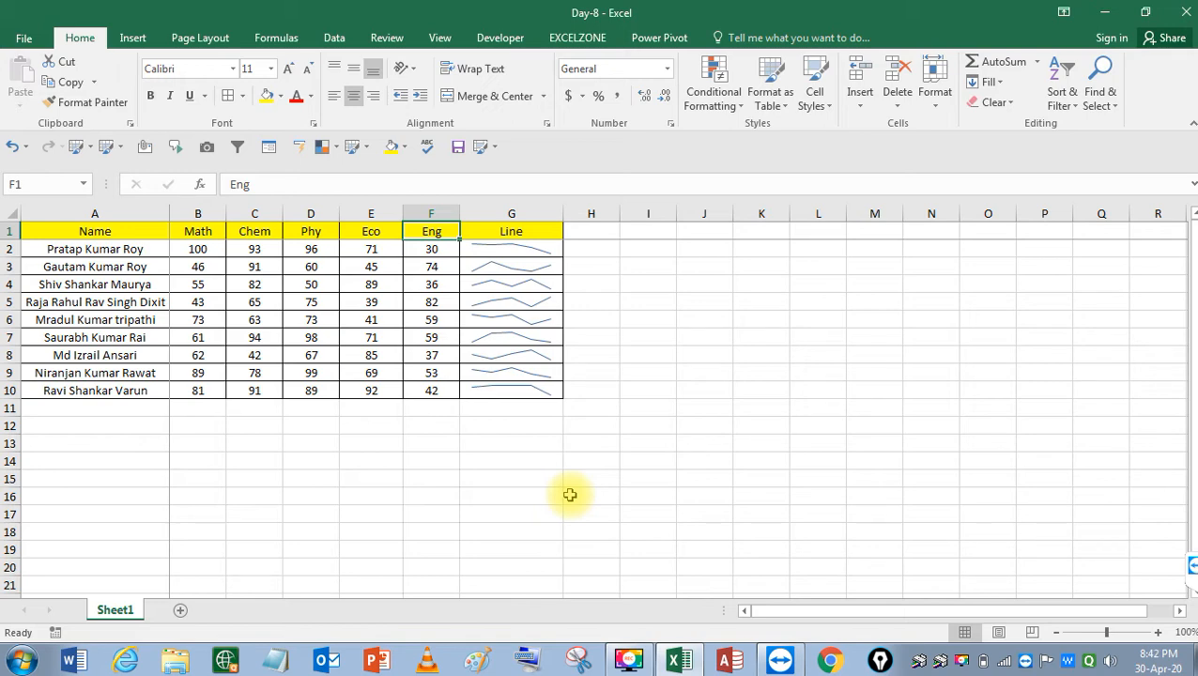
key("Right")
key("Right")
key("Left")
key("Right")
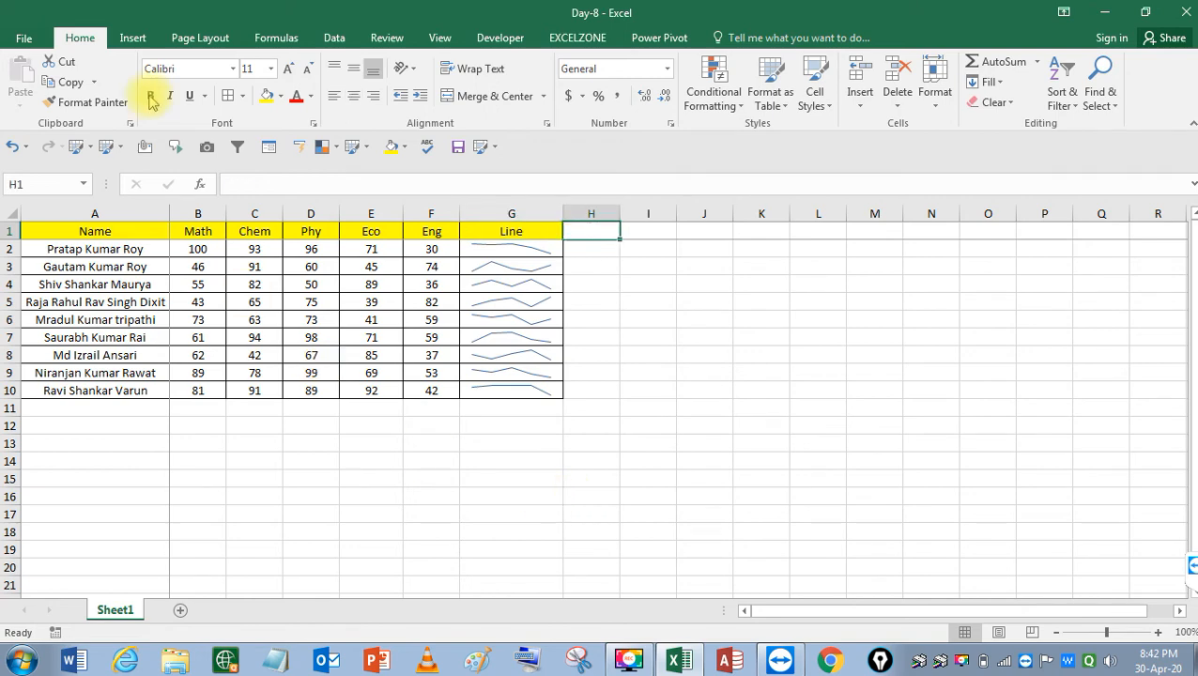
left_click(132, 38)
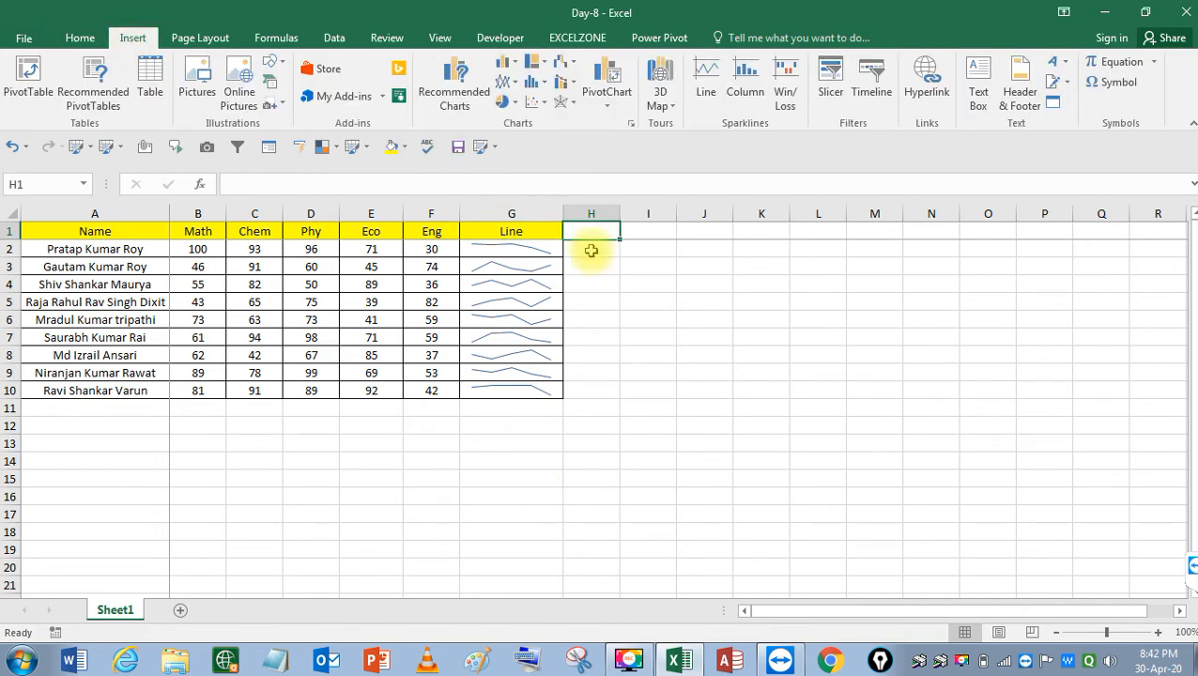
type("Co")
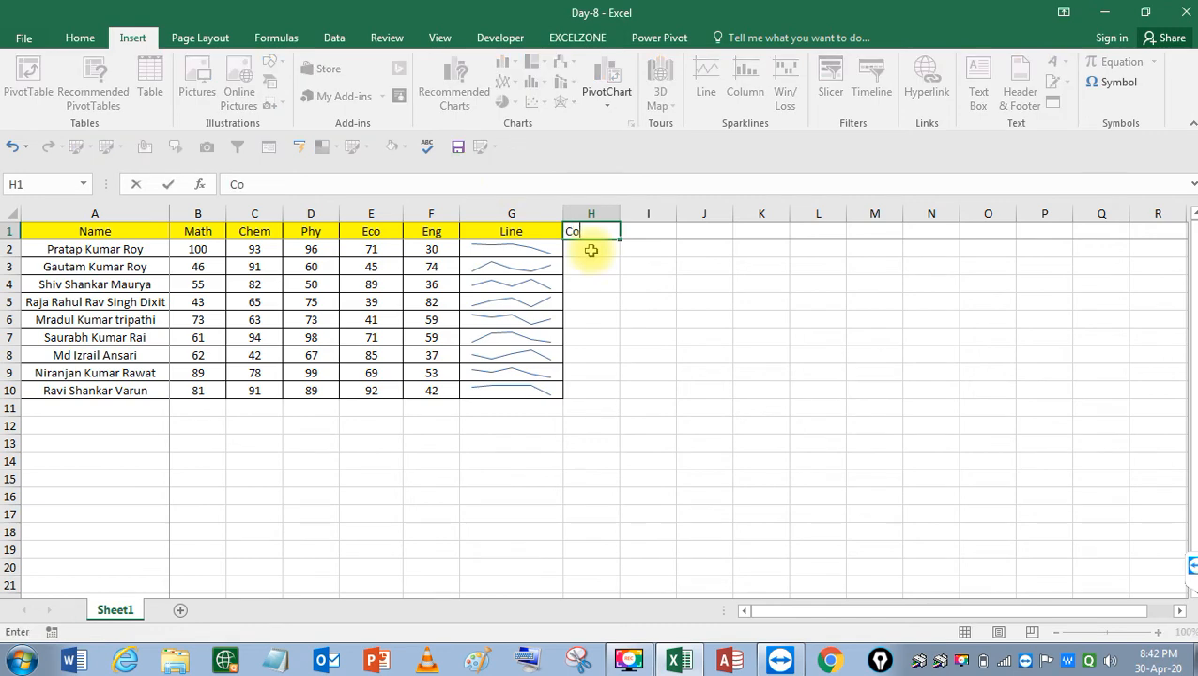
type("lumn")
key("Return")
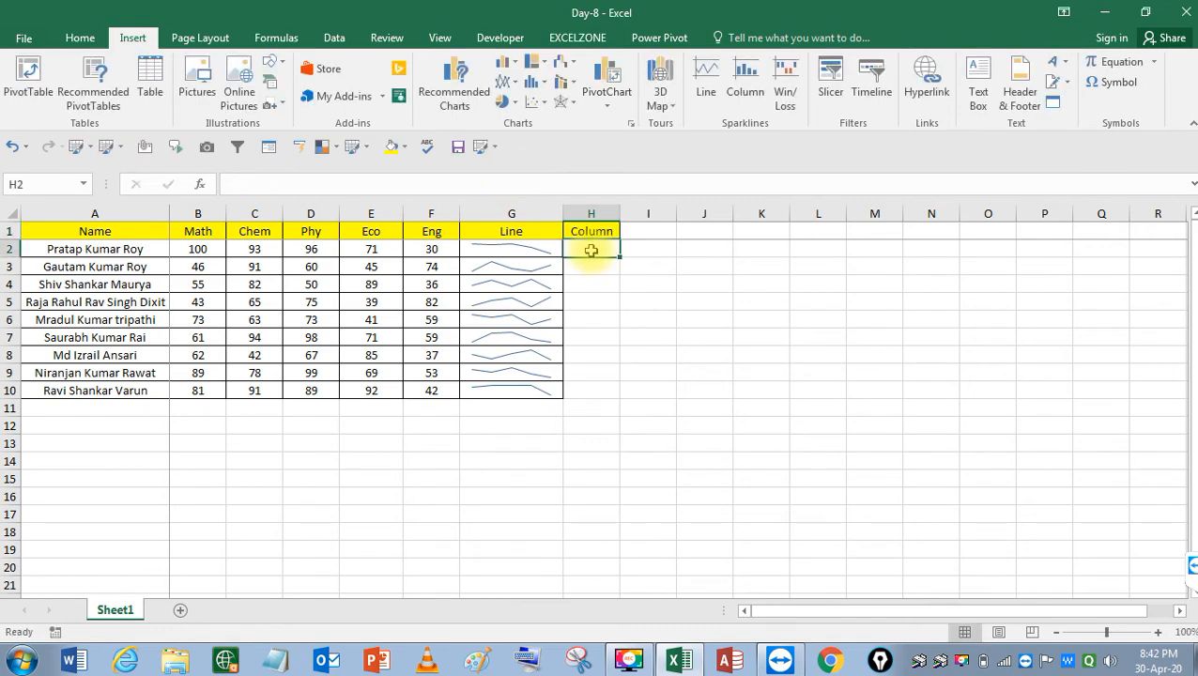
Start a column sparkline from H2, clearing the preset location and using B2:F2 as the data range
key("Left")
key("Down")
left_click(591, 250)
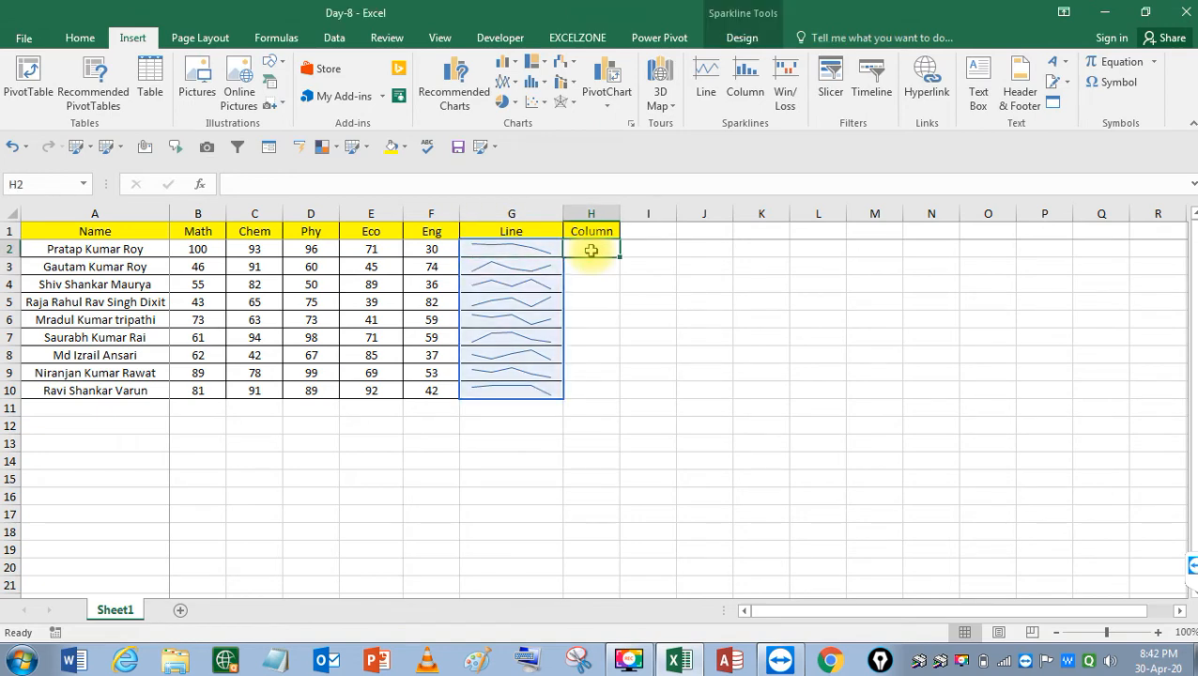
left_click(745, 85)
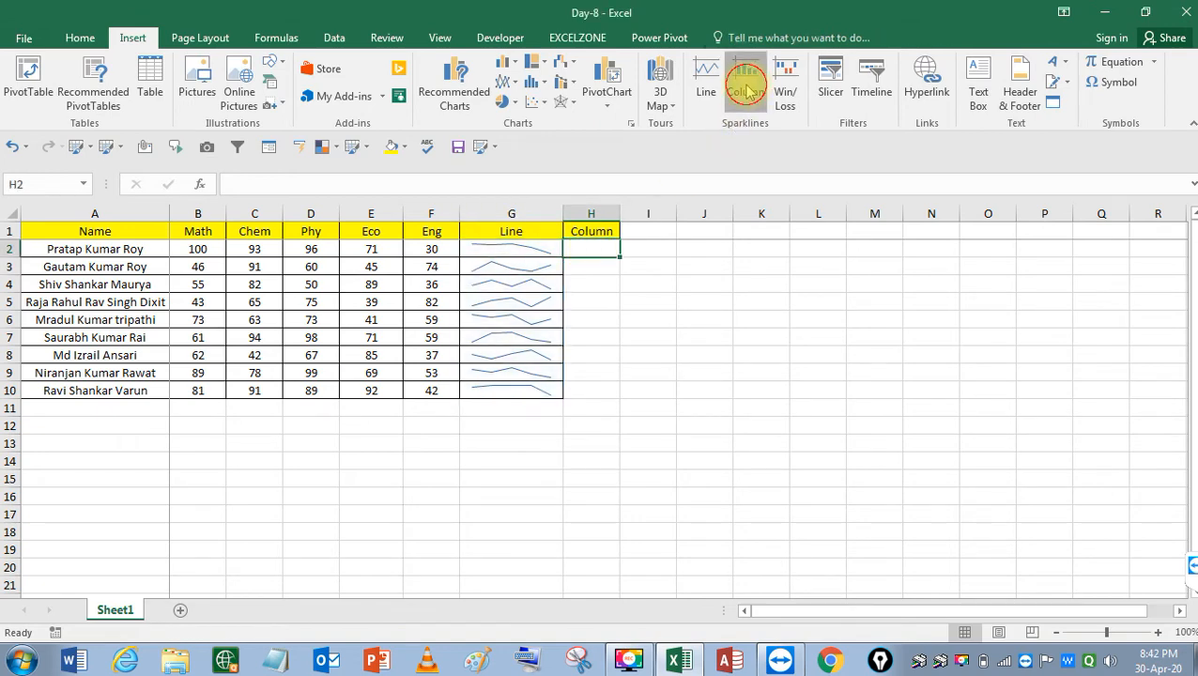
left_click(730, 332)
key("BackSpace")
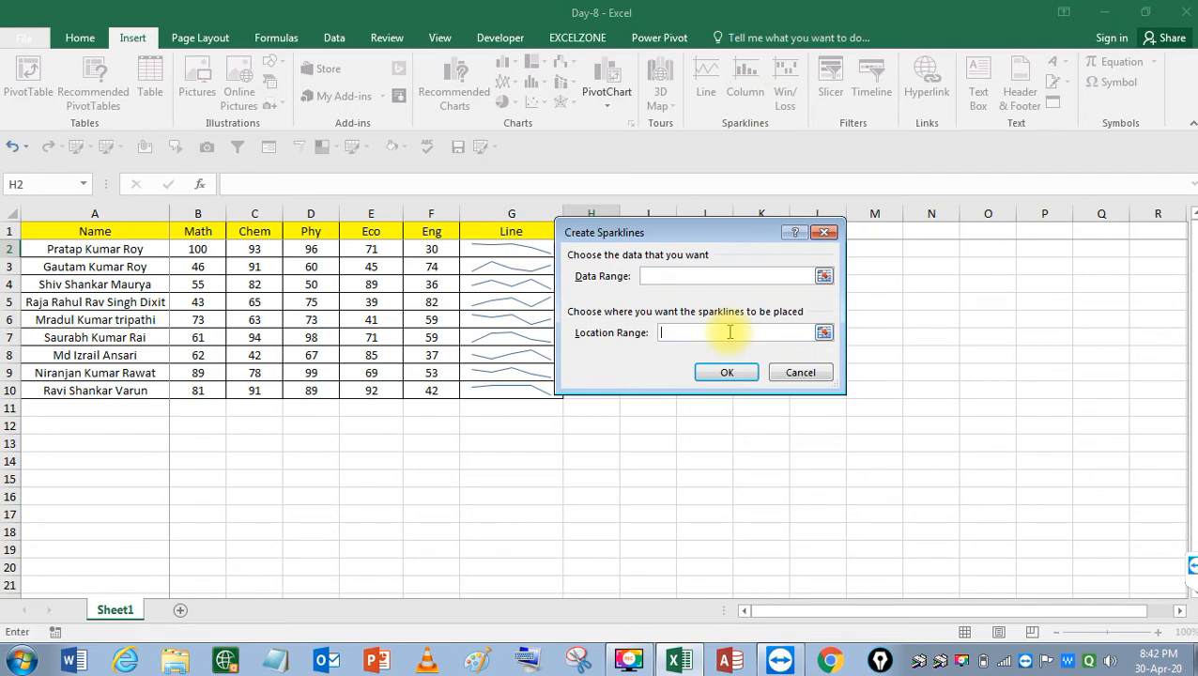
left_click(712, 274)
left_click(199, 249)
left_click_drag(199, 249, 432, 249)
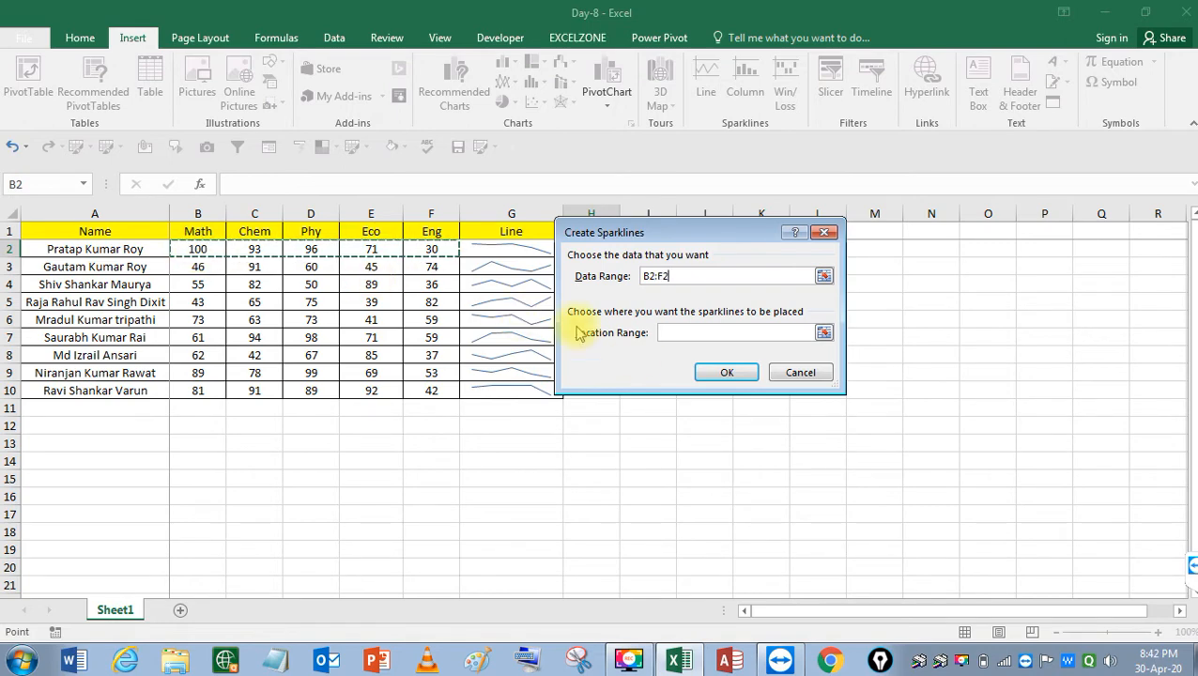
Set the column sparkline's location to H2 and create it
left_click(660, 331)
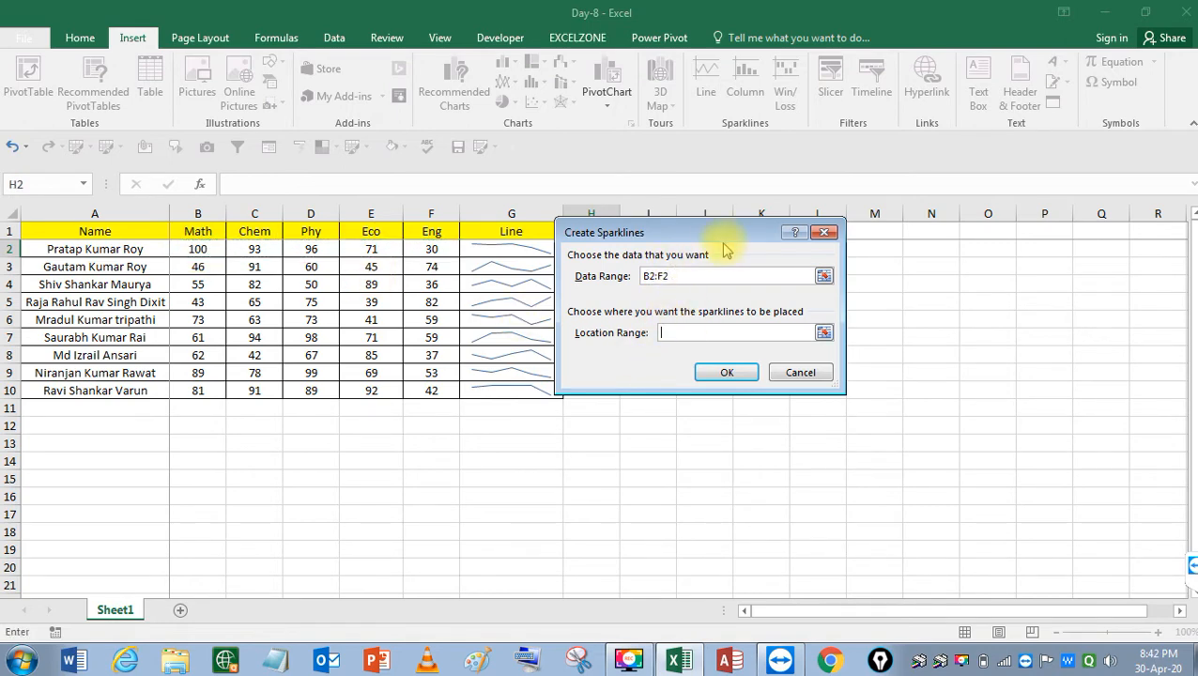
left_click_drag(714, 232, 793, 241)
left_click(591, 249)
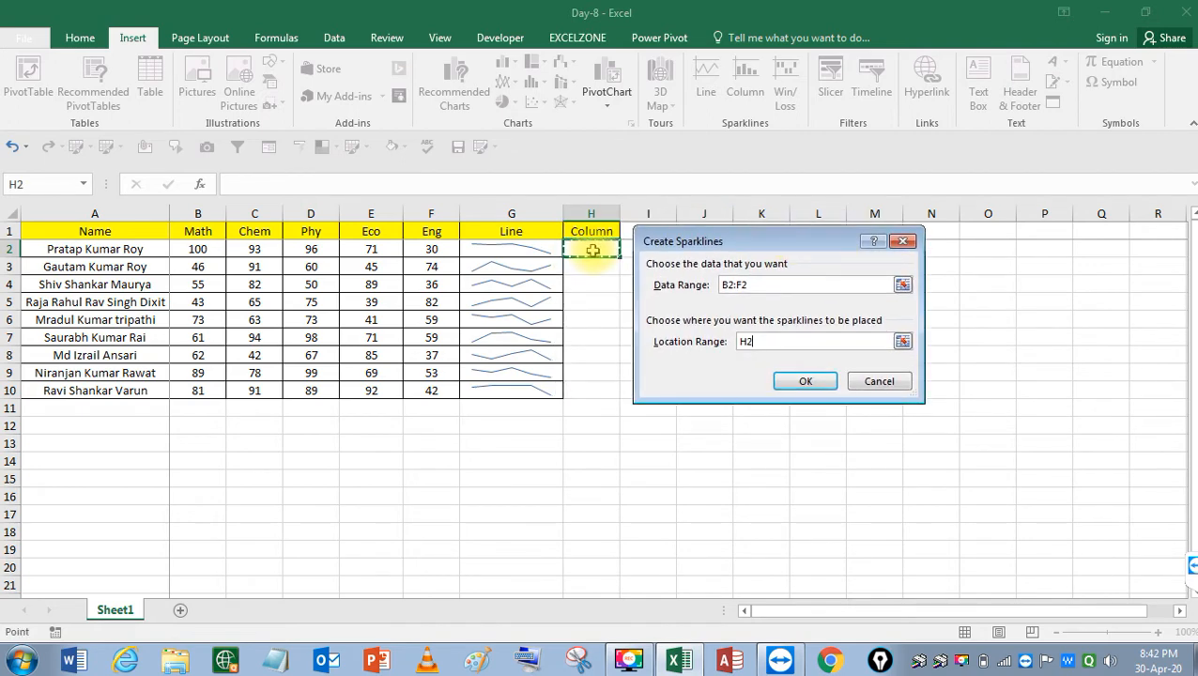
key("Return")
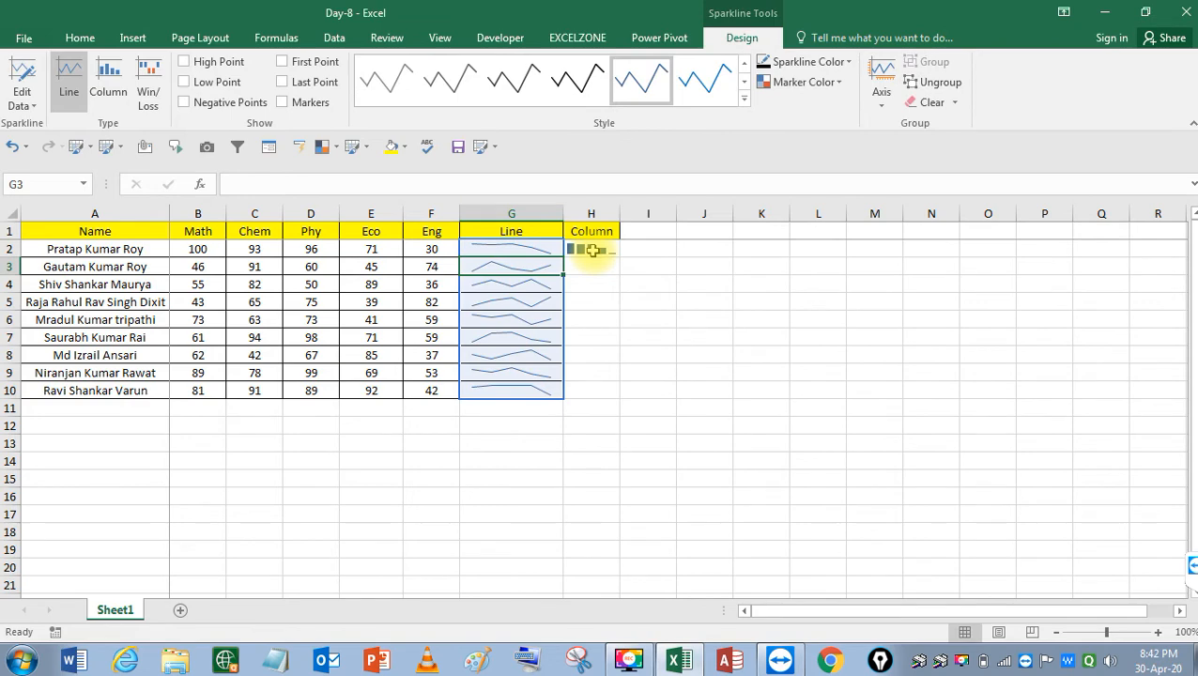
Fill the column sparkline down from H2 through H10 and deselect the range
key("ctrl+Down")
key("ctrl+Up")
key("Down")
key("Down")
key("Left")
key("ctrl+Down")
key("Right")
key("Right")
key("Right")
key("Left")
key("ctrl+shift+Up")
key("shift+Down")
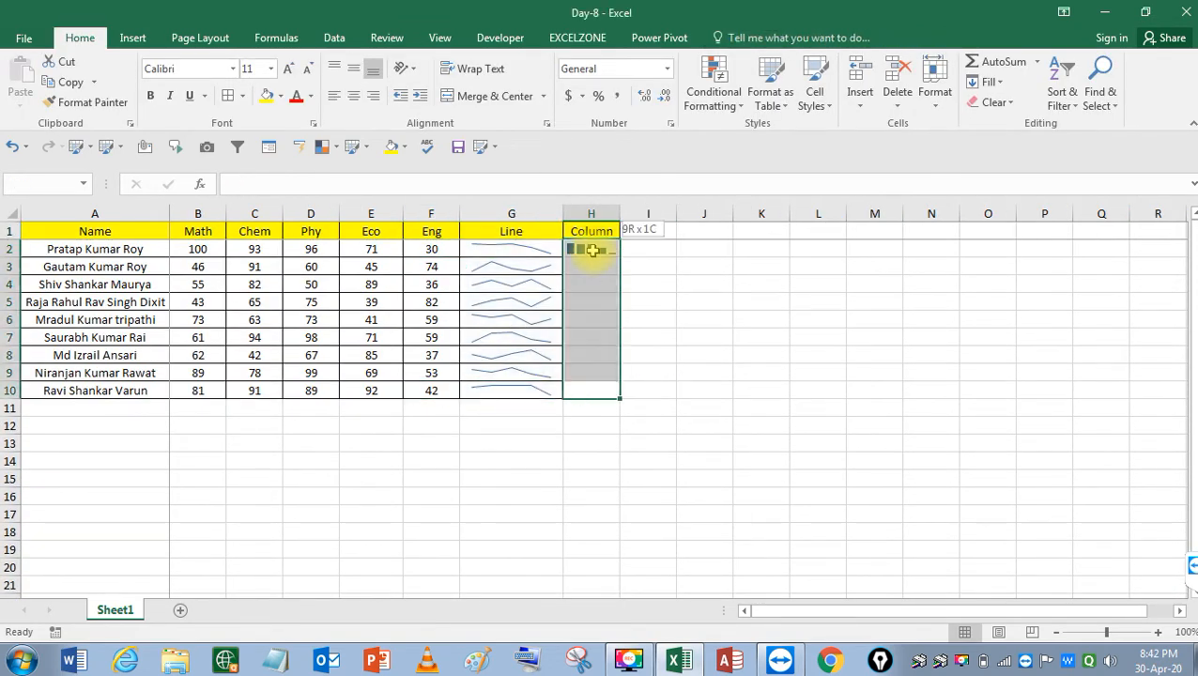
key("ctrl+d")
key("Down")
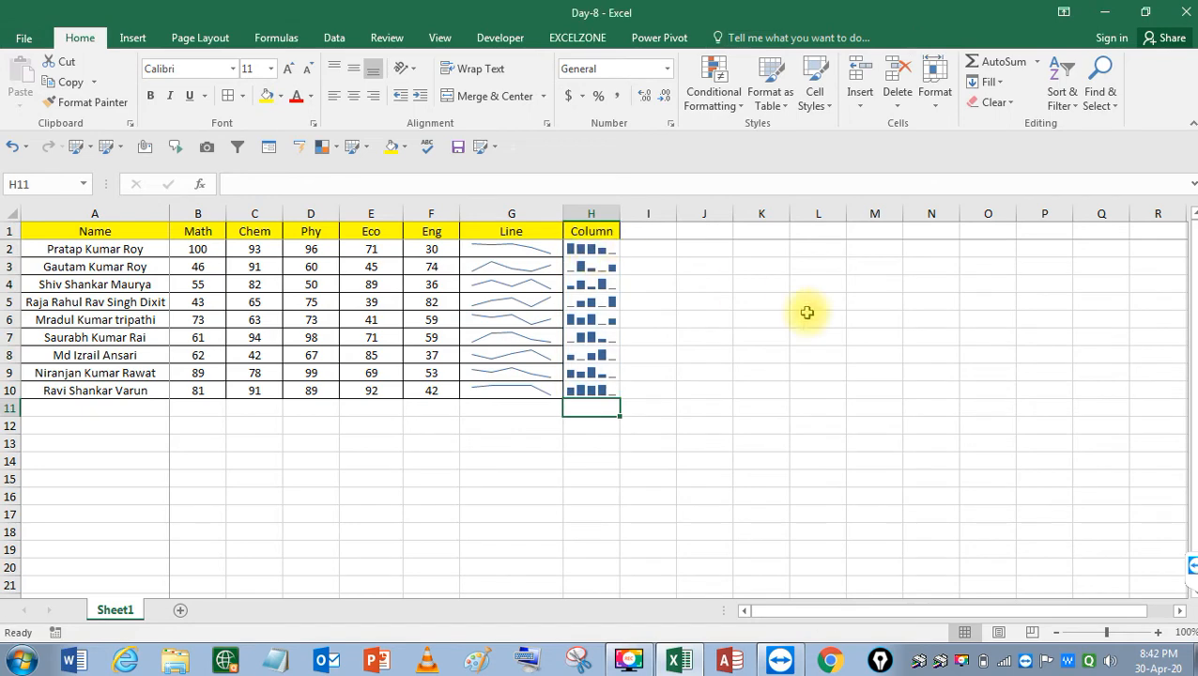
left_click(807, 313)
left_click(741, 335)
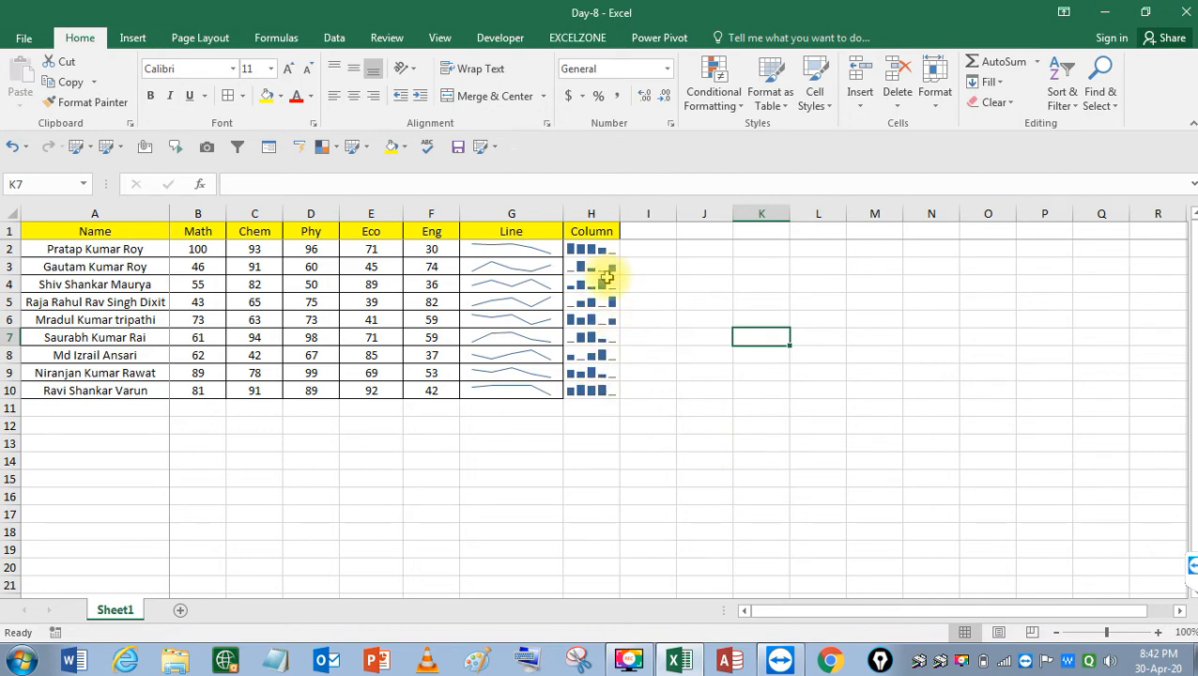
Widen column H and enter the header Win/Loss in I1
left_click_drag(620, 214, 648, 216)
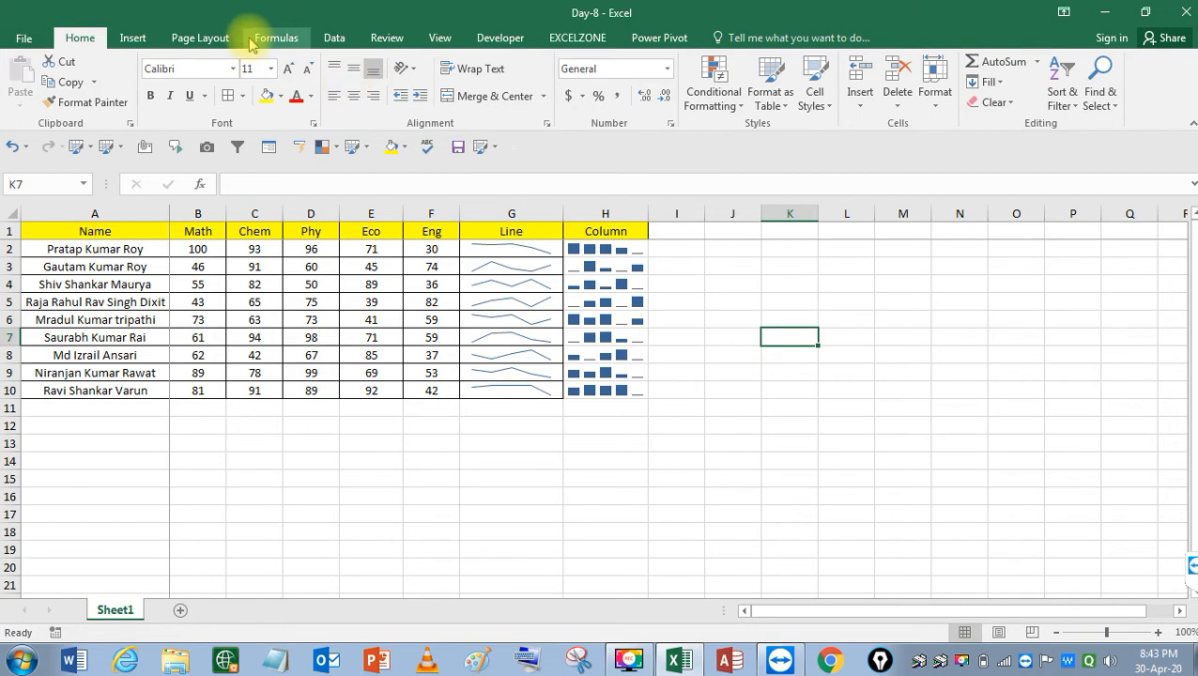
left_click(132, 37)
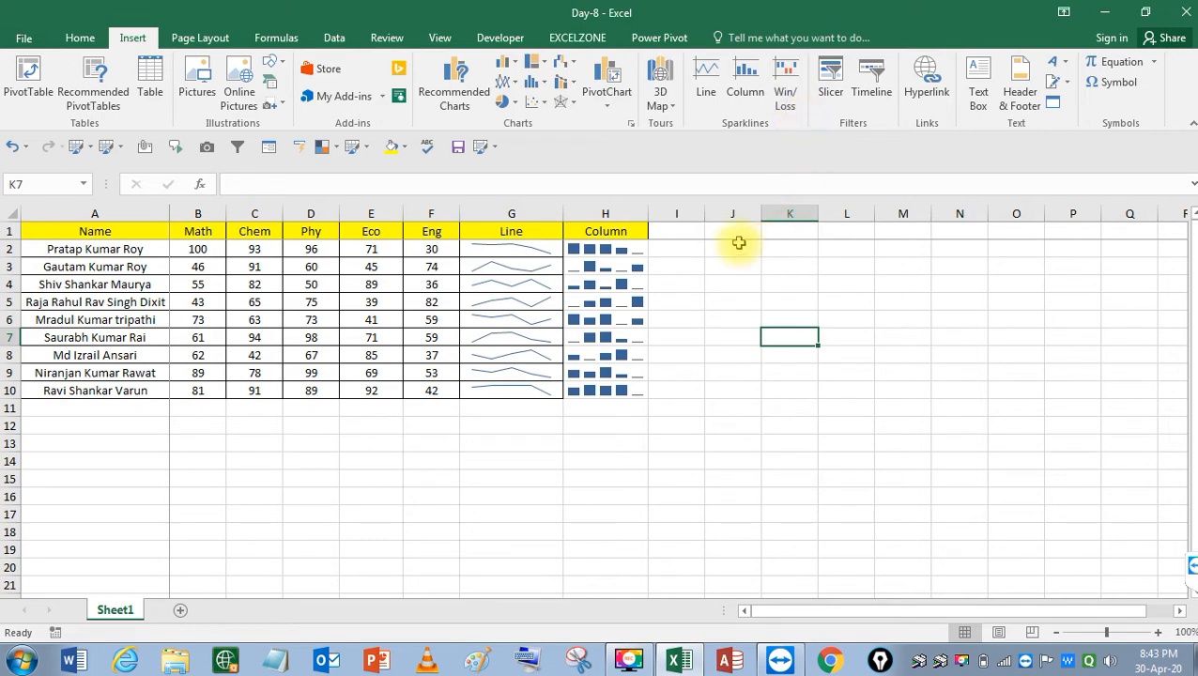
left_click(699, 232)
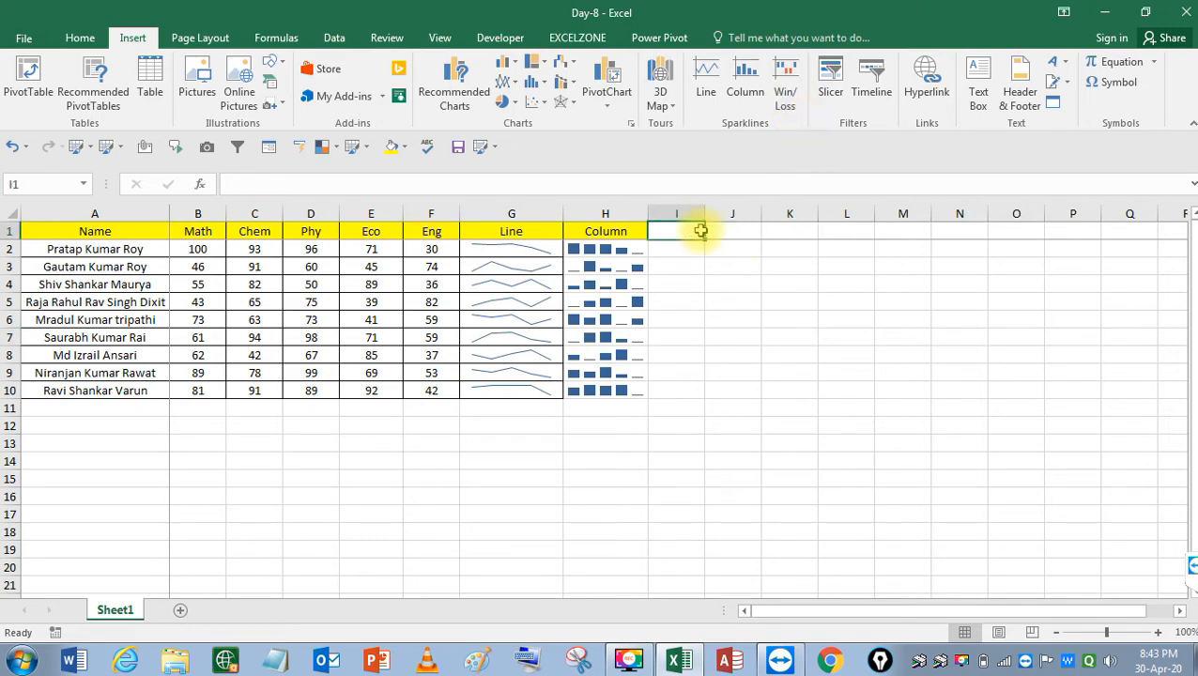
type("Win/Loss")
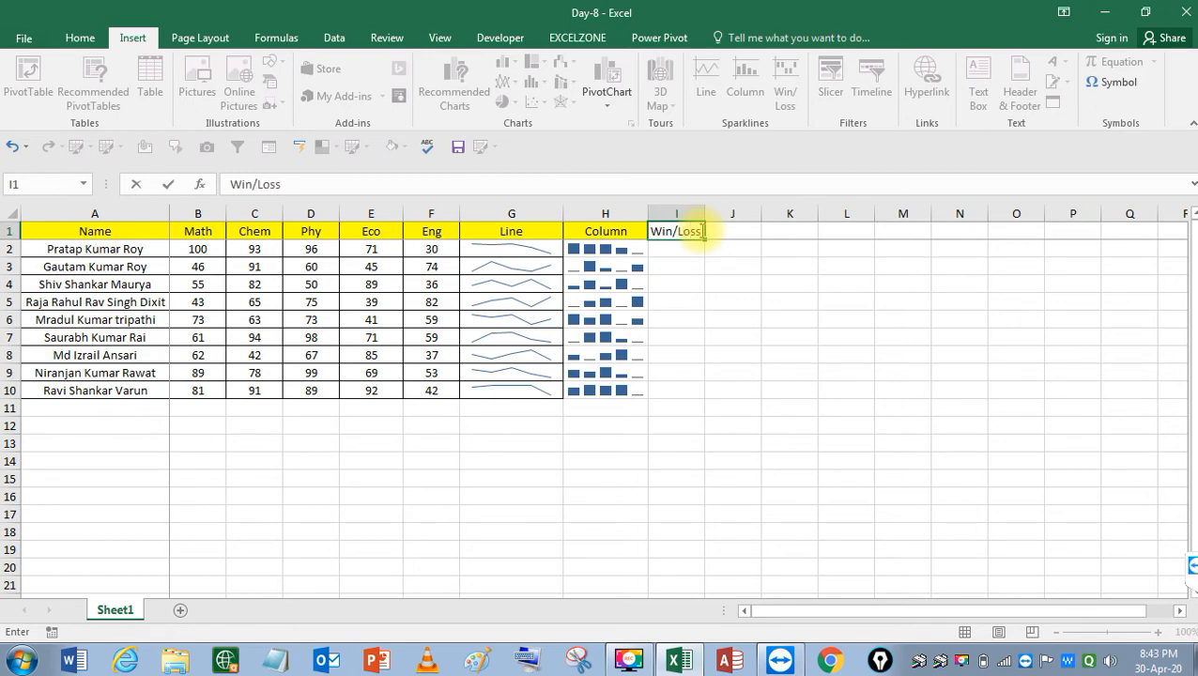
key("Return")
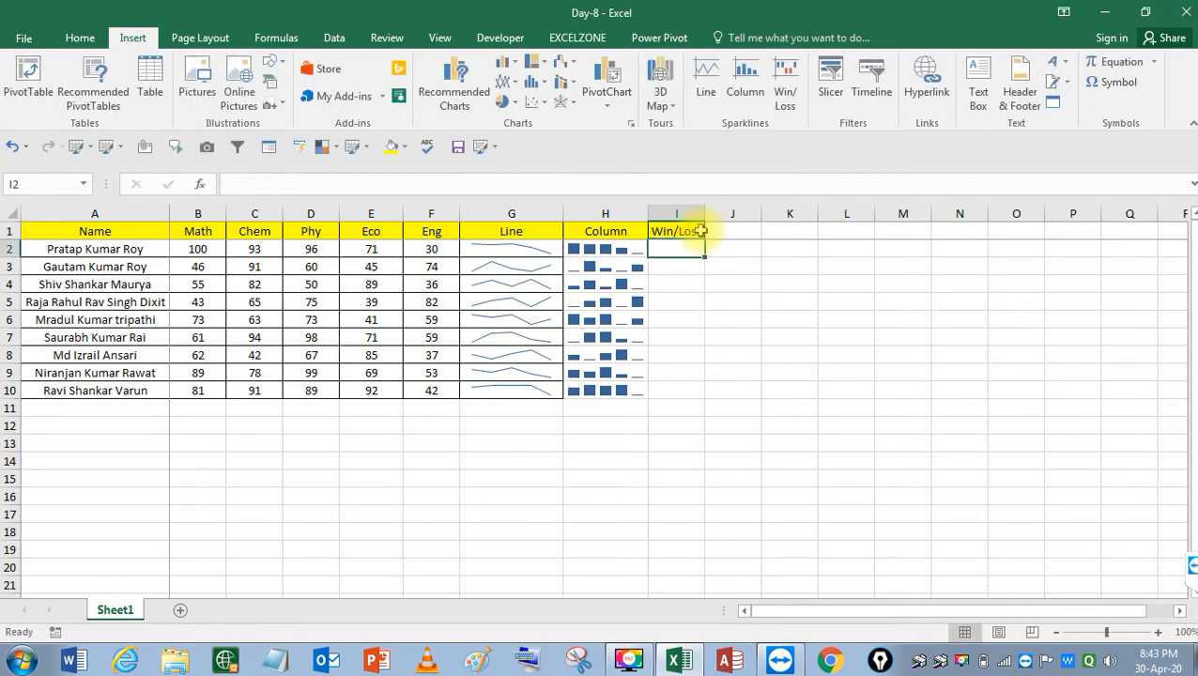
key("Left")
key("Down")
key("Right")
key("Left")
key("Left")
key("Left")
key("Left")
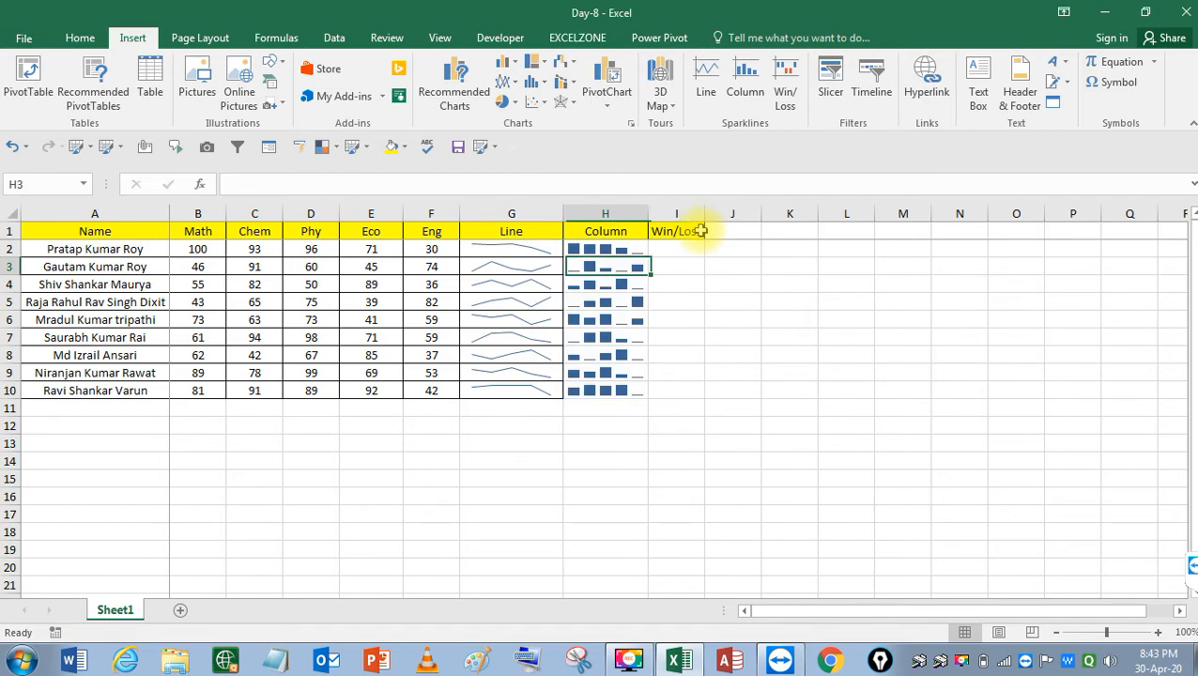
key("Right")
key("ctrl+Down")
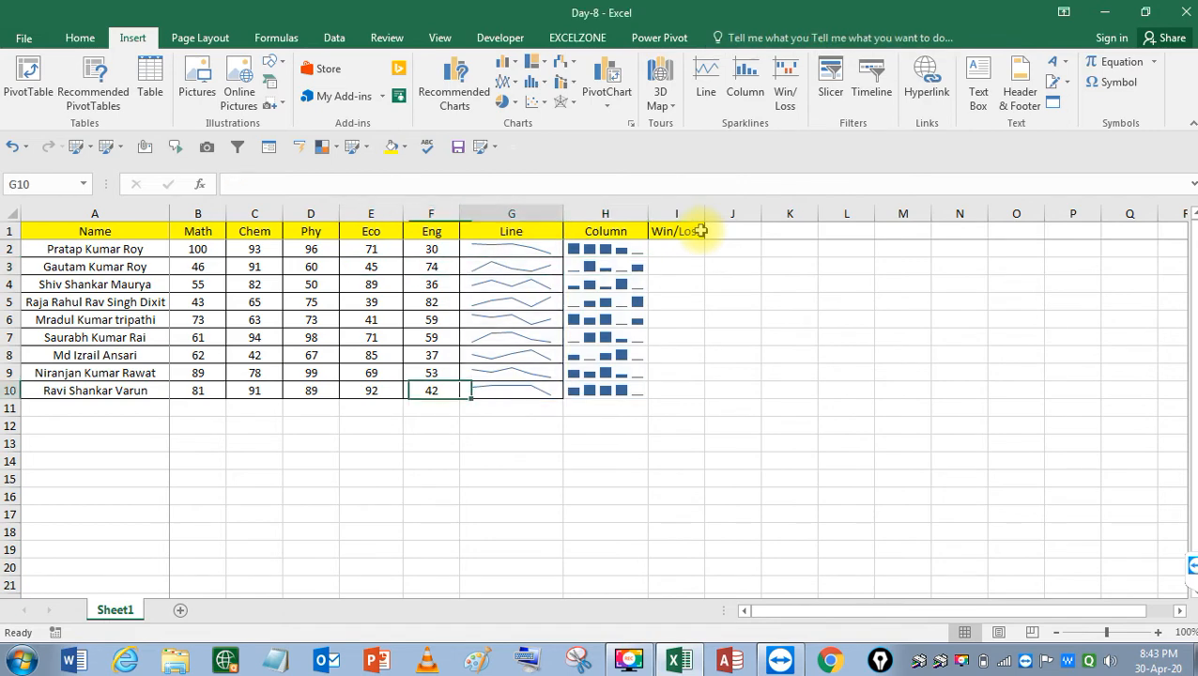
key("Right")
key("Right")
key("Right")
key("ctrl+Up")
key("Down")
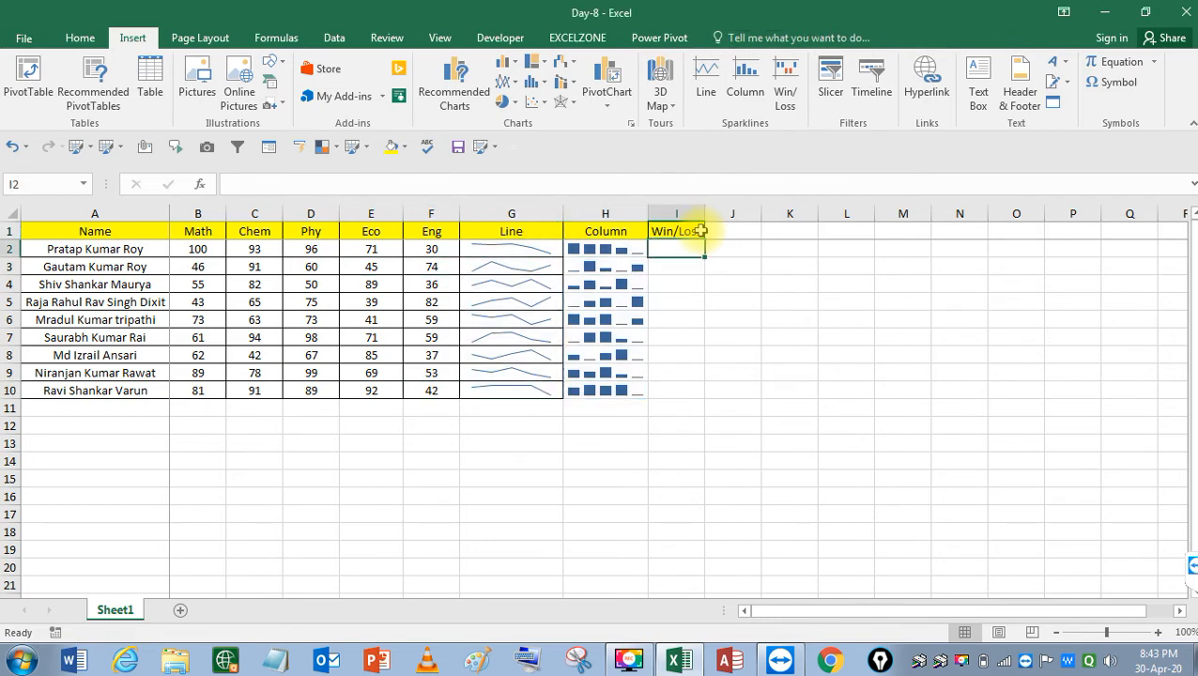
Create a win/loss sparkline in I2 using B2:F2 as the data range
left_click(787, 97)
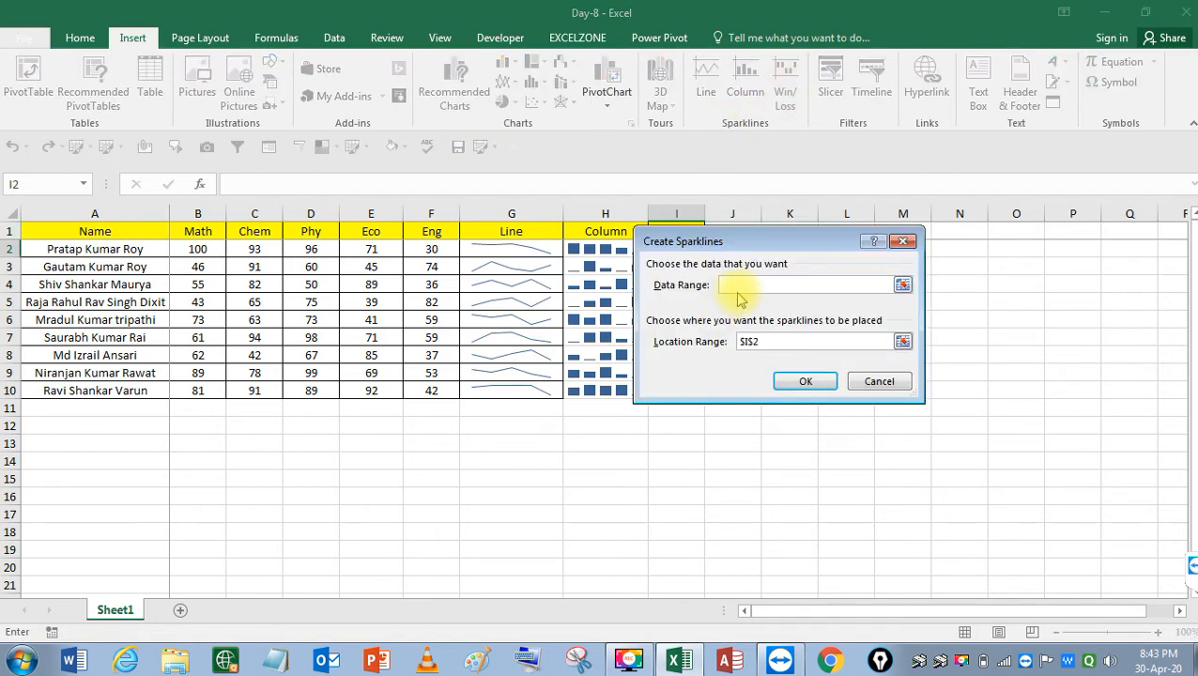
left_click(198, 249)
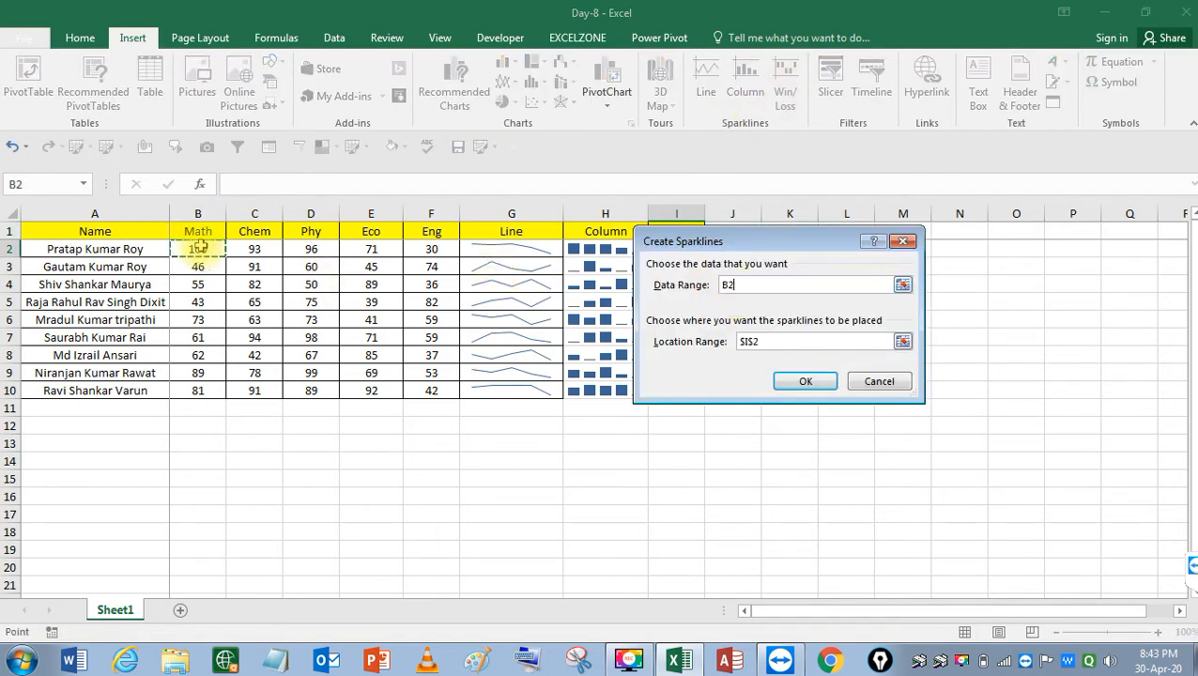
left_click_drag(199, 249, 432, 249)
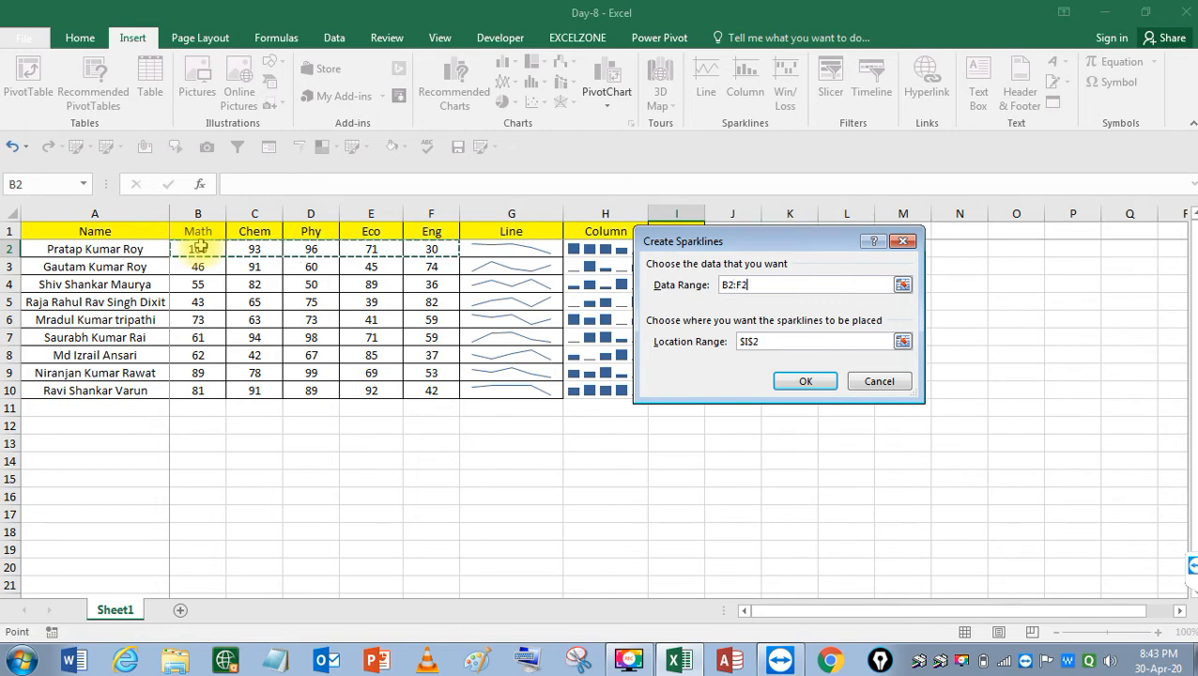
left_click(763, 342)
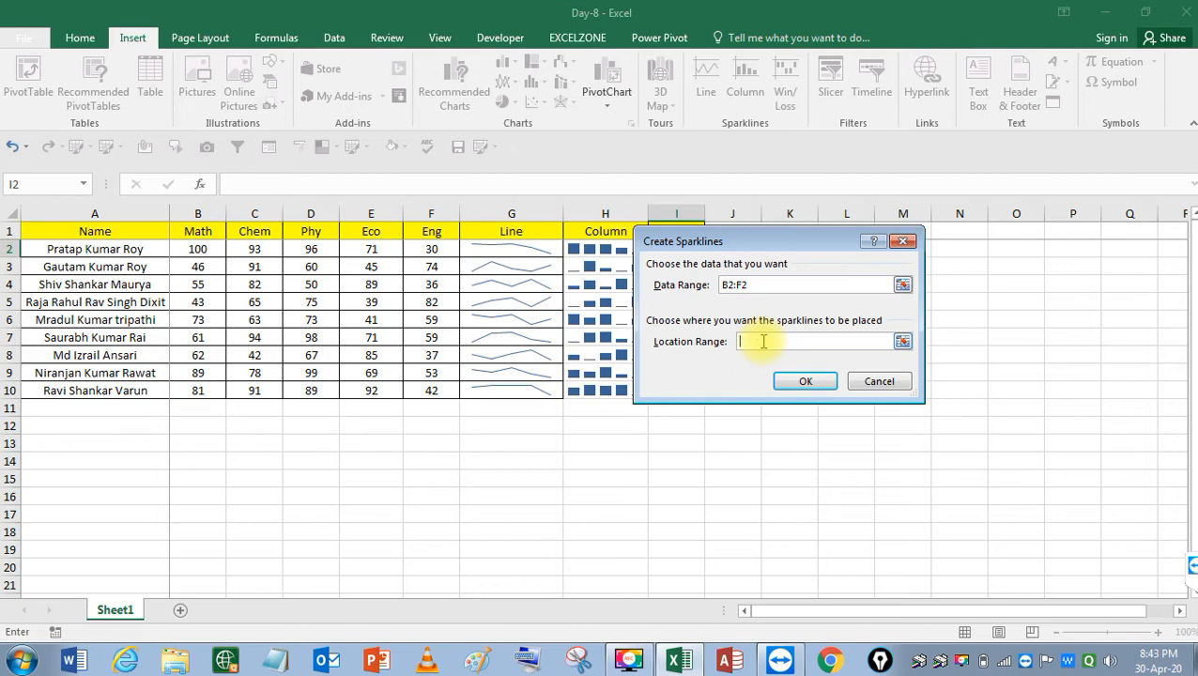
left_click_drag(776, 240, 864, 252)
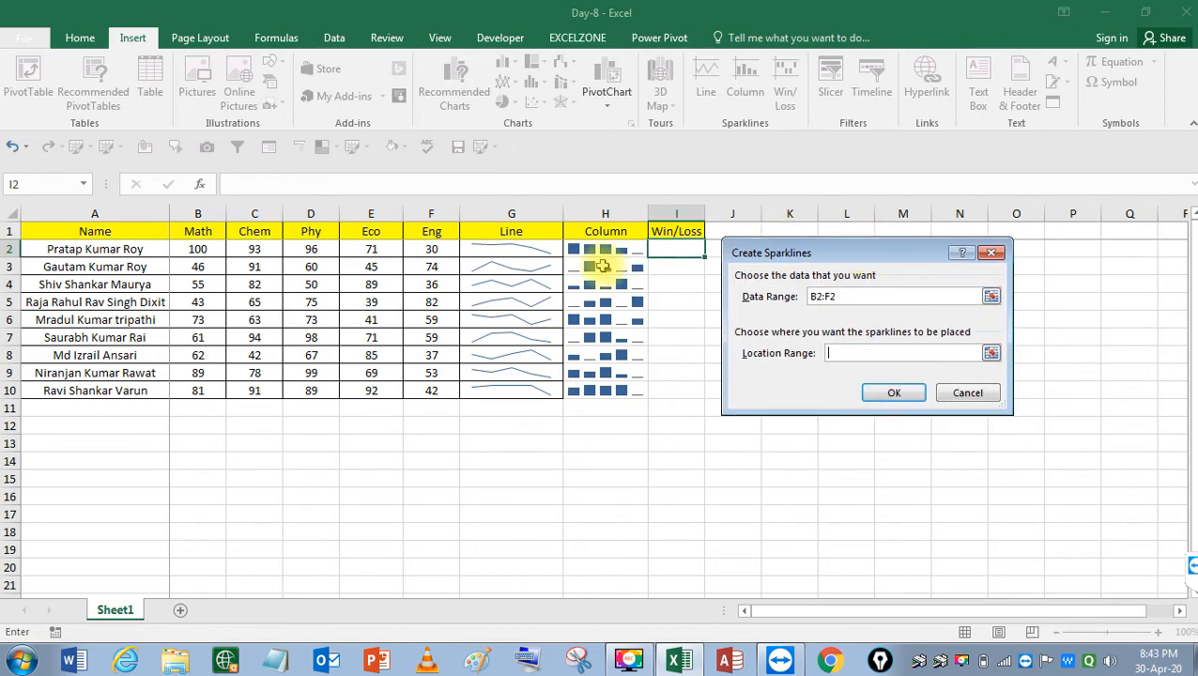
left_click(686, 252)
key("F4")
key("F4")
key("F4")
key("Return")
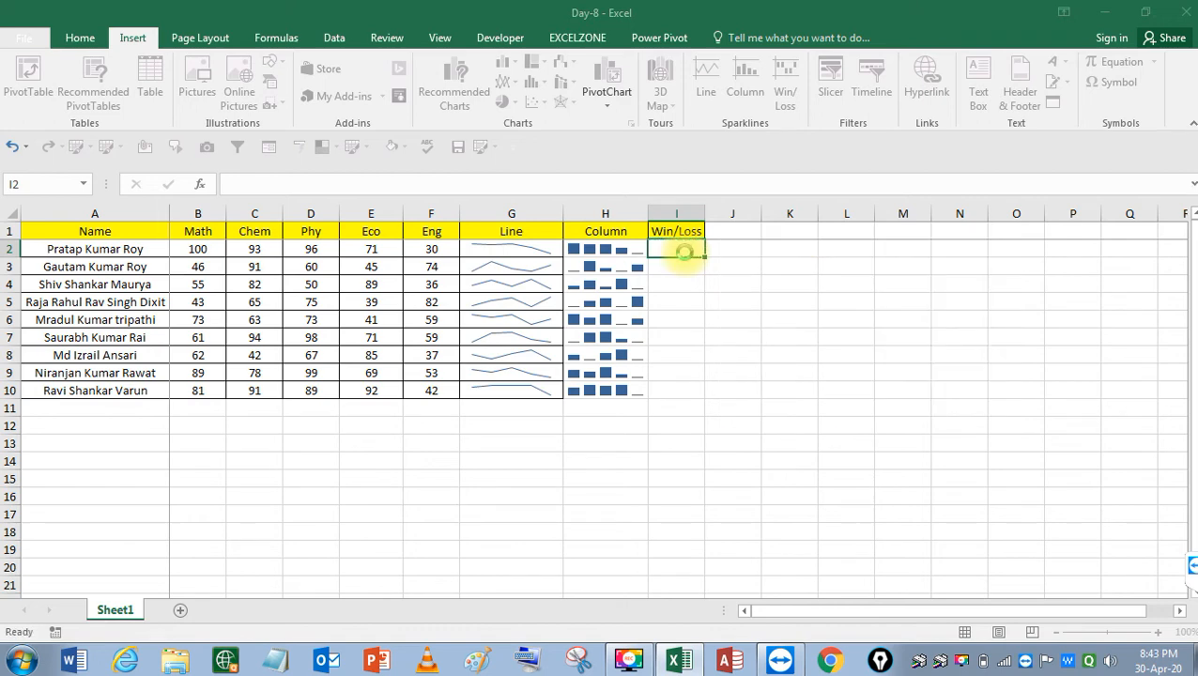
Fill the win/loss sparkline down from I2 through I10 and save the workbook
key("Left")
key("Left")
key("Left")
key("ctrl+Down")
key("Right")
key("Right")
key("Right")
key("shift+Up")
key("shift+Up")
key("shift+Up")
key("shift+Up")
key("shift+Up")
key("shift+Up")
key("shift+Up")
key("shift+Up")
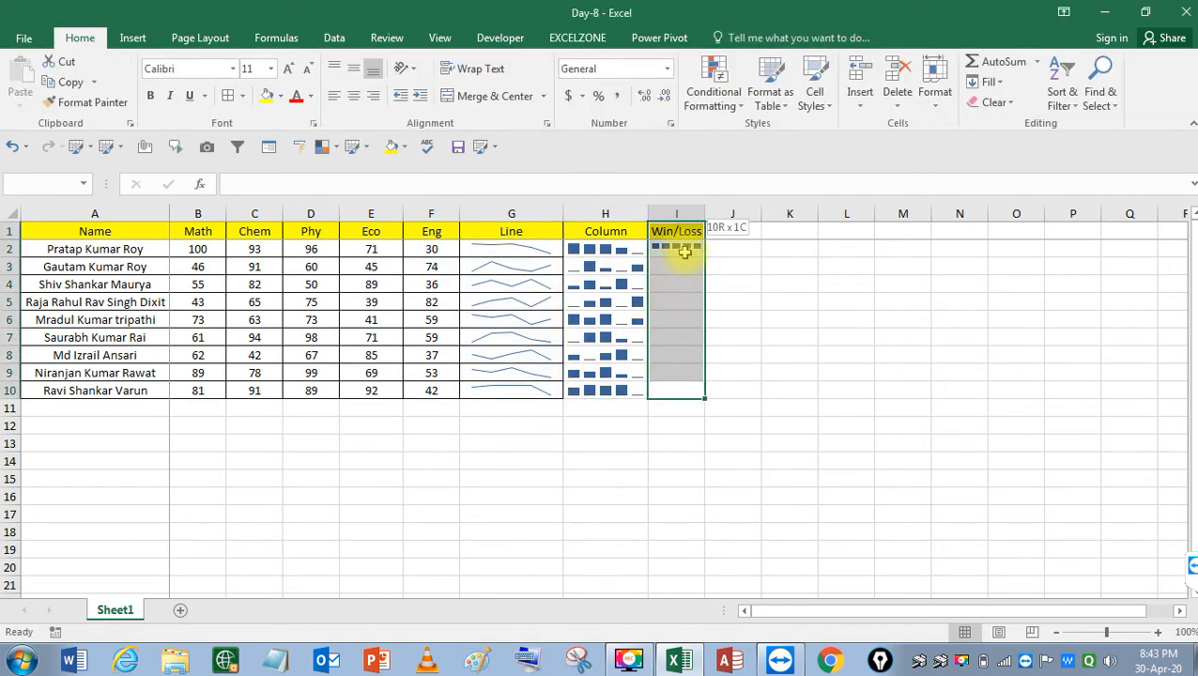
key("ctrl+d")
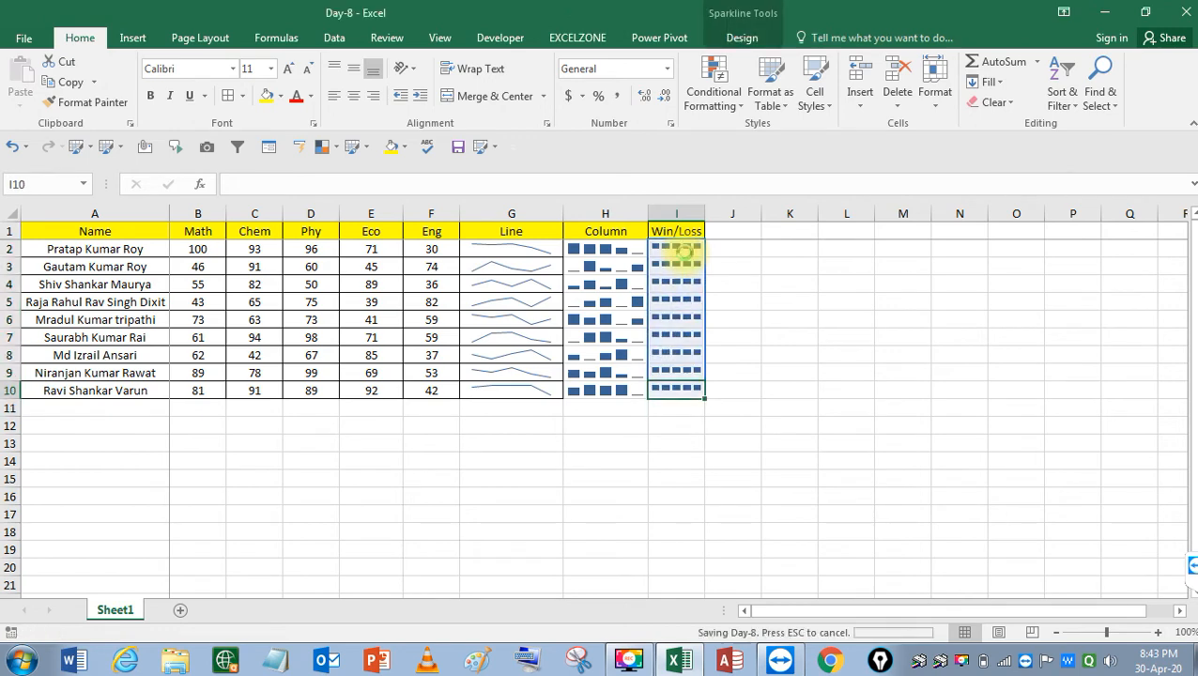
Apply all borders to the whole table range A1:I10
key("shift+Return")
key("shift+Return")
key("shift+Return")
key("ctrl+Home")
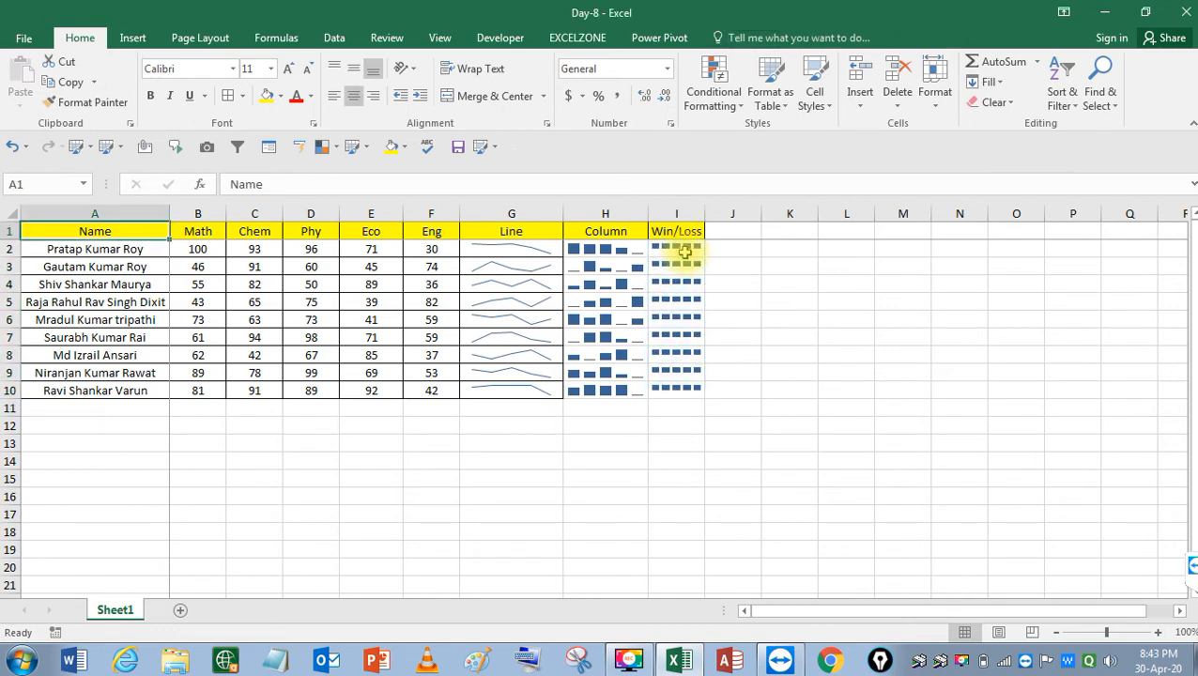
key("ctrl+shift+Right")
key("ctrl+shift+Down")
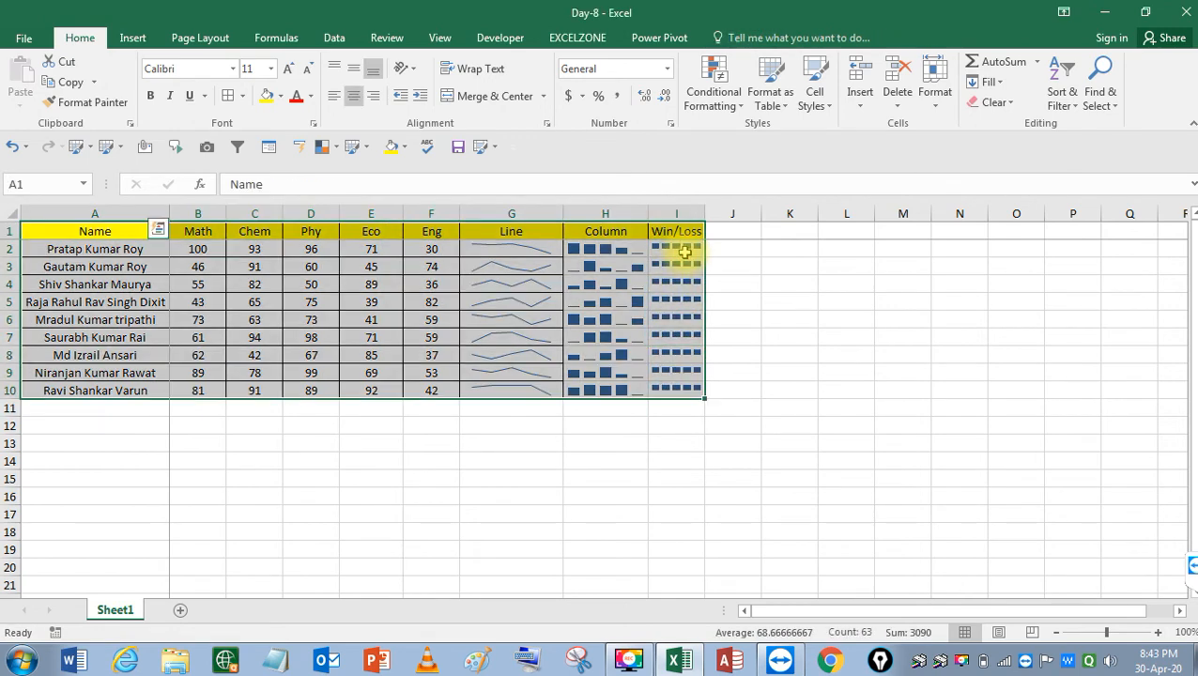
key("alt")
key("h")
key("b")
key("a")
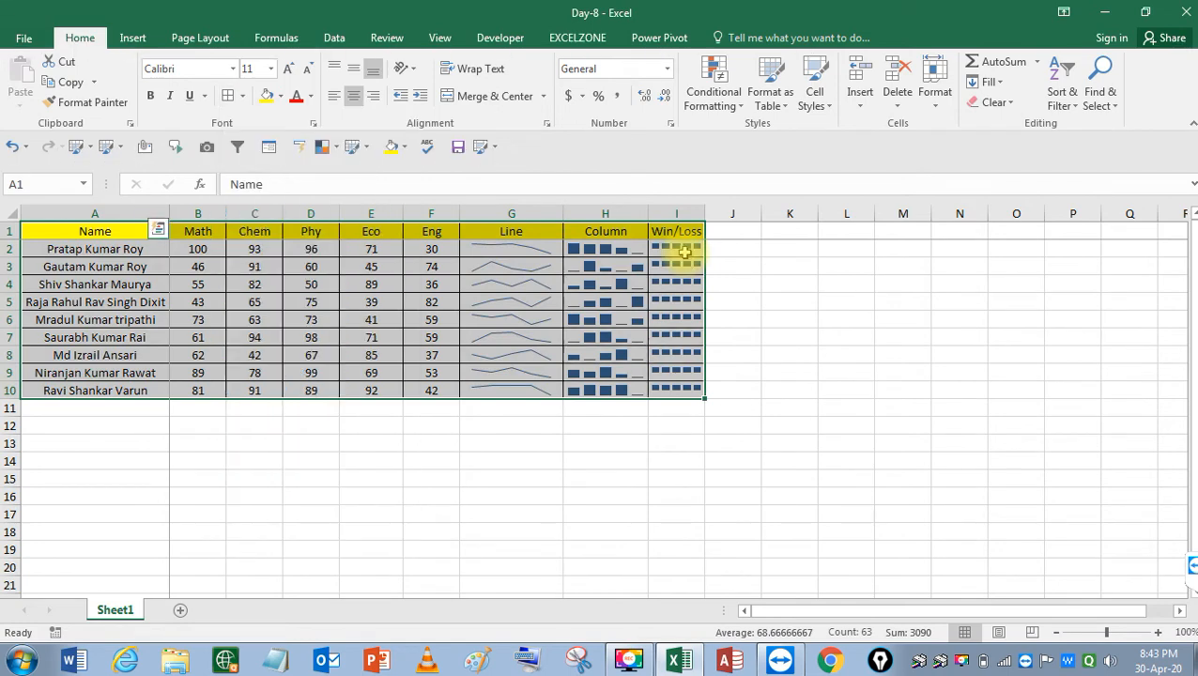
Deselect the table and save the workbook
key("Down")
key("Down")
key("Right")
key("Right")
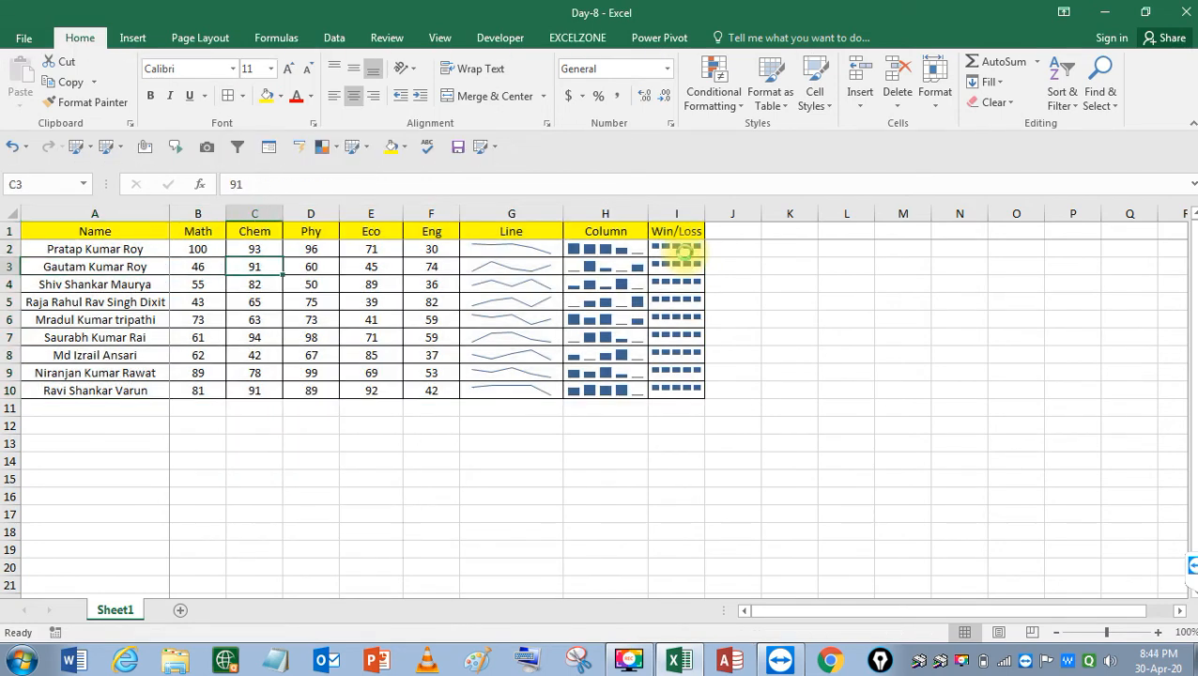
key("ctrl+s")
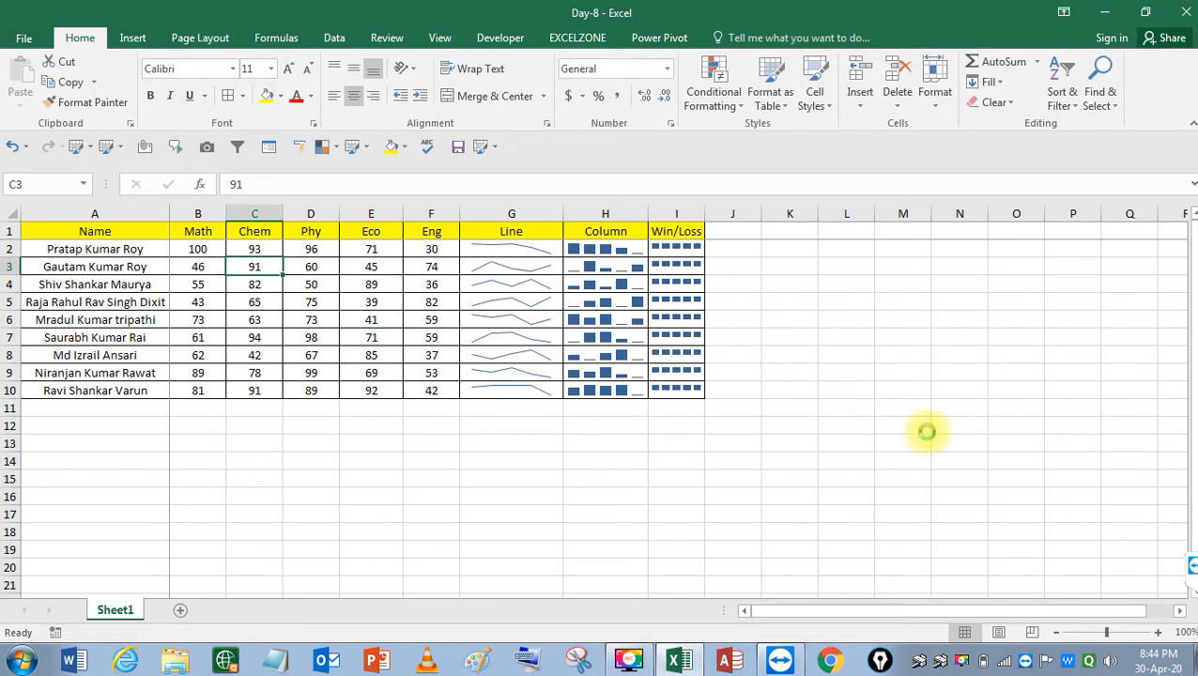
Examine the line, column and win/loss sparkline groups alongside the marks they are based on
key("Right")
key("Right")
key("Right")
key("Right")
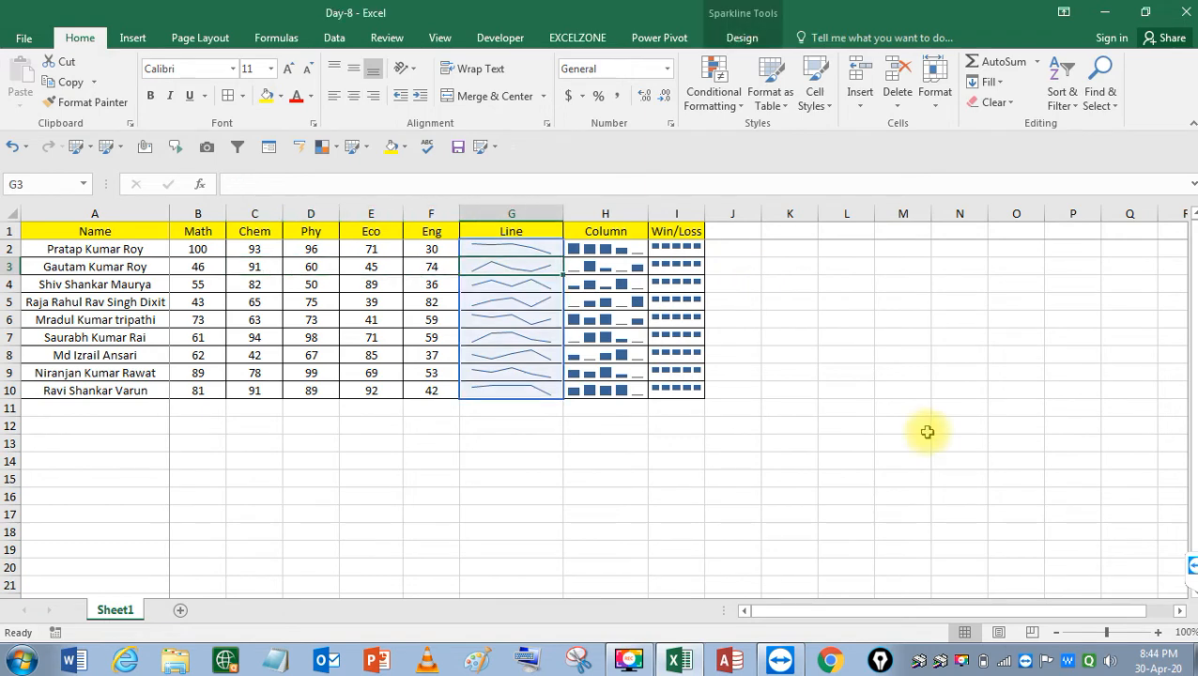
left_click(741, 268)
key("Right")
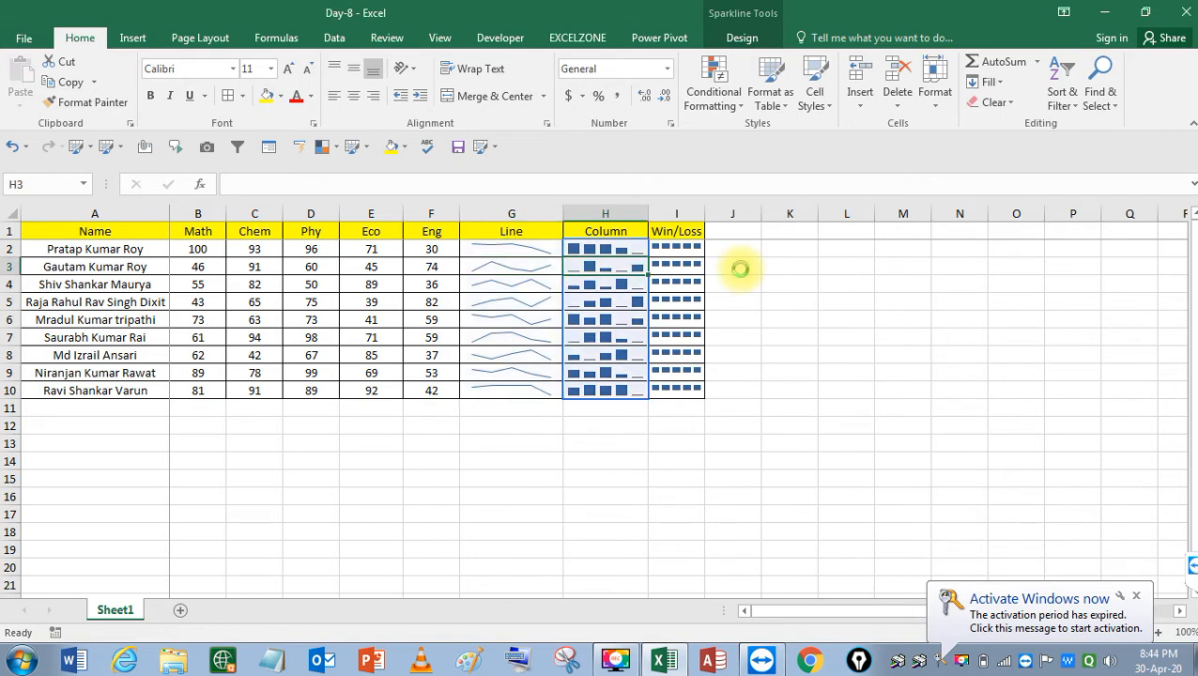
key("Right")
key("Right")
key("Right")
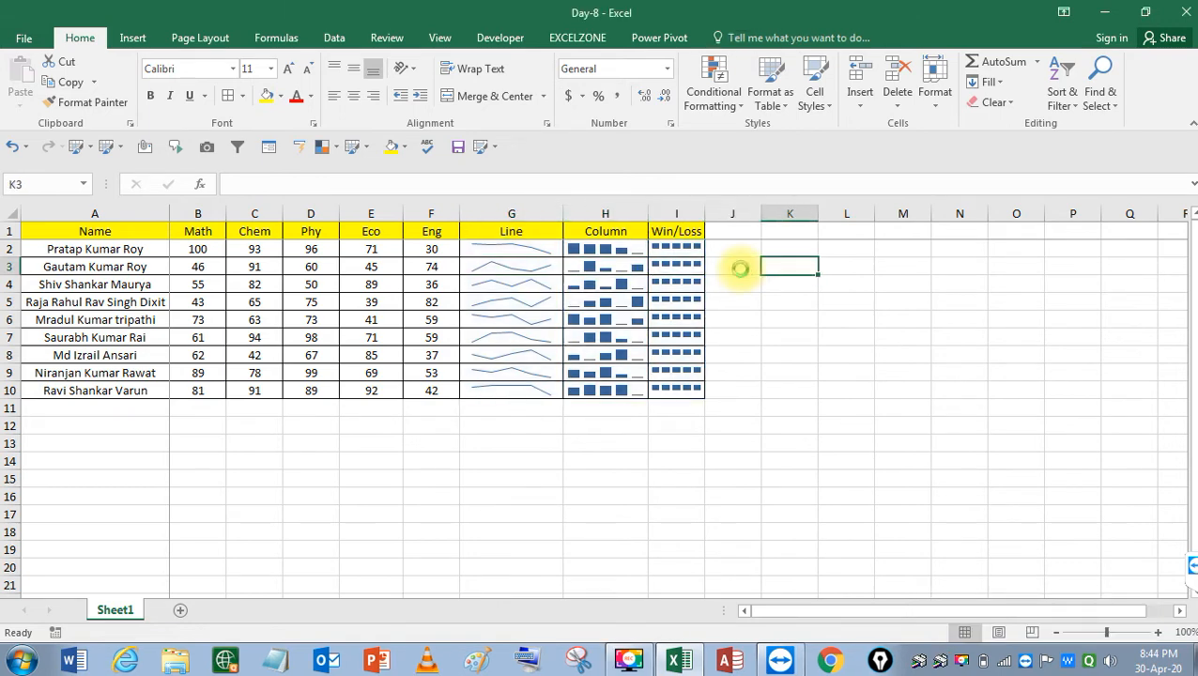
left_click(741, 268)
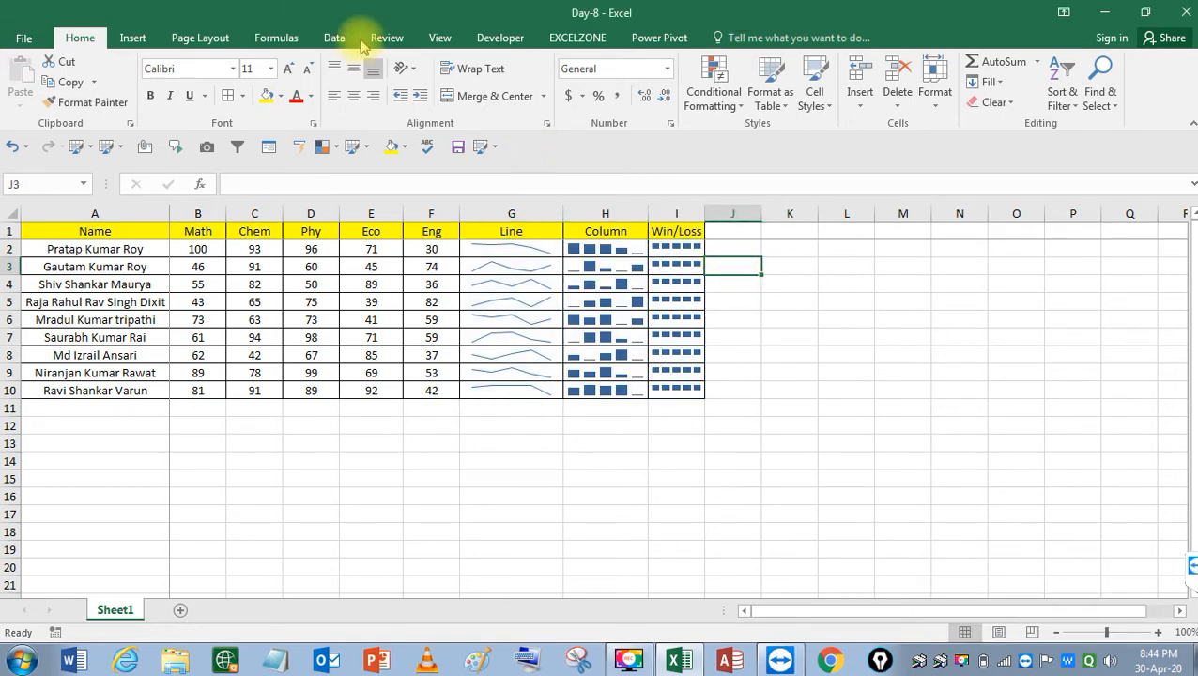
left_click(134, 39)
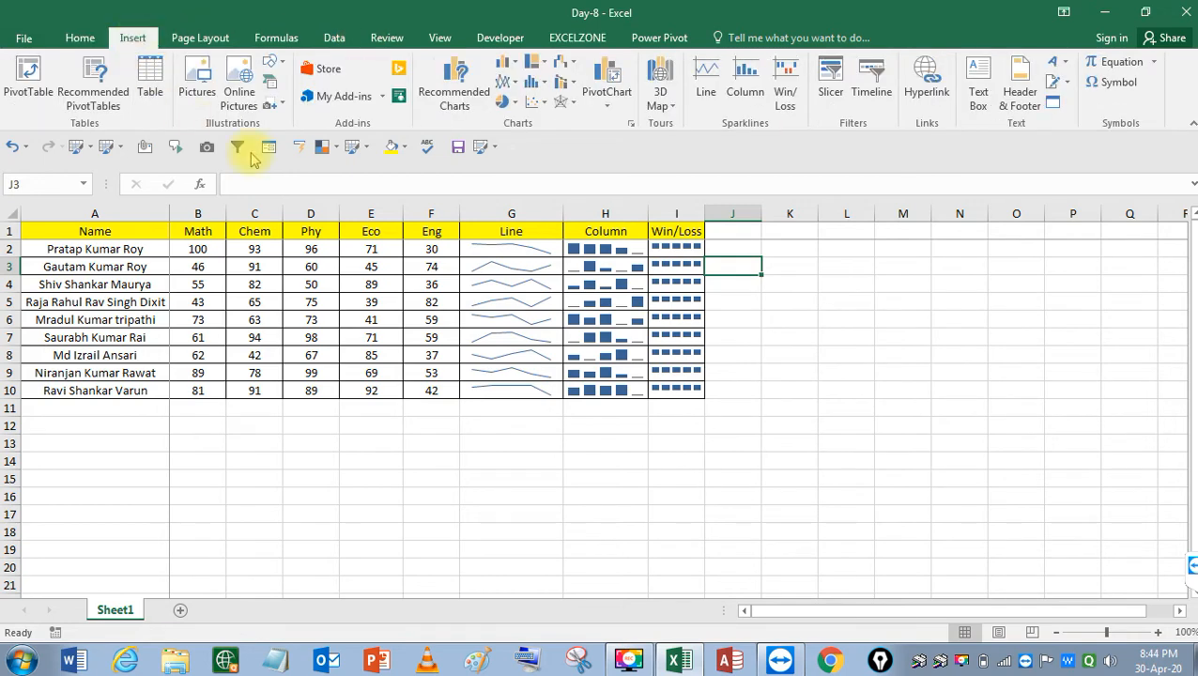
left_click(275, 269)
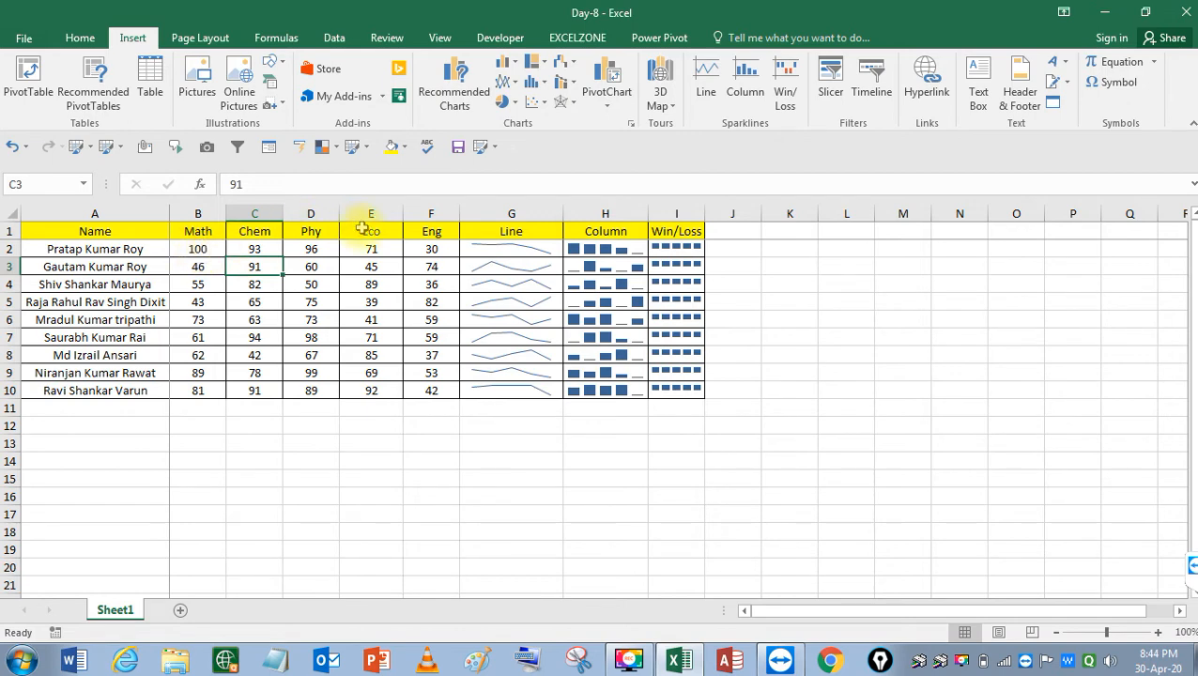
Change the first student's Eco mark in E2 to -71 and check the win/loss sparklines
left_click(385, 247)
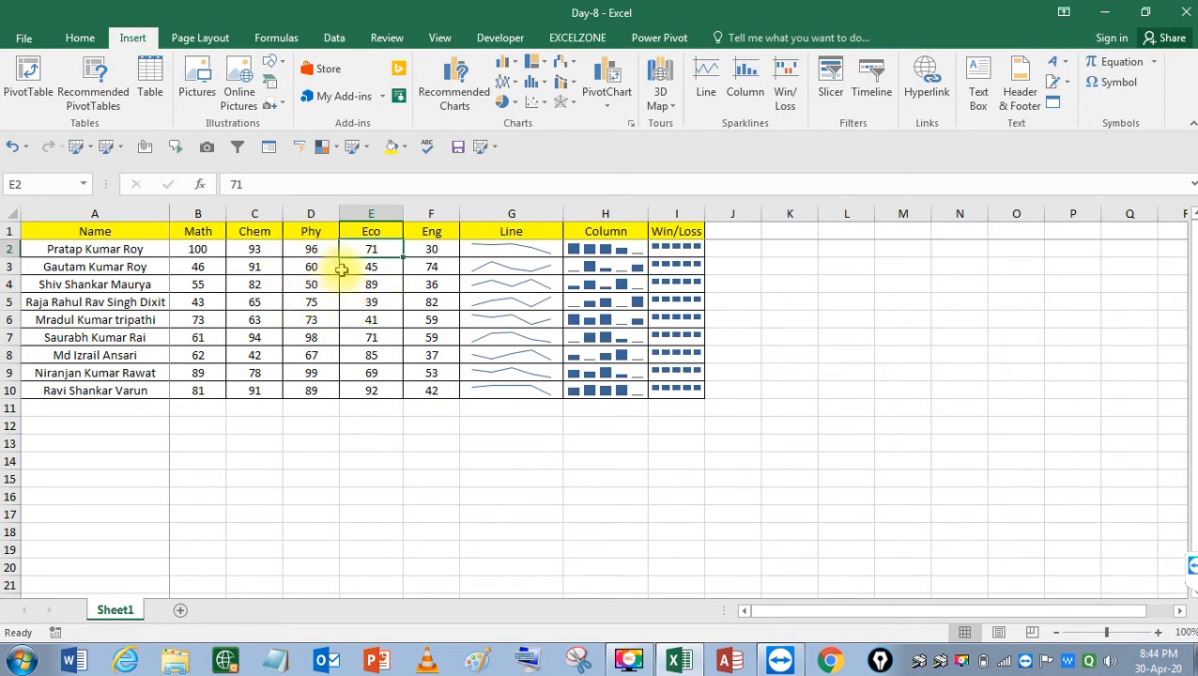
type("-71")
key("Return")
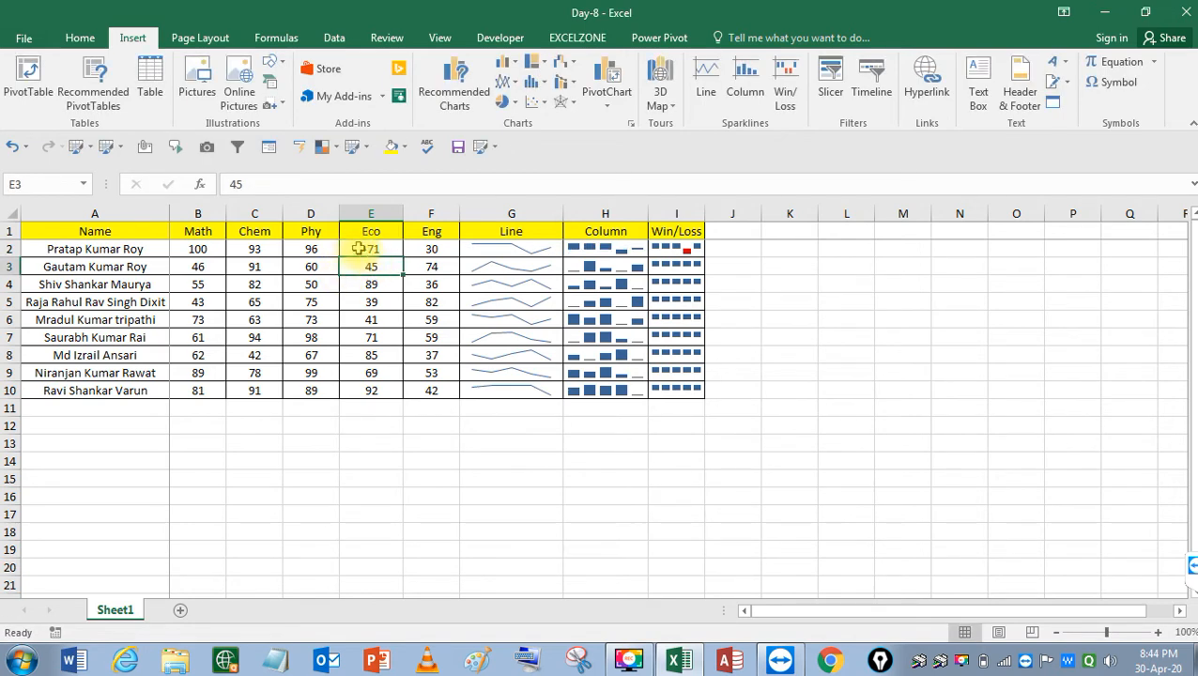
left_click_drag(371, 301, 625, 284)
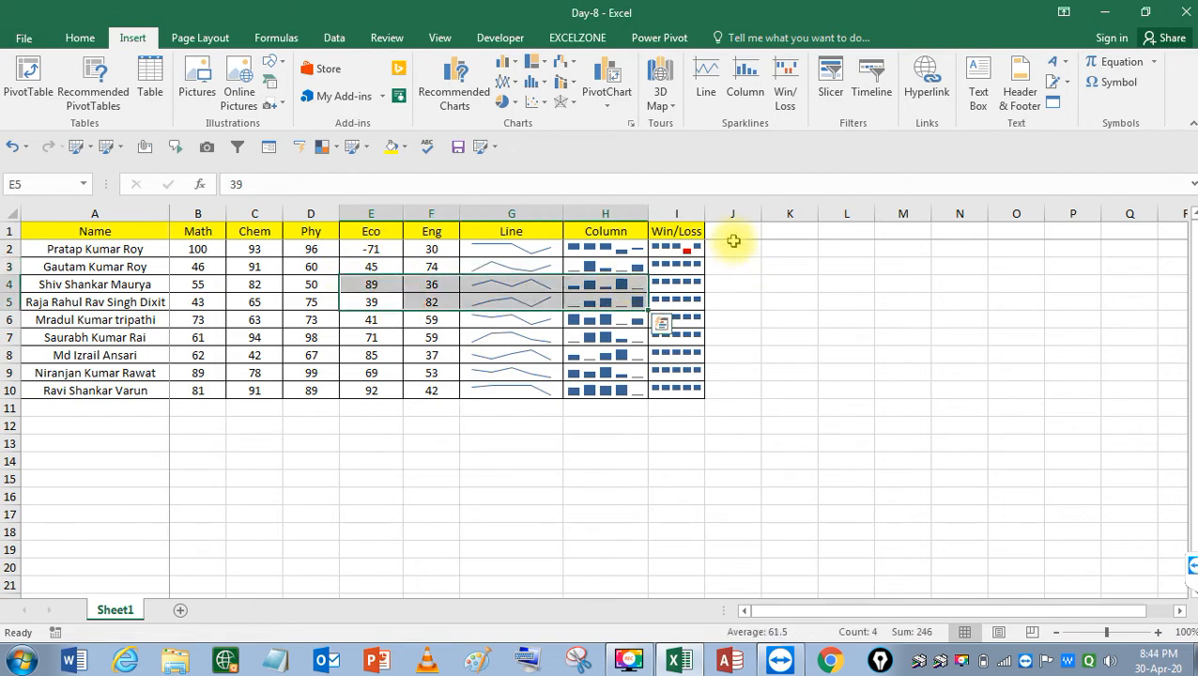
left_click(693, 264)
left_click(744, 282)
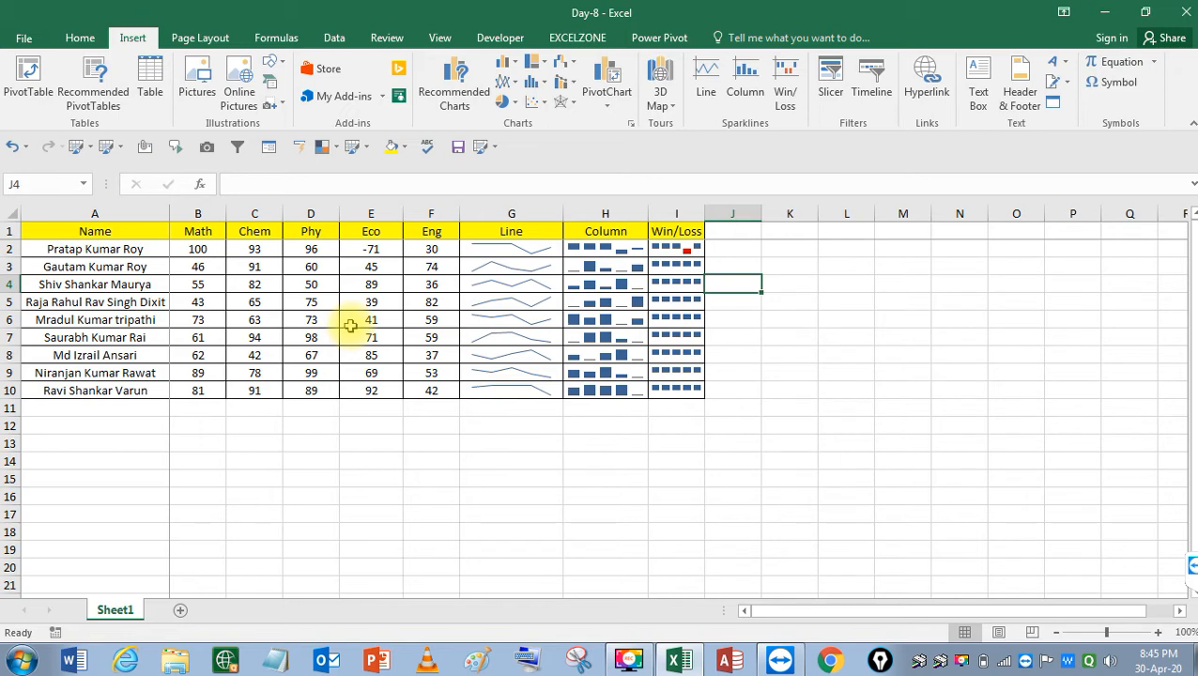
left_click(429, 146)
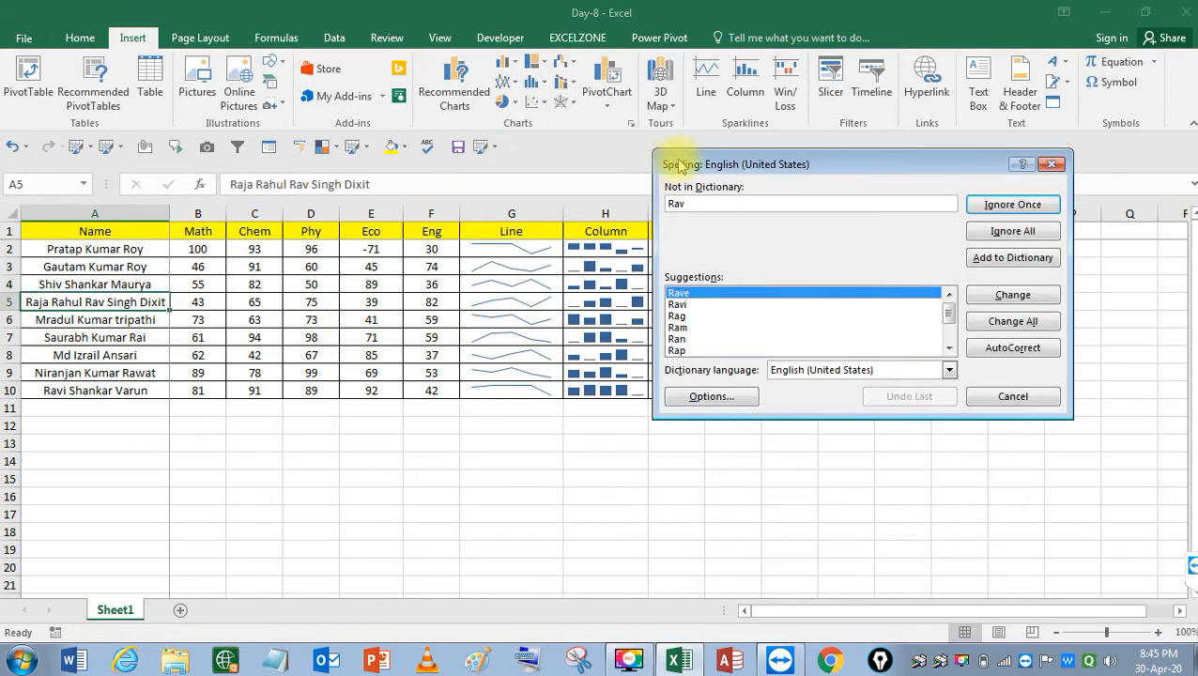
left_click(1052, 164)
Review the line sparklines' group location and data ranges, then the source range of the single sparkline in G2, changing neither
left_click(522, 248)
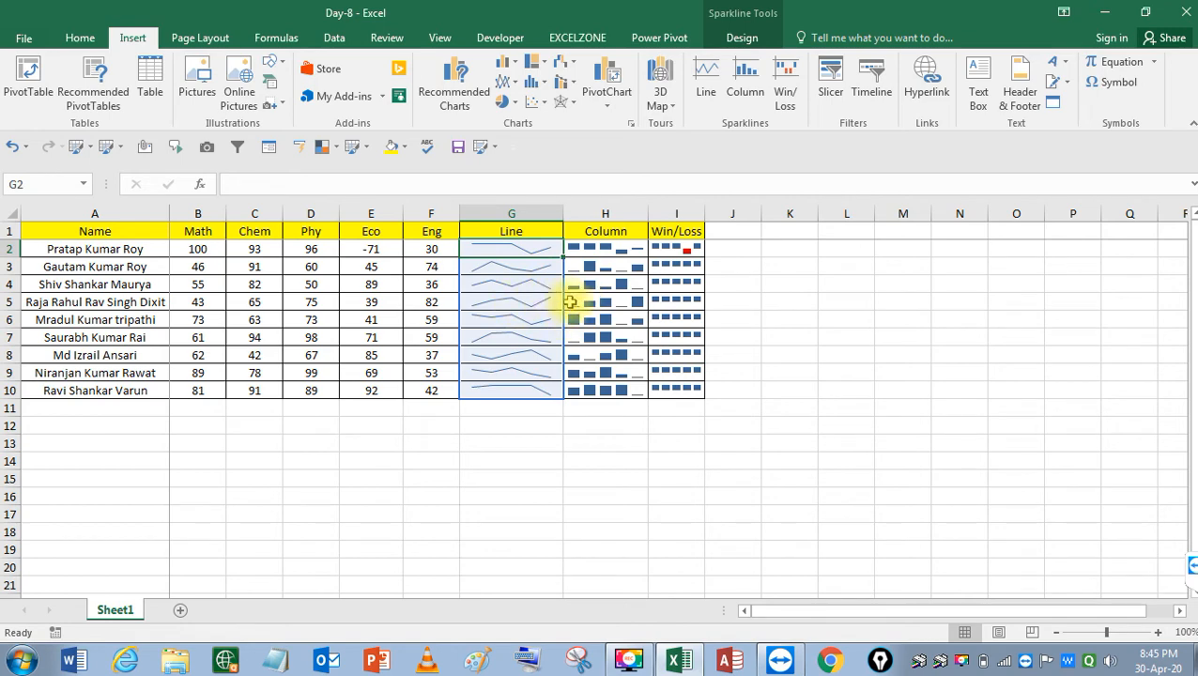
left_click(742, 40)
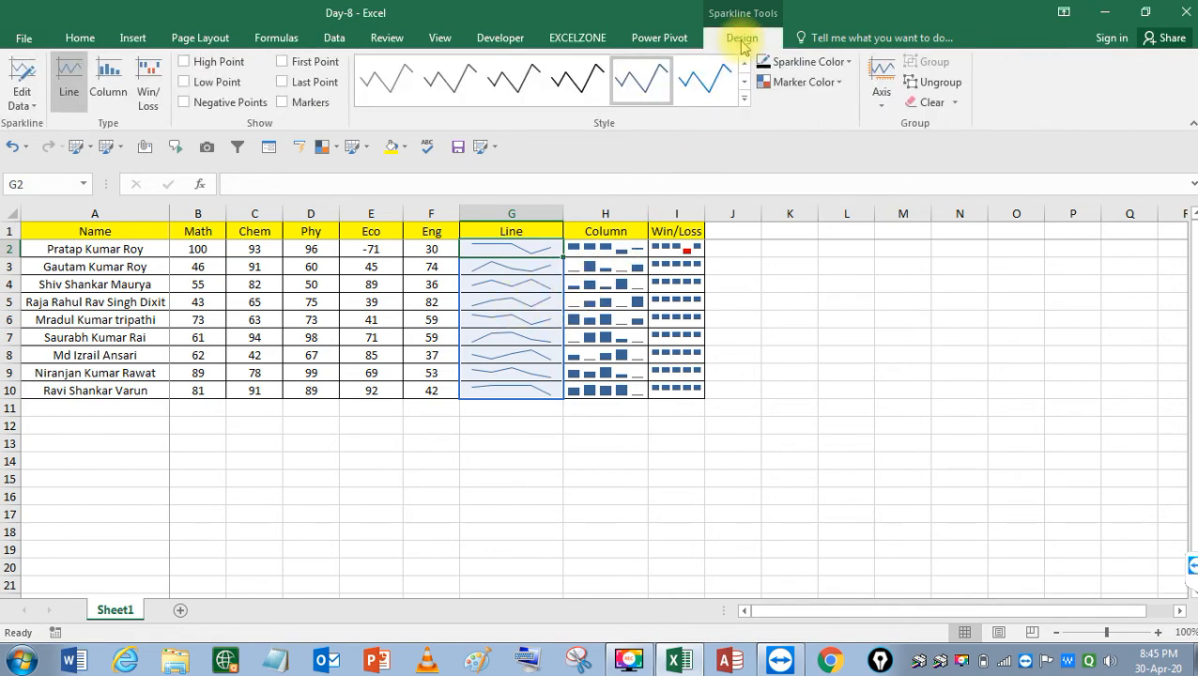
left_click(35, 106)
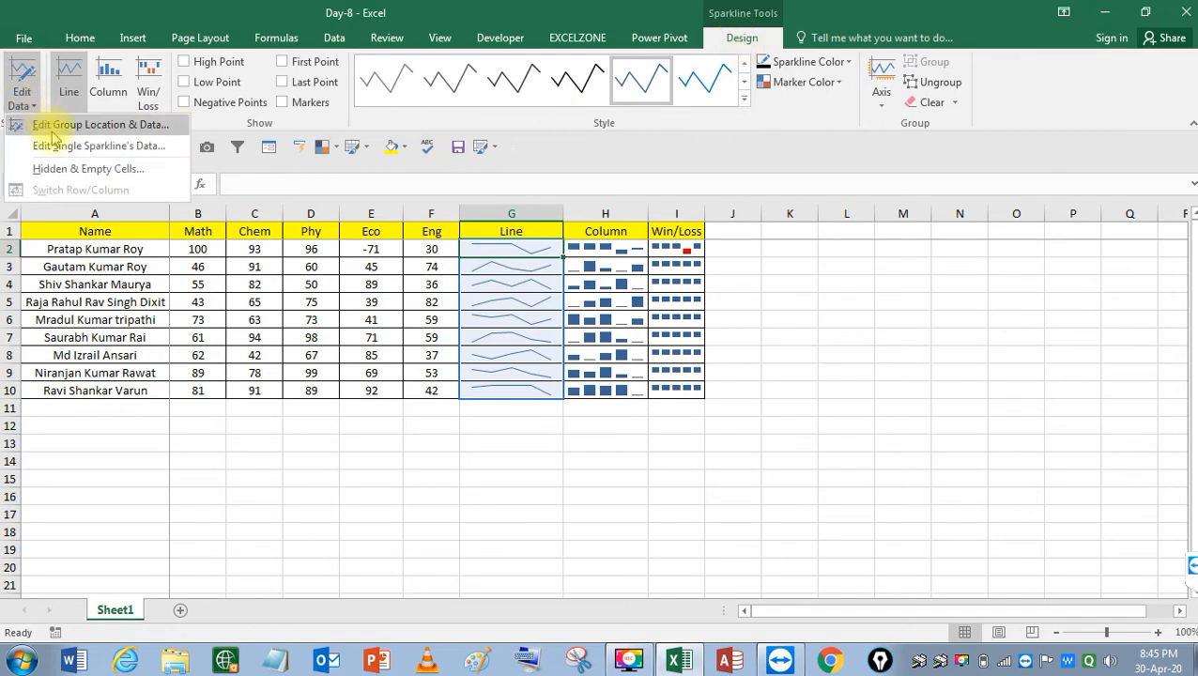
left_click(57, 132)
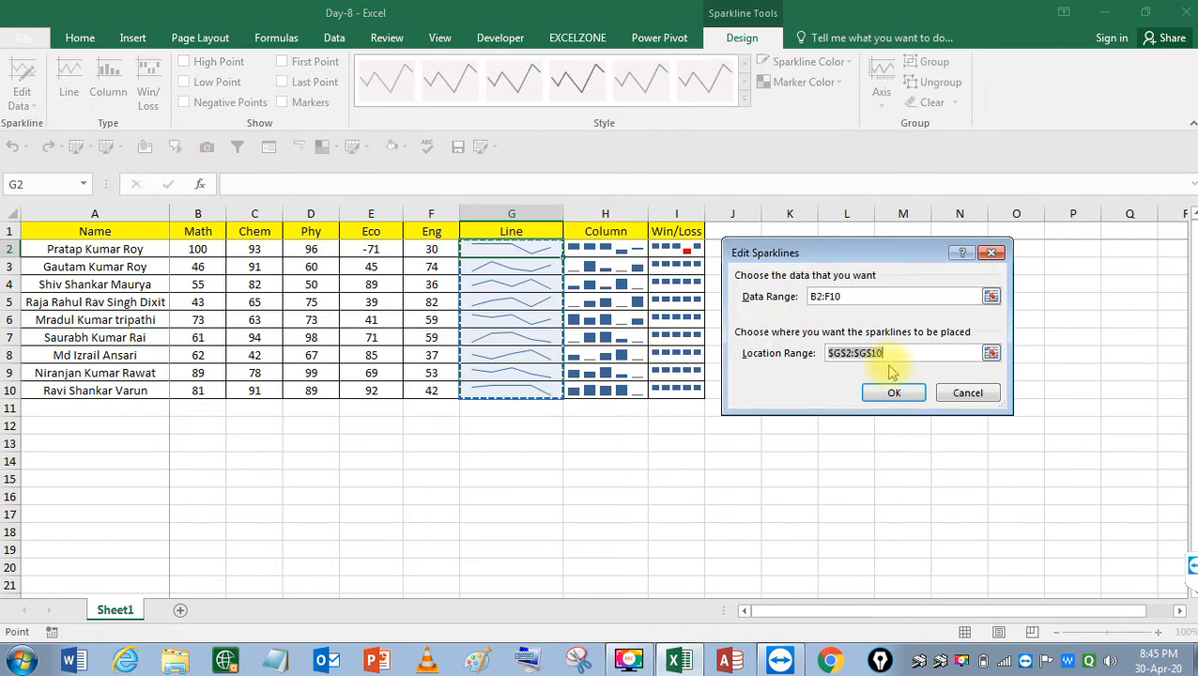
left_click(969, 392)
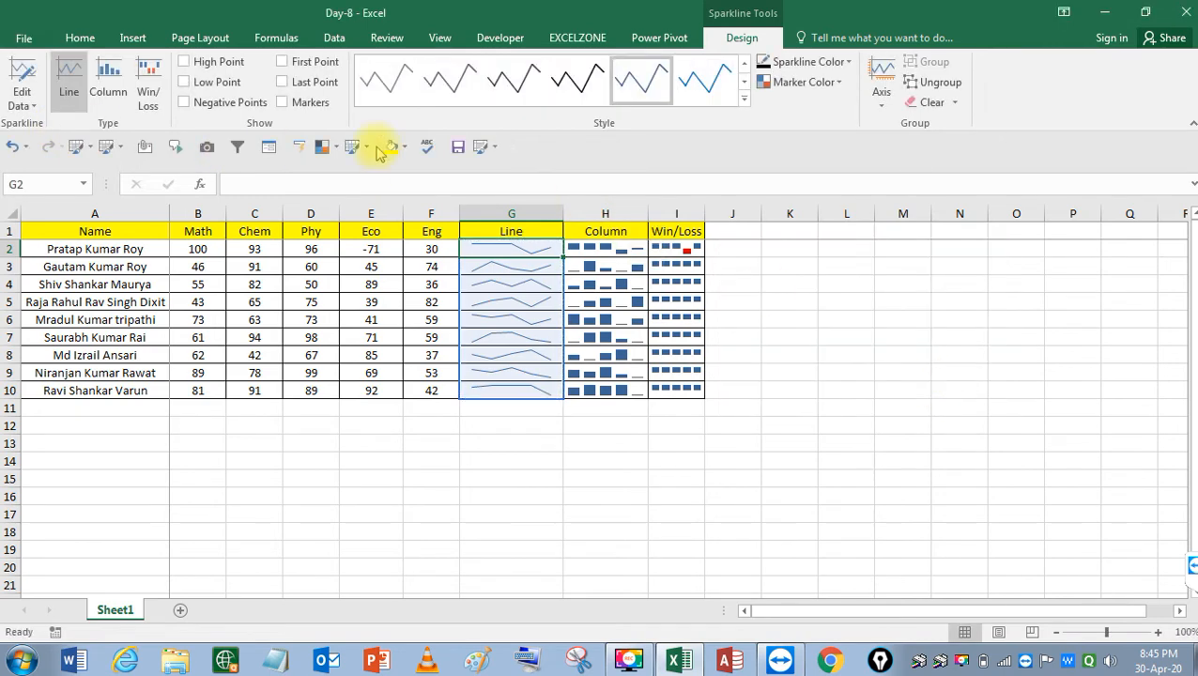
left_click(38, 105)
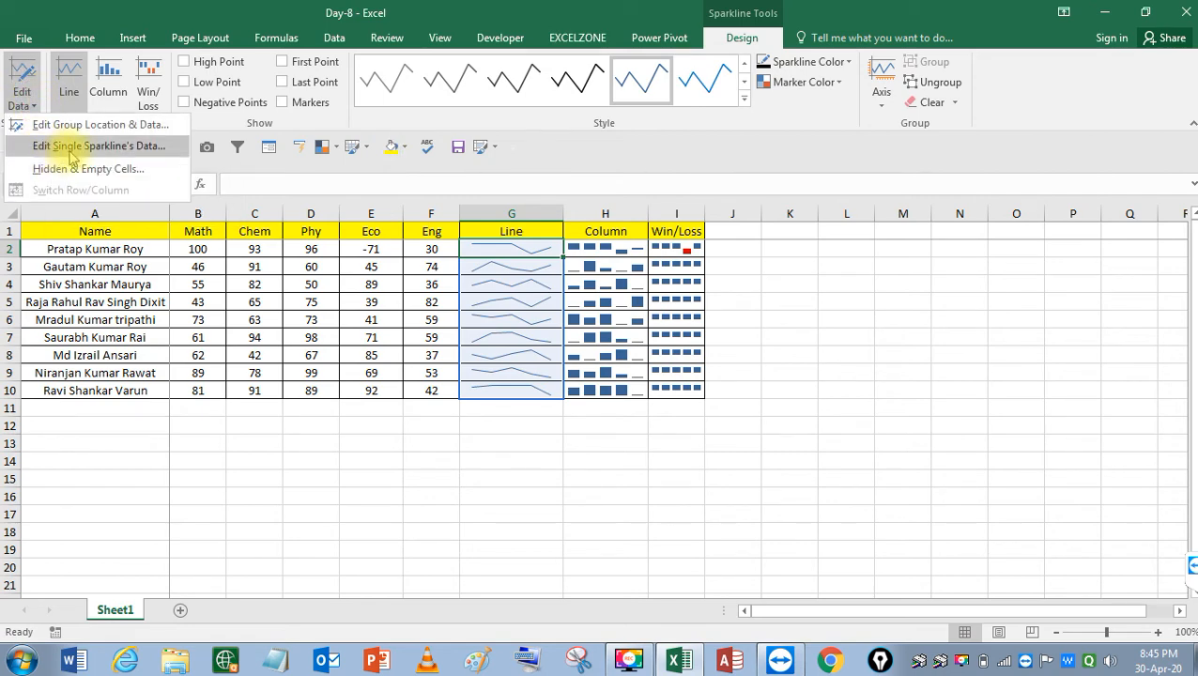
left_click(100, 148)
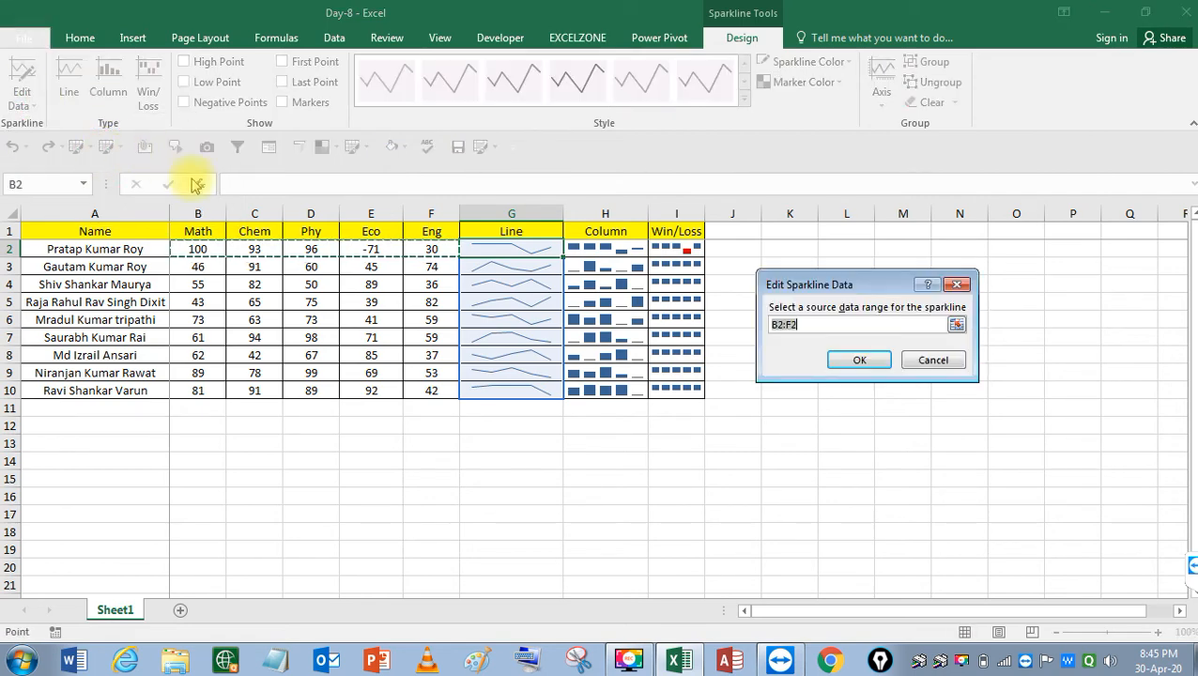
left_click(913, 361)
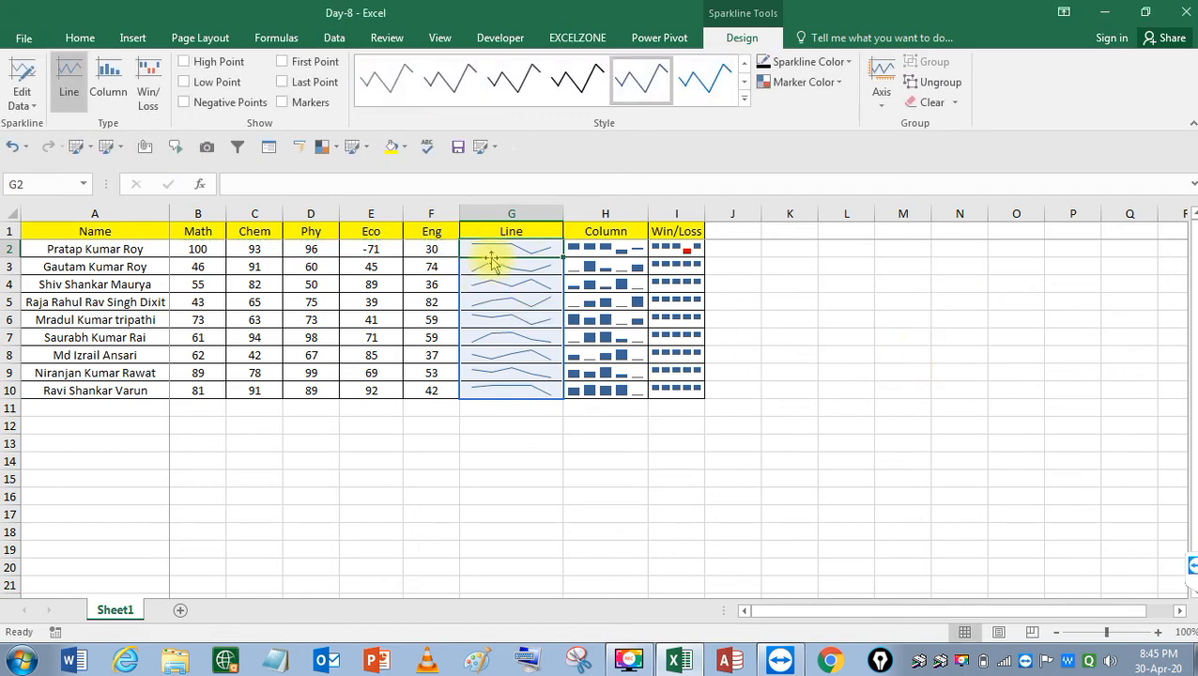
Review the line sparklines' hidden and empty cell settings without changing them
left_click(26, 103)
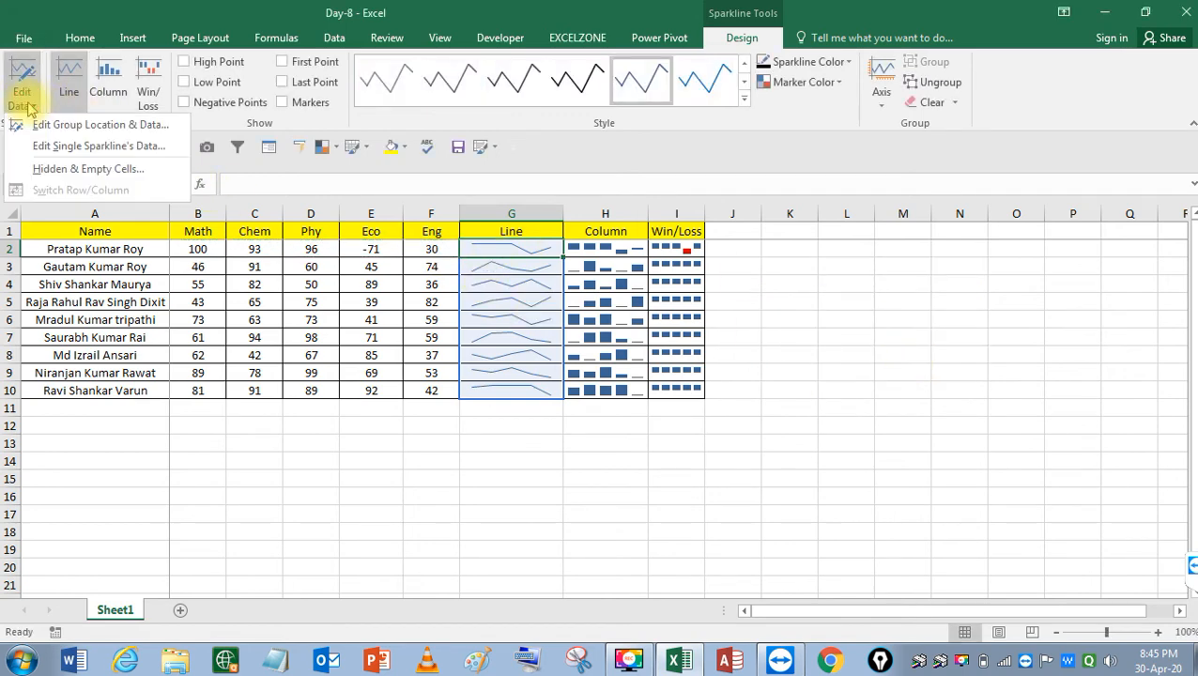
left_click(73, 173)
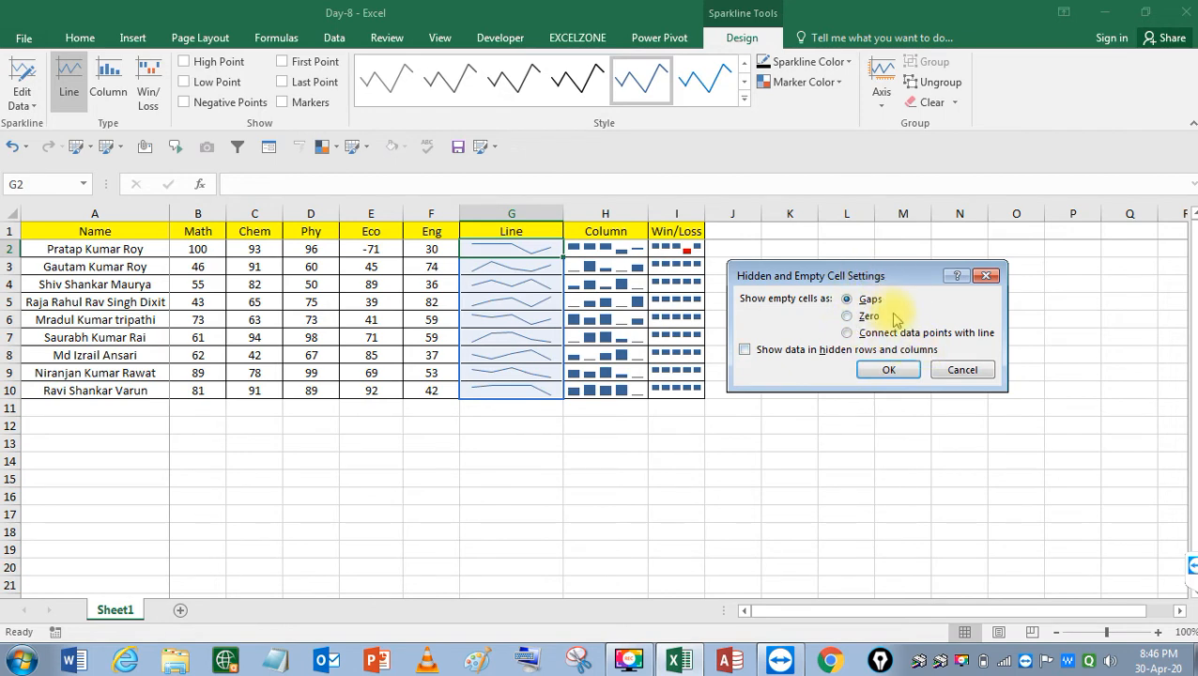
left_click(956, 368)
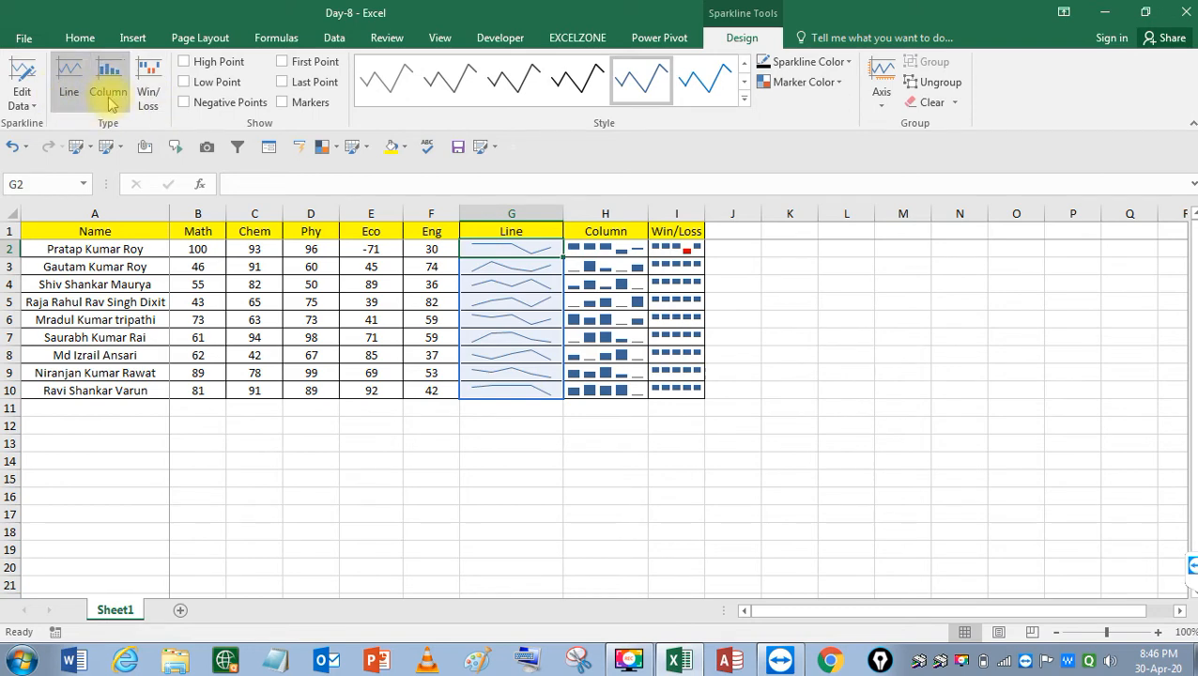
Show the high point and low point markers on the line sparkline group
left_click(185, 64)
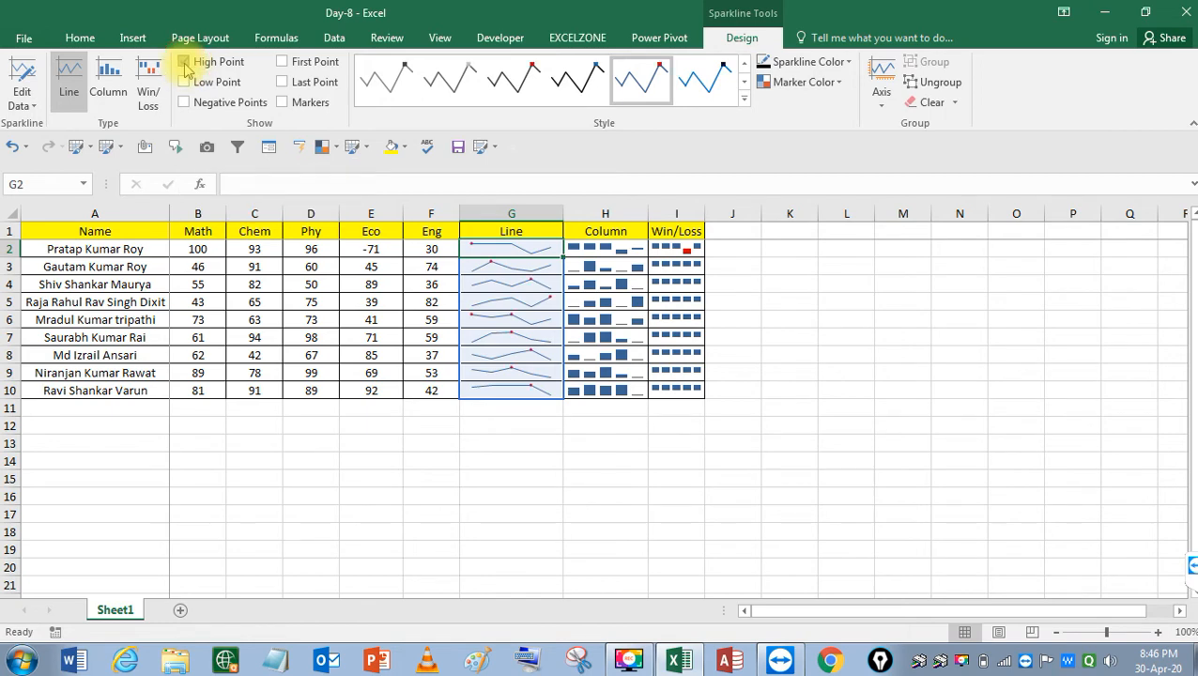
left_click(395, 336)
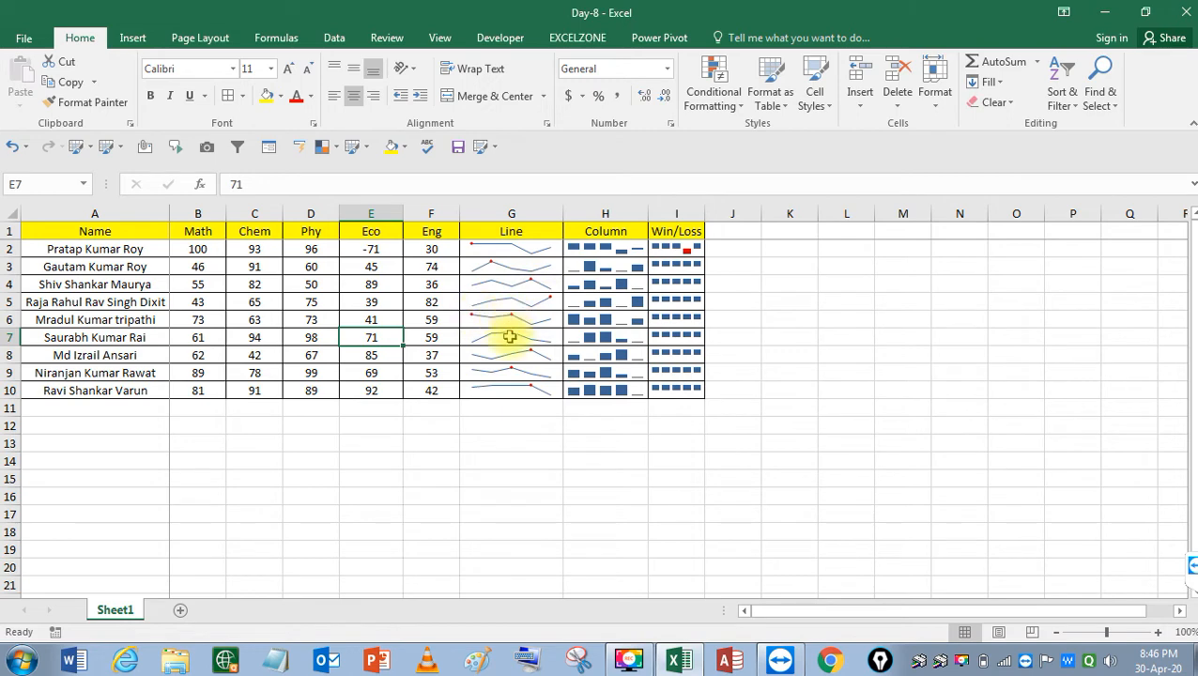
left_click(513, 263)
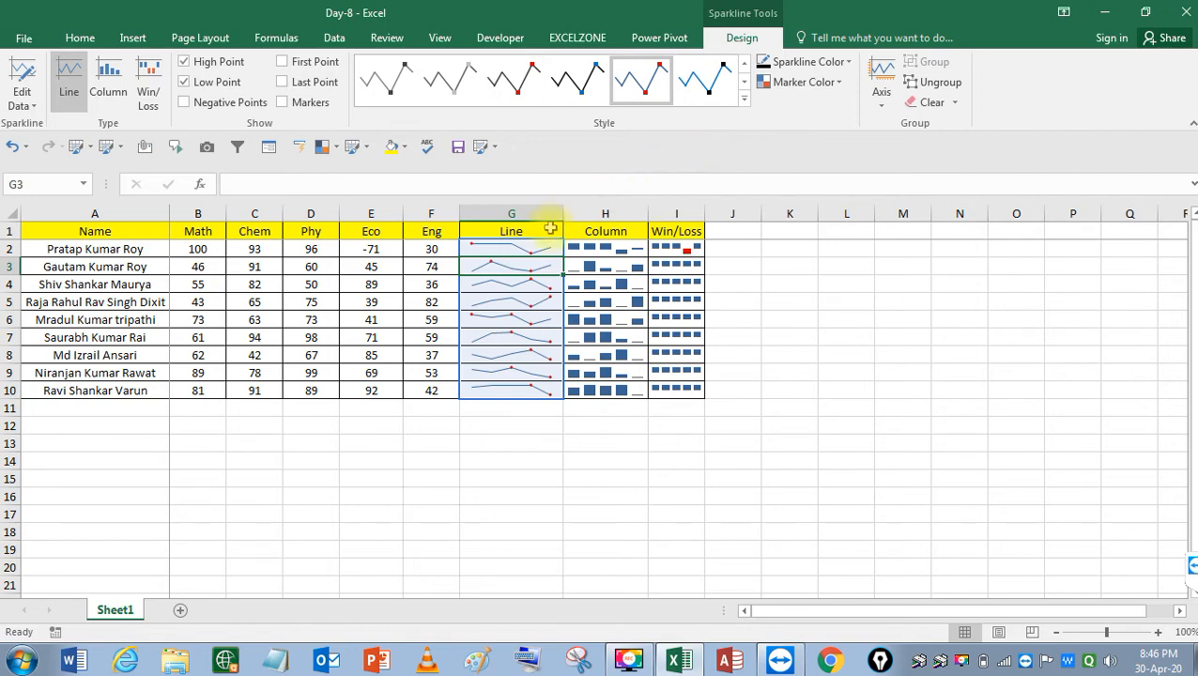
Set the high point marker colour of the line sparklines to the green theme colour
left_click(840, 83)
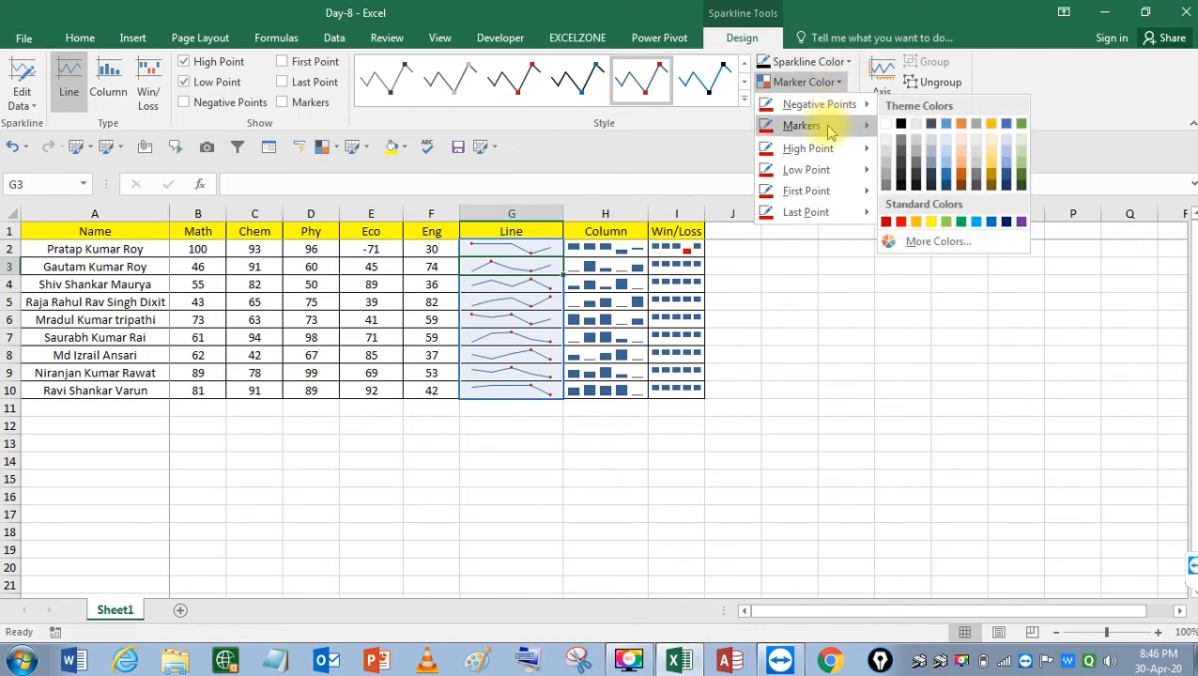
mouse_move(834, 150)
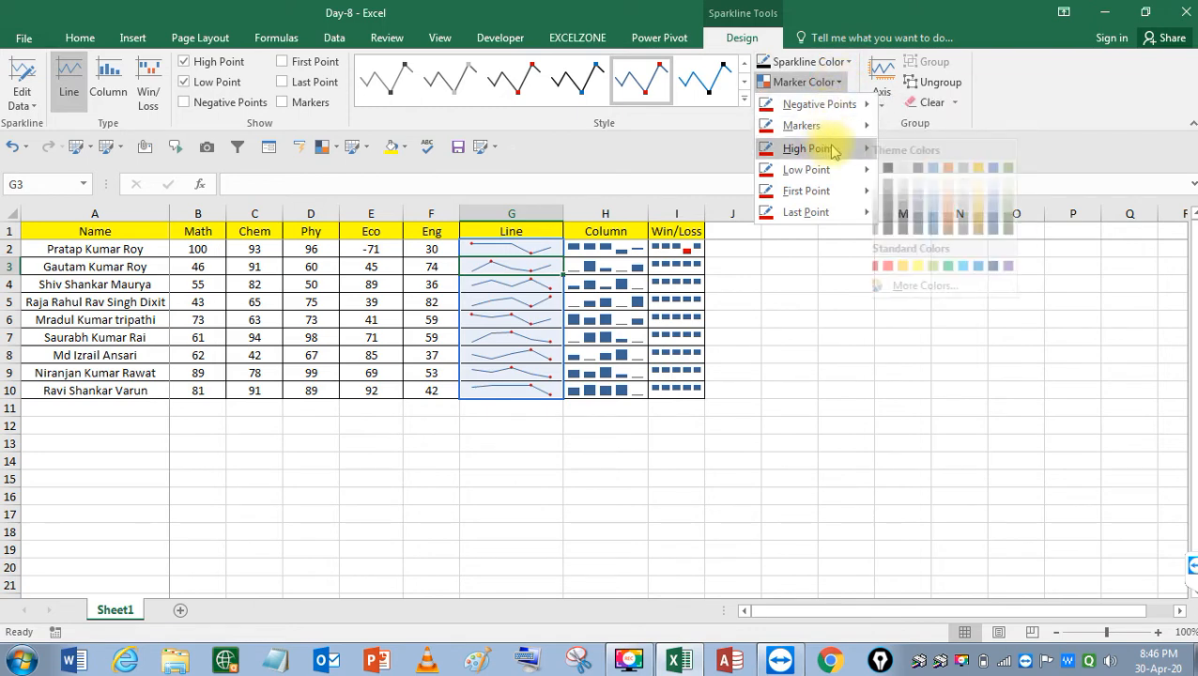
left_click(1021, 169)
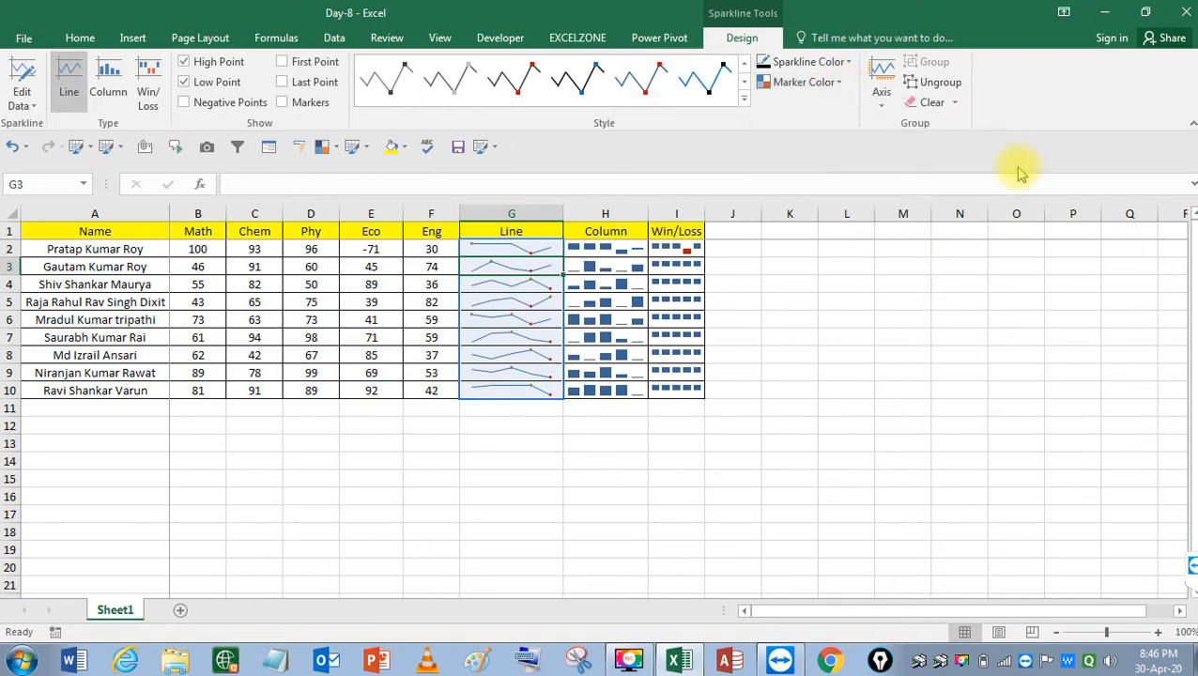
left_click(837, 82)
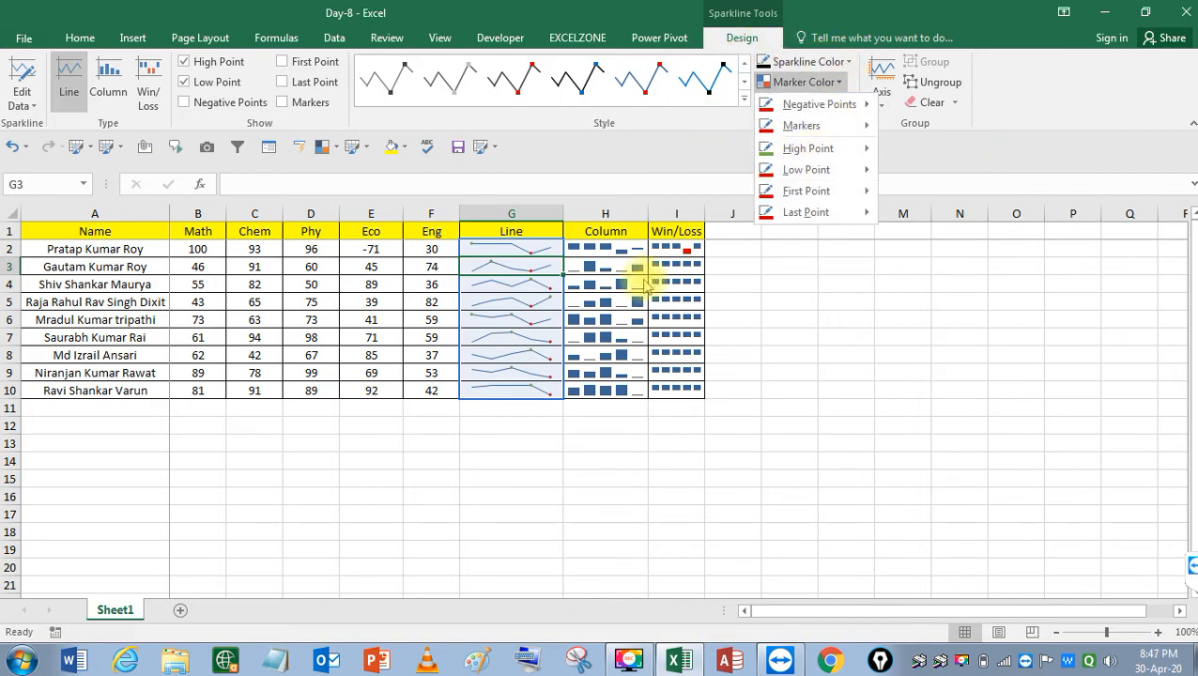
left_click(531, 304)
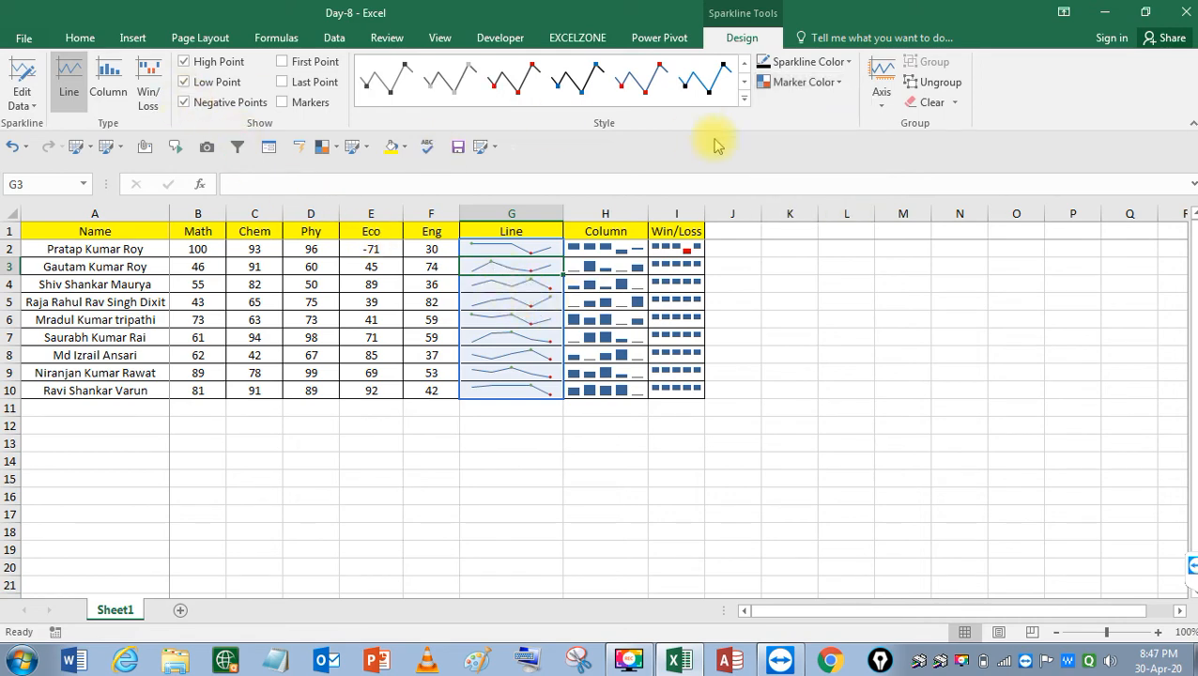
Show negative points on the line sparklines with the standard red marker colour, and deselect the group
left_click(836, 82)
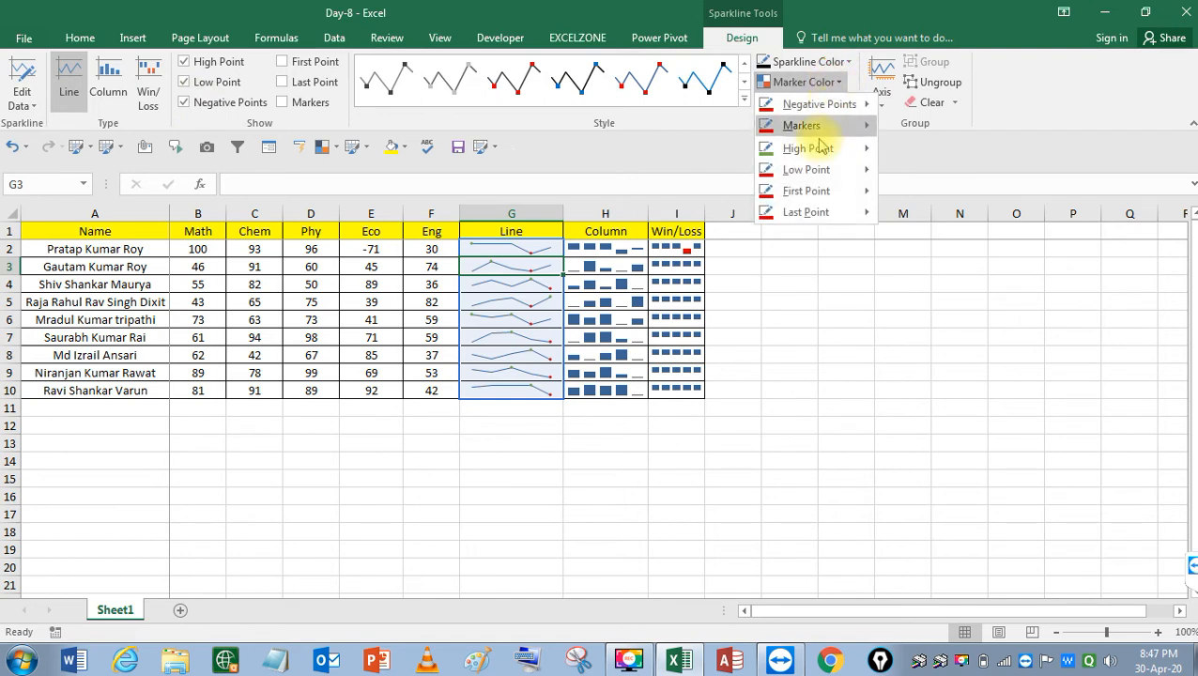
mouse_move(815, 170)
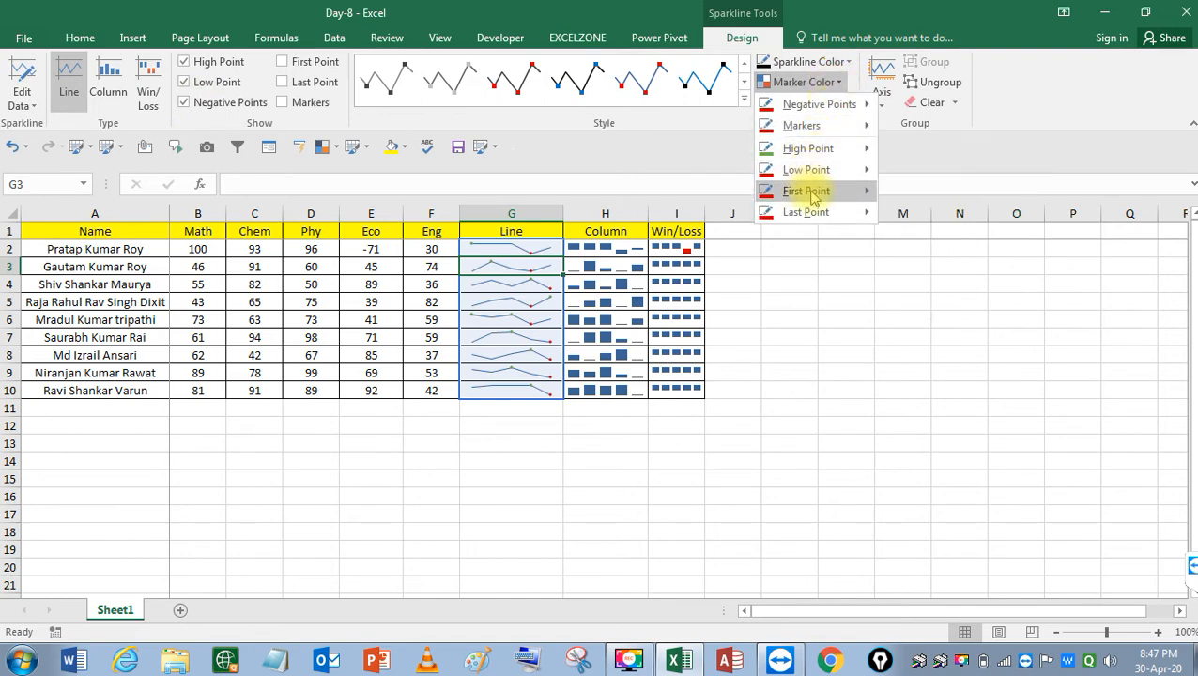
mouse_move(836, 104)
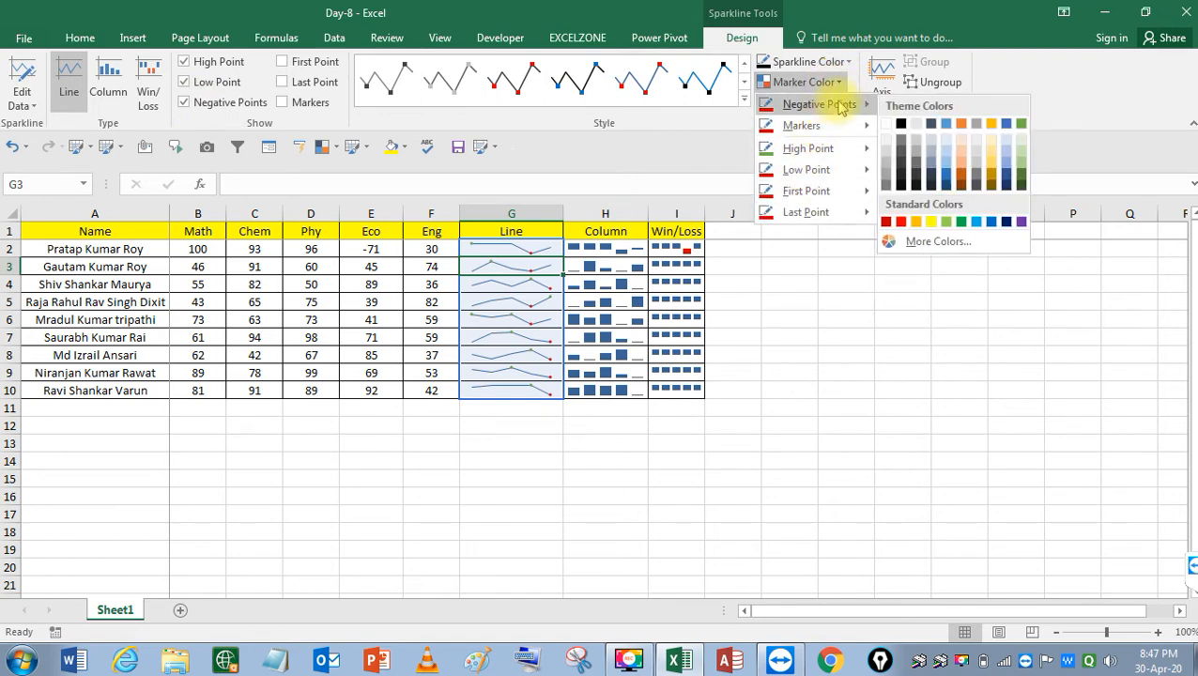
left_click(902, 223)
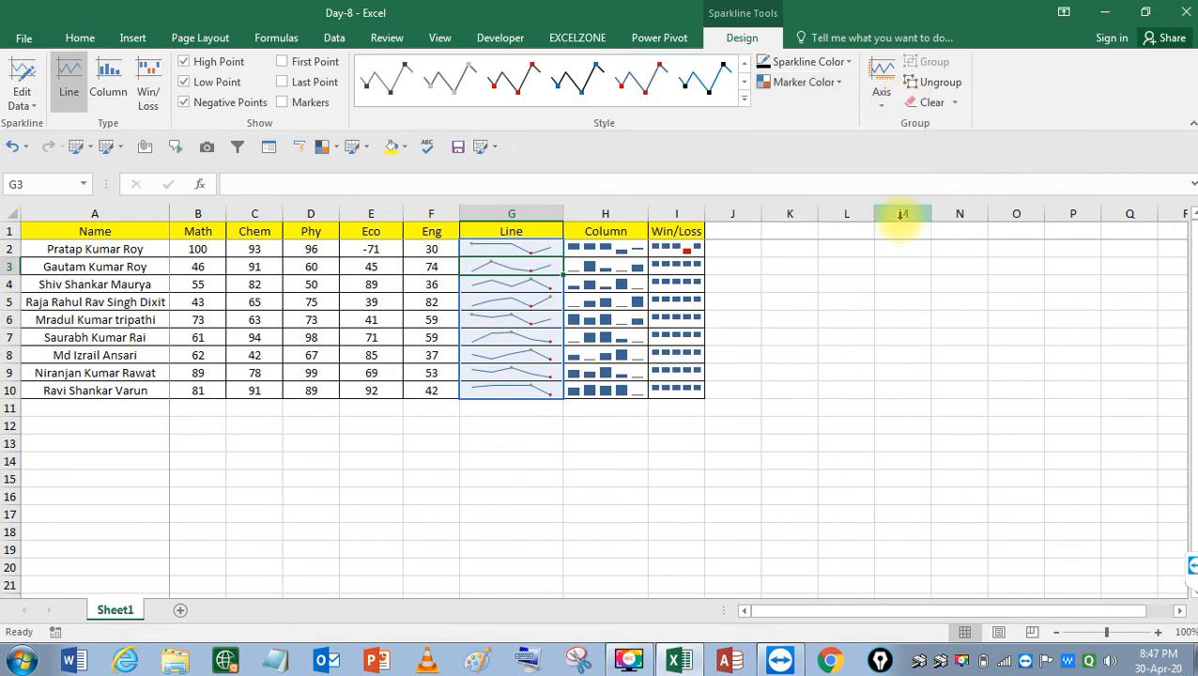
left_click(743, 303)
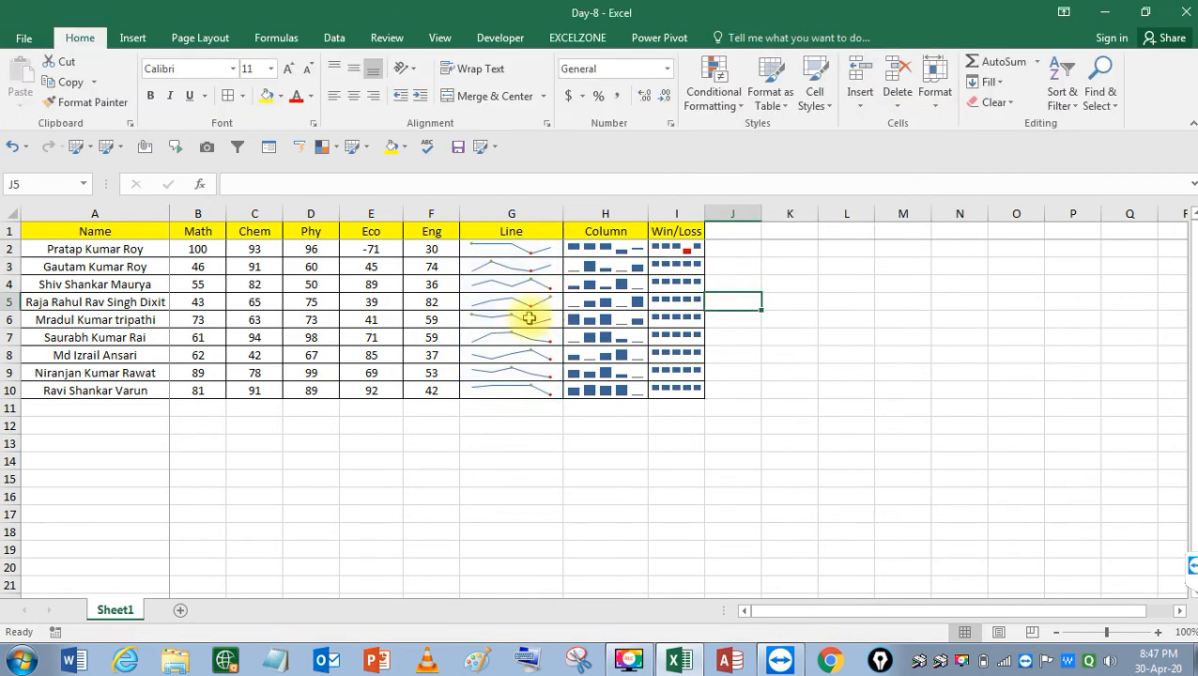
Show only first point, last point and all markers on the line sparklines, and apply the style with a black line and blue markers
left_click(487, 282)
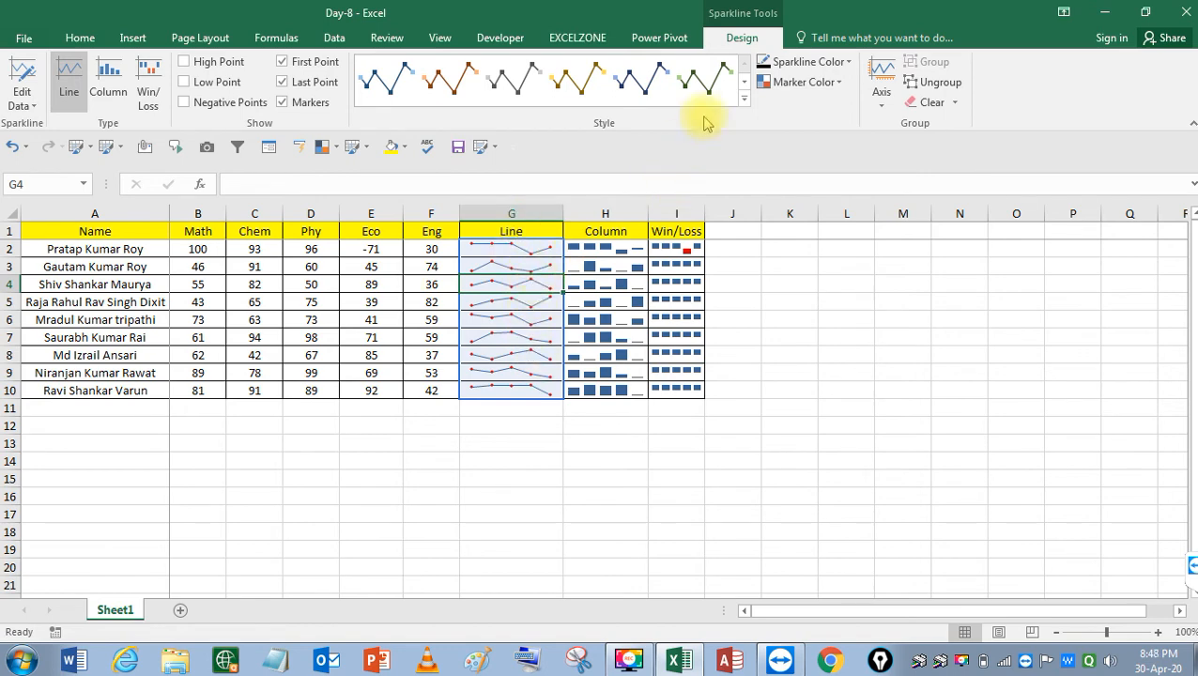
left_click(743, 98)
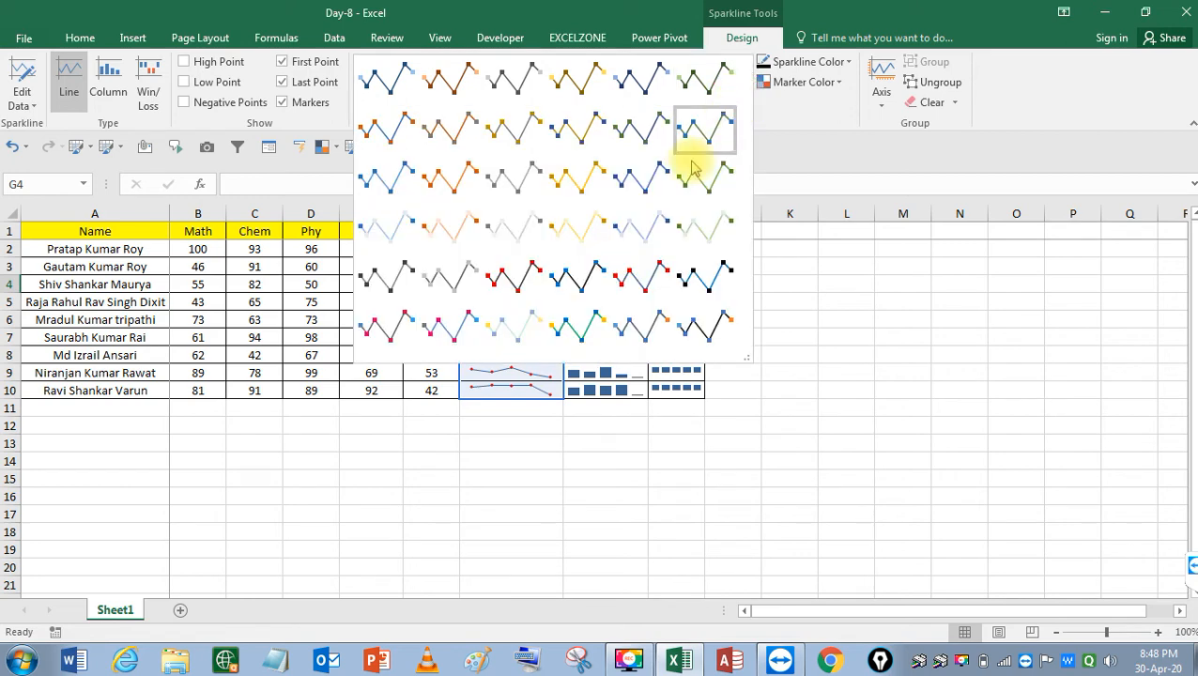
left_click(603, 270)
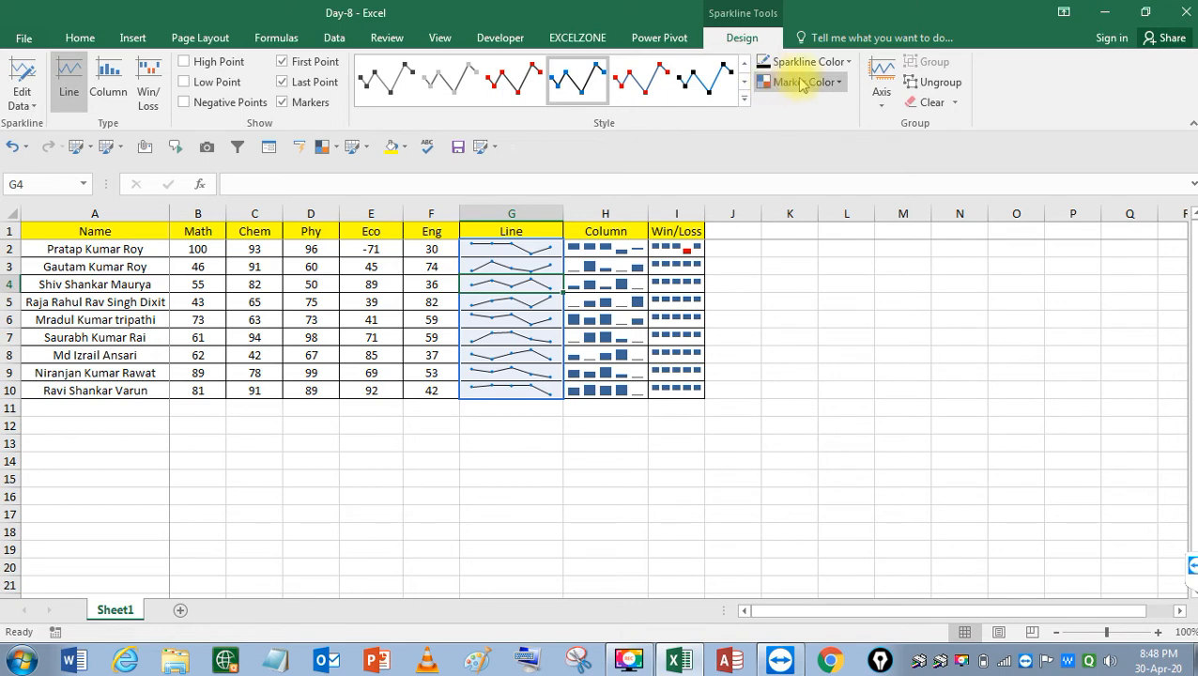
Set the line sparklines' colour to the light gold theme shade and their line weight to 1½ pt
left_click(849, 62)
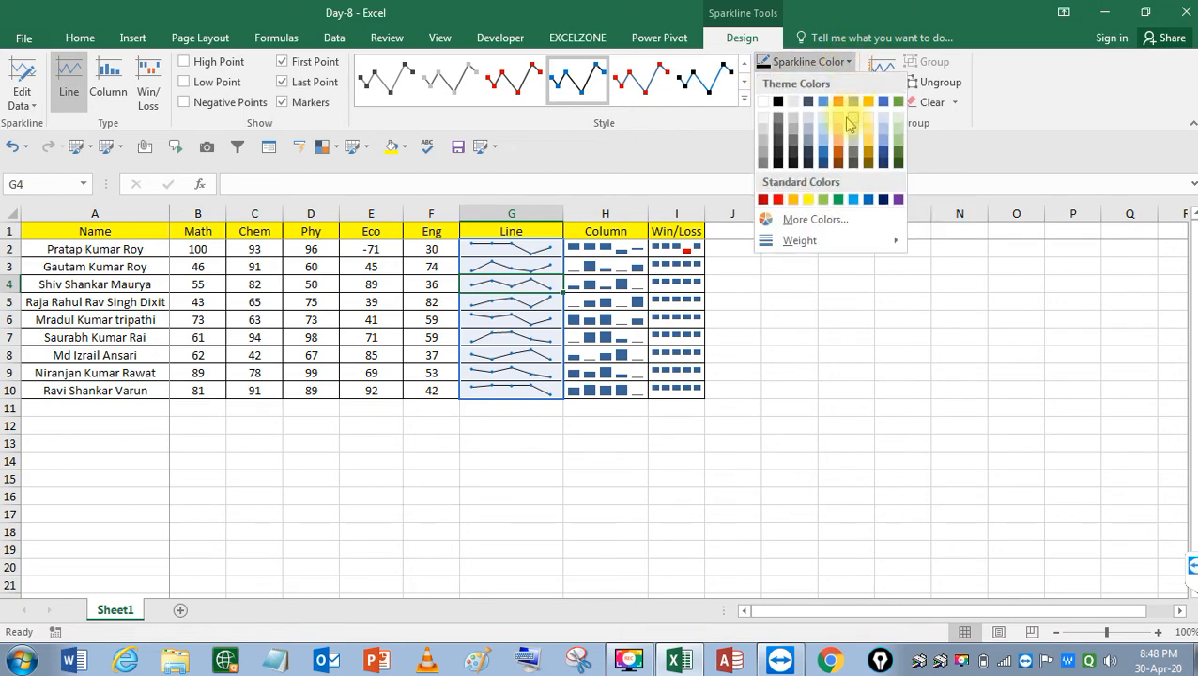
left_click(795, 200)
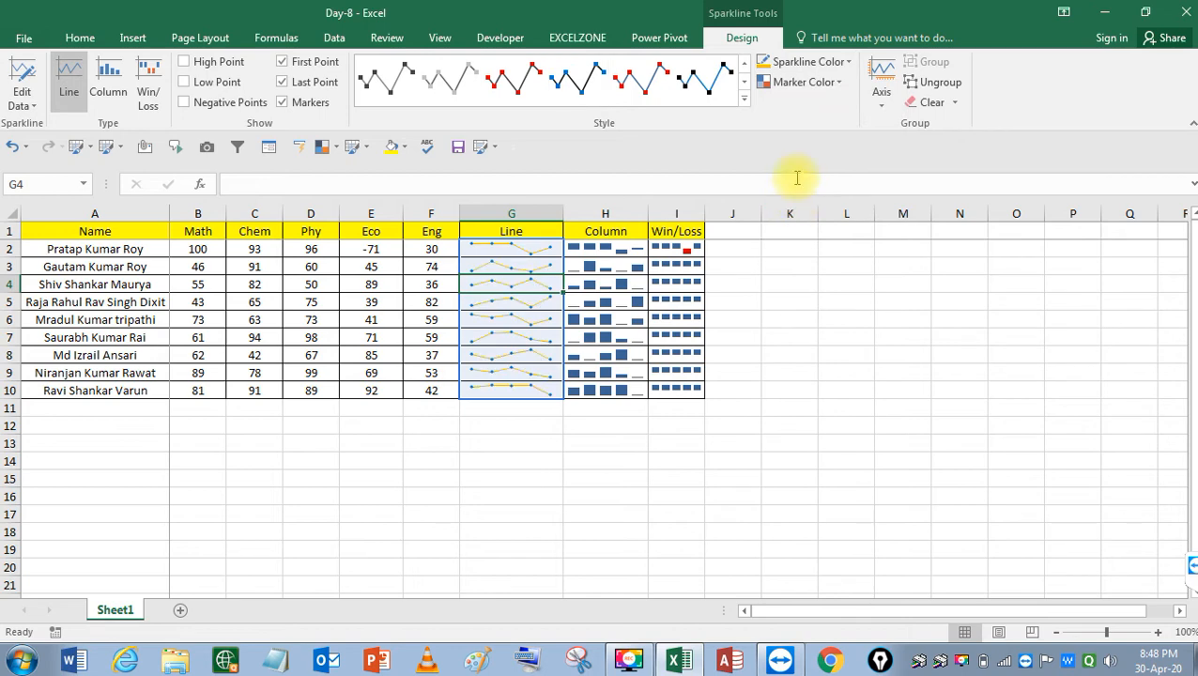
left_click(849, 62)
key("Escape")
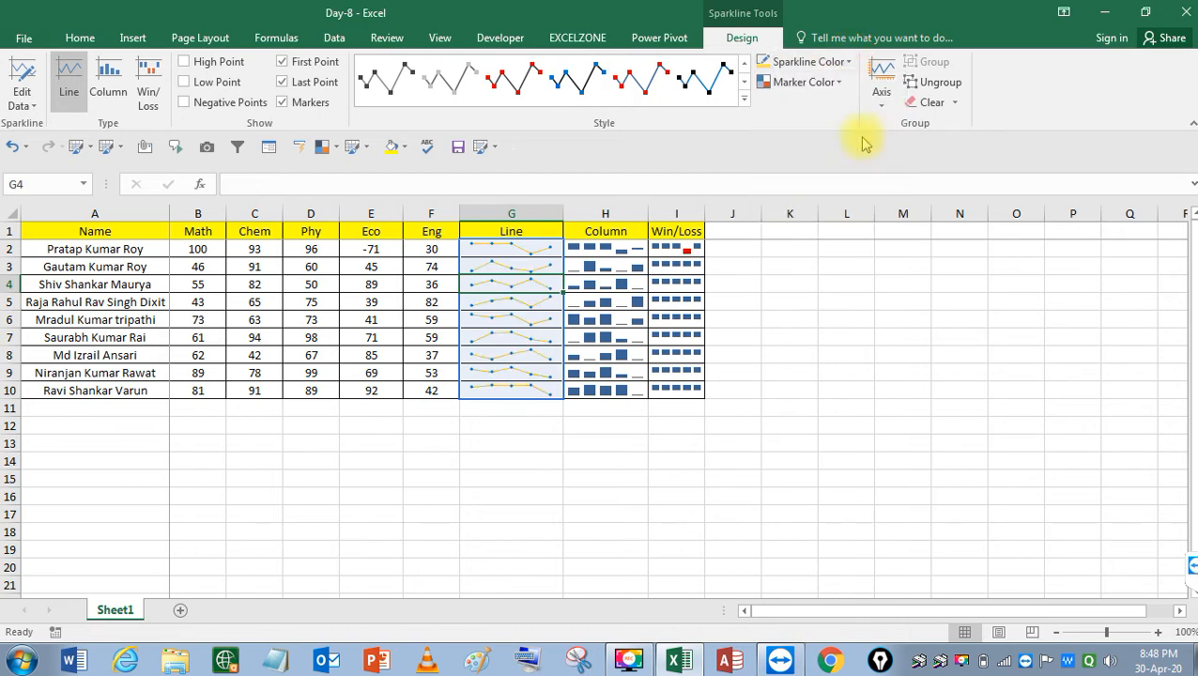
left_click(849, 66)
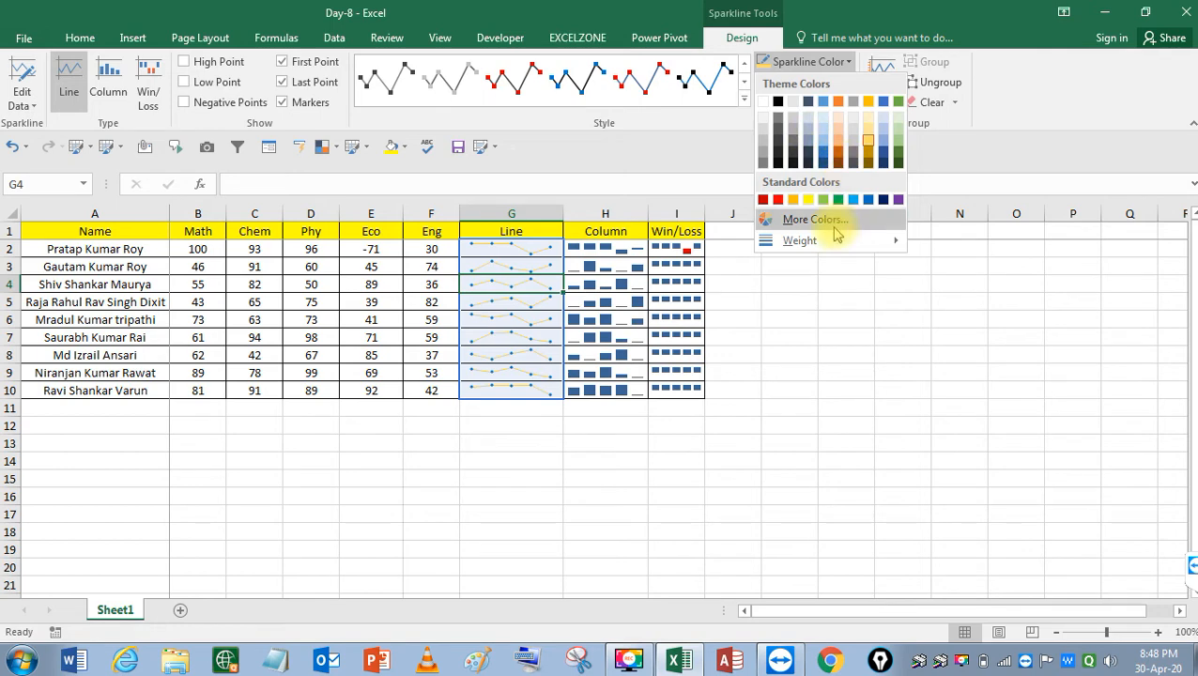
mouse_move(883, 240)
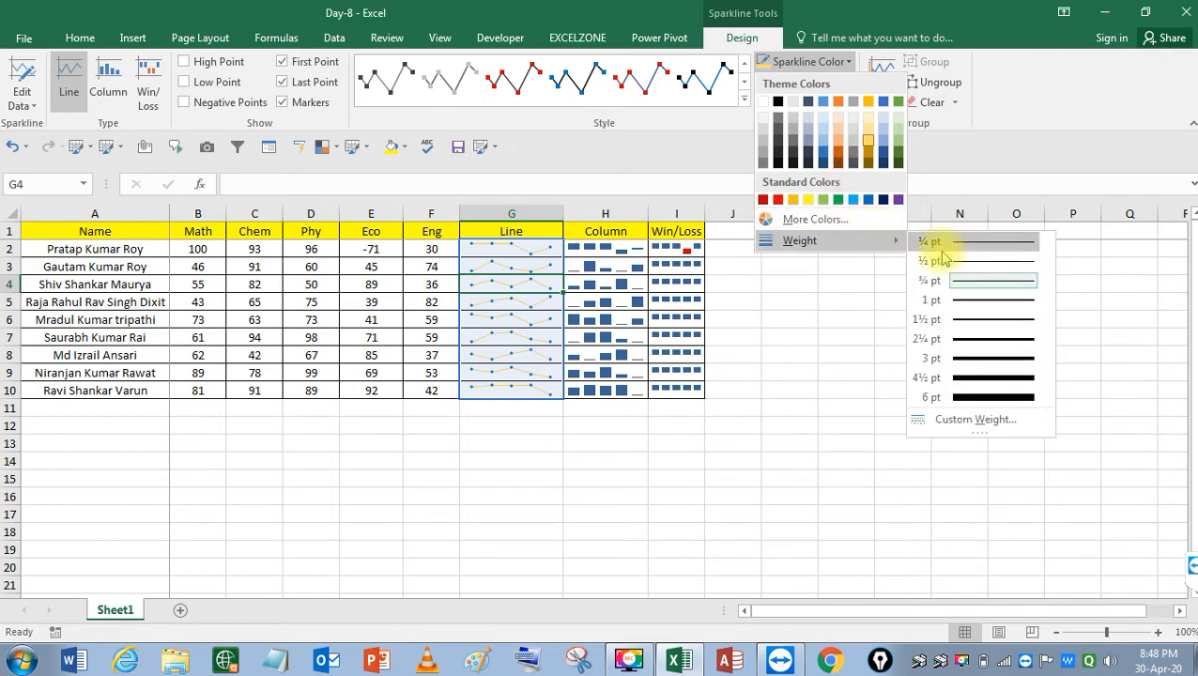
left_click(974, 324)
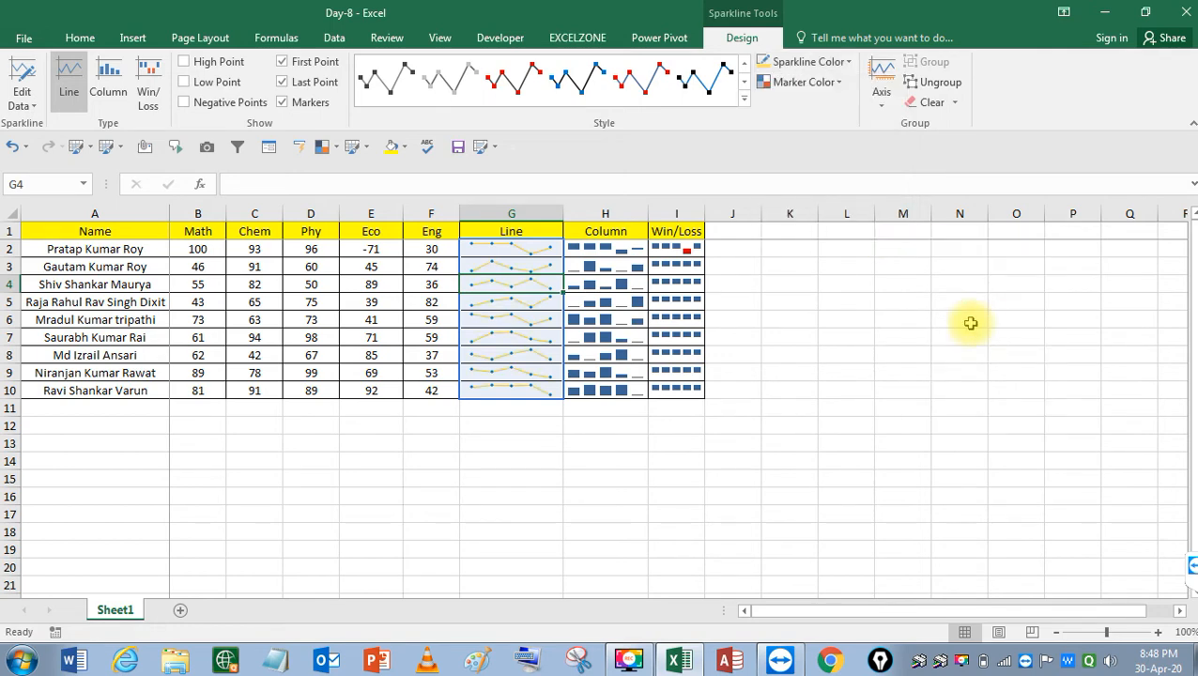
left_click(841, 82)
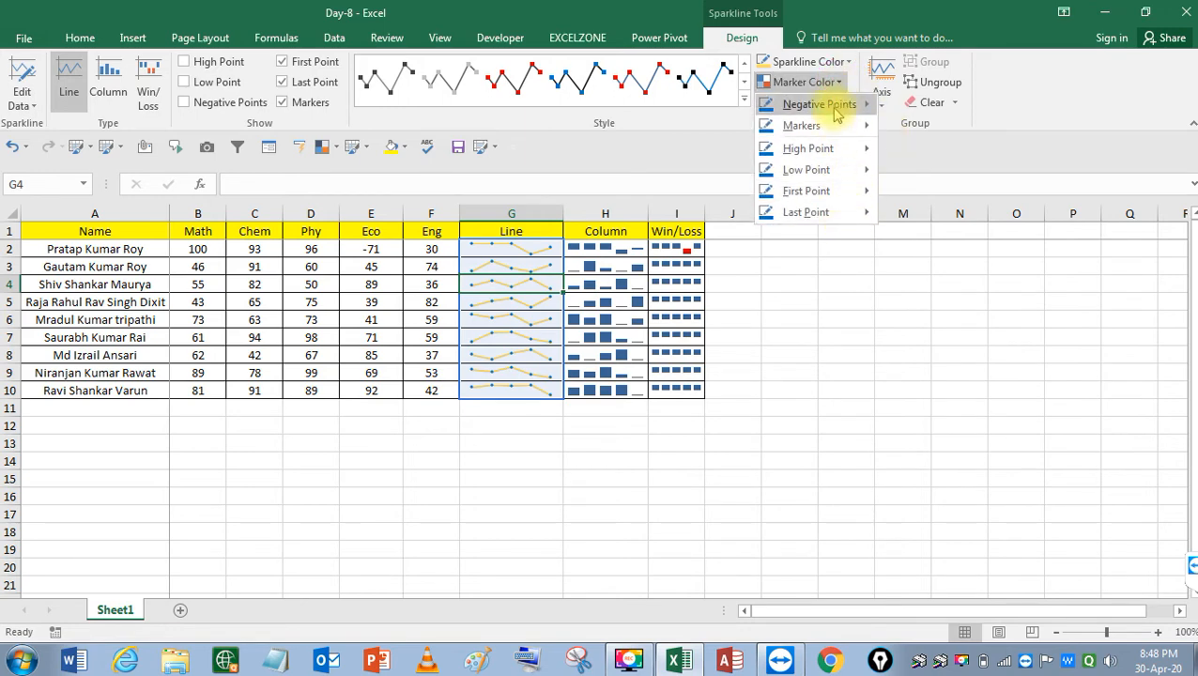
mouse_move(868, 175)
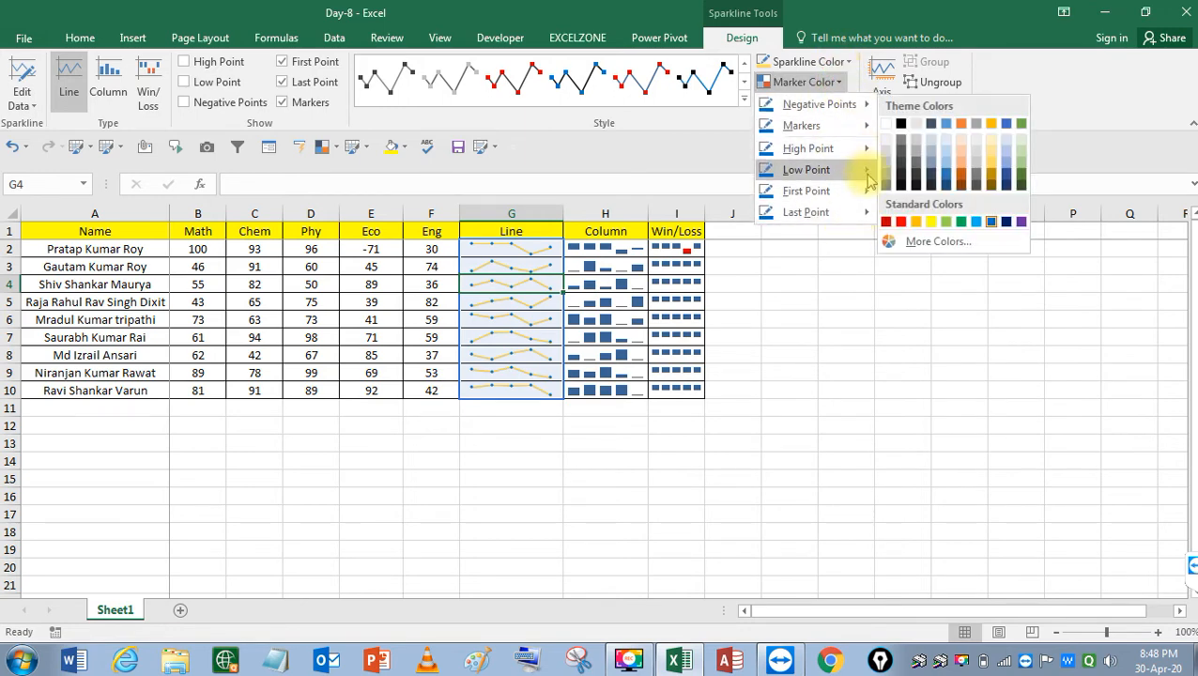
left_click(816, 265)
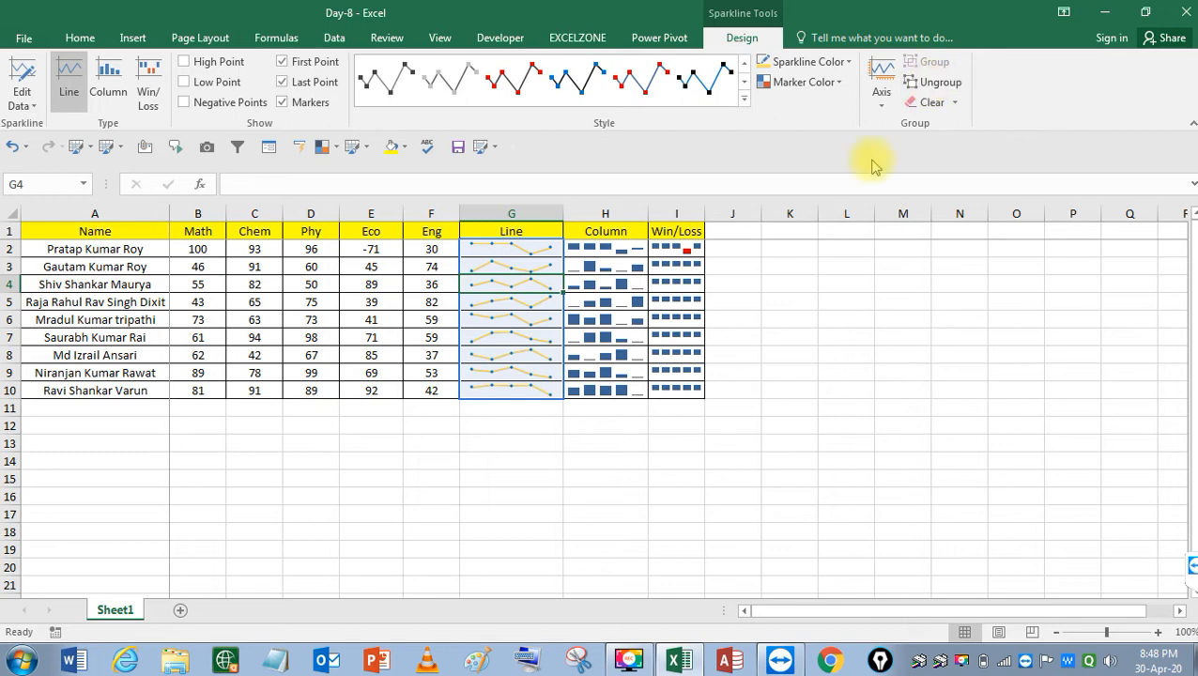
Ungroup the column sparklines in cells H6 and H3 from the rest of their group
left_click(595, 318)
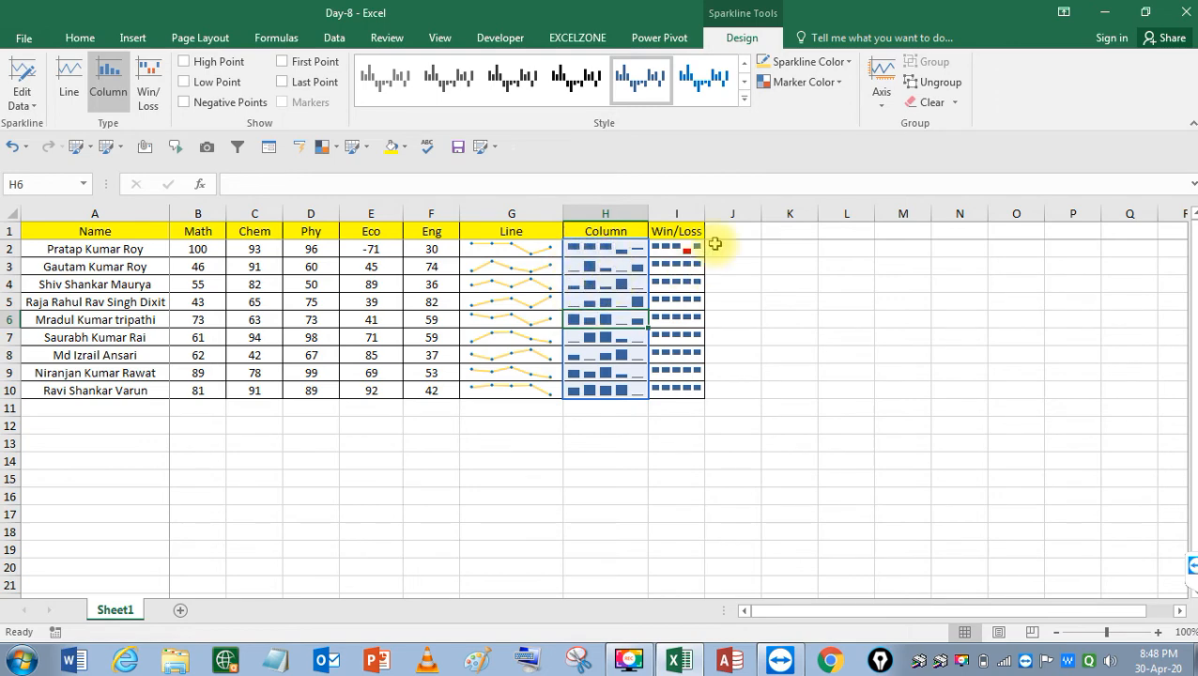
left_click(929, 83)
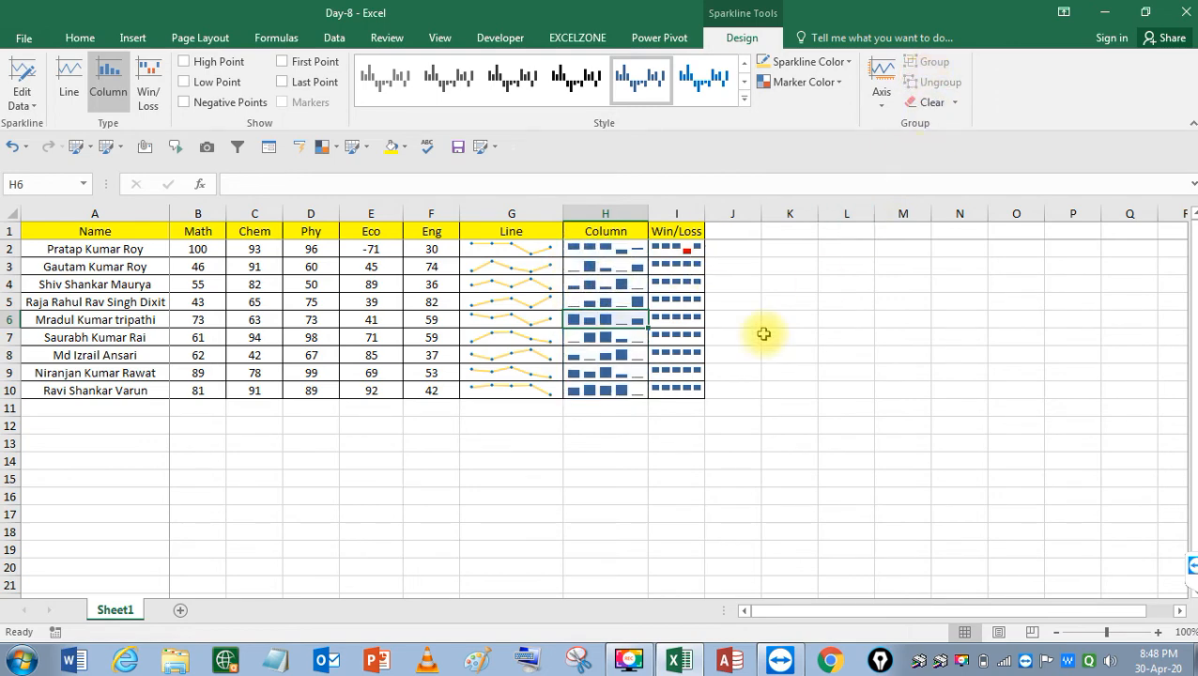
left_click(605, 268)
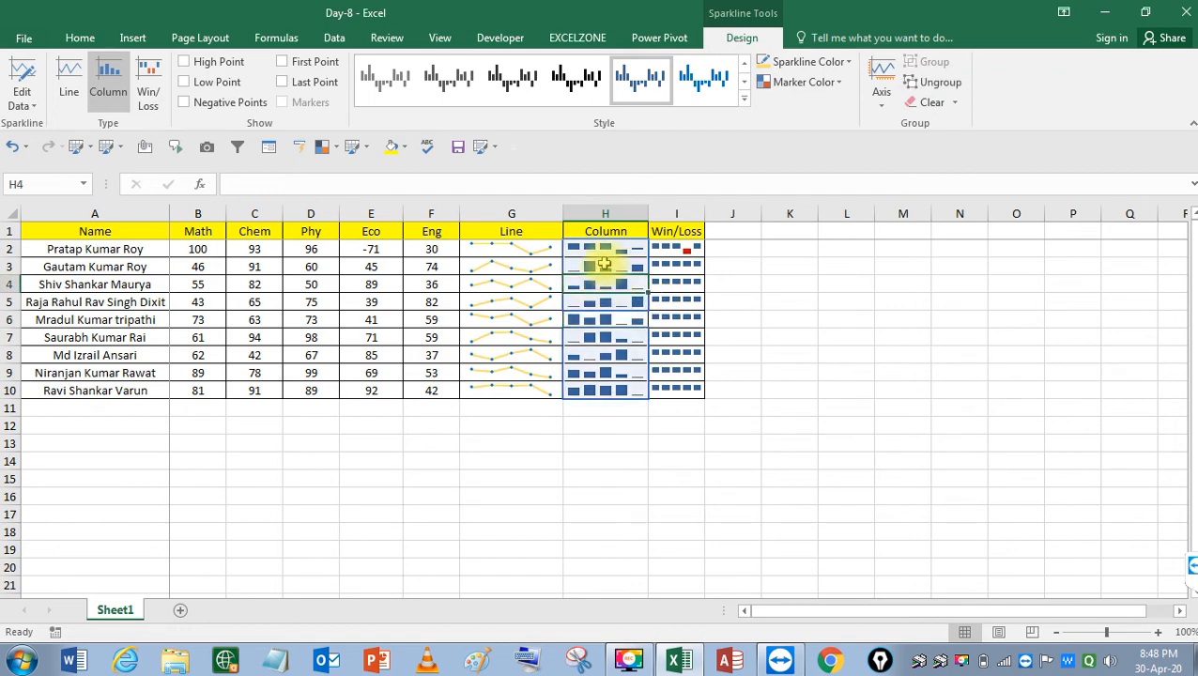
left_click(511, 253)
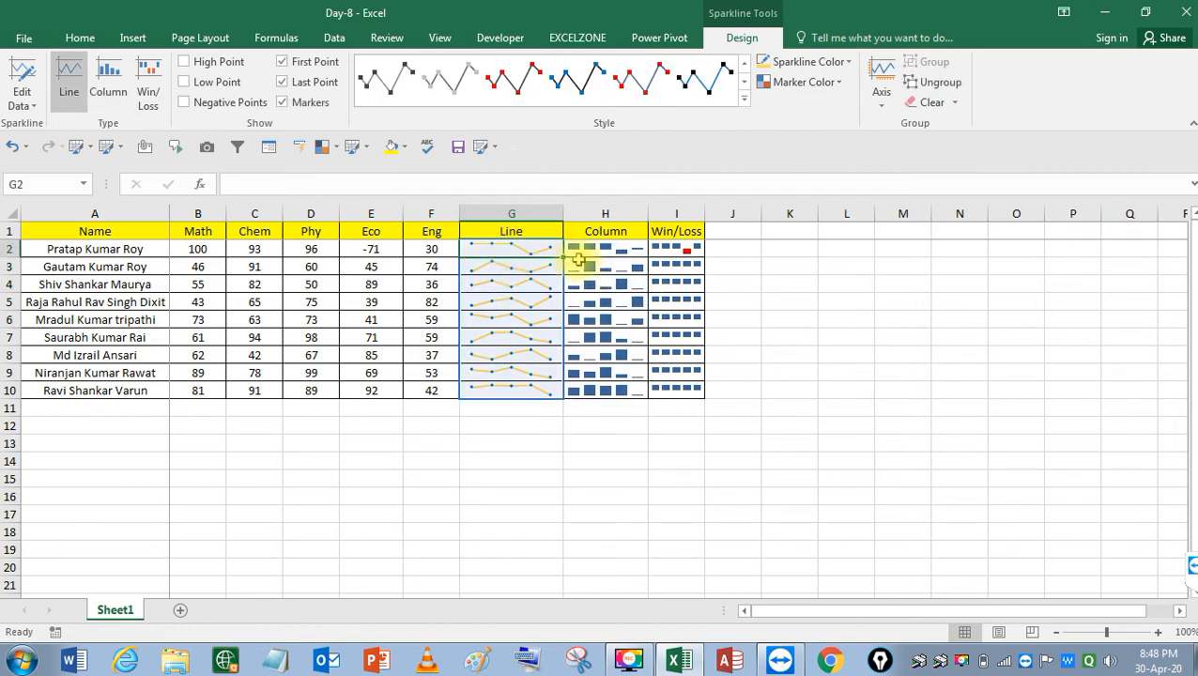
left_click(609, 265)
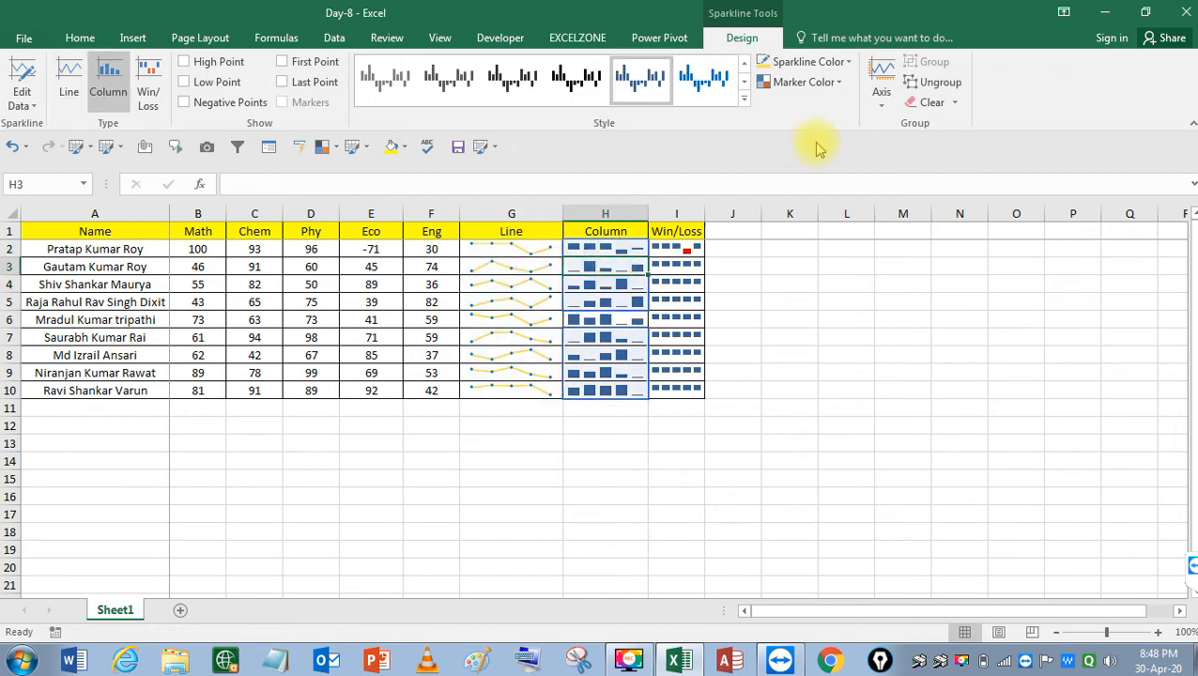
left_click(939, 83)
Check which column sparklines are still grouped, and ungroup the one in cell H4
left_click(615, 321)
left_click(609, 303)
left_click(610, 337)
left_click(591, 264)
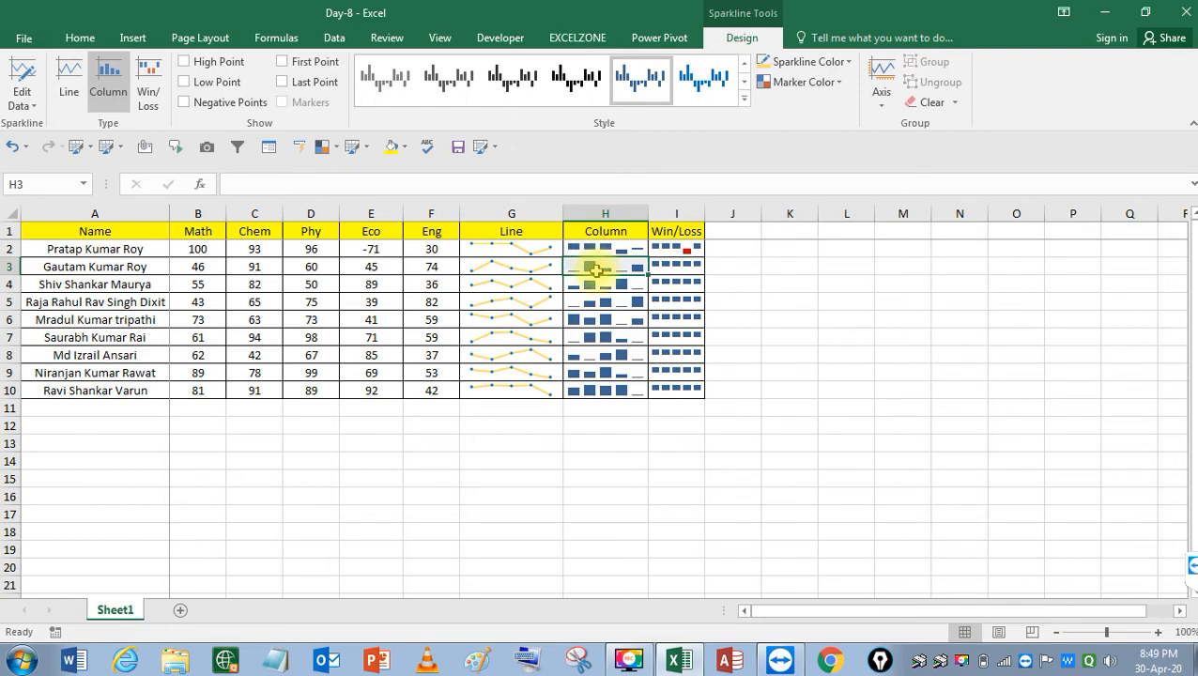
left_click(608, 284)
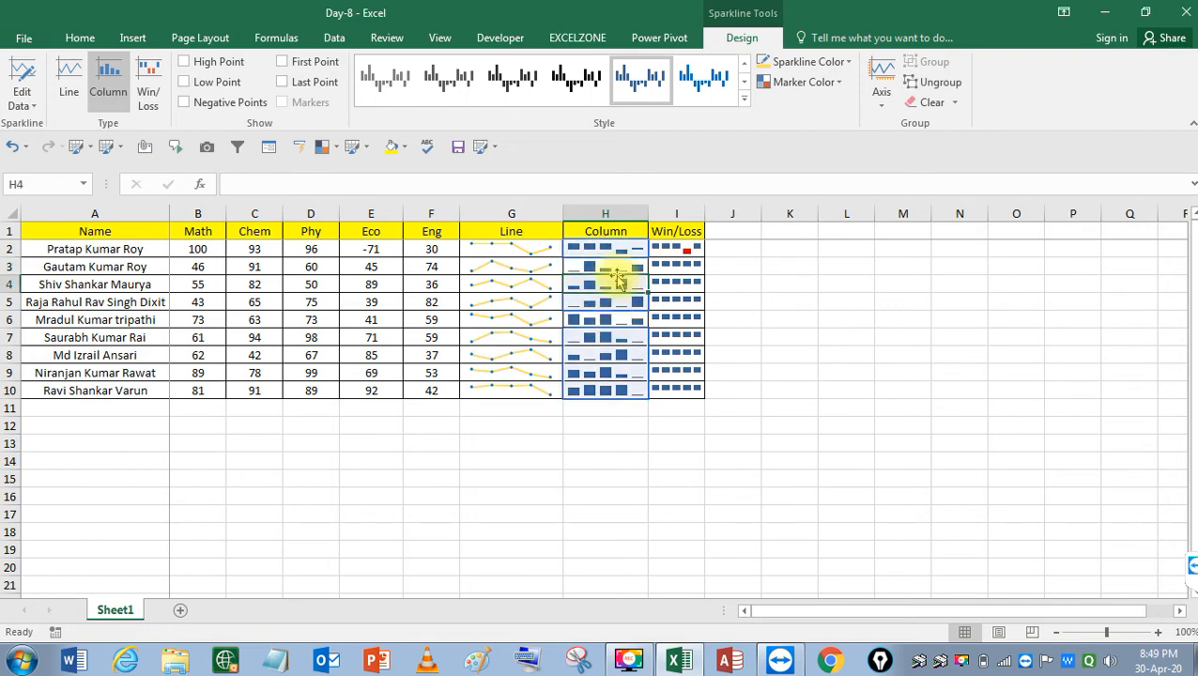
left_click(933, 83)
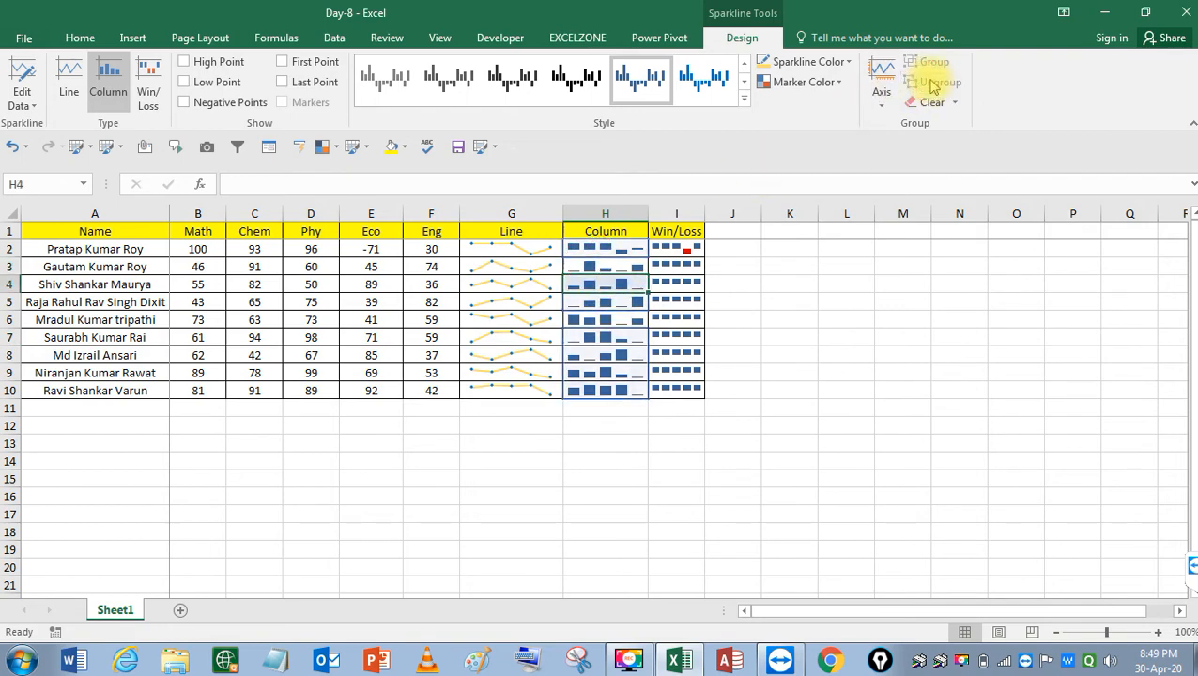
key("Up")
key("Up")
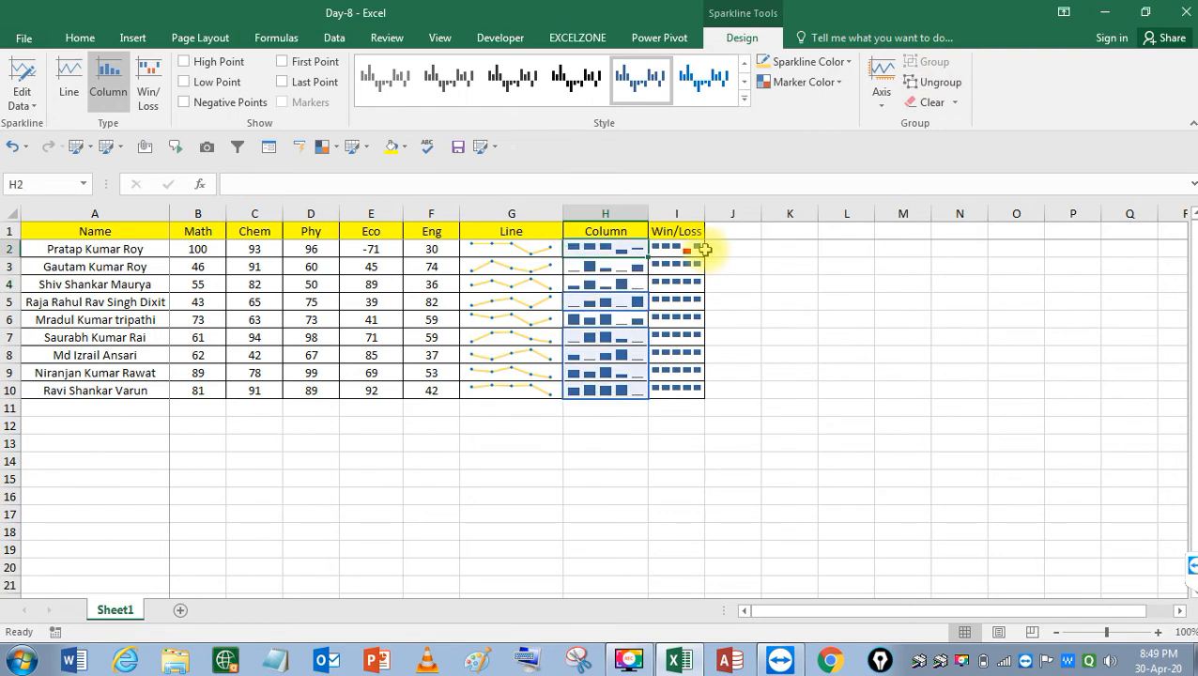
key("ctrl+shift+Down")
key("ctrl+Up")
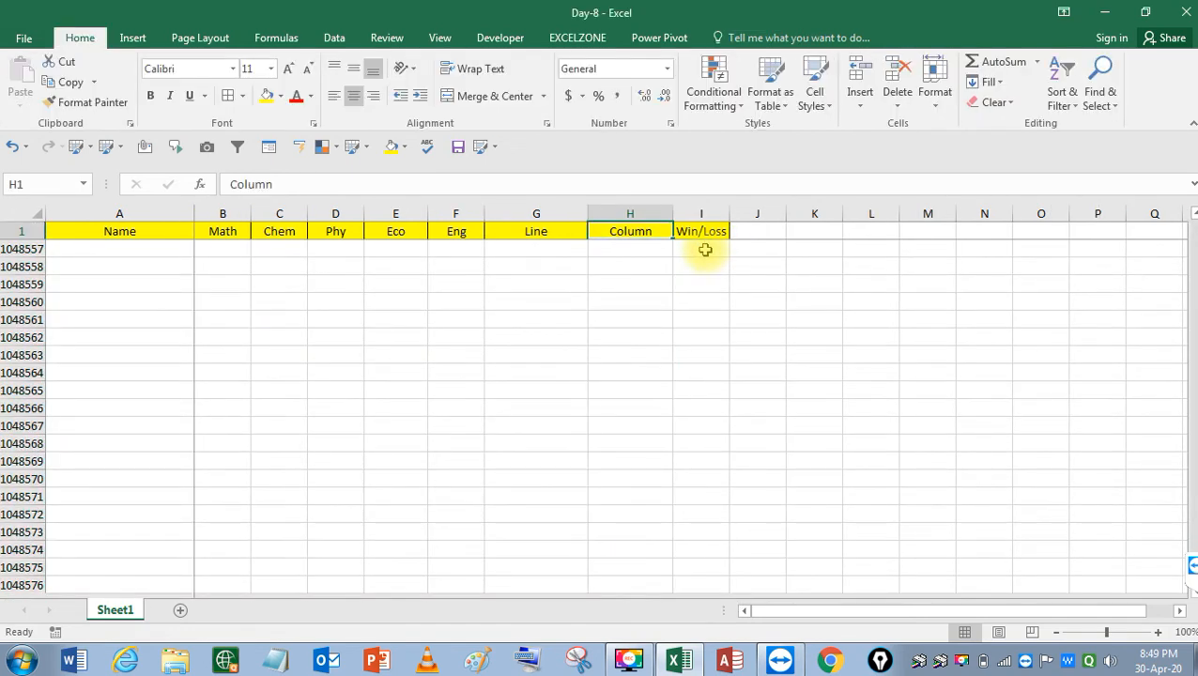
Group all column sparklines in H2:H10 back into one group and check the grouping from cell H7
key("Down")
key("Down")
key("Down")
key("Down")
key("Down")
key("Down")
key("Down")
key("Down")
key("Down")
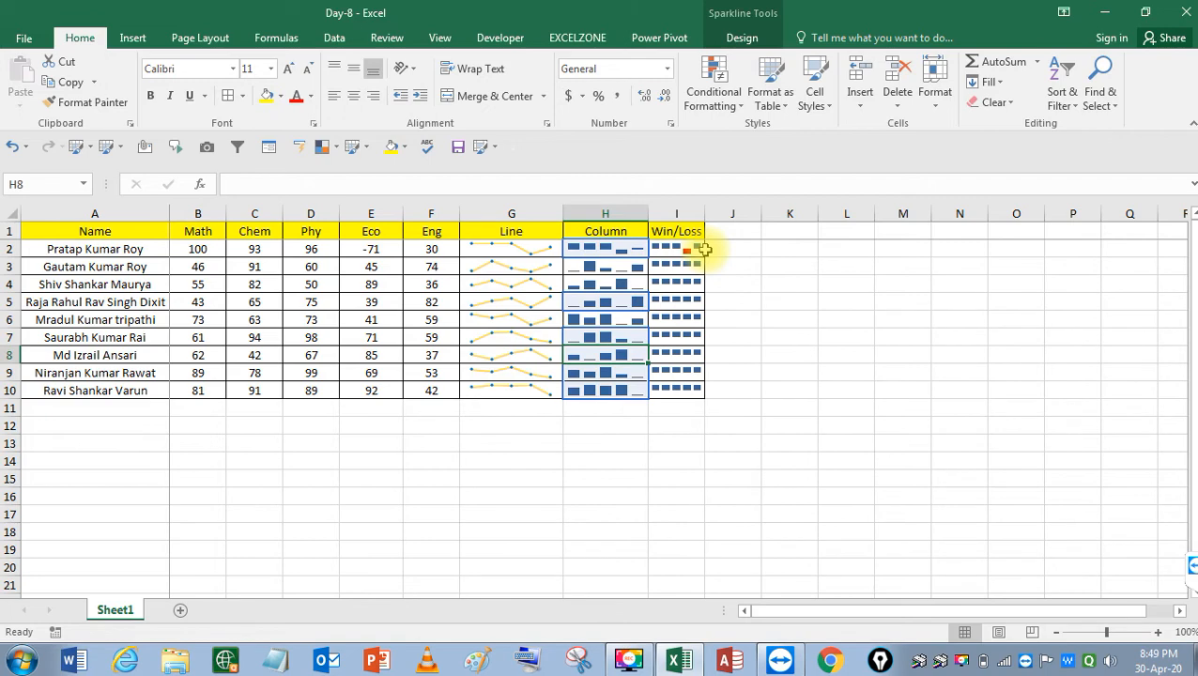
key("shift+Up")
key("shift+Up")
key("shift+Up")
key("shift+Up")
key("shift+Up")
key("shift+Up")
key("shift+Up")
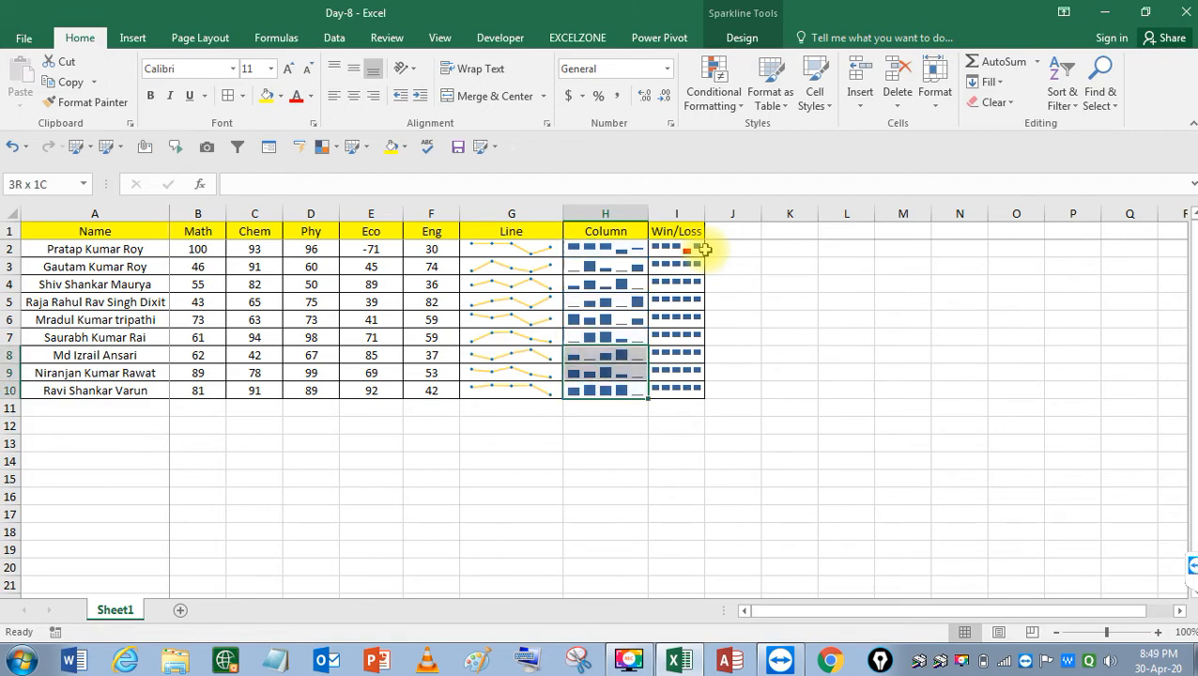
key("shift+Up")
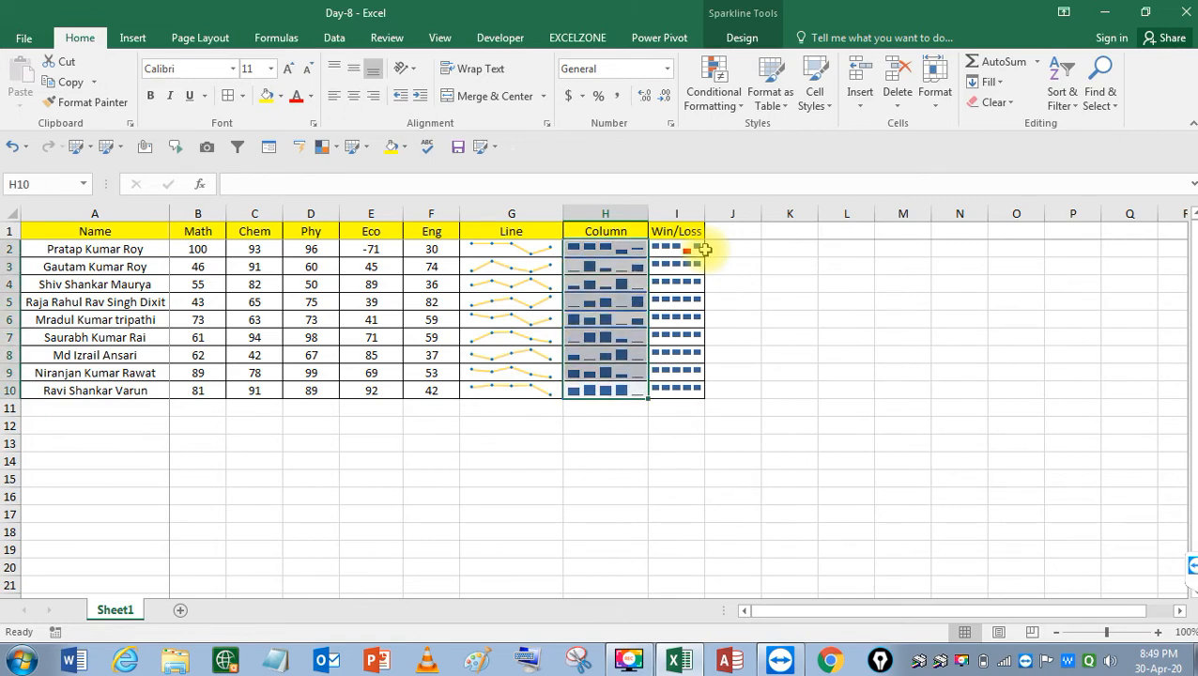
left_click(134, 43)
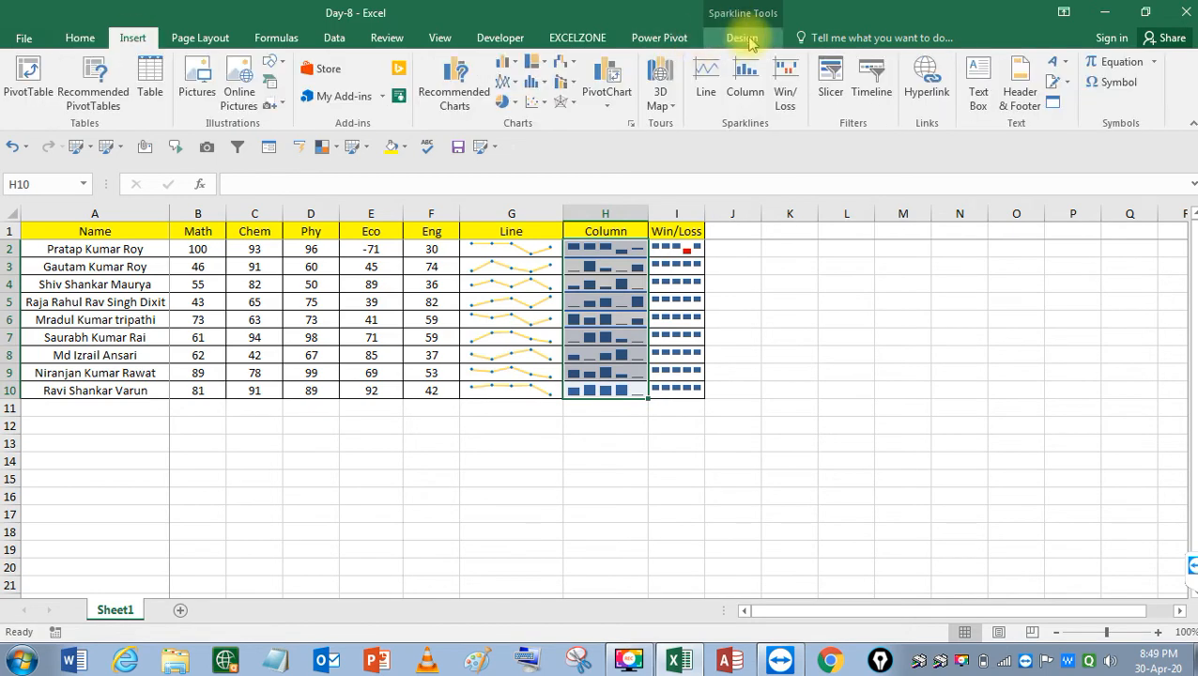
left_click(743, 36)
left_click(935, 82)
left_click(930, 65)
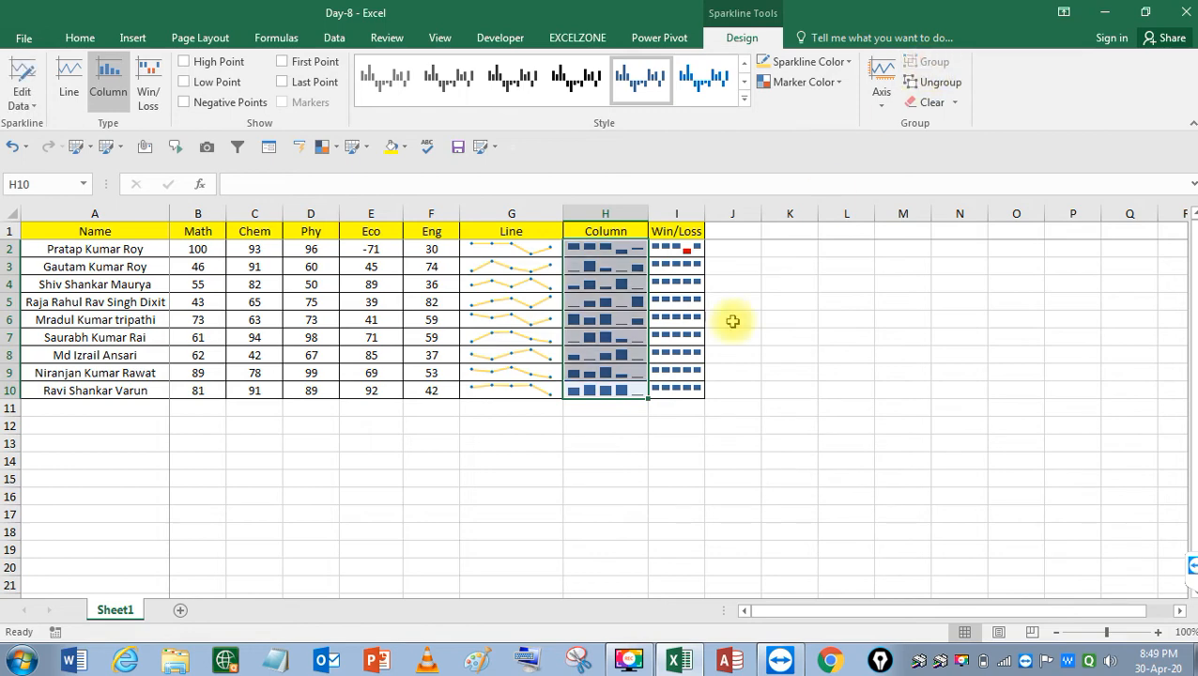
double_click(690, 371)
left_click(611, 338)
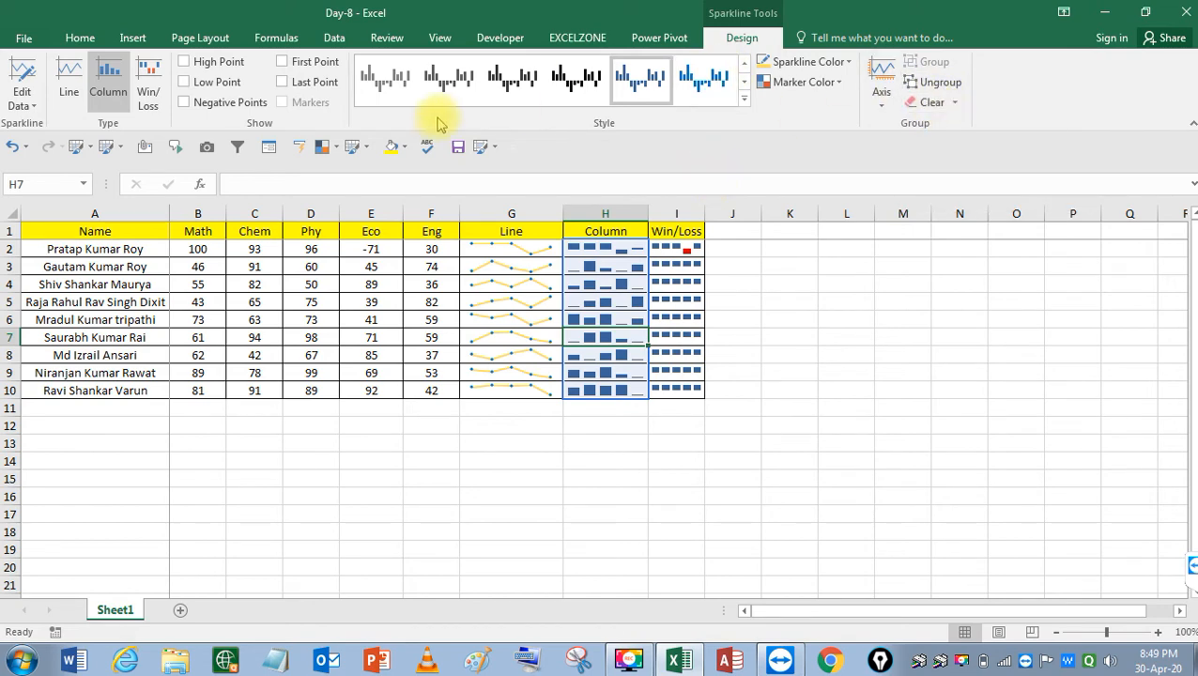
left_click(366, 387)
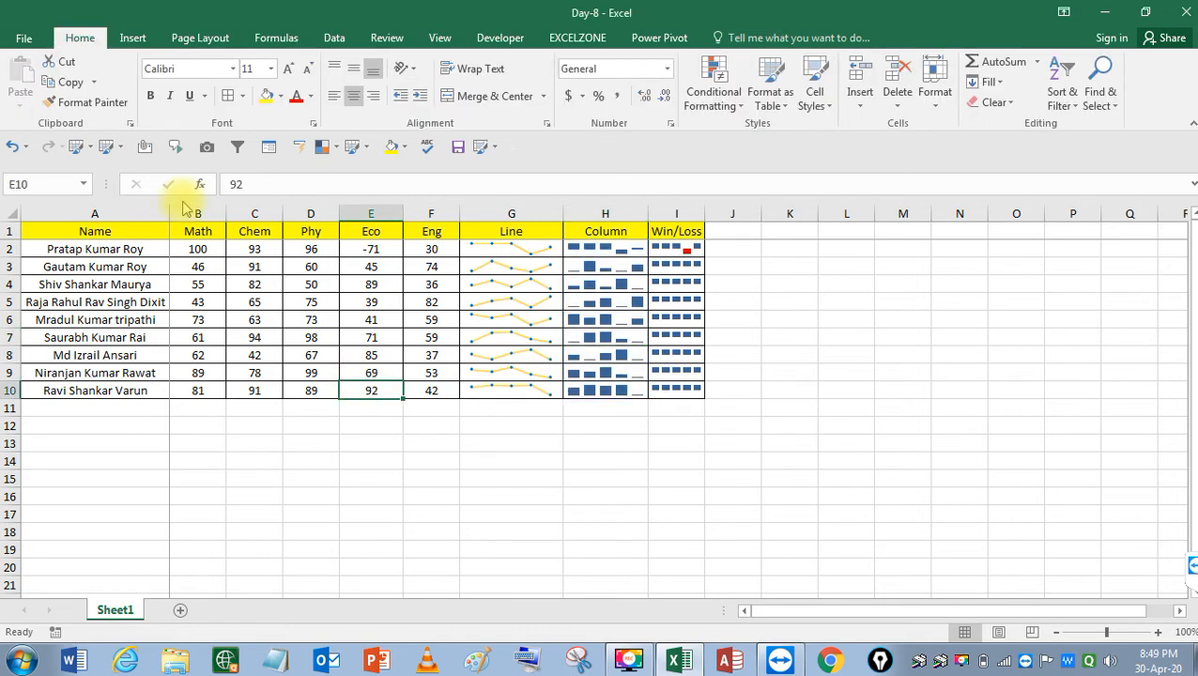
left_click(135, 38)
left_click(347, 287)
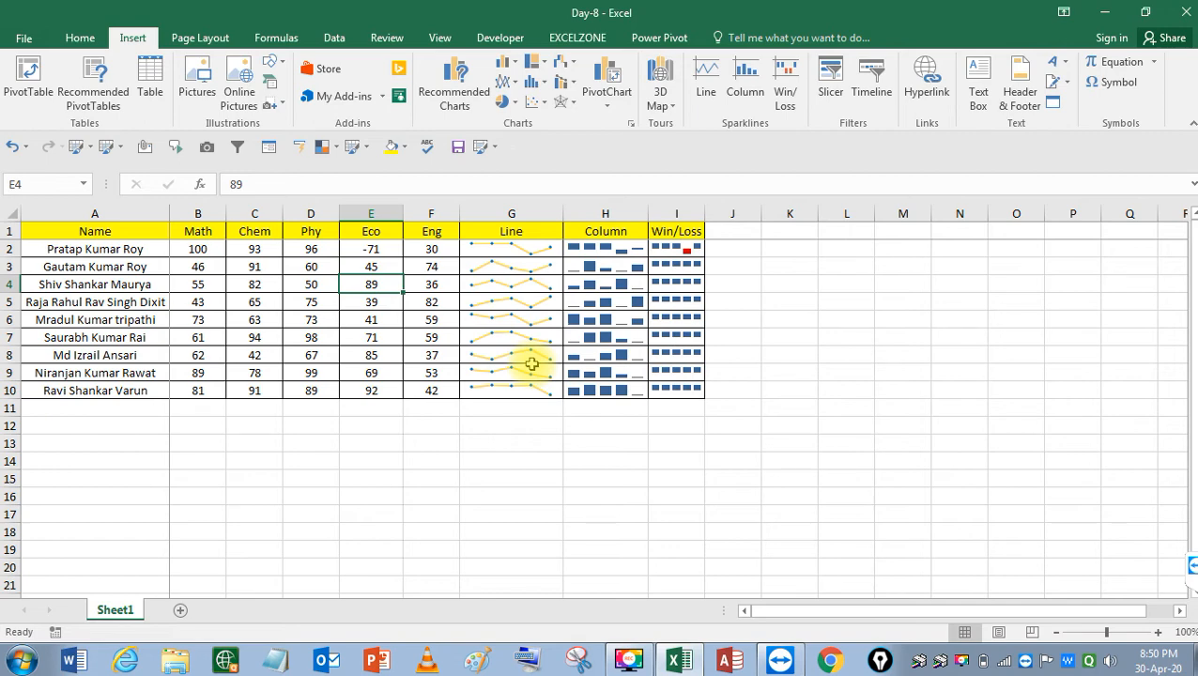
Copy the names and five-subject marks table in A1:F10, leaving out the sparkline columns
left_click(349, 247)
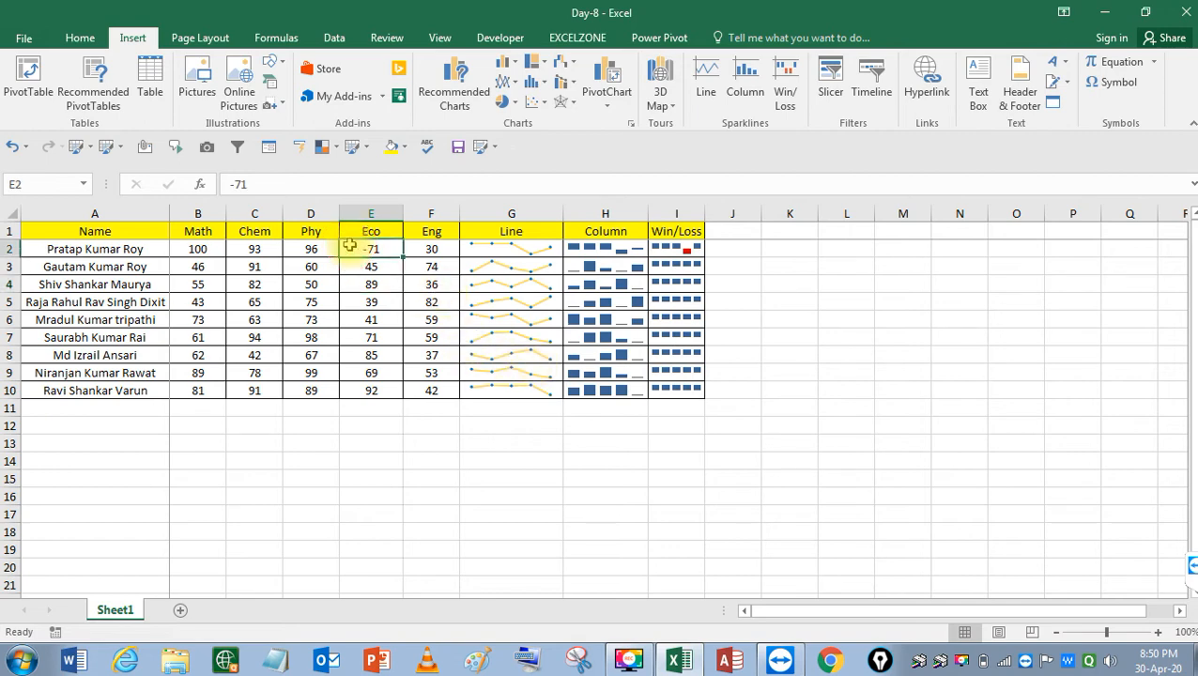
key("ctrl+Up")
key("ctrl+Left")
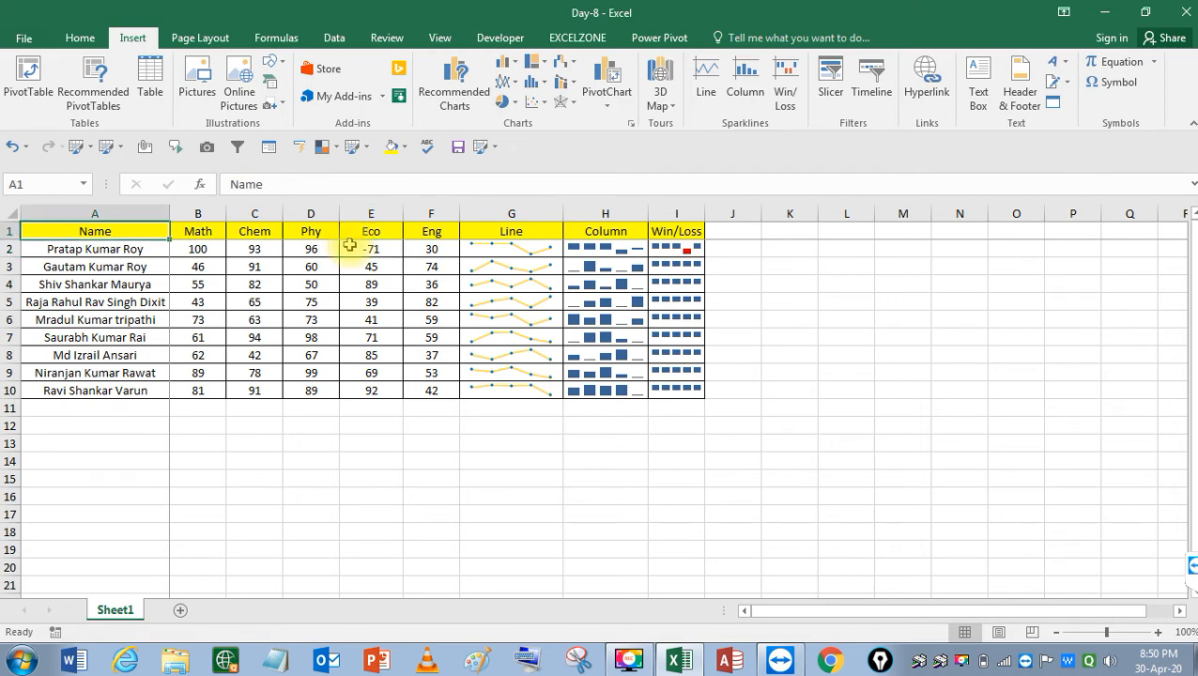
key("shift+Right")
key("shift+Right")
key("shift+Right")
key("shift+Right")
key("shift+Right")
key("ctrl+shift+Down")
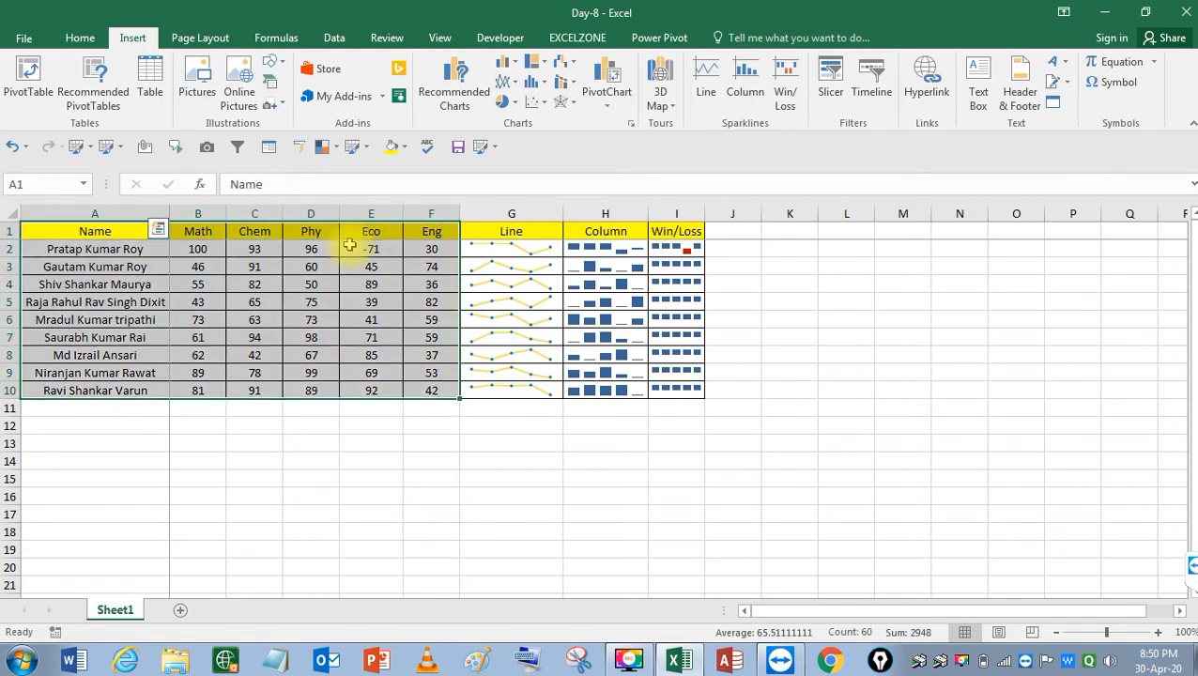
key("ctrl+c")
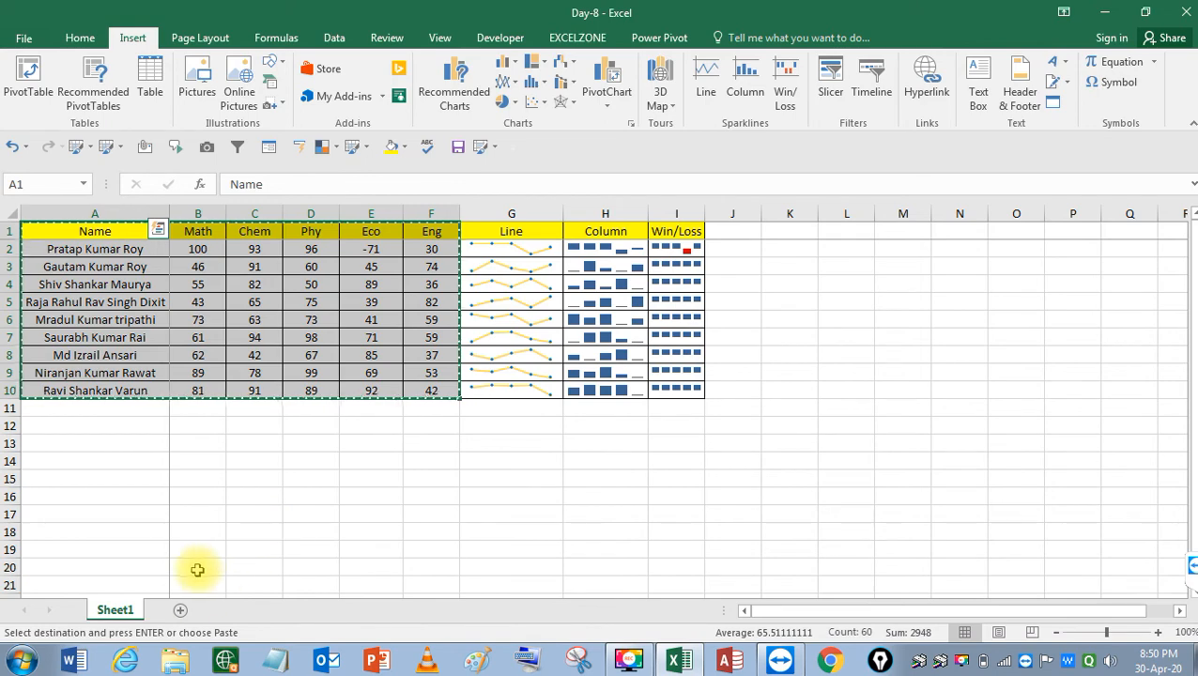
Add a new sheet, paste the copied marks table at D1 and autofit its column widths
left_click(182, 610)
key("Right")
key("Right")
key("Right")
key("Left")
key("Right")
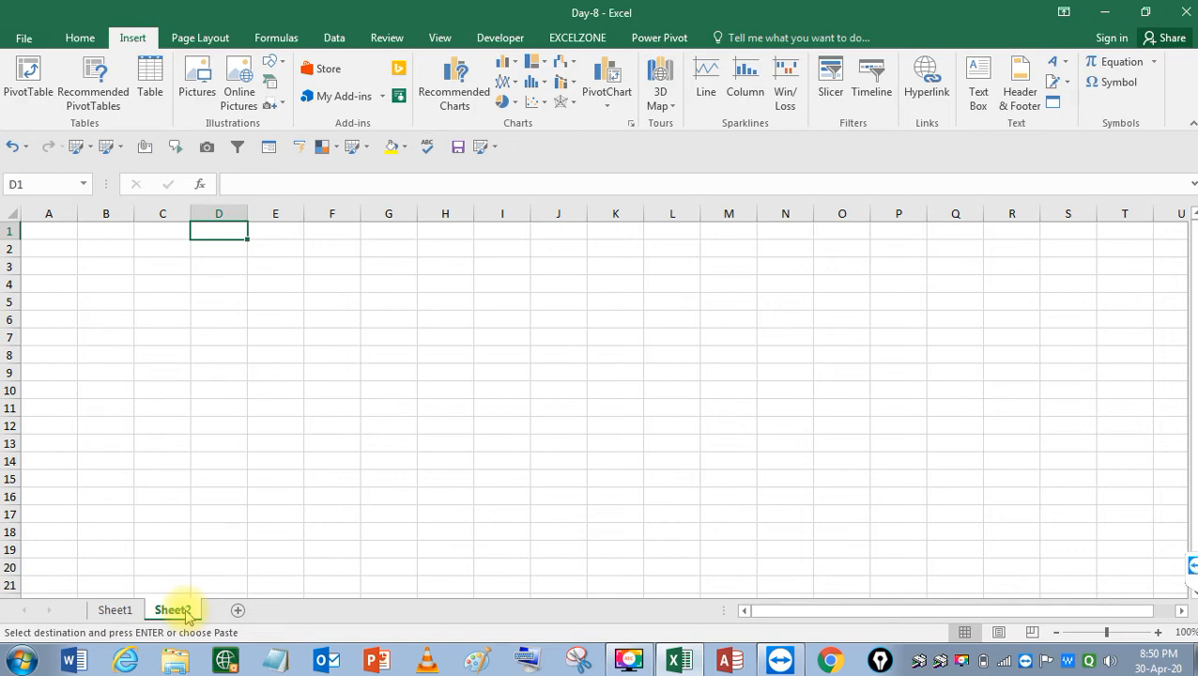
key("ctrl+v")
key("alt+o")
key("c")
key("a")
Set the first student's Eco mark in H2 to 71
key("Down")
key("Right")
key("Right")
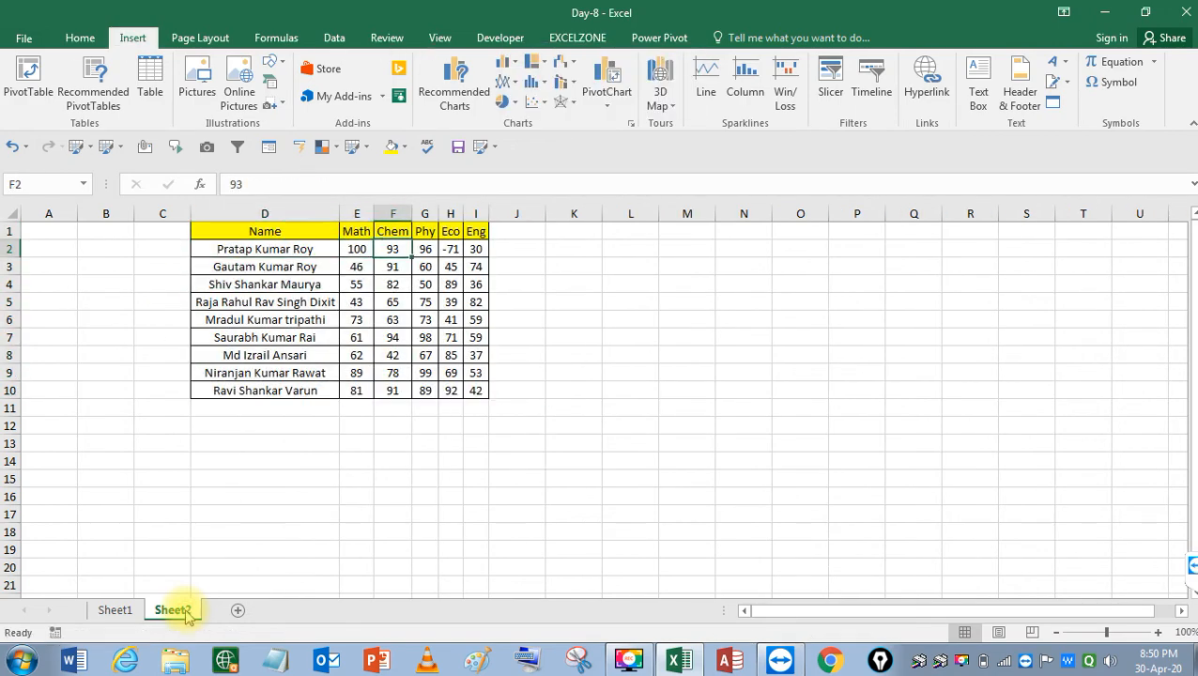
key("Right")
key("Right")
type("71")
key("Return")
key("Left")
key("Left")
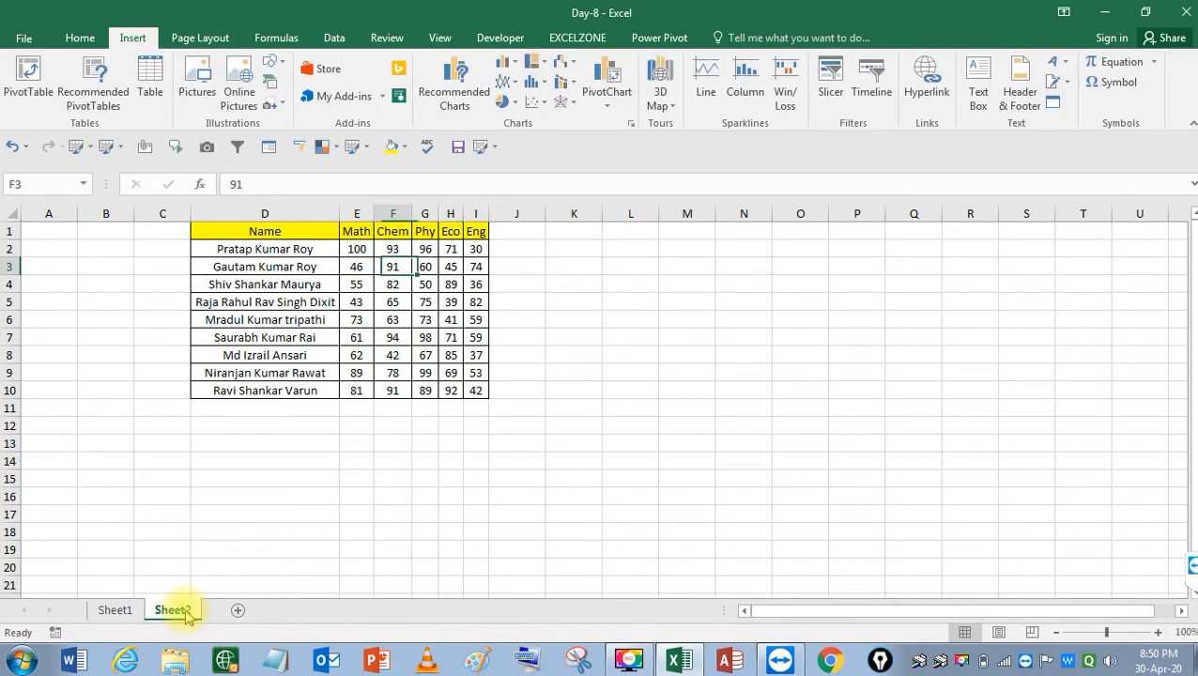
Set the width of the five subject columns, Math to Eng, to 12
key("Up")
key("Up")
key("Left")
key("ctrl+shift+Right")
key("ctrl+shift+Down")
key("alt")
key("h")
type("ow12")
key("Return")
key("Up")
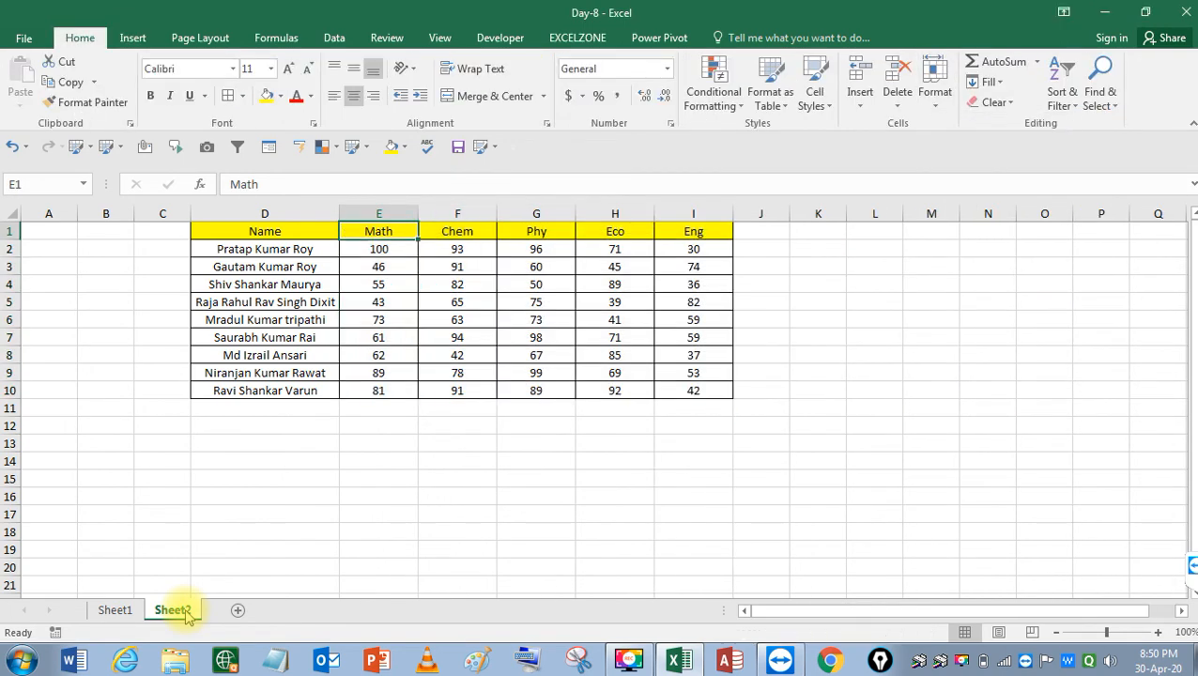
Select the marks table D1:I10 and examine the existing connections offered for inserting a slicer
key("Left")
key("ctrl+shift+Right")
key("ctrl+shift+Down")
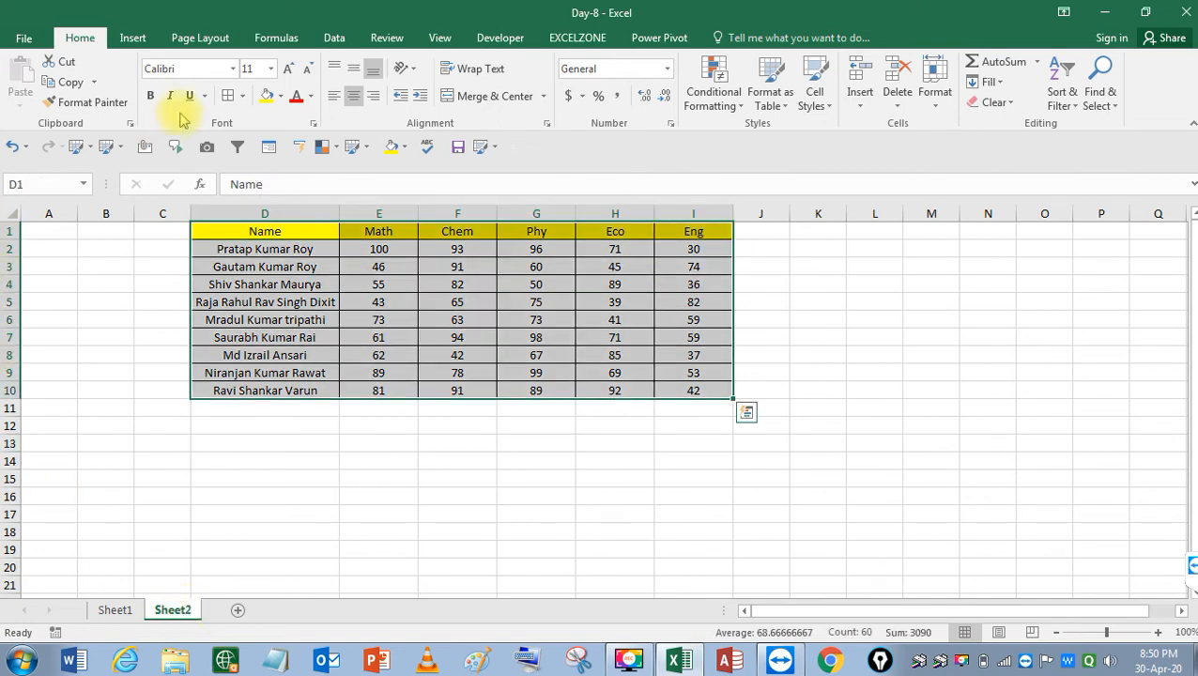
left_click(136, 38)
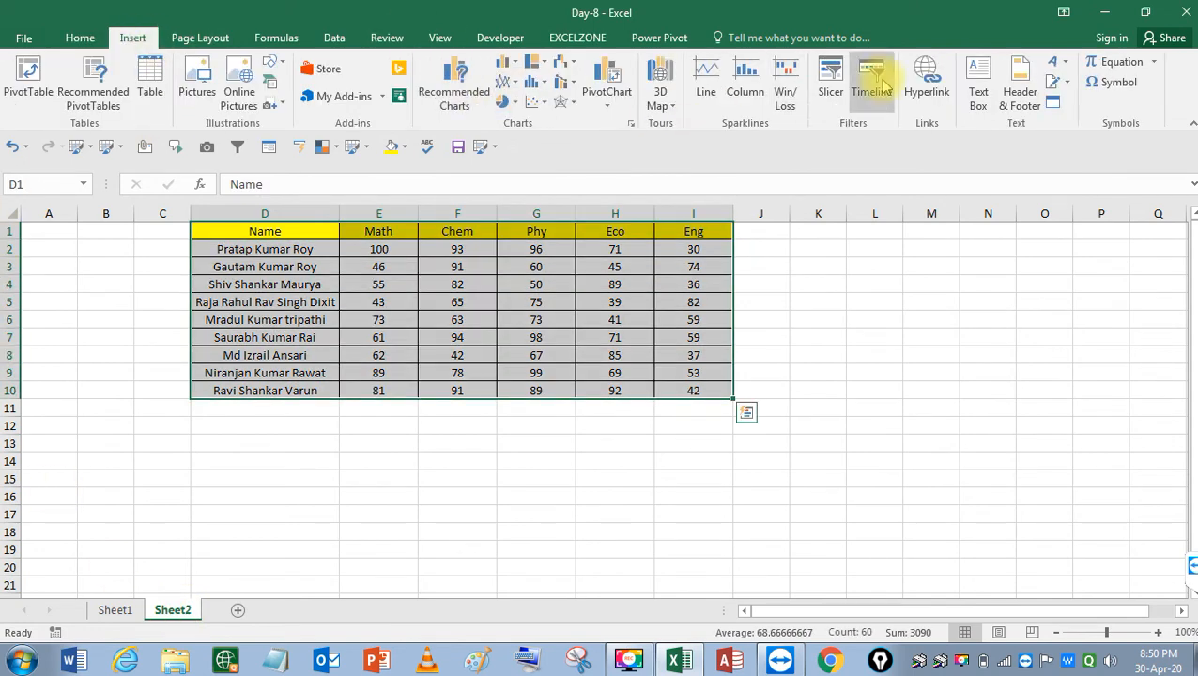
left_click(848, 91)
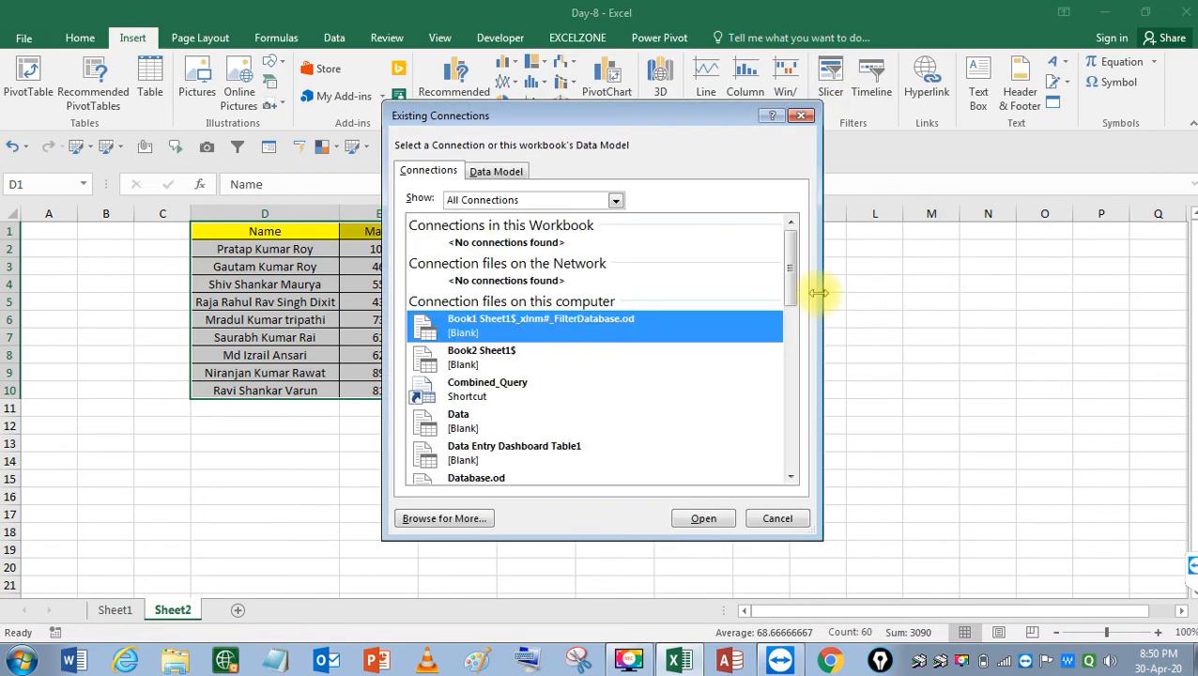
left_click(776, 519)
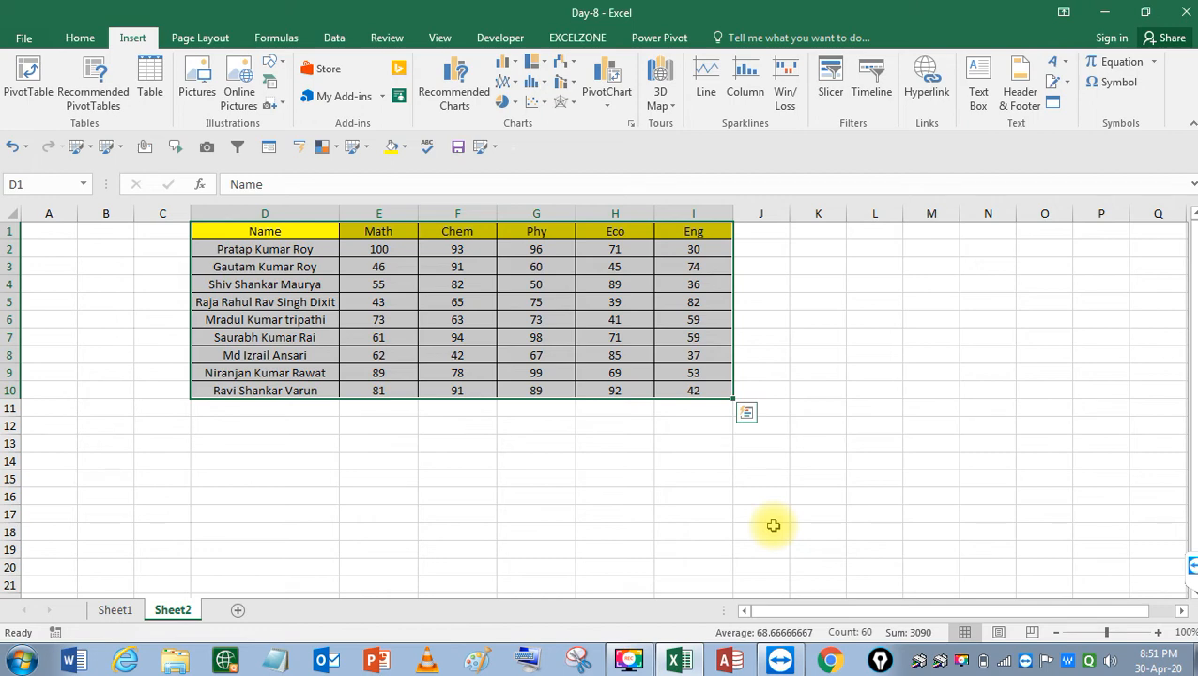
Examine the existing connections offered for inserting a slicer and a timeline on the marks table
left_click(831, 72)
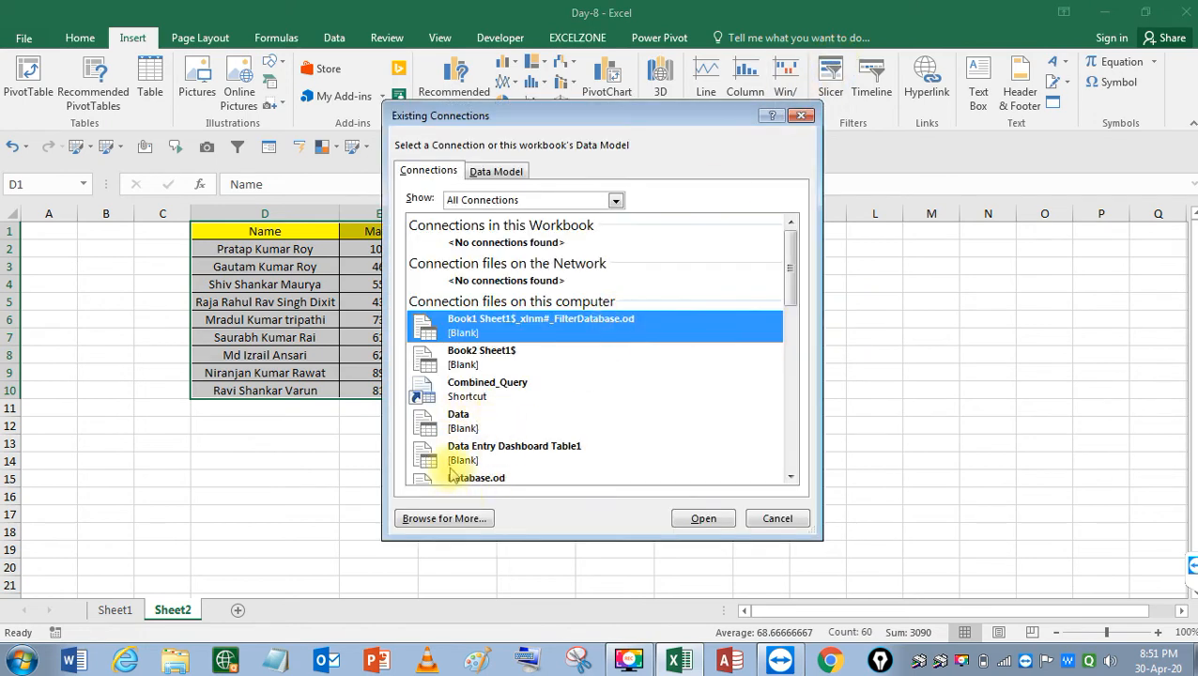
left_click(467, 400)
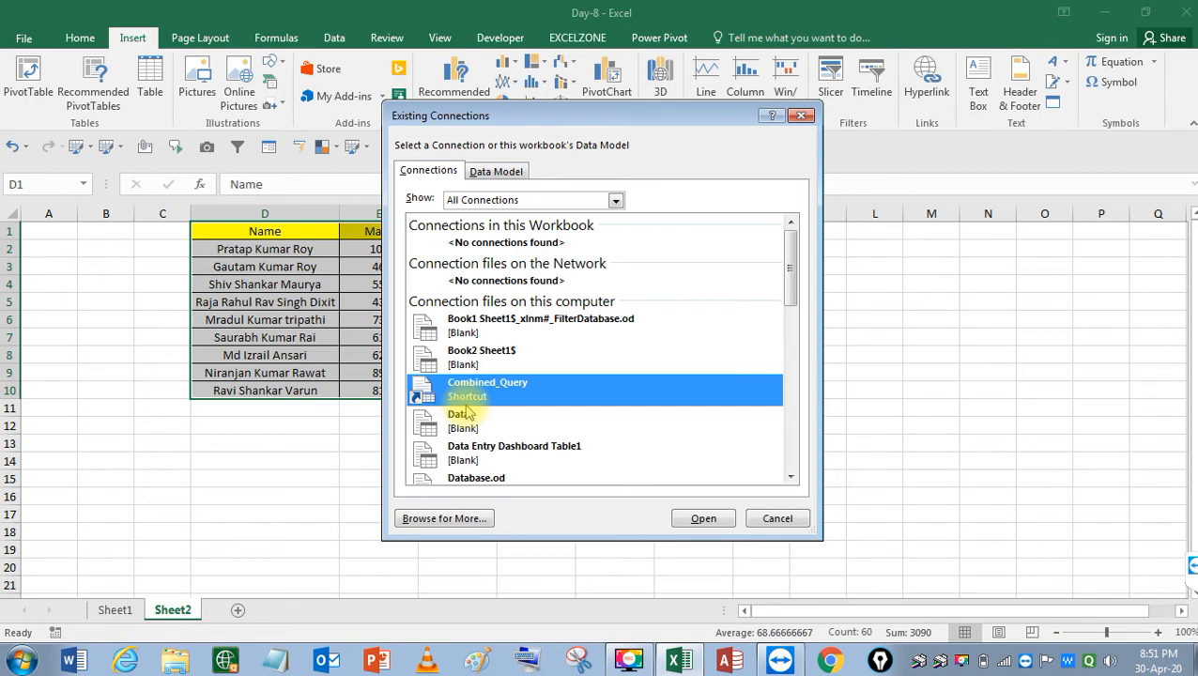
left_click(467, 415)
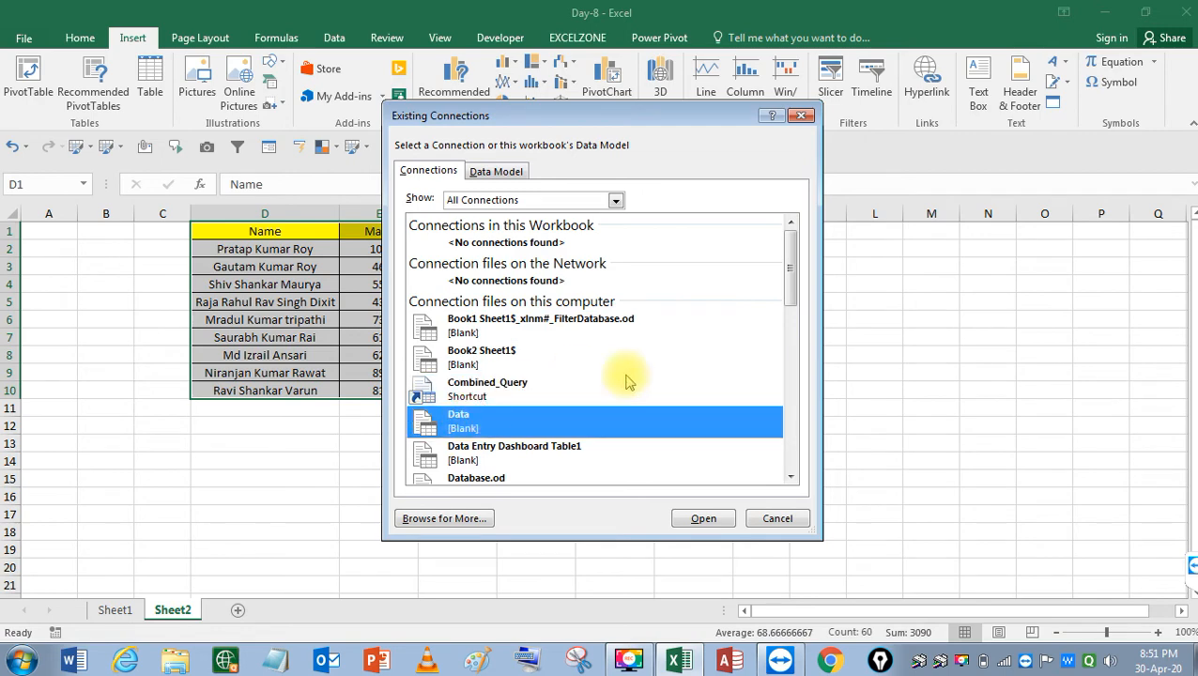
left_click(778, 518)
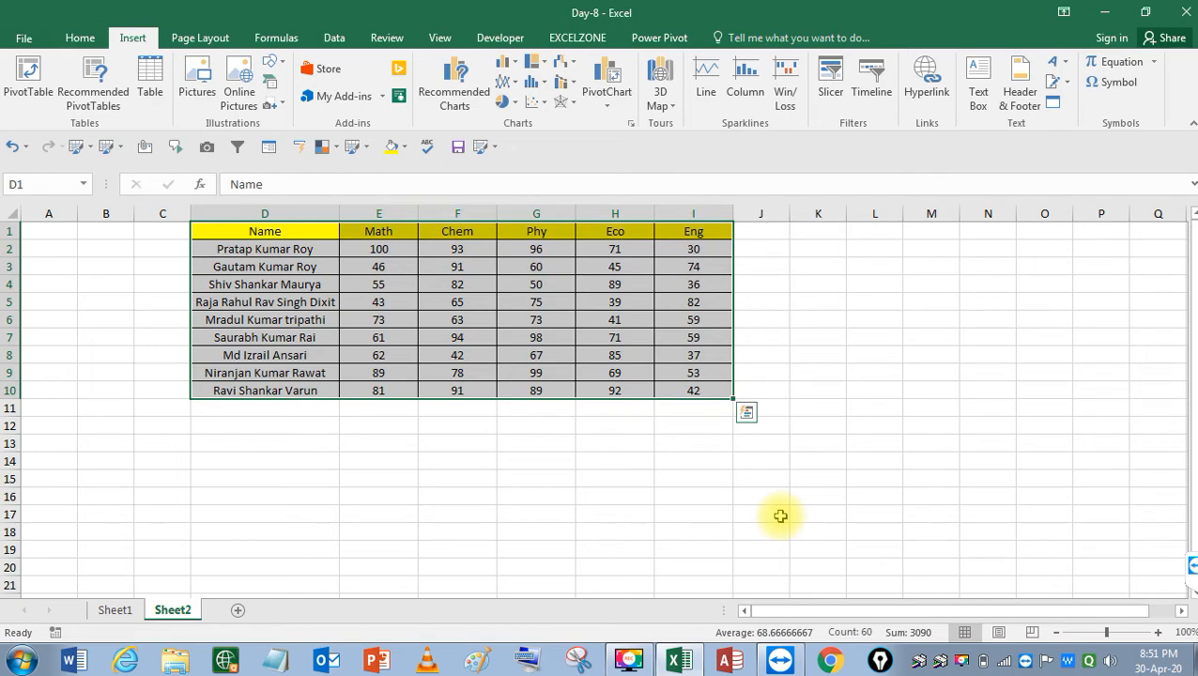
left_click(869, 98)
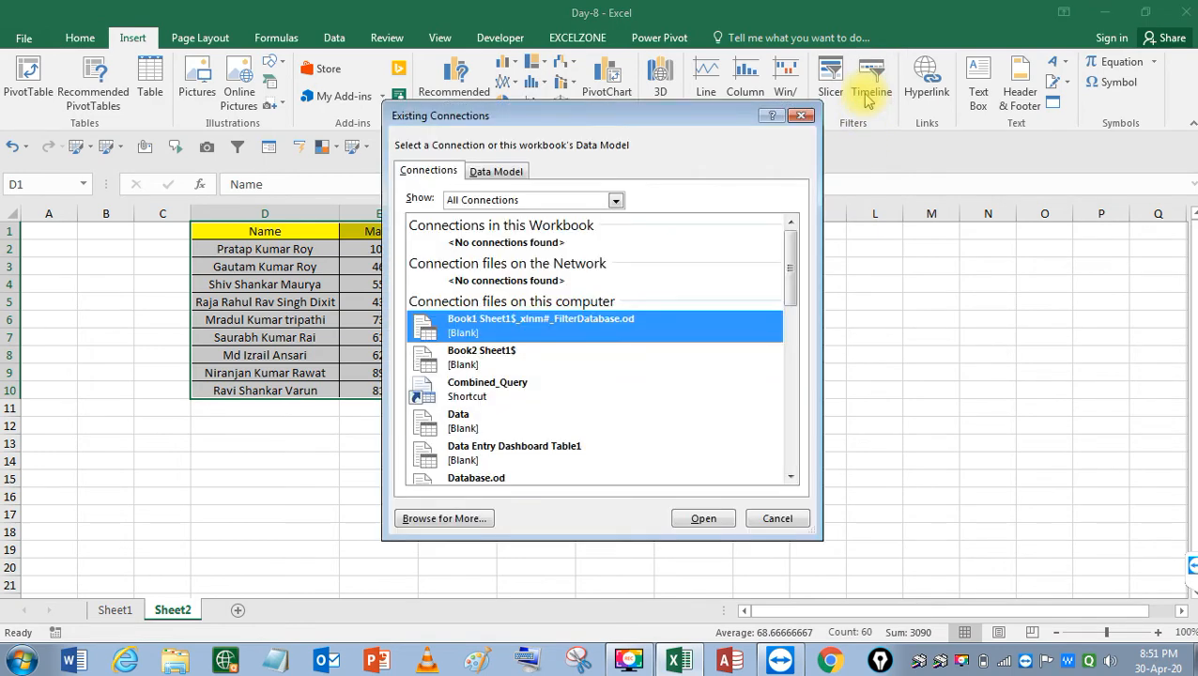
left_click(806, 118)
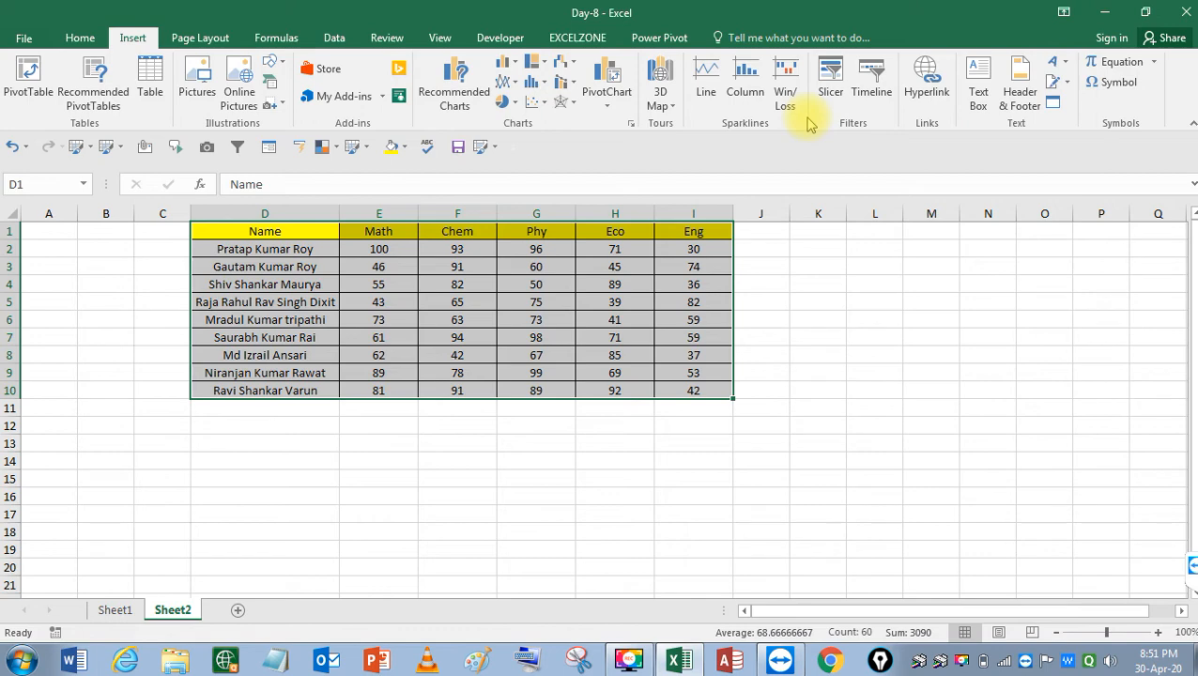
Insert a blank column D before the Name column and enter the header Date in D1
key("Right")
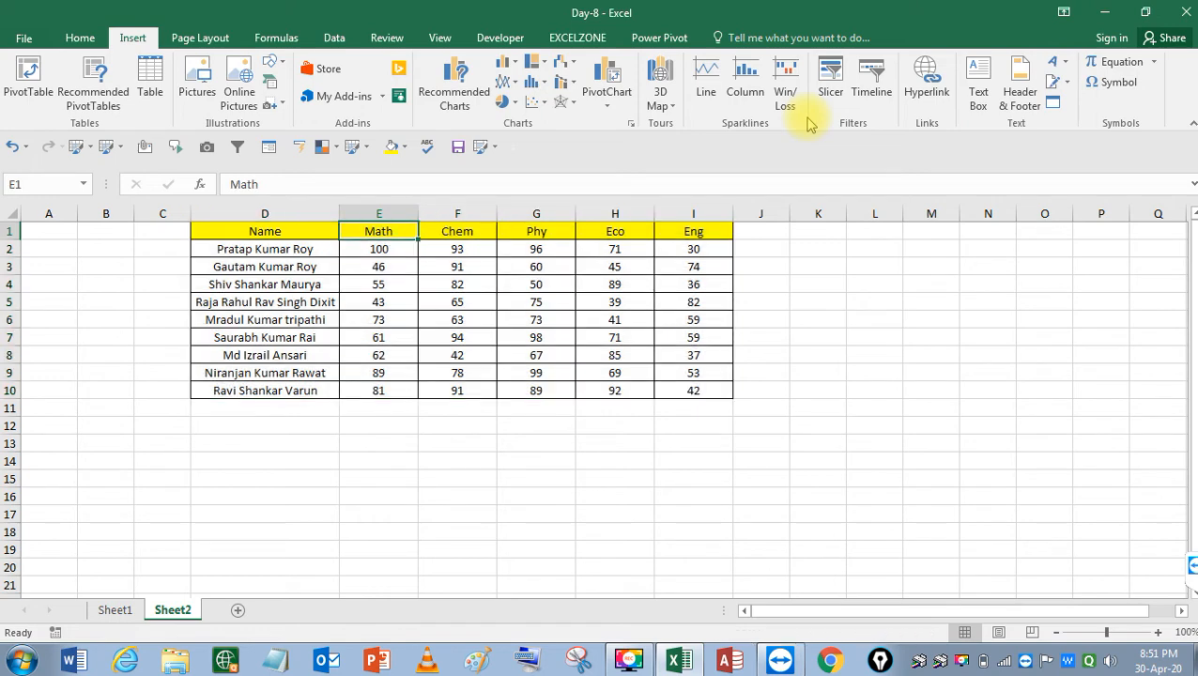
key("Left")
key("ctrl+space")
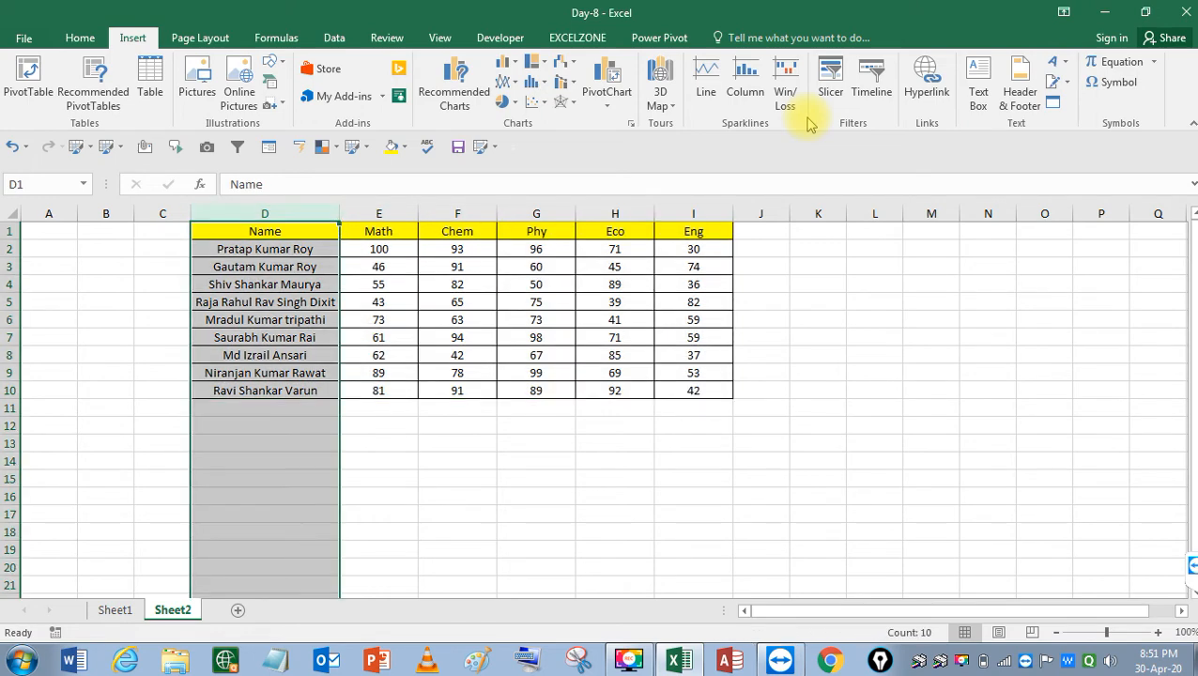
key("ctrl+shift+plus")
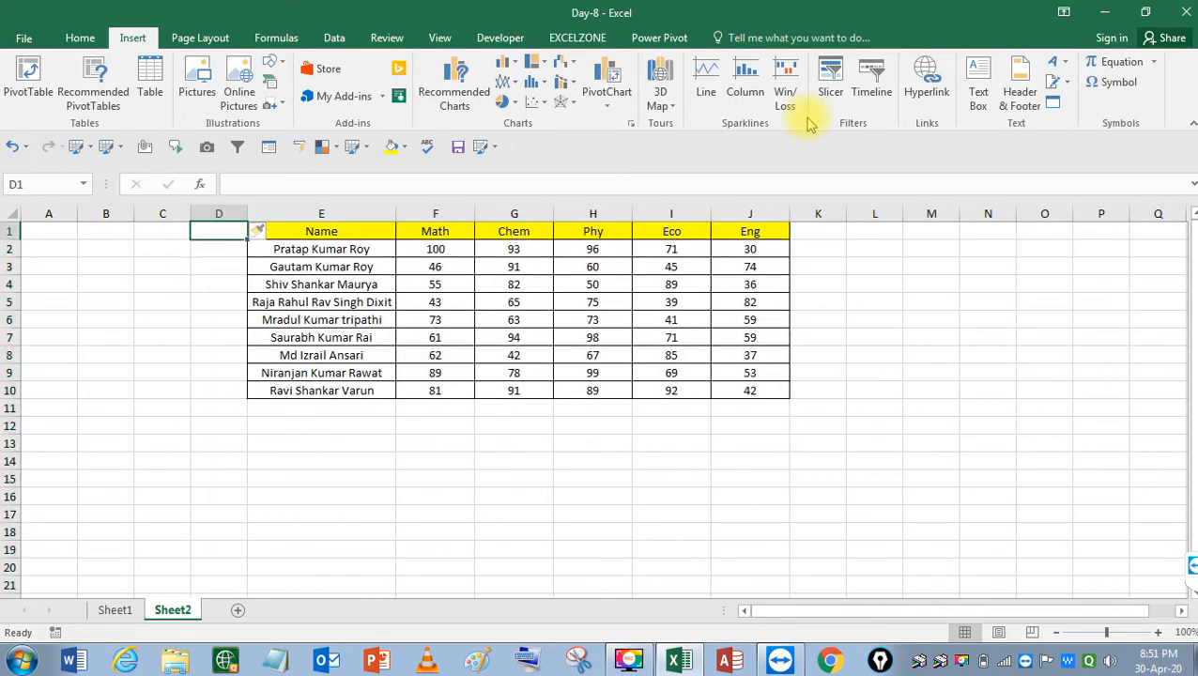
type("Date")
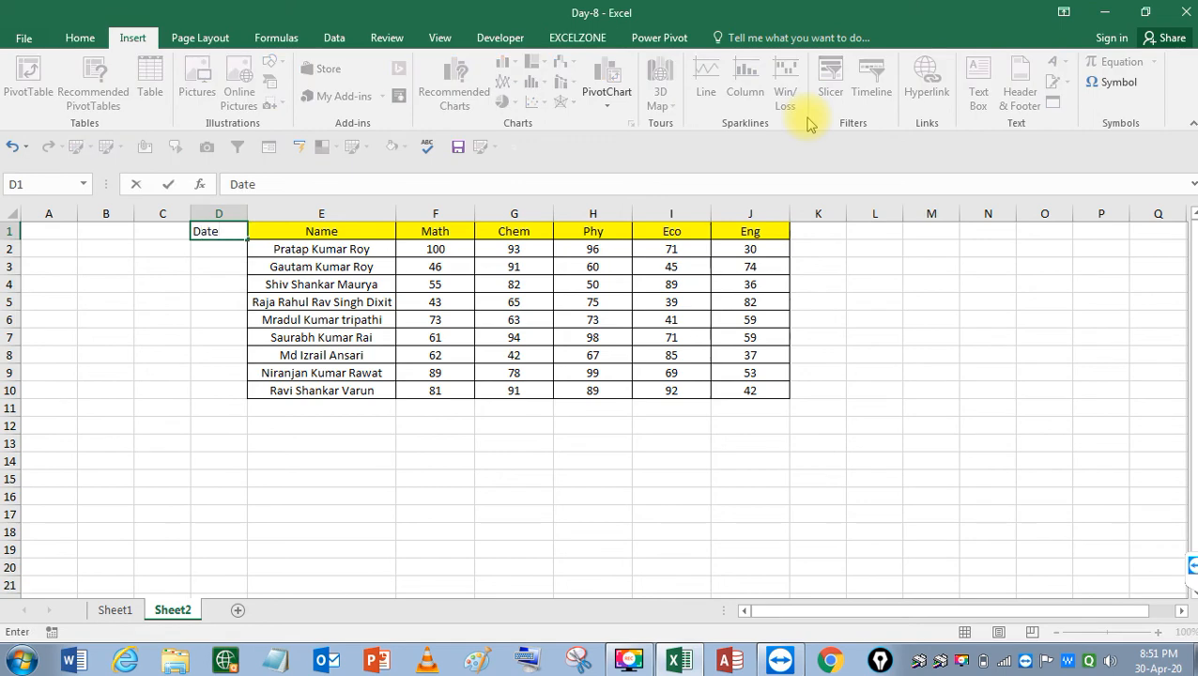
key("Return")
Enter 1jan in D2 and fill D3:D10 with a formula adding 1 to the date above
type("1jan")
key("Return")
key("Right")
key("Left")
type("=")
key("Up")
type("+1")
key("Return")
key("Up")
key("Right")
key("ctrl+Down")
key("Left")
key("ctrl+shift+Up")
key("ctrl+d")
Replace the date formulas in D2:D10 with their values
key("Up")
key("Up")
key("Up")
key("Up")
key("Up")
key("Up")
key("Up")
key("Up")
key("Up")
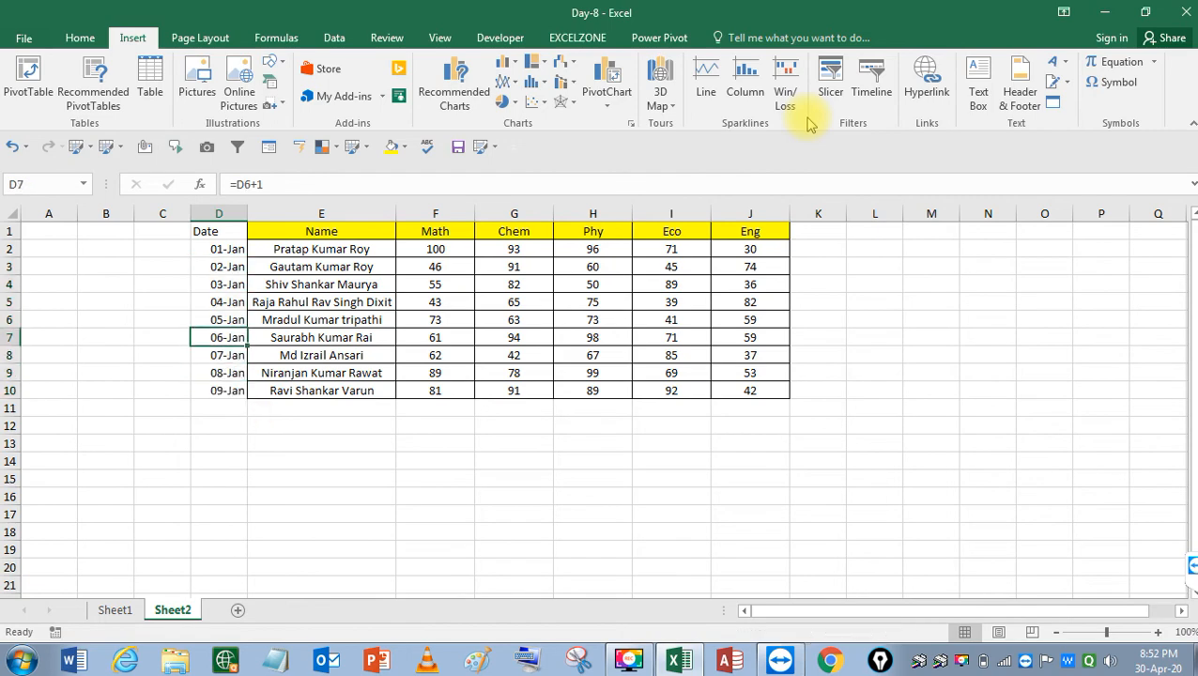
key("Down")
key("ctrl+shift+Down")
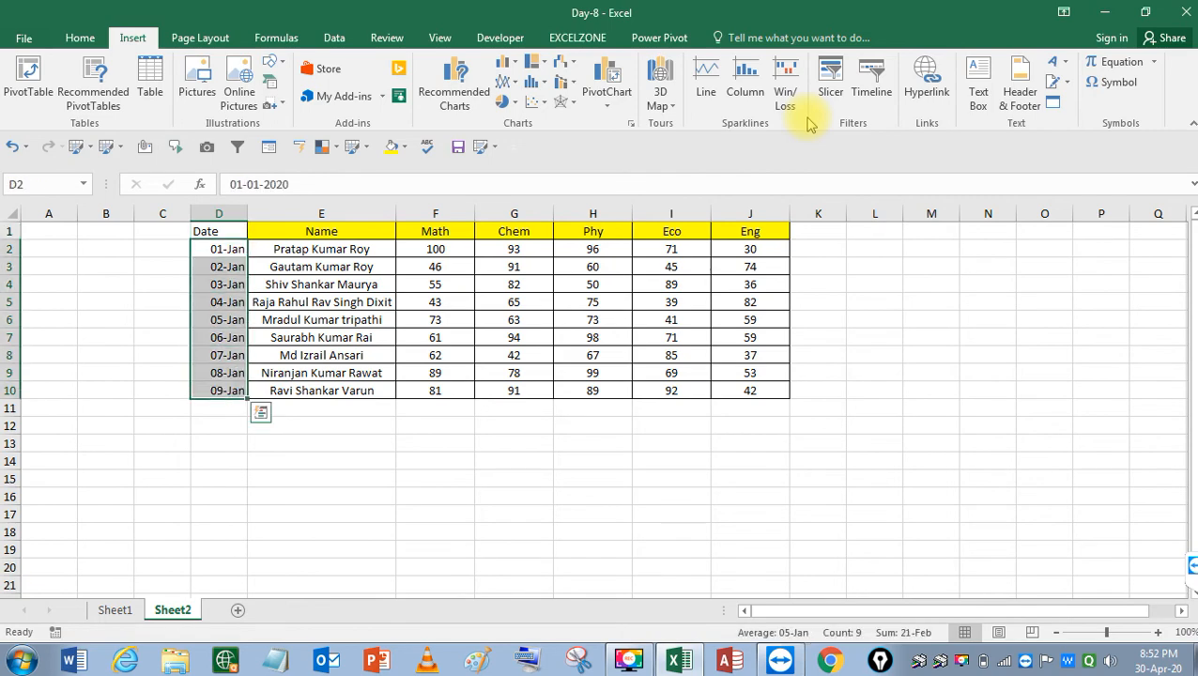
key("ctrl+c")
key("ctrl+alt+v")
key("v")
key("Return")
key("Escape")
Set the dates in D4 and D7 to 01-Jan
key("Down")
key("Down")
type("1-jan")
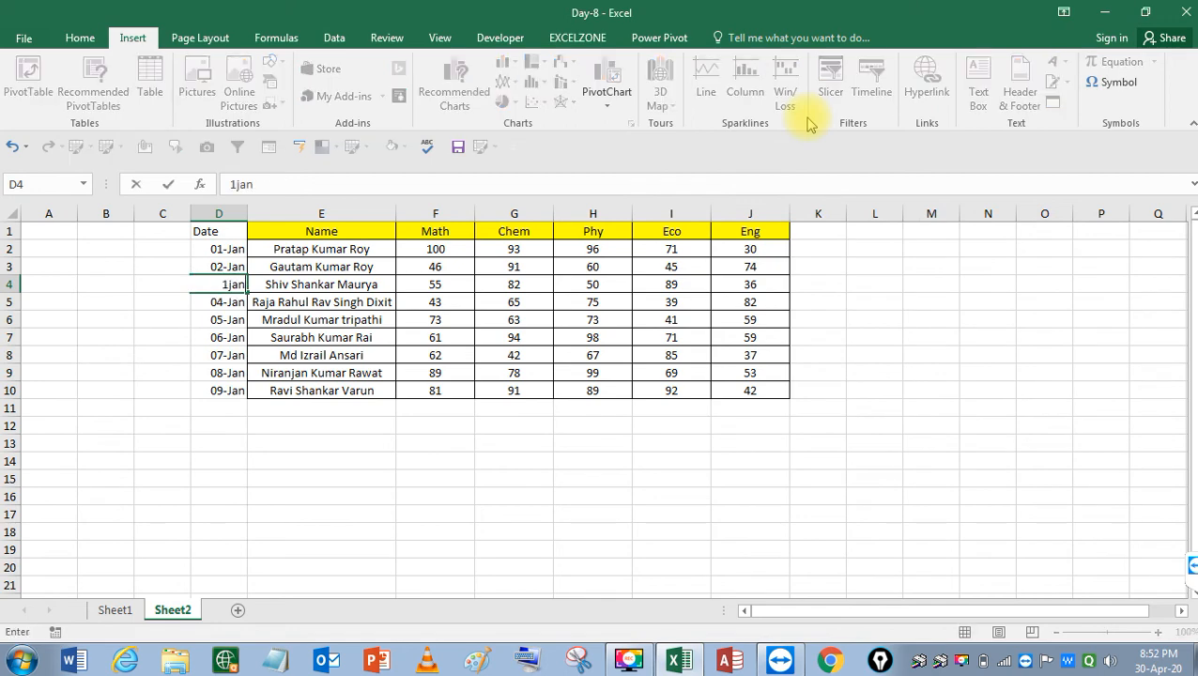
key("Return")
key("Down")
key("Down")
type("1-jan")
key("Return")
Copy the date in D8 down through D10
key("Down")
key("Up")
key("shift+Down")
key("shift+Down")
key("ctrl+d")
Set the dates in D5 and D6 to 02-Jan
key("Up")
key("Up")
key("Up")
key("Up")
key("Down")
type("2-jan")
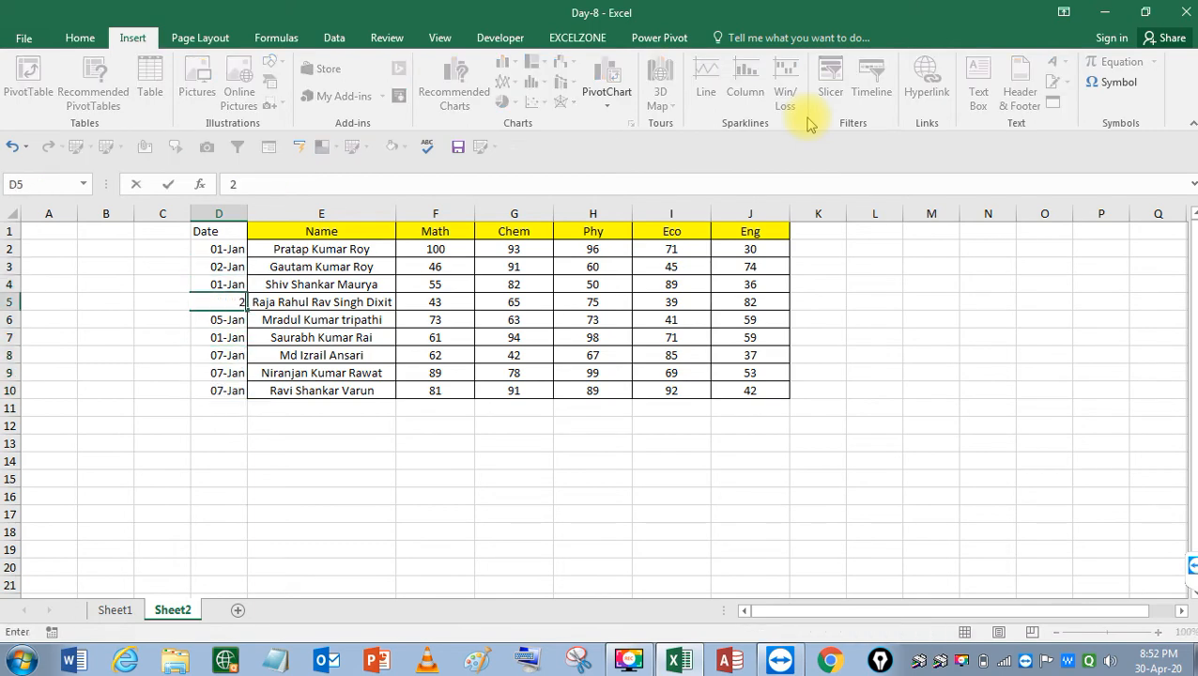
key("Return")
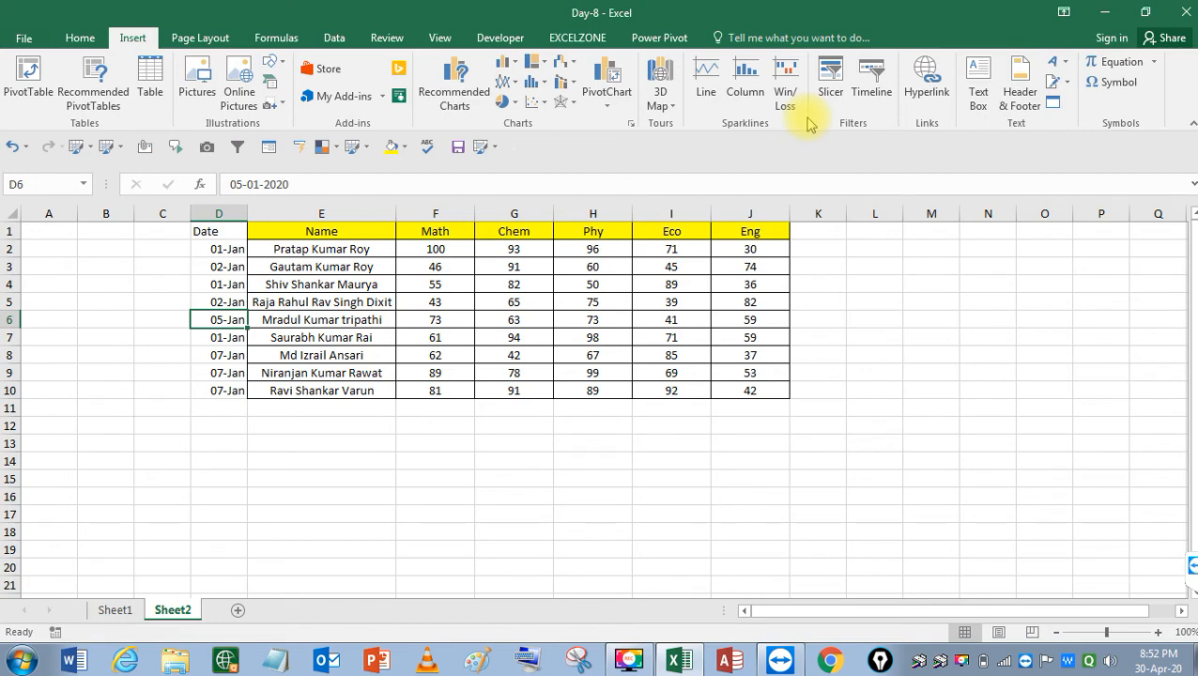
type("2-jan")
key("Return")
Set the dates in D8:D10 to 03-Jan
key("Down")
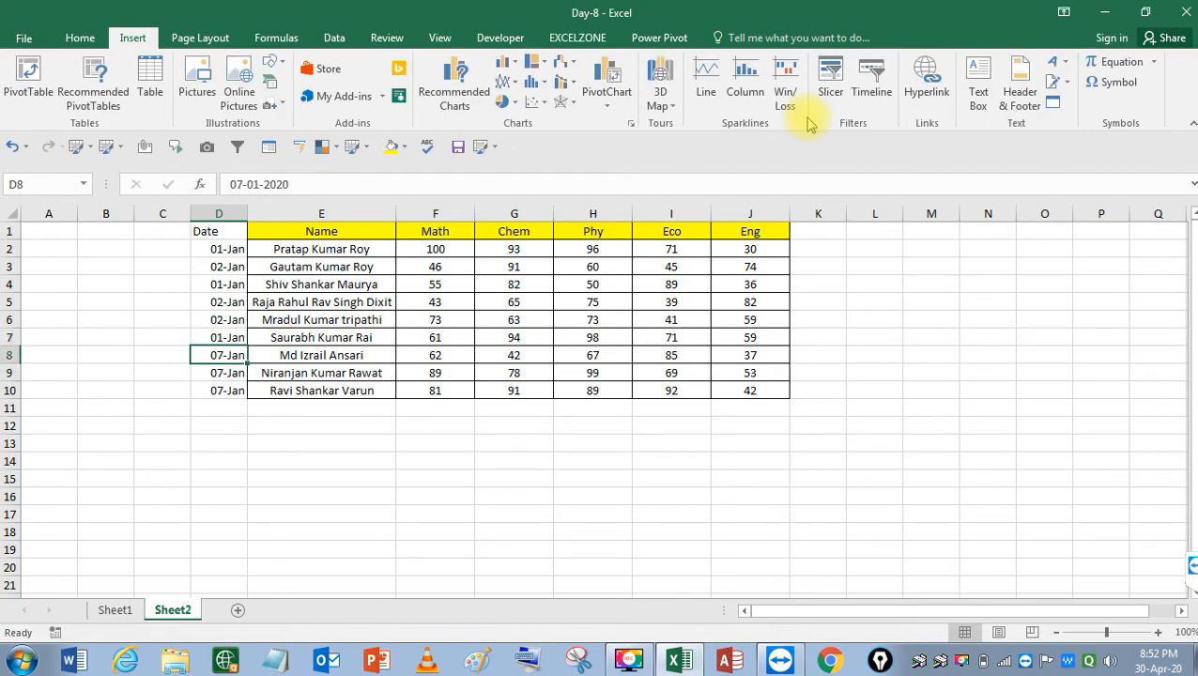
type("3-jan")
key("shift+Down")
key("shift+Down")
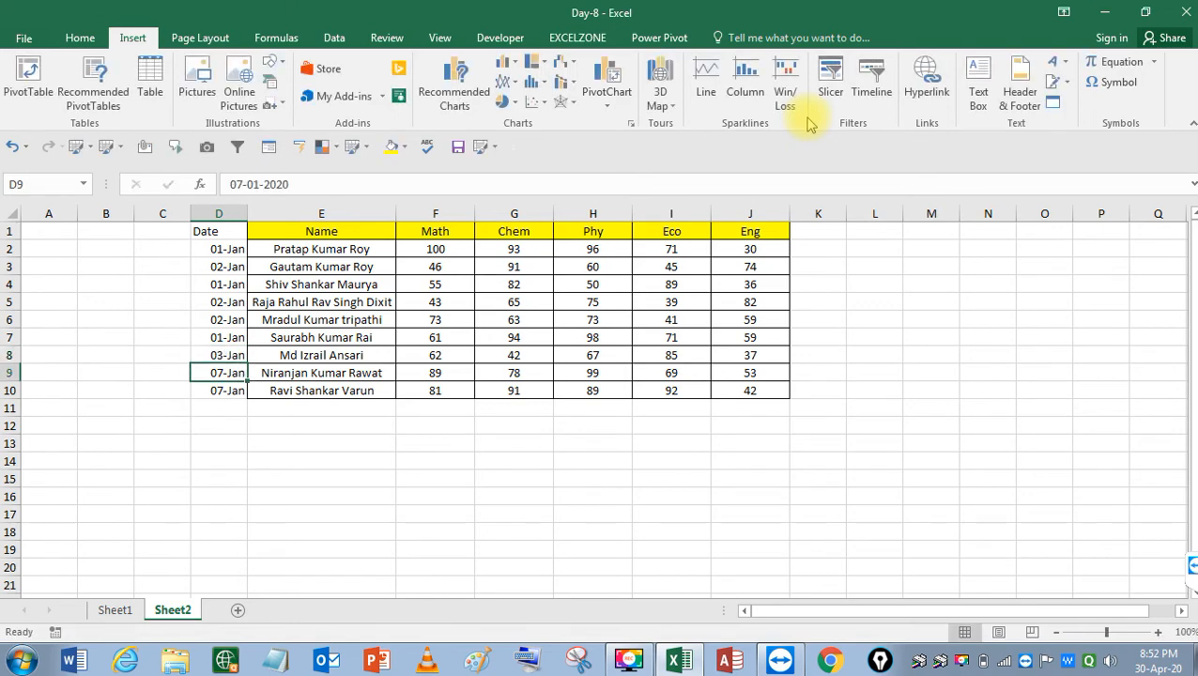
key("ctrl+d")
Apply all borders to the whole marks table D1:J10, including the Date column
key("Up")
key("Up")
key("Up")
key("Up")
key("Up")
key("Up")
key("Up")
key("ctrl+a")
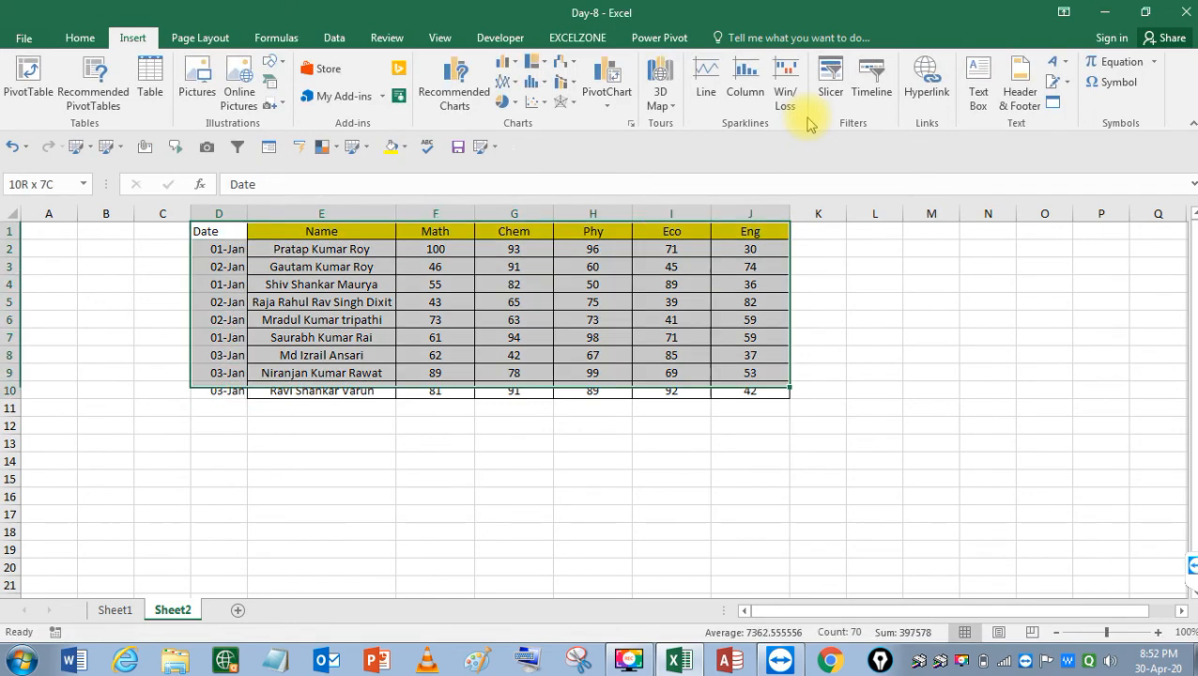
key("alt+h")
key("b")
key("a")
key("Up")
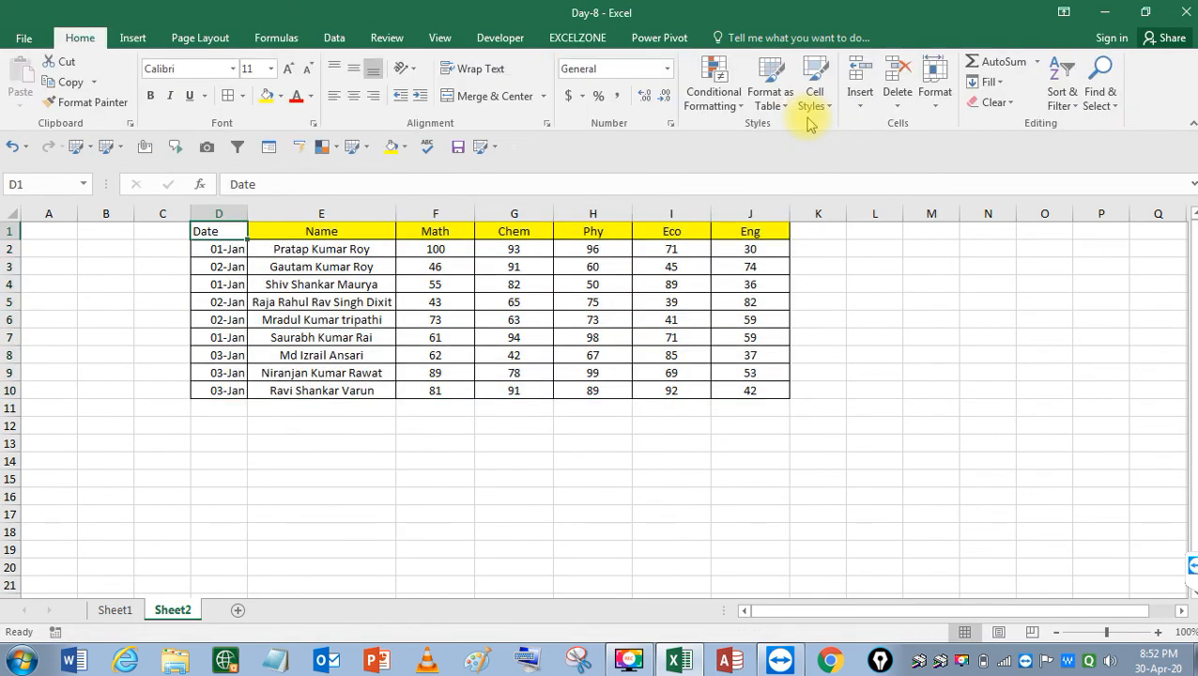
Copy only the formatting of the Name header in E1 onto the Date header in D1
key("Right")
key("ctrl+c")
key("Left")
key("alt+e")
key("s")
key("t")
key("Return")
key("Down")
key("Escape")
key("Up")
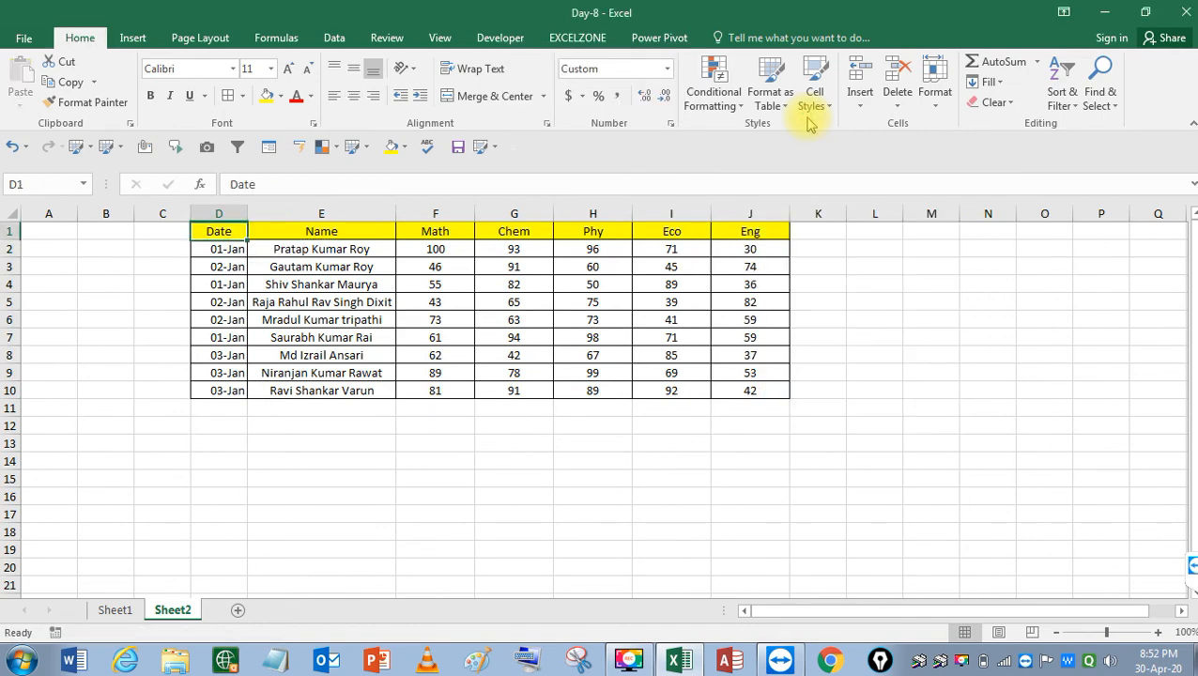
Create a PivotTable on a new worksheet from the marks table D1:J10
key("ctrl+shift+Right")
key("ctrl+shift+Down")
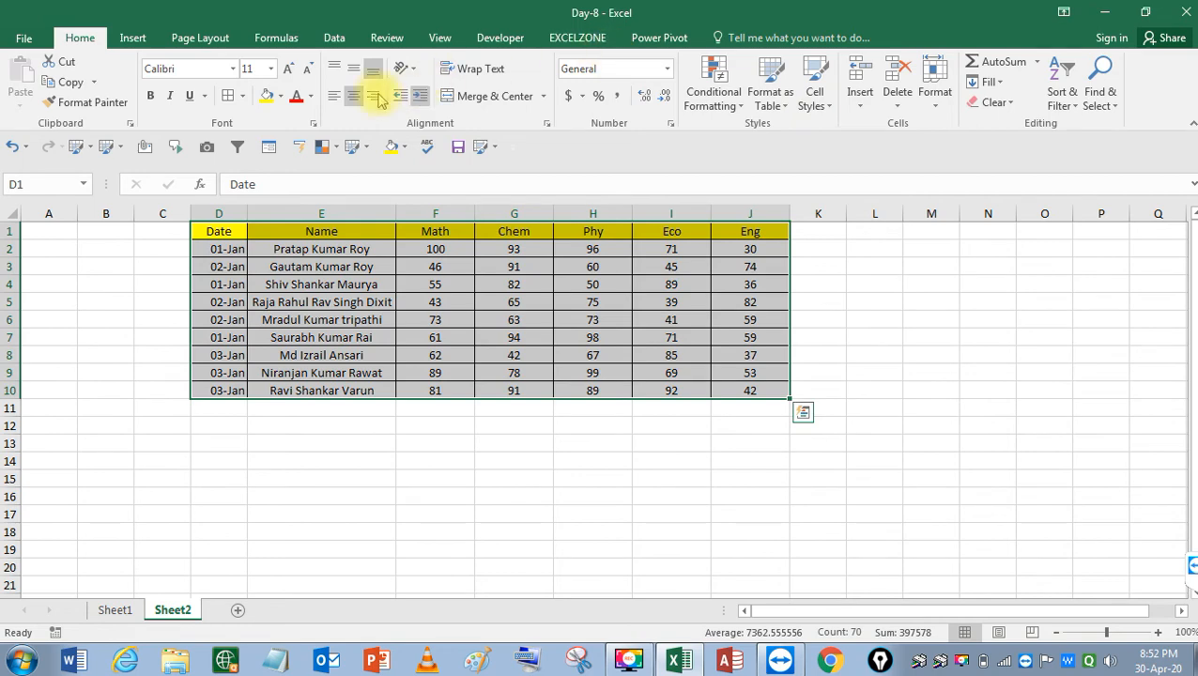
left_click(132, 37)
left_click(31, 85)
left_click(926, 427)
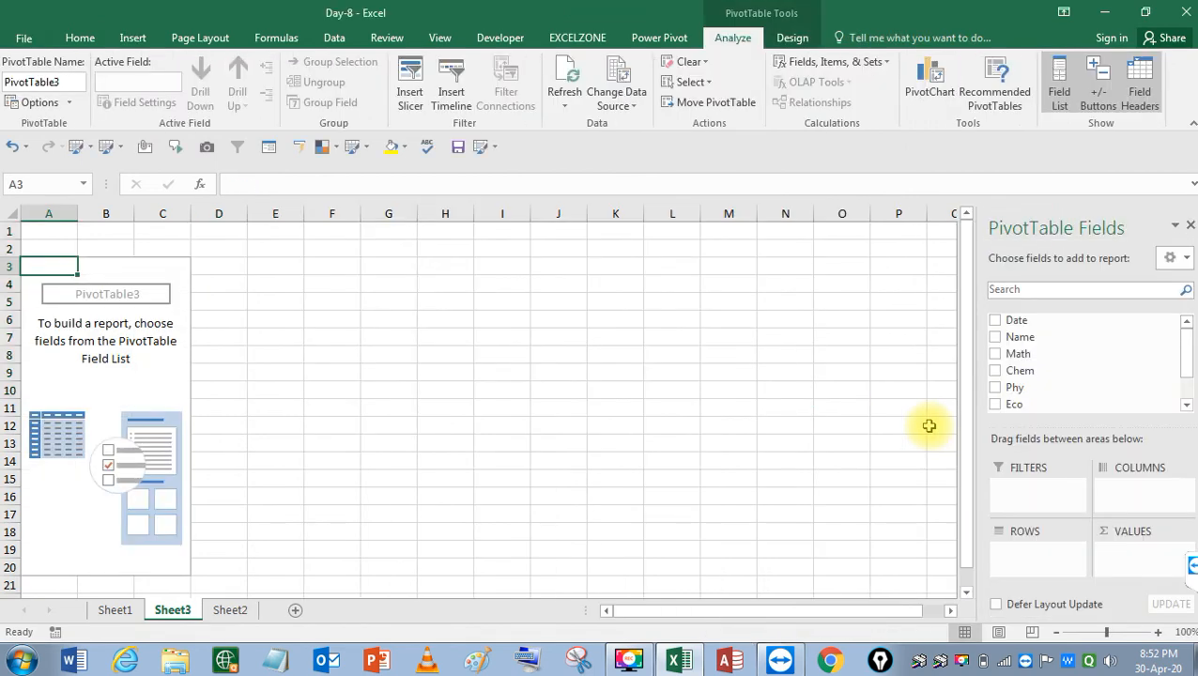
Add Name to the PivotTable rows and the sums of Phy and Eco to its values
left_click_drag(1019, 335, 1040, 561)
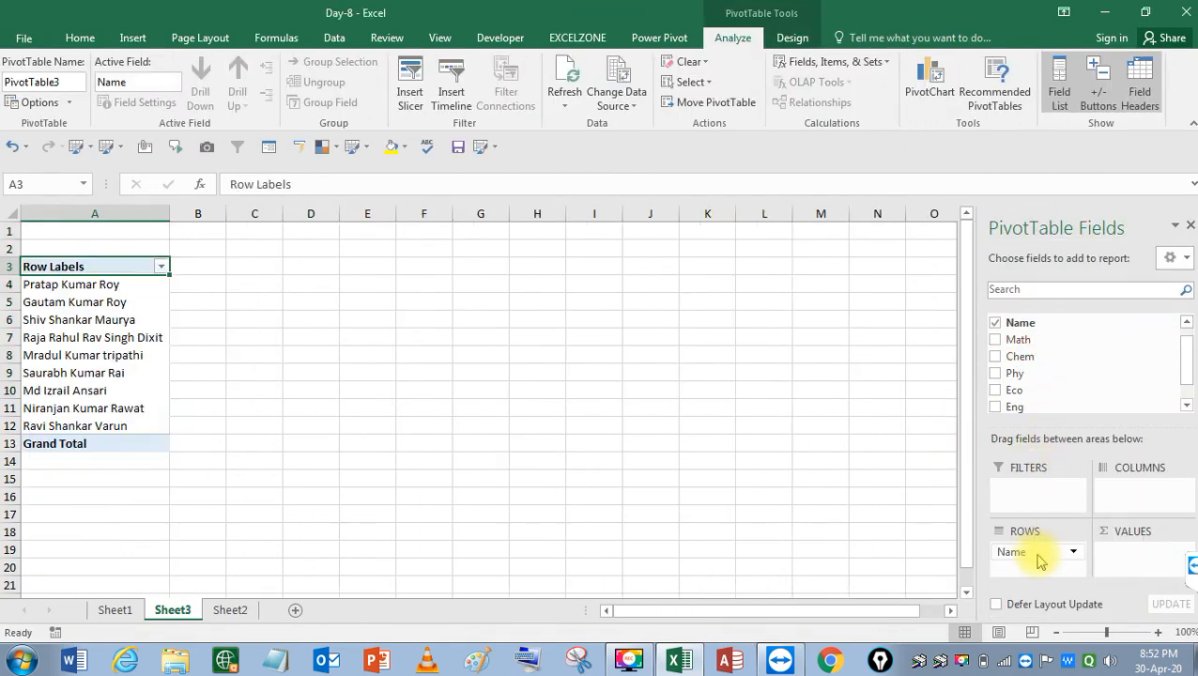
left_click_drag(1015, 374, 1139, 556)
left_click_drag(1016, 404, 1174, 568)
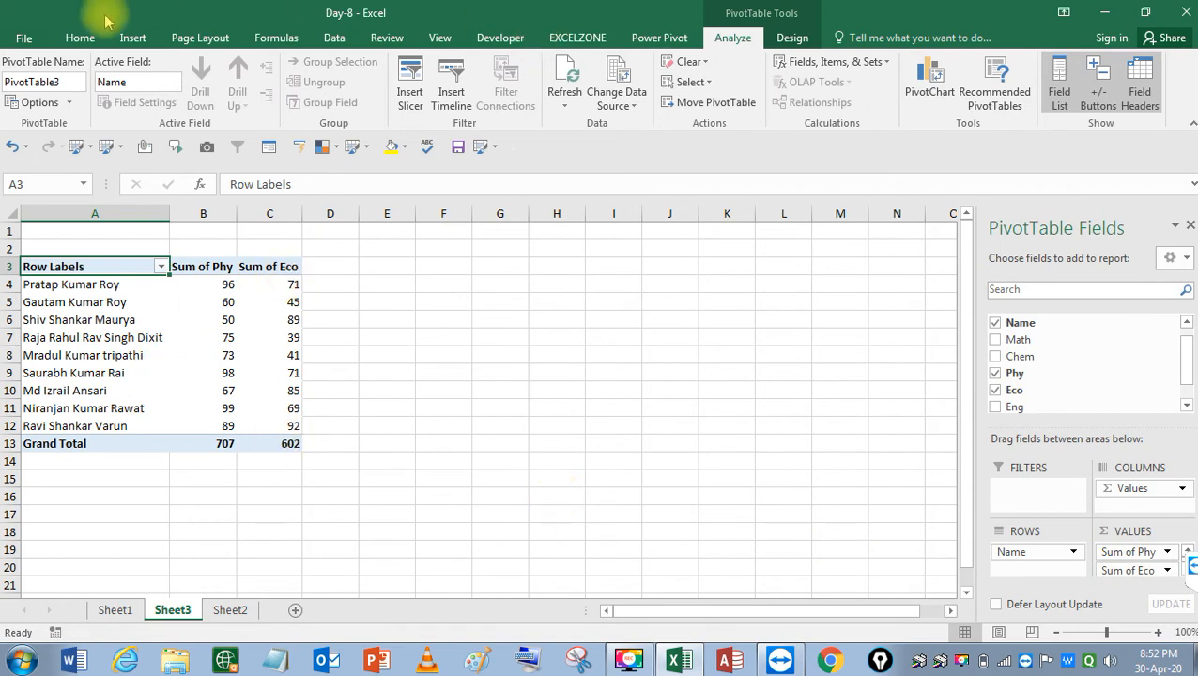
Insert a slicer for the Date field and filter the PivotTable to 01-Jan
left_click(129, 38)
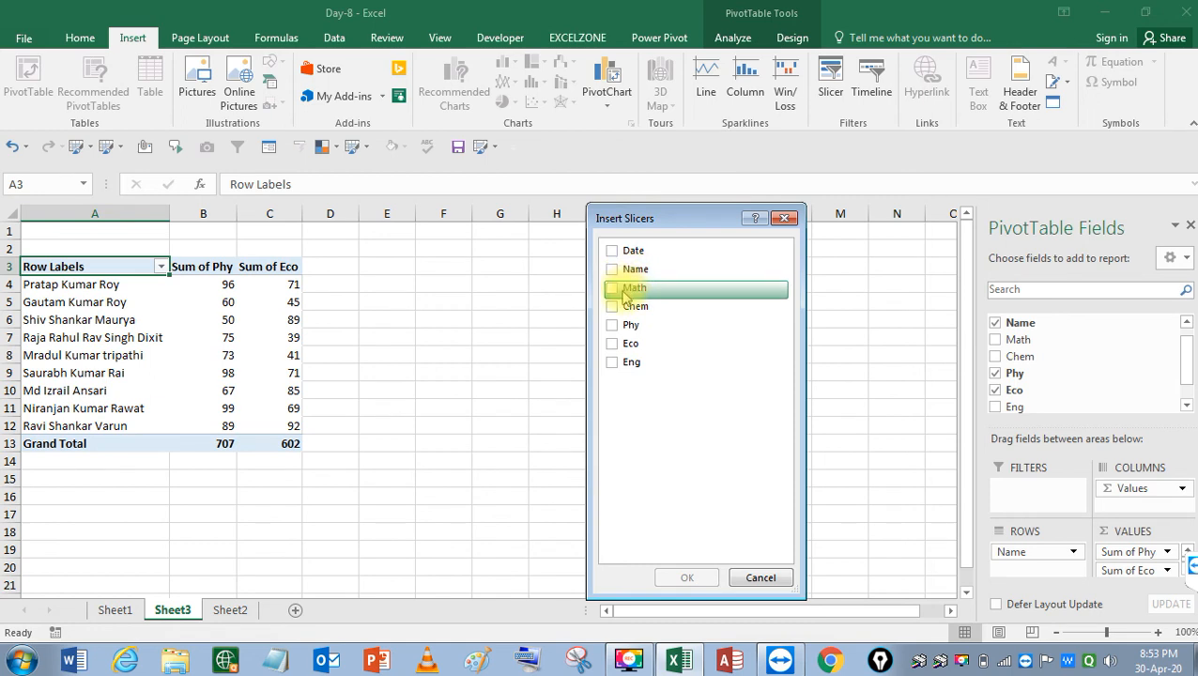
left_click(612, 250)
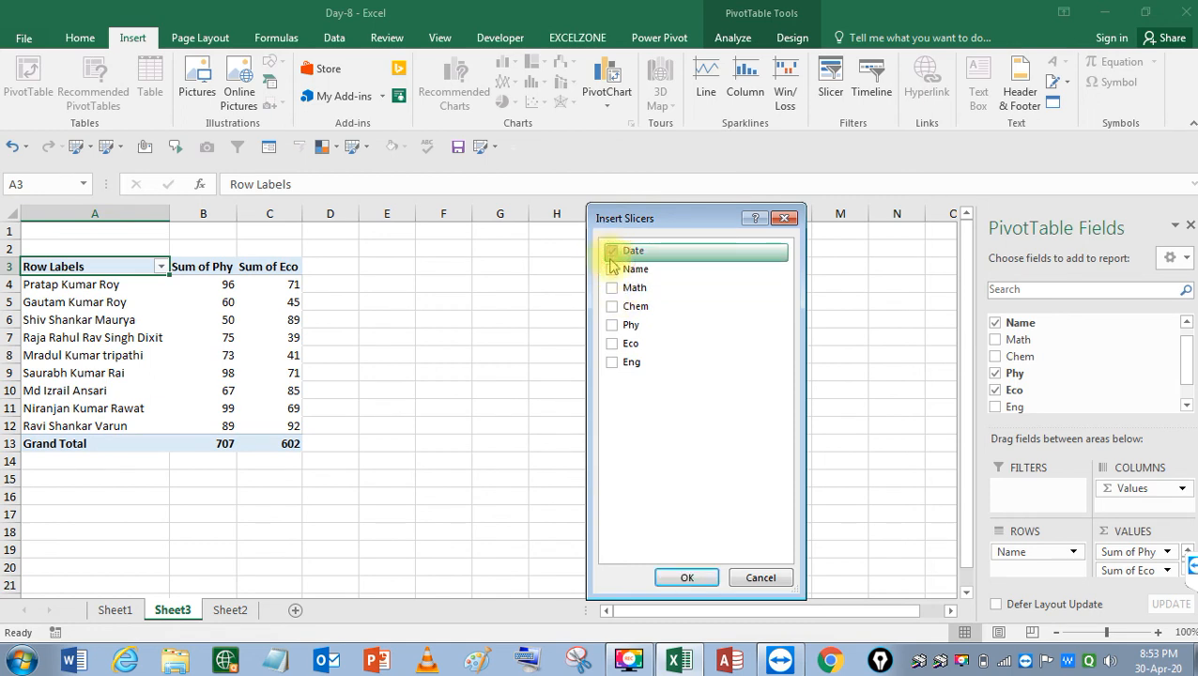
left_click(697, 577)
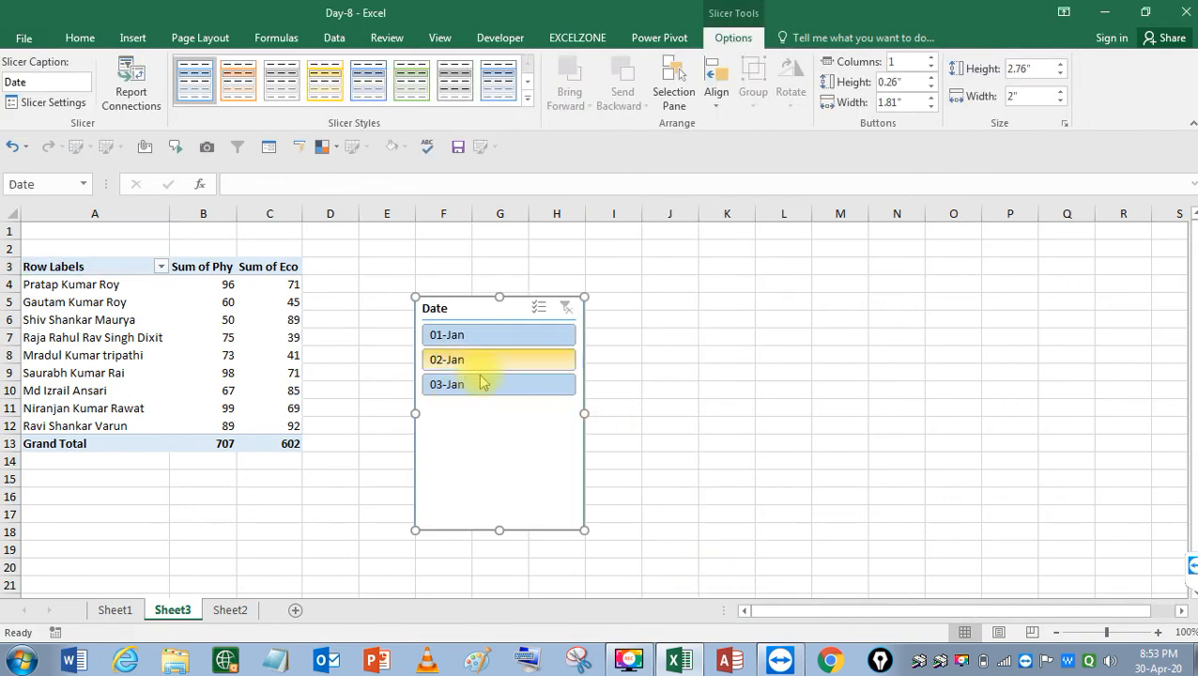
left_click(460, 340)
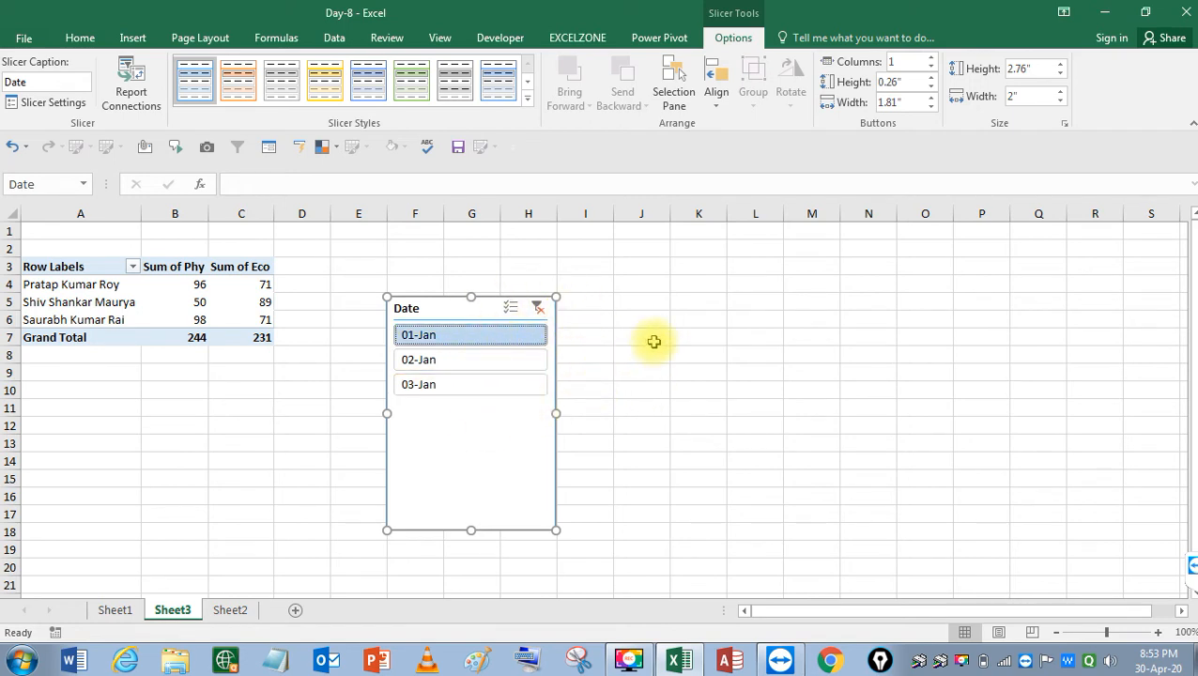
Move the Date slicer closer to the PivotTable, with its upper edge level with row 3
left_click_drag(403, 309, 384, 289)
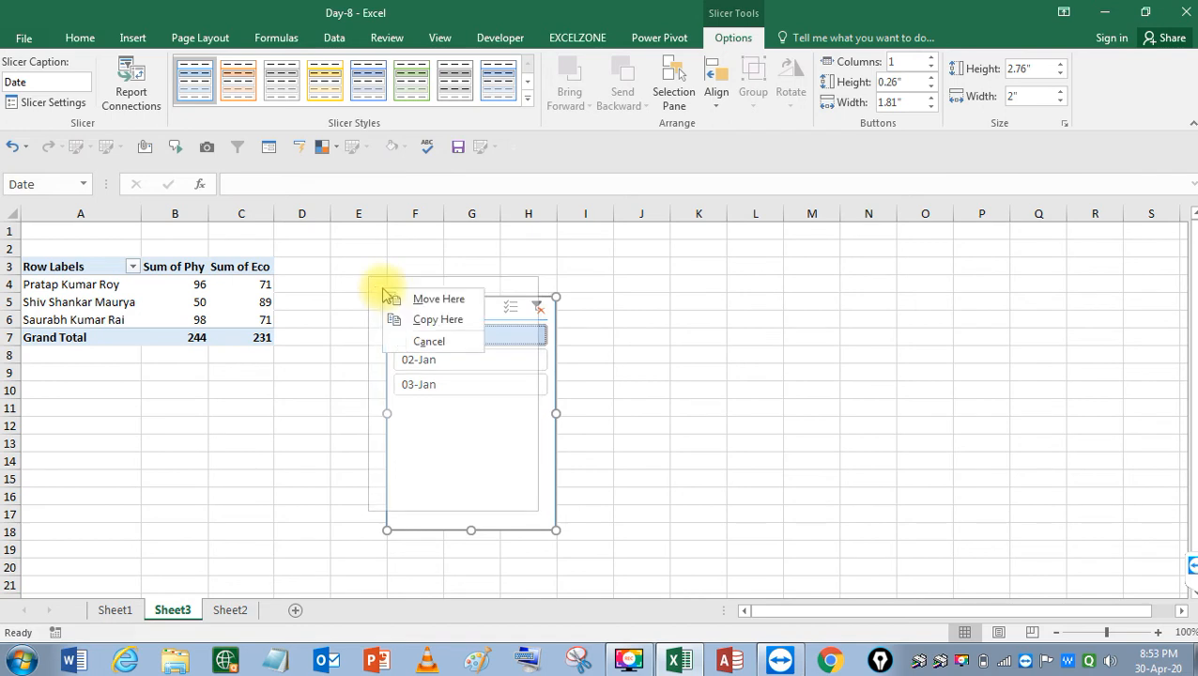
left_click(638, 338)
left_click_drag(467, 307, 430, 277)
left_click(664, 321)
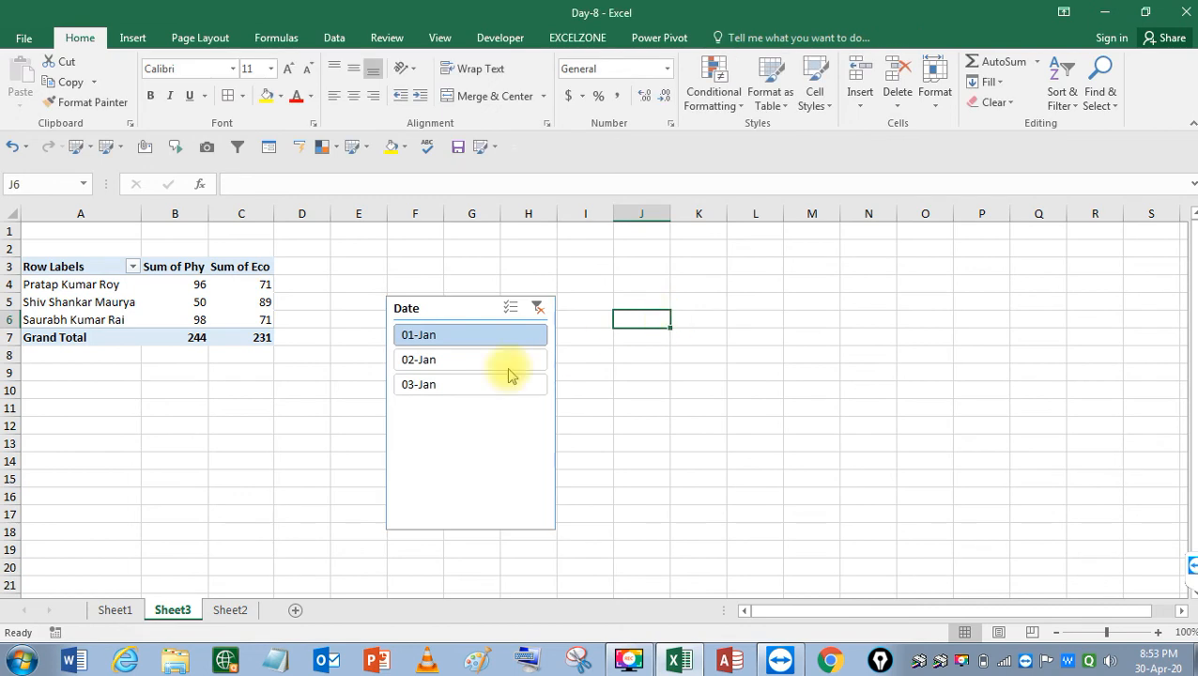
left_click(421, 303)
left_click_drag(421, 303, 381, 264)
left_click(626, 324)
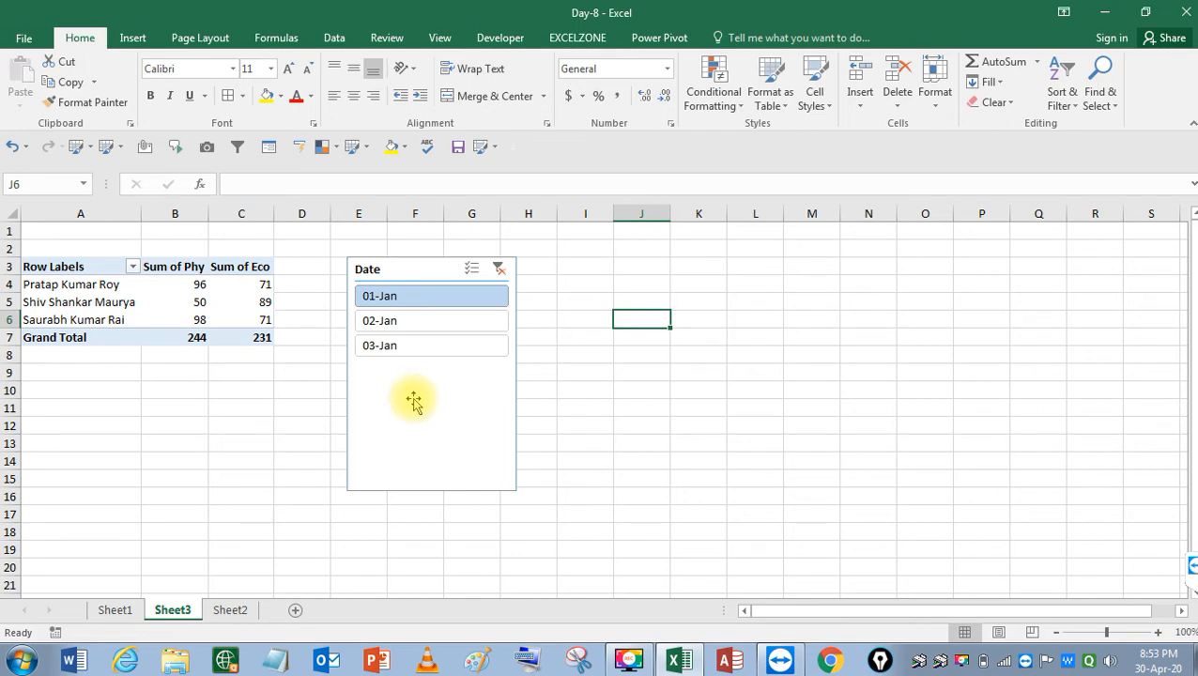
Add 03-Jan to the Date slicer's selection and clear the slicer's filter
left_click(414, 347, "ctrl")
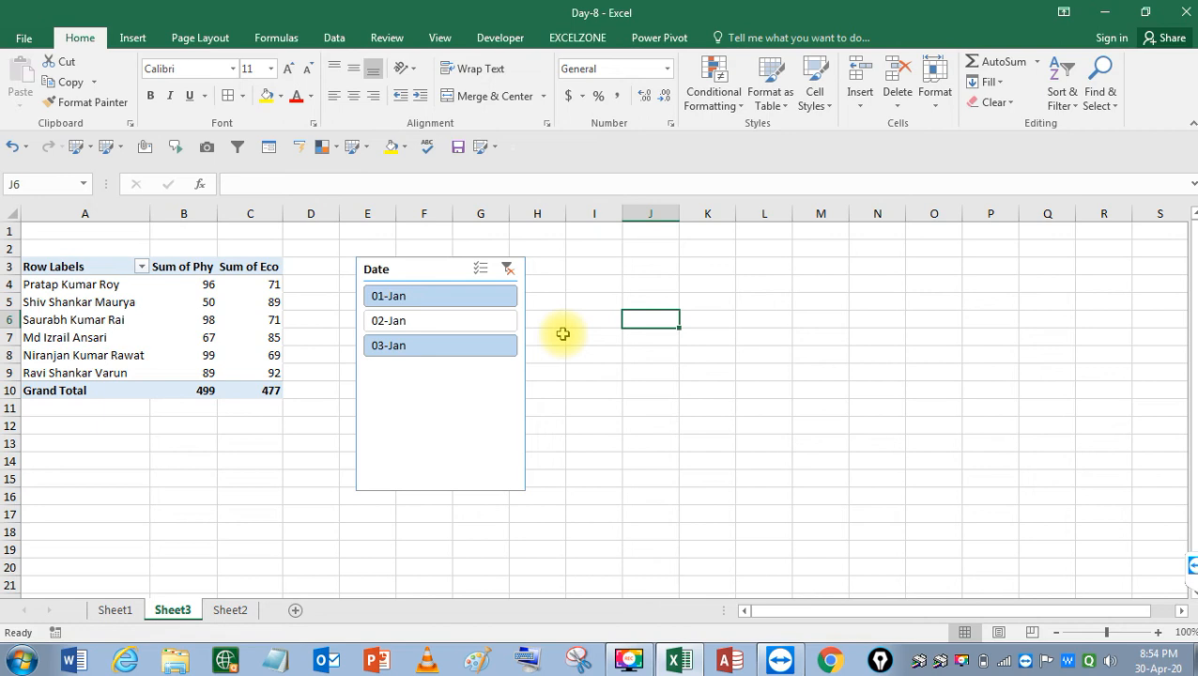
left_click(508, 270)
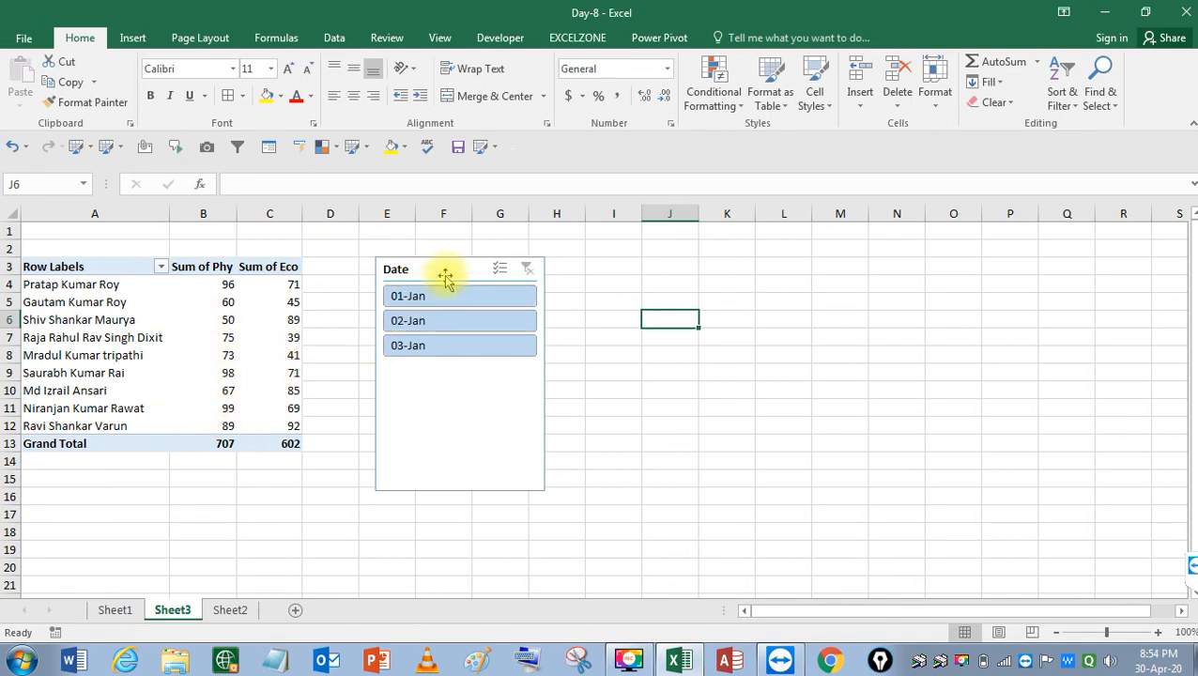
Move the Date slicer beside the PivotTable and shorten it to end around row 13
left_click_drag(437, 272, 395, 266)
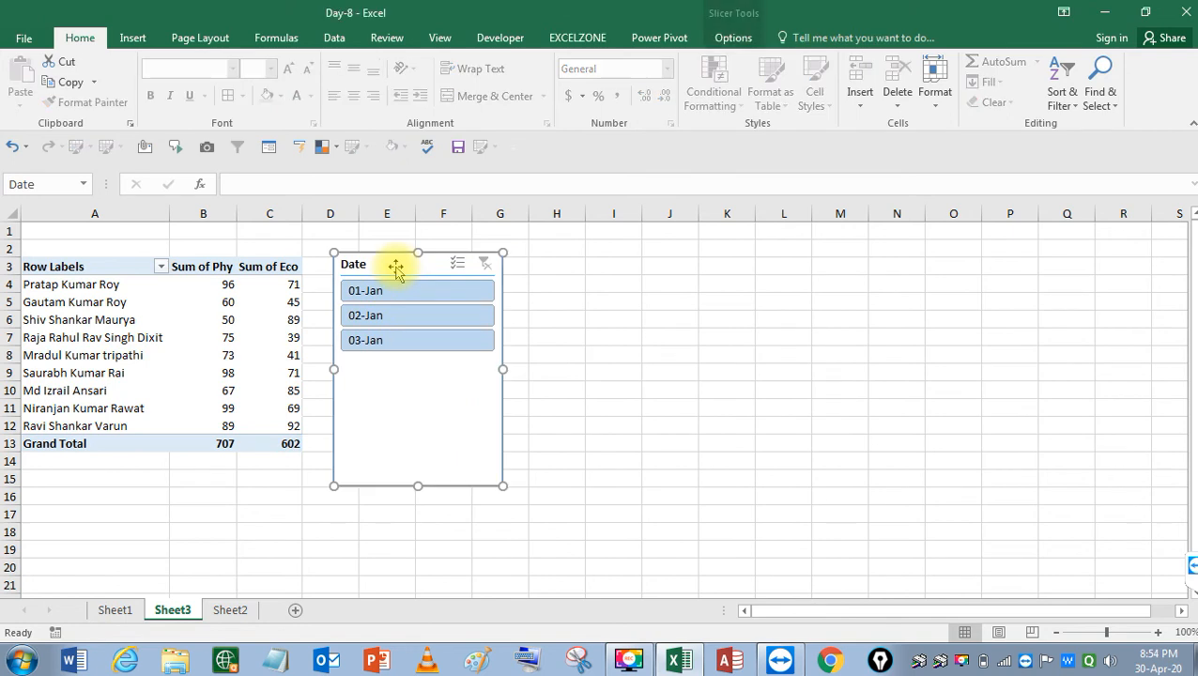
left_click_drag(418, 486, 409, 457)
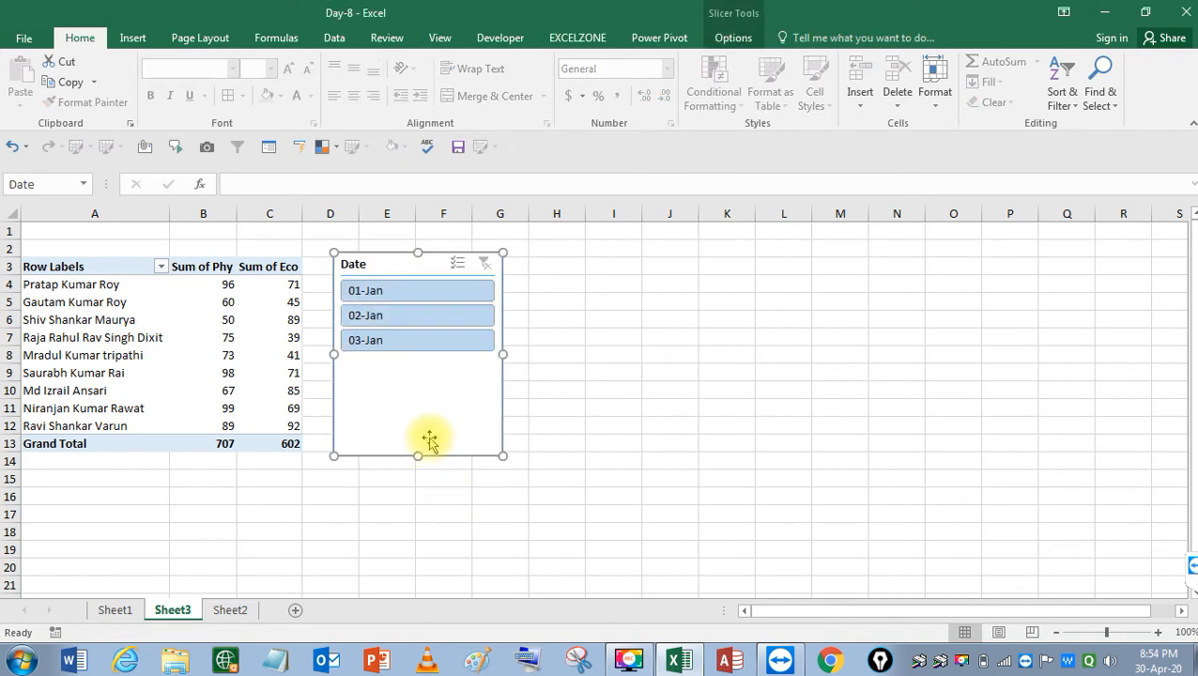
Review the Date slicer's settings for name, header, item sorting and items with no data, leaving them as they are
left_click(546, 370)
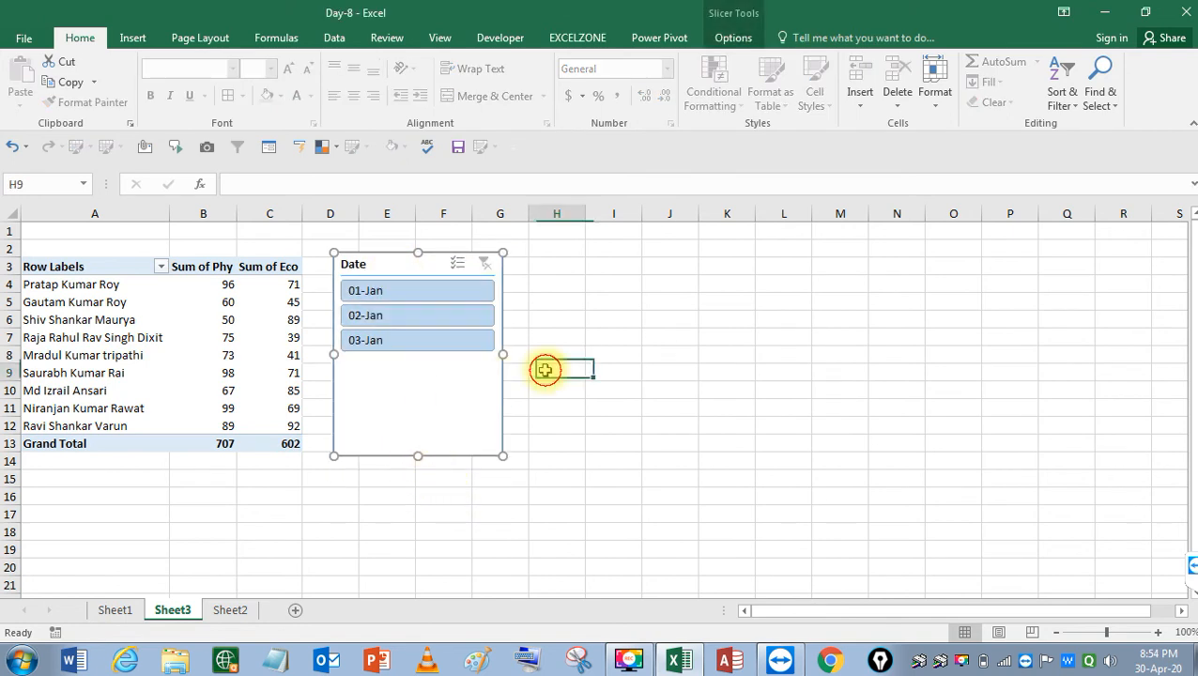
left_click(413, 266)
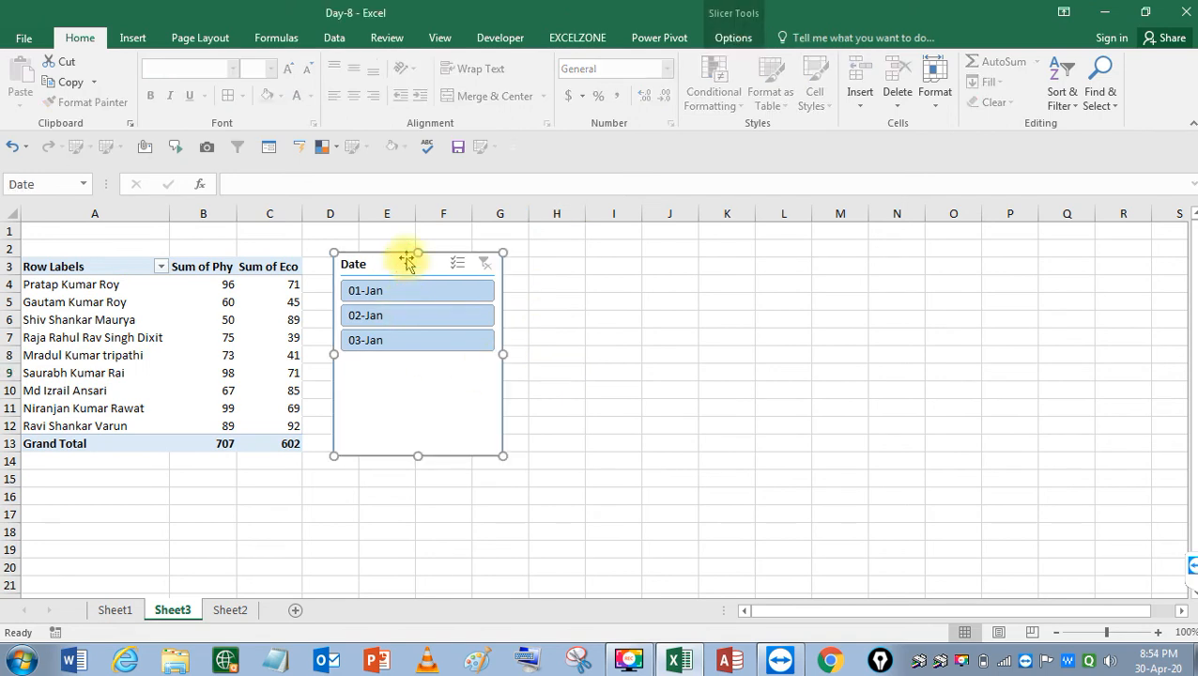
left_click(738, 39)
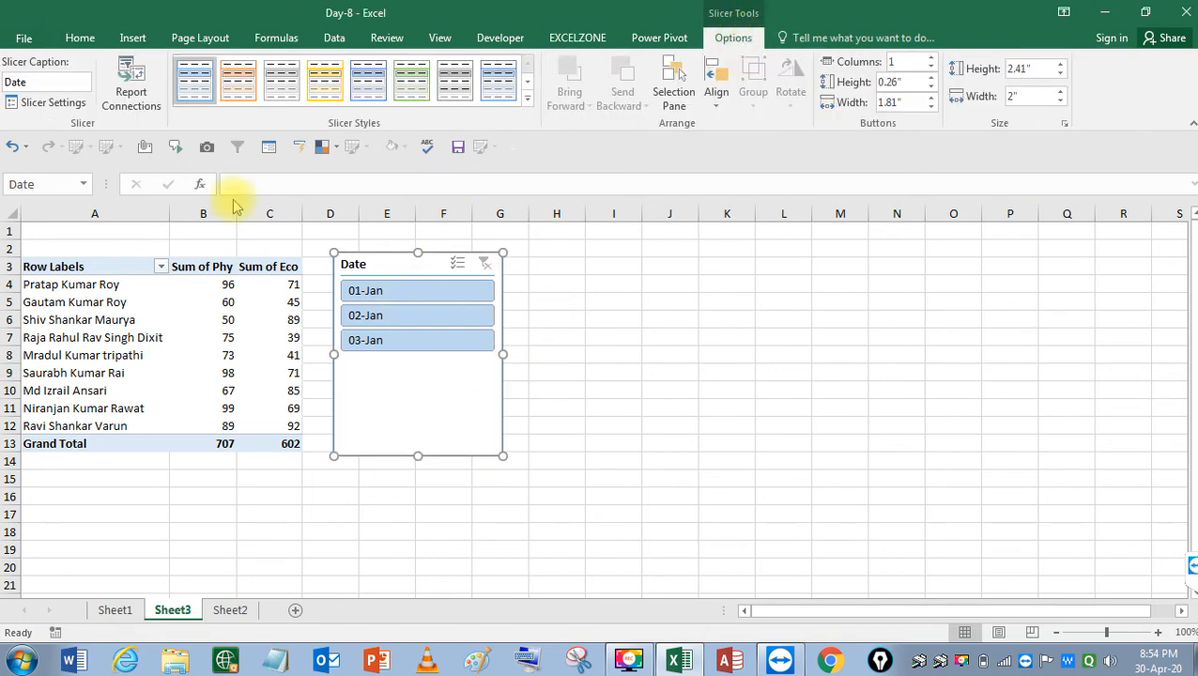
left_click(46, 103)
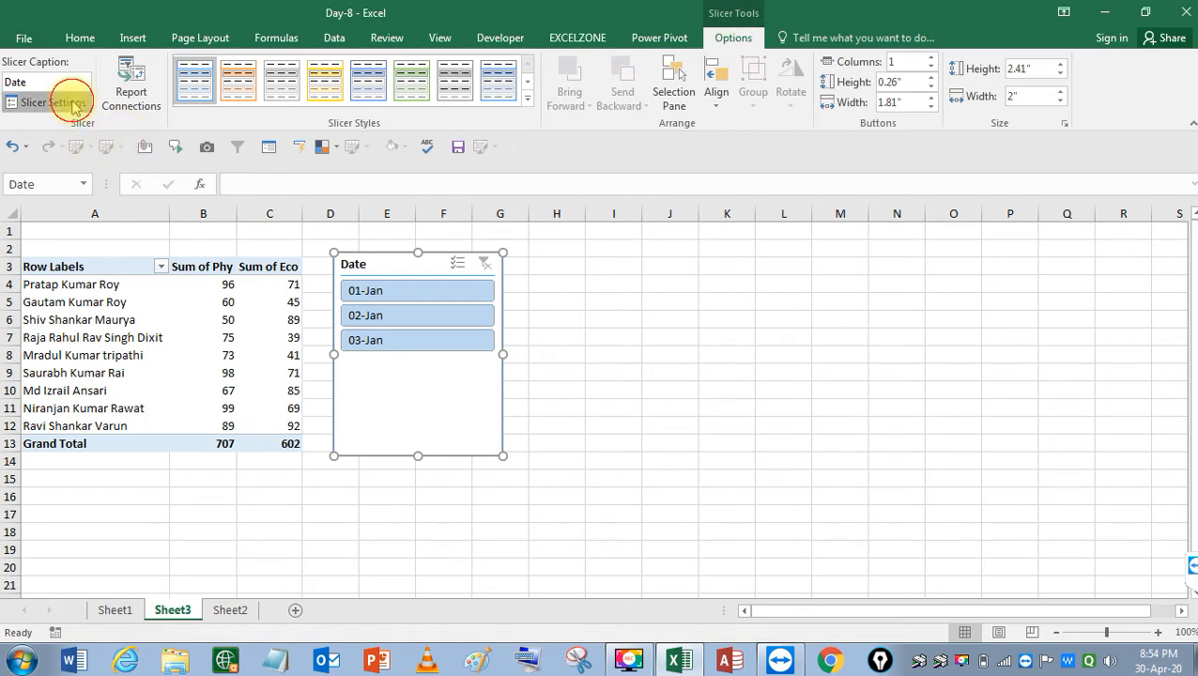
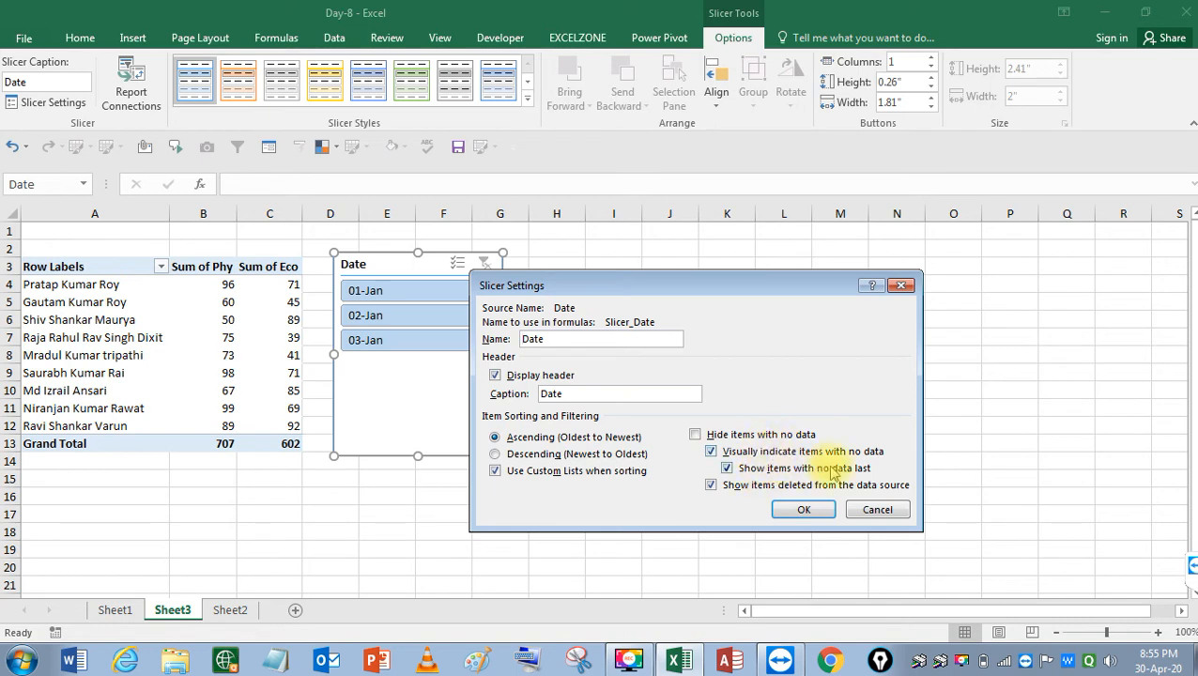
left_click(877, 512)
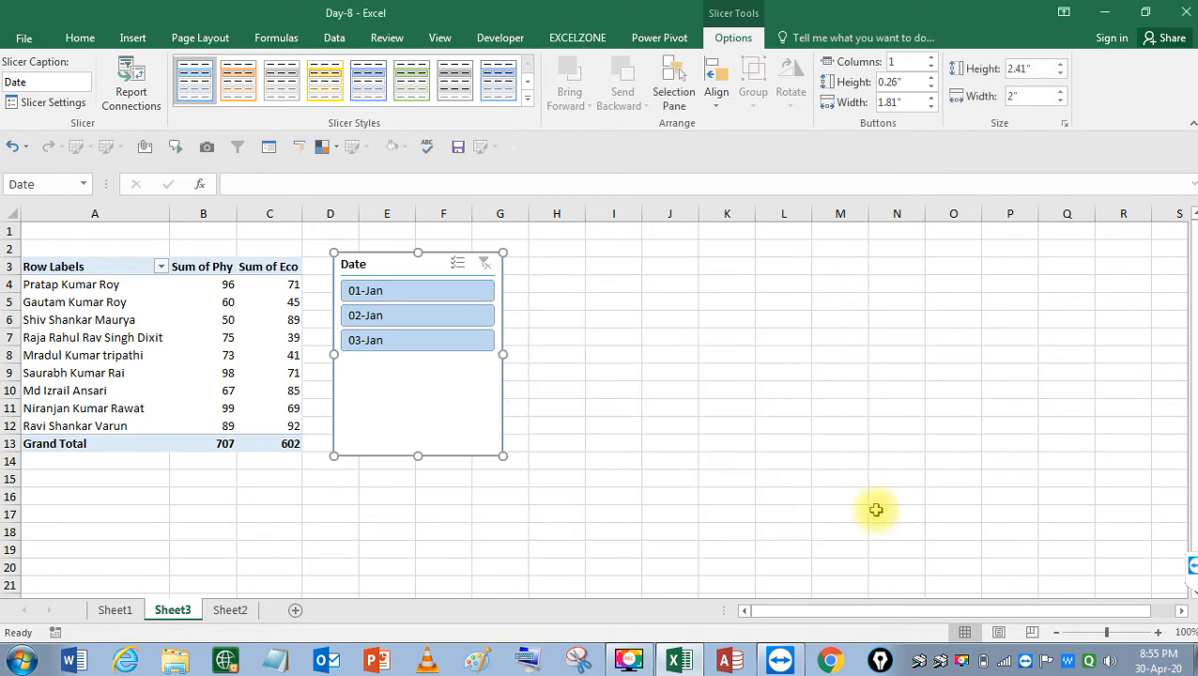
Examine which PivotTable reports are connected to the Date slicer, without altering the report connections
left_click(133, 40)
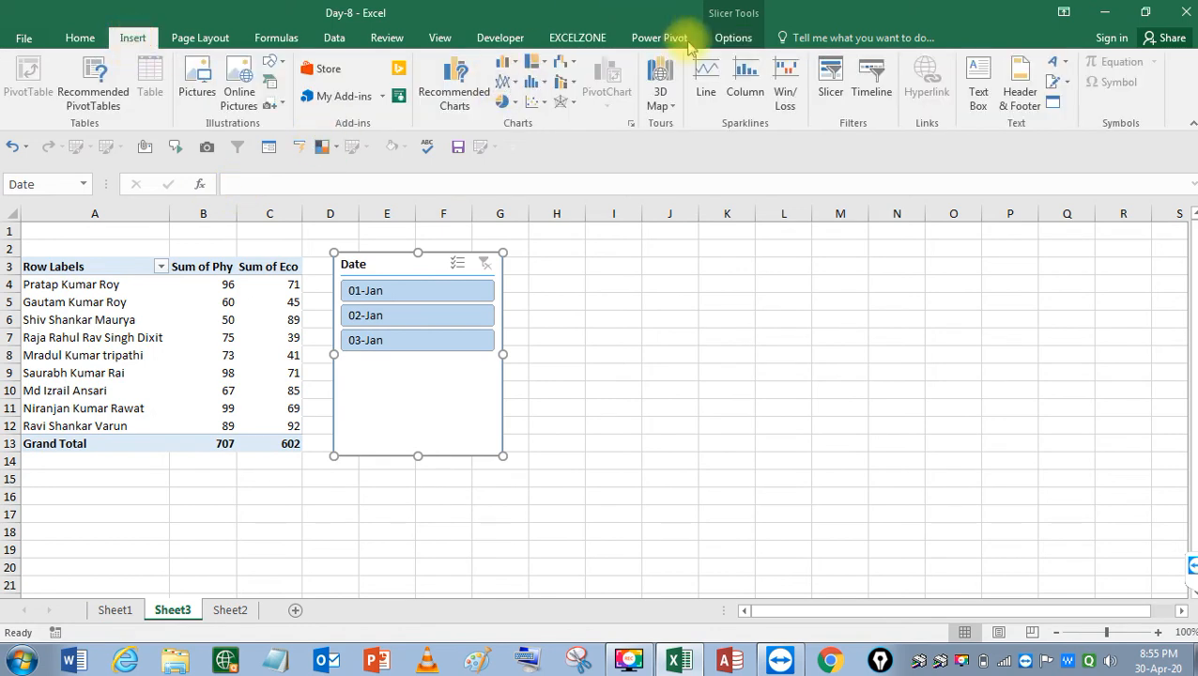
left_click(728, 38)
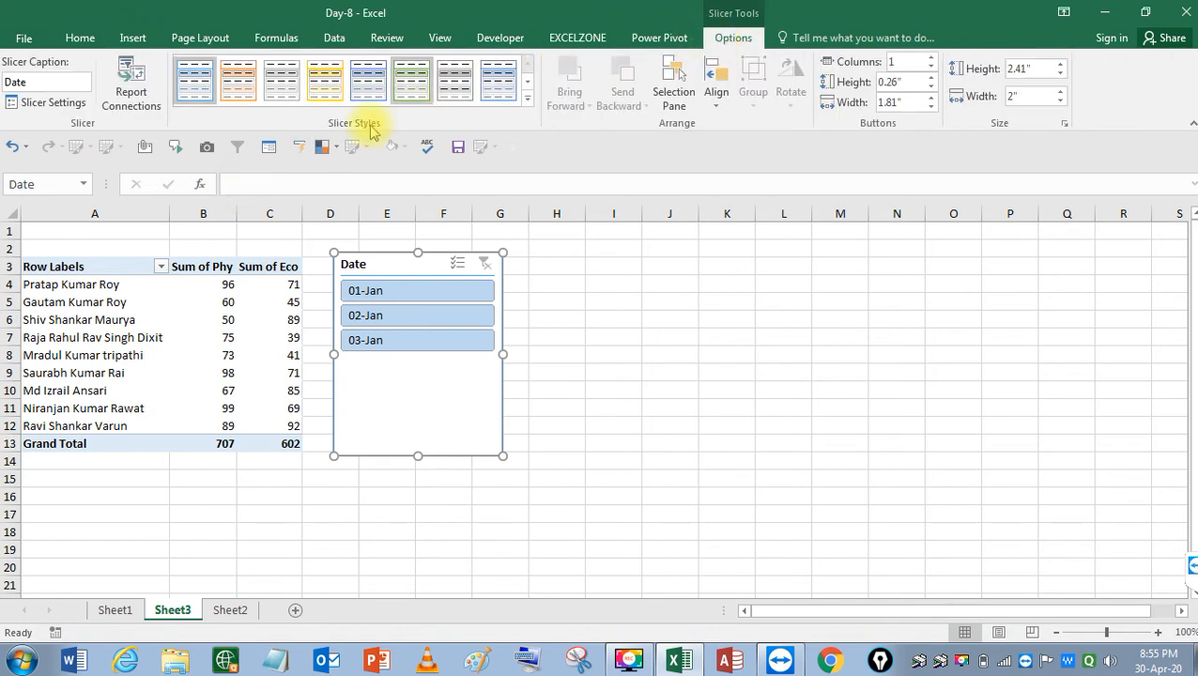
left_click(135, 89)
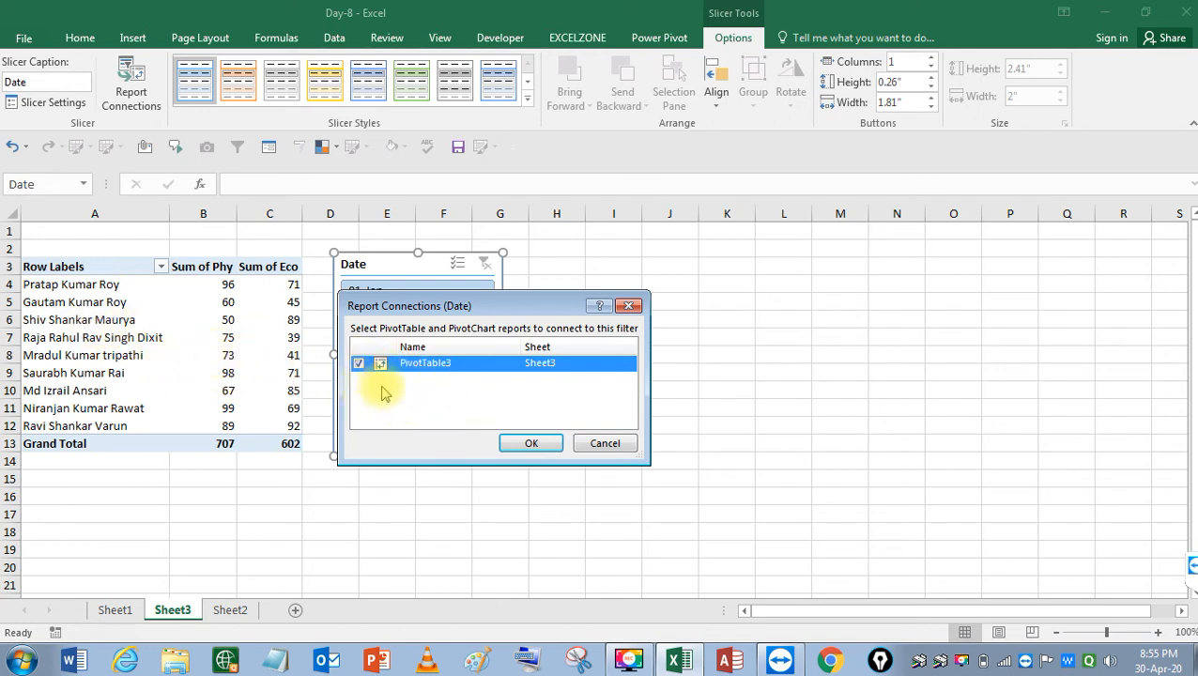
left_click_drag(408, 312, 639, 289)
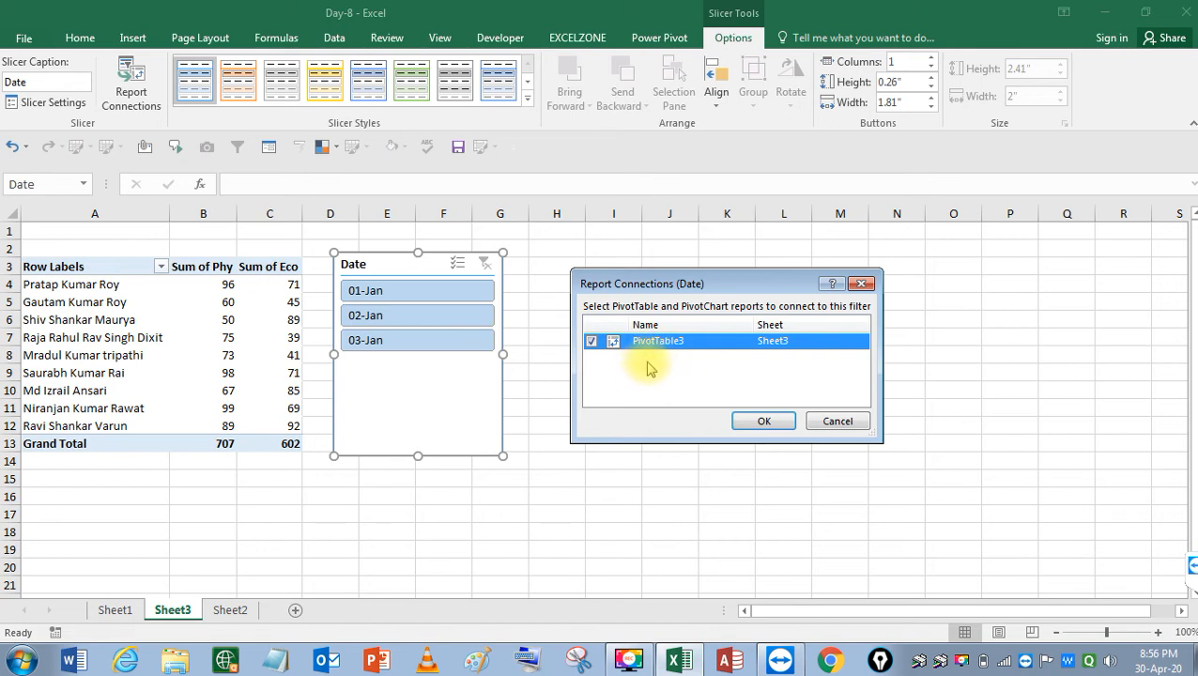
left_click(836, 423)
left_click(837, 411)
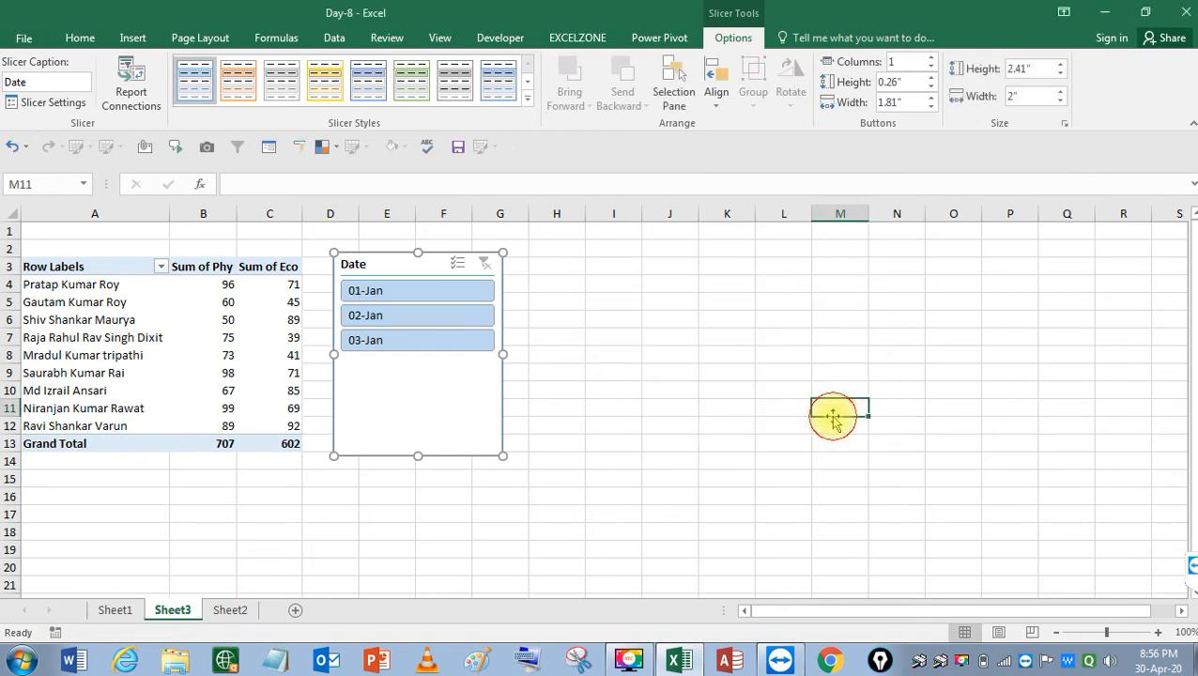
Apply the dark blue style, fifth in the Dark group of slicer styles, to the Date slicer
left_click(400, 261)
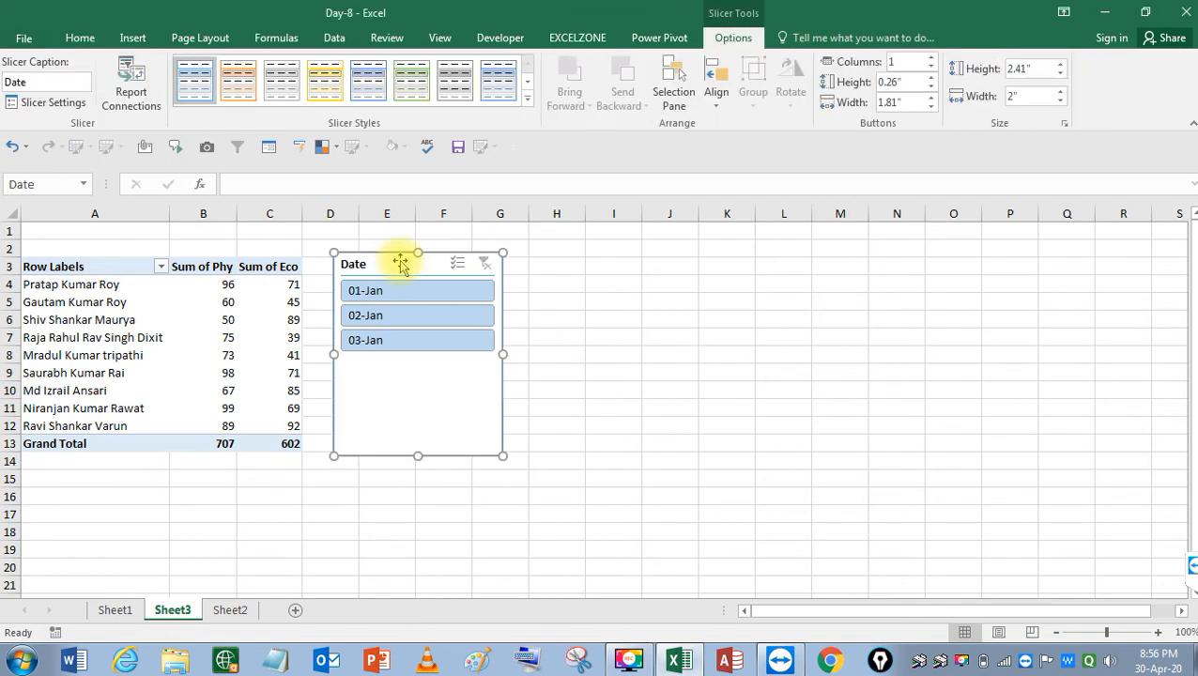
left_click(527, 100)
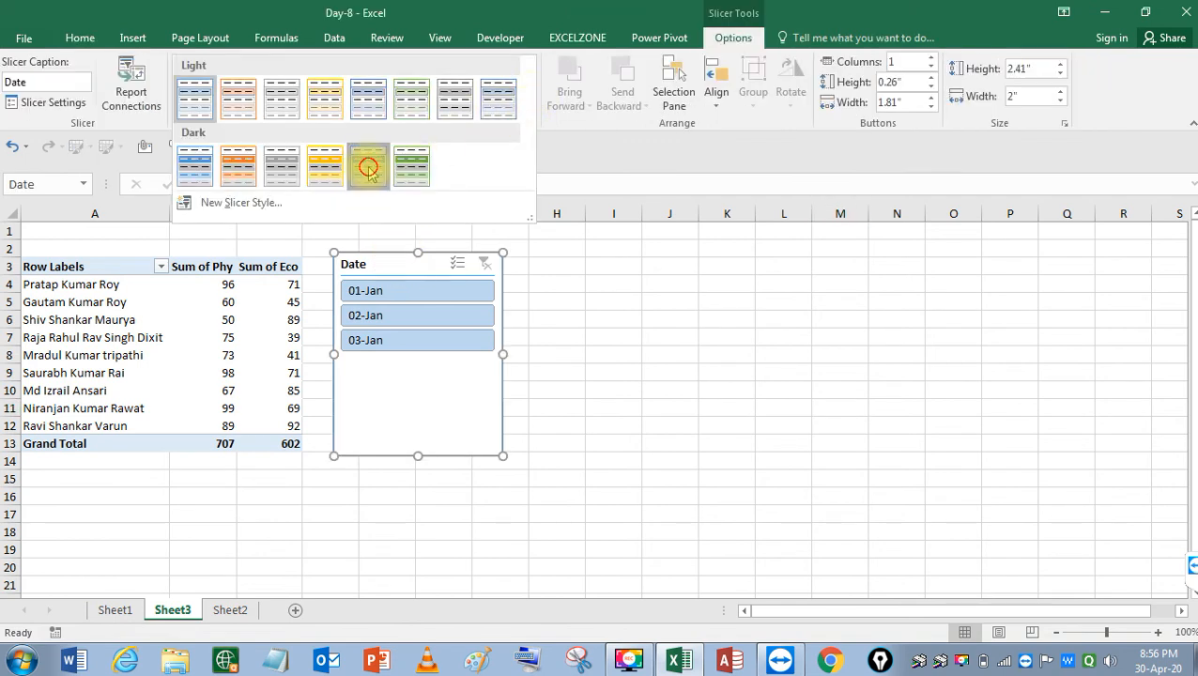
left_click(368, 169)
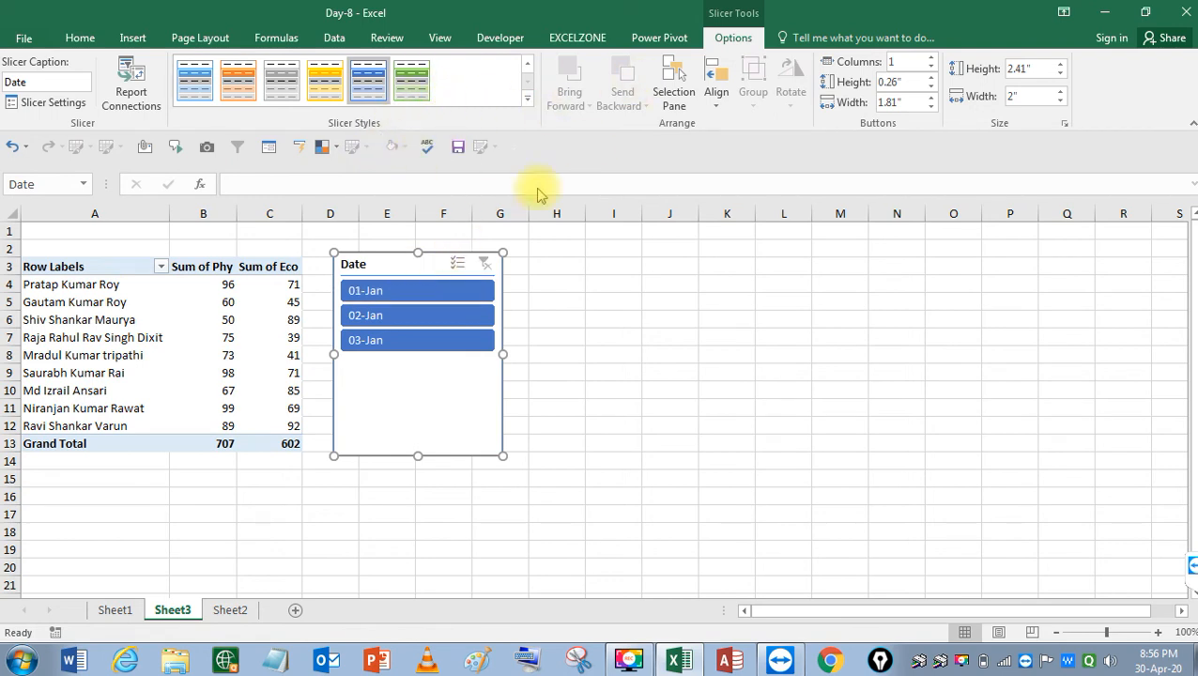
Show the Selection pane for the sheet's objects and look at the Date slicer's Align options
left_click(692, 105)
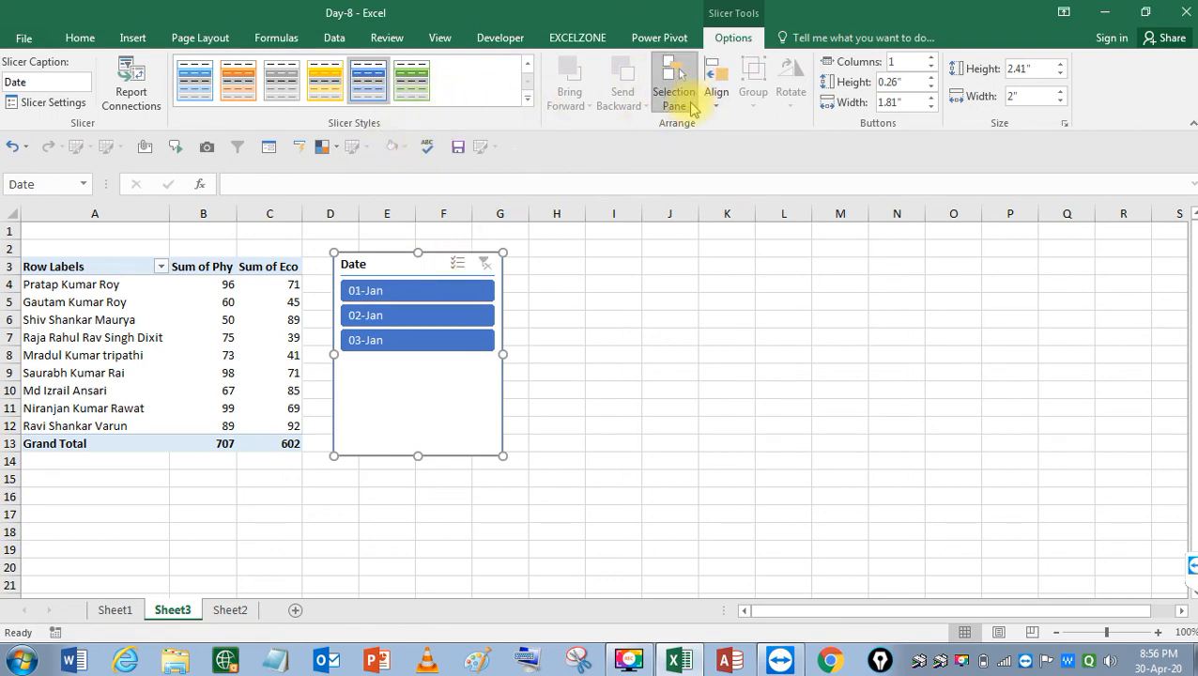
left_click(692, 105)
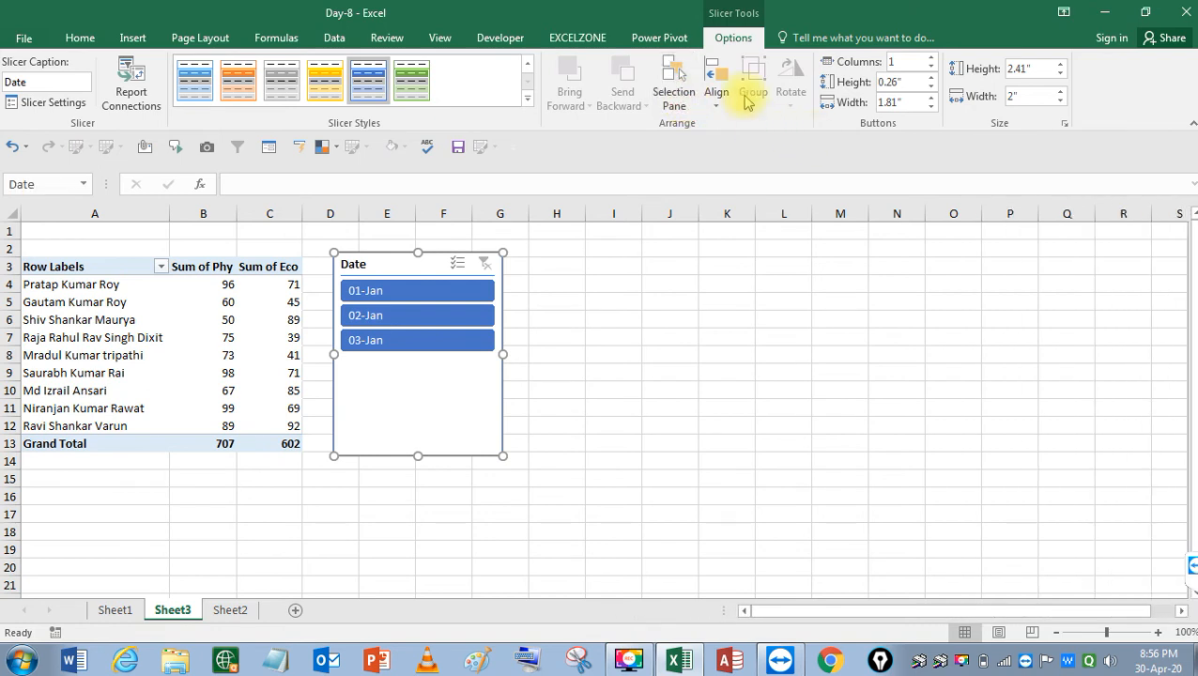
left_click(690, 106)
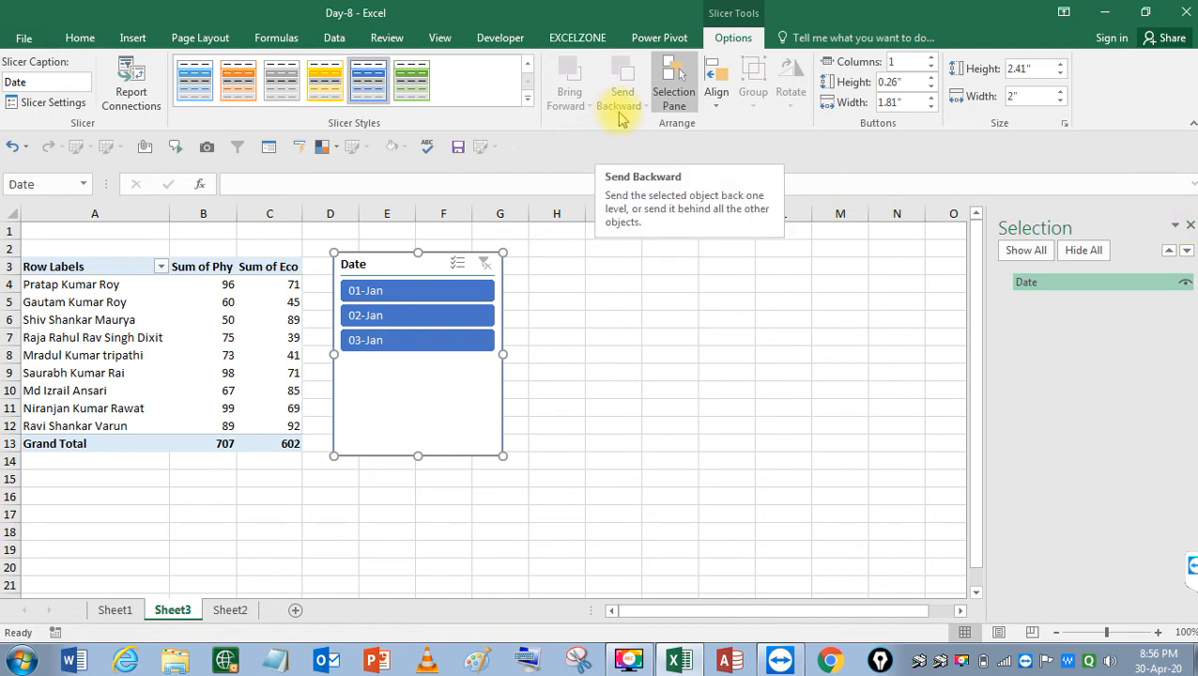
left_click(718, 102)
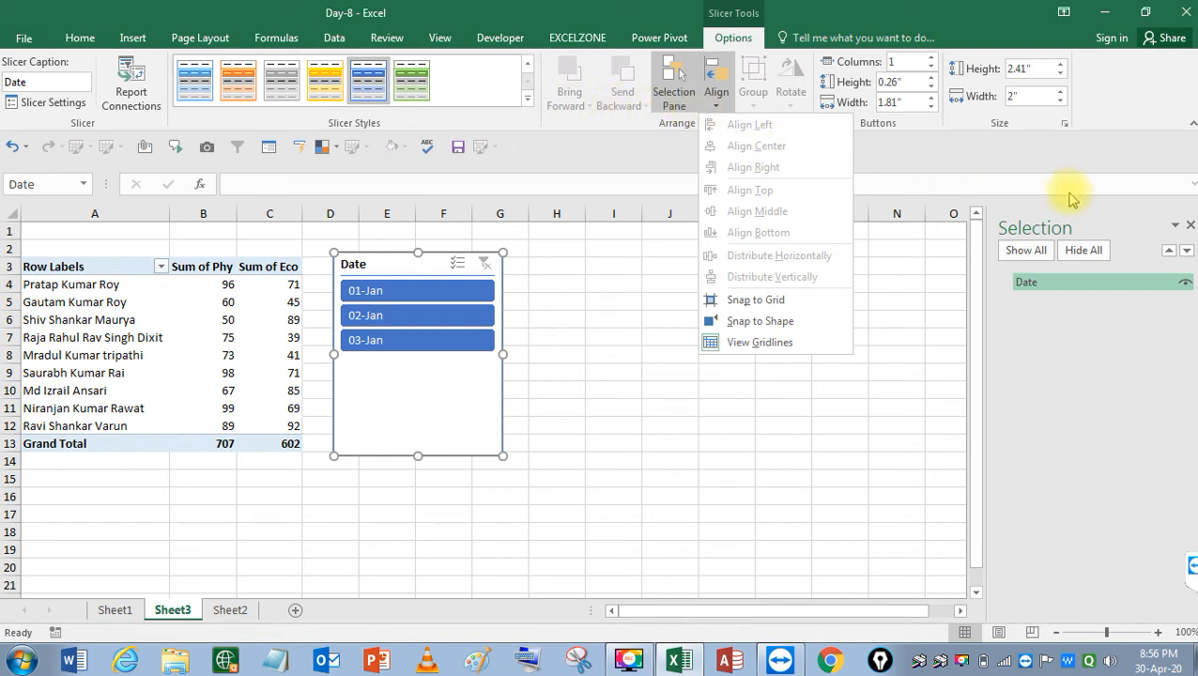
Toggle the Date slicer's visibility in the Selection pane, hiding it and showing it again
left_click(1183, 284)
left_click(1183, 284)
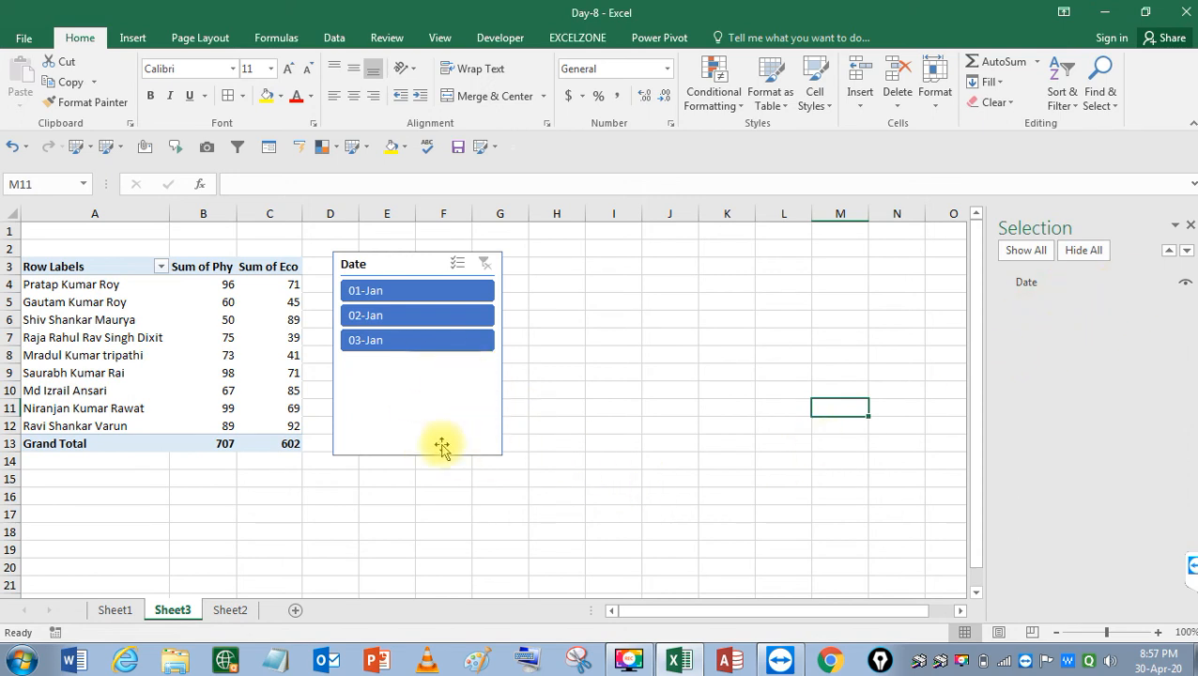
left_click(1184, 282)
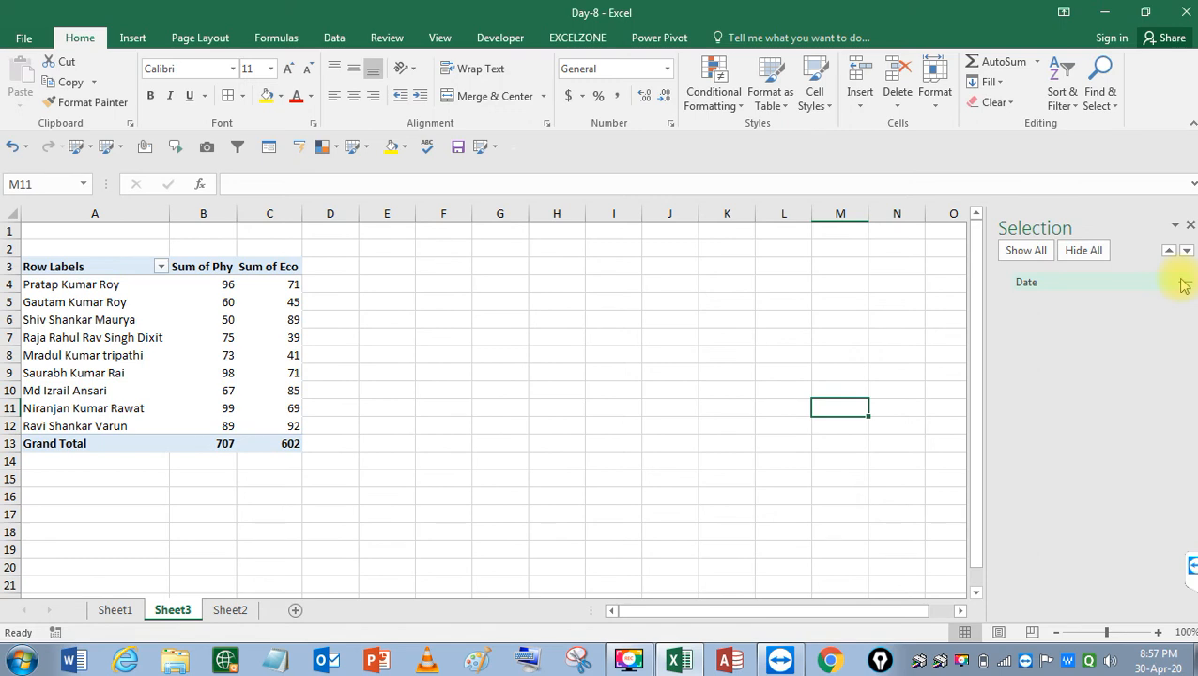
left_click(1184, 282)
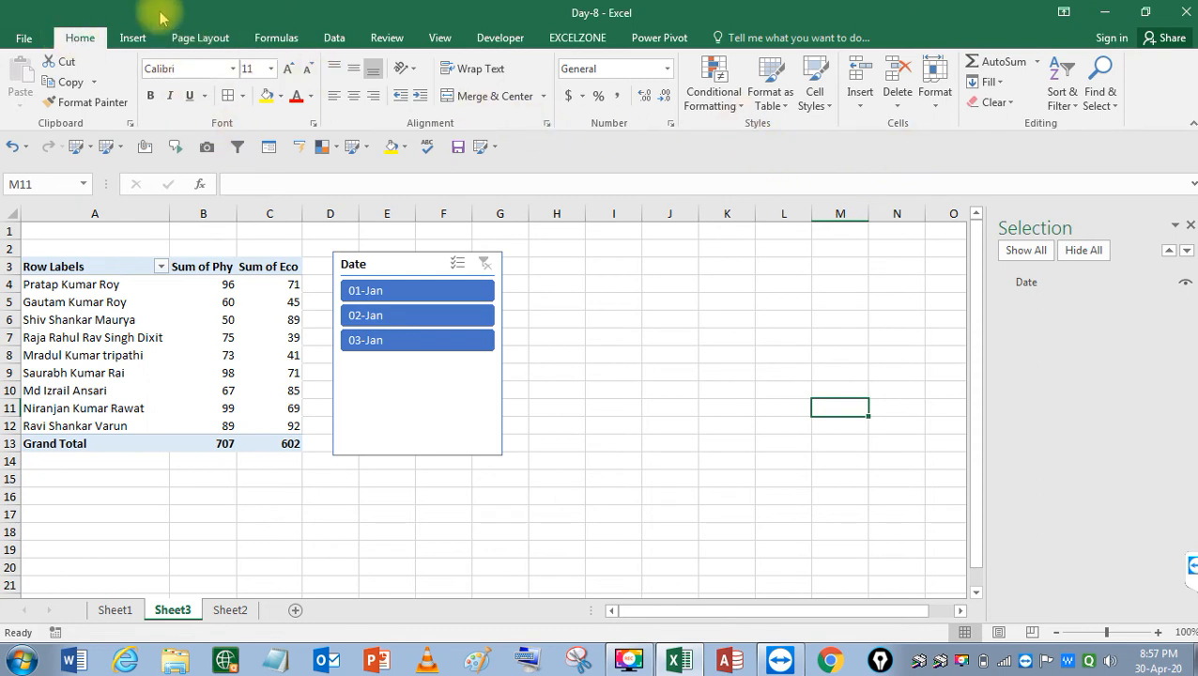
Reselect the Date slicer and examine which Align options are available for a single slicer
left_click(139, 45)
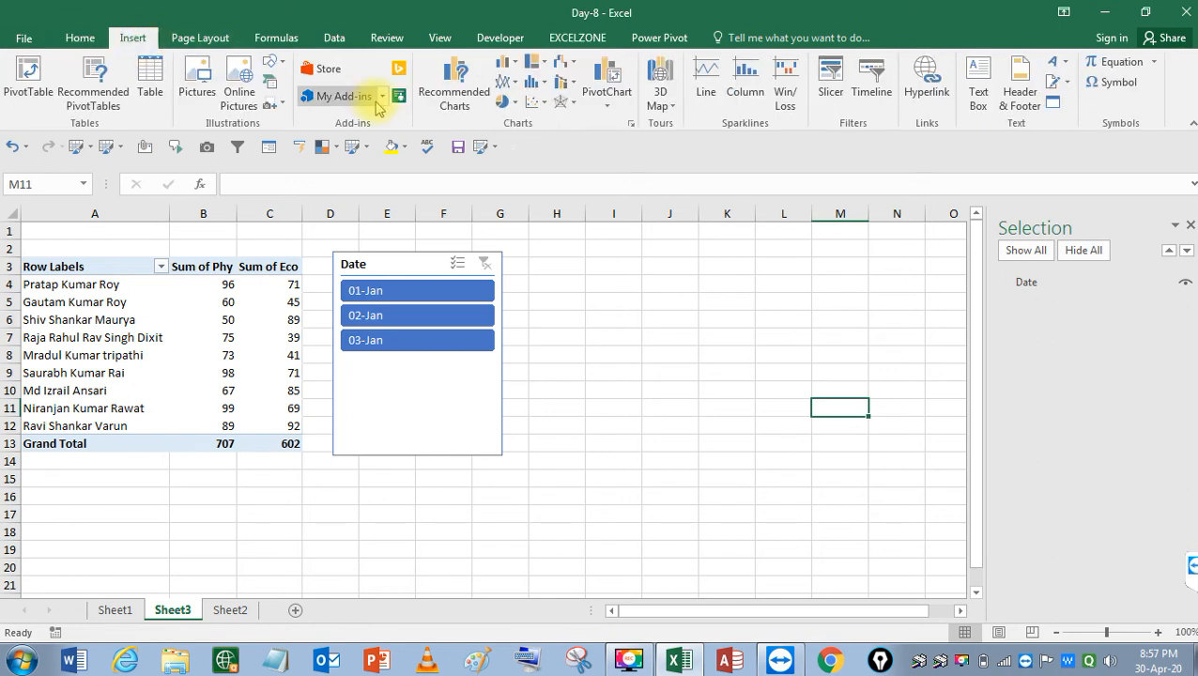
left_click(443, 261)
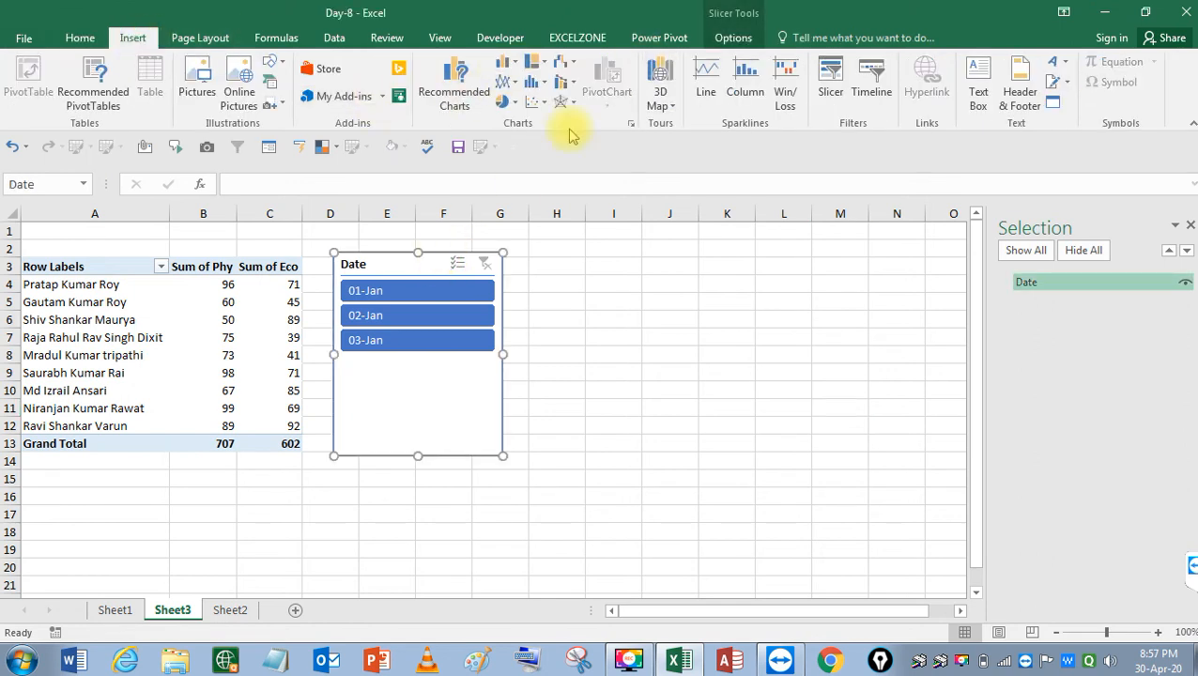
left_click(723, 40)
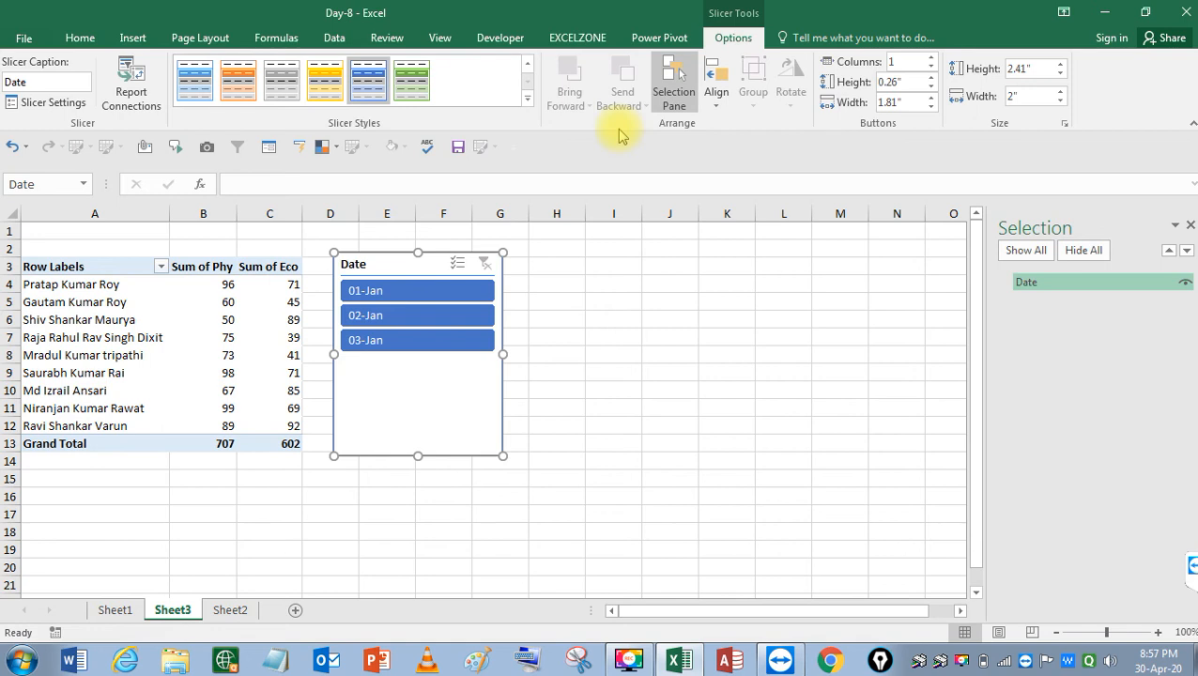
left_click(721, 101)
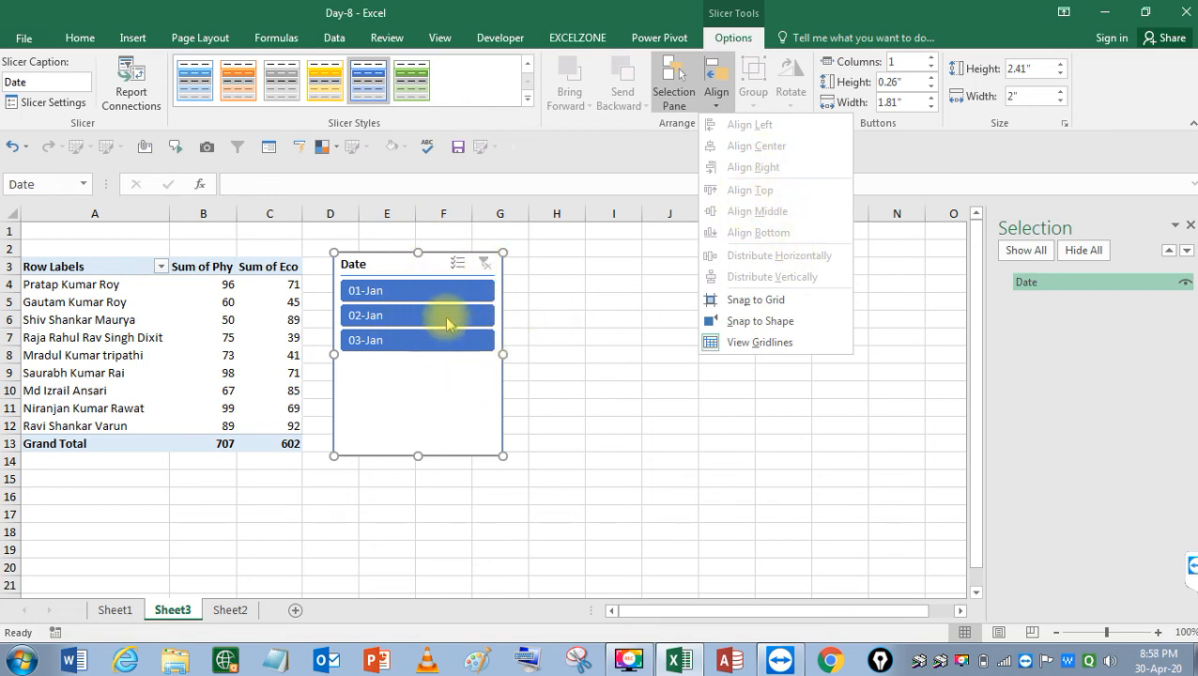
Copy the Date slicer and paste the duplicate at cell H3
left_click(529, 264)
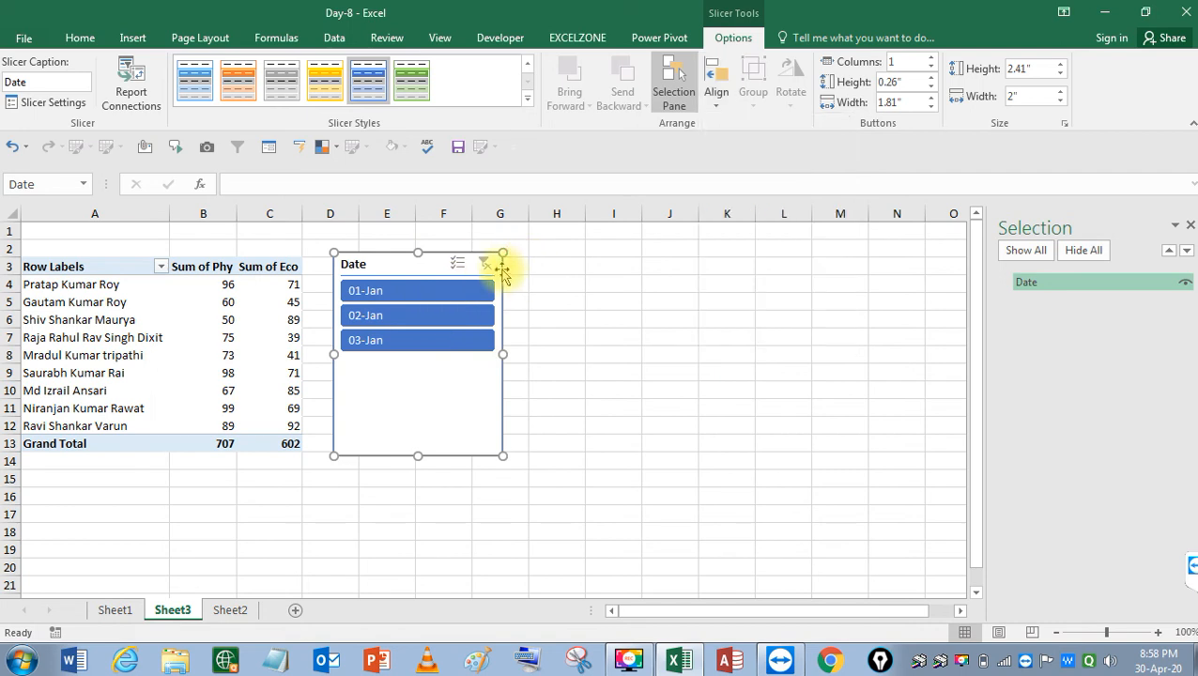
left_click(563, 263)
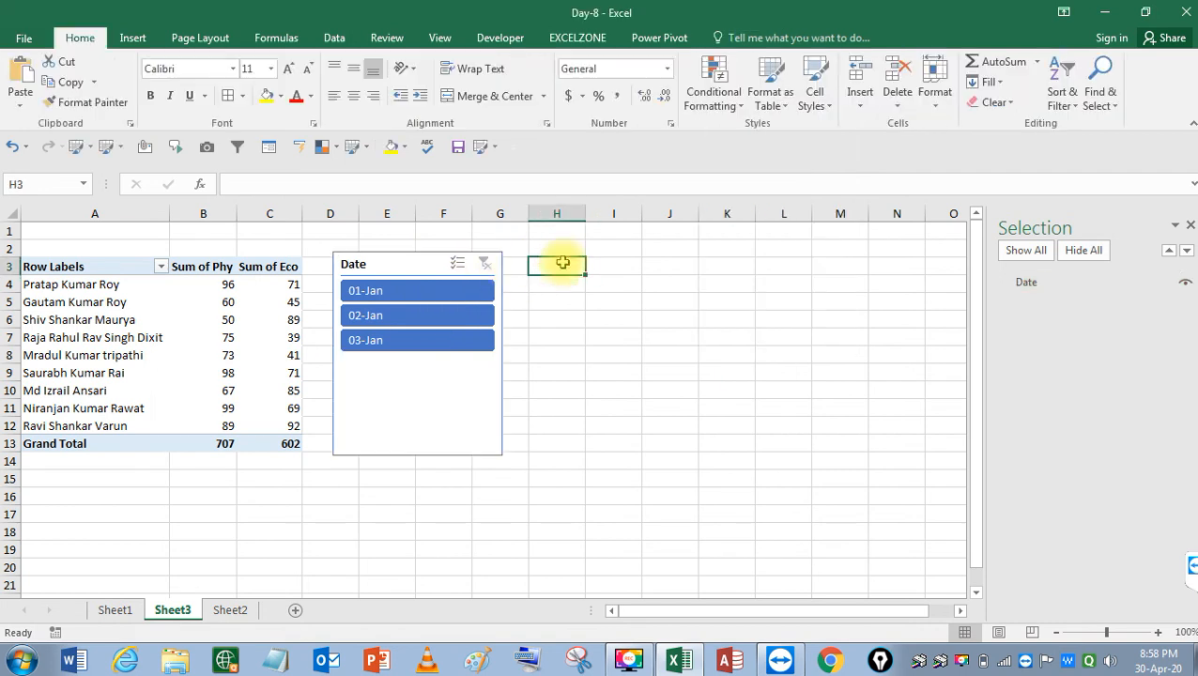
key("ctrl+v")
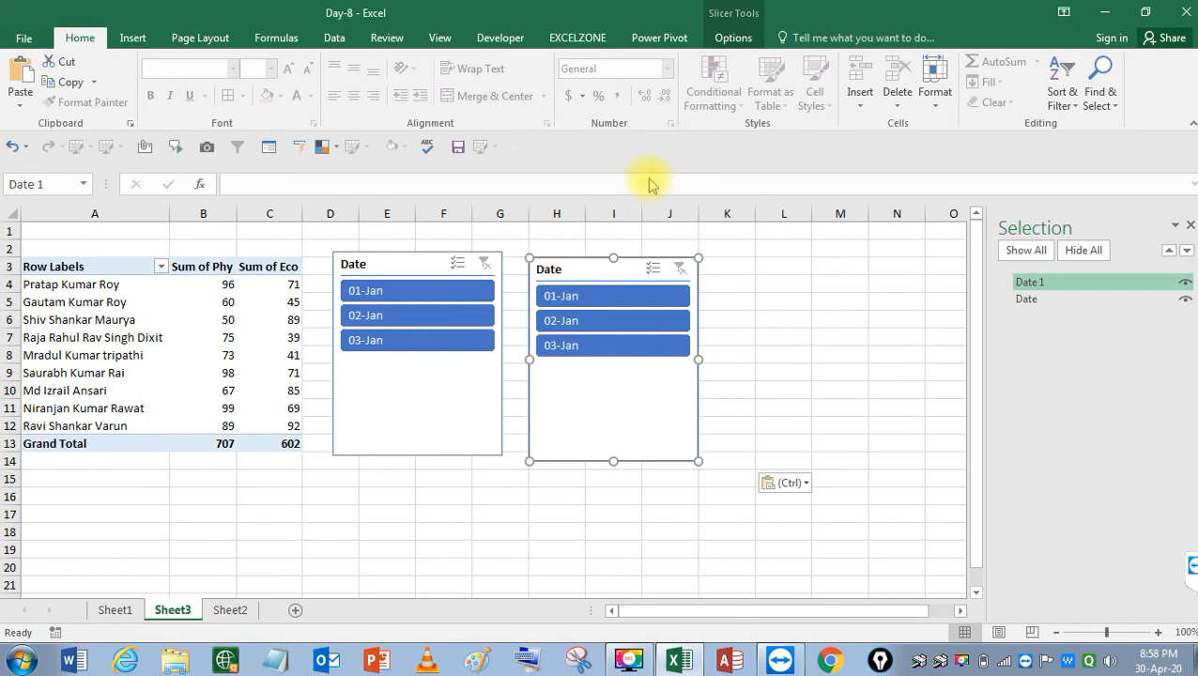
Select both Date slicers together and examine the Align and Group options without applying any
left_click(416, 261)
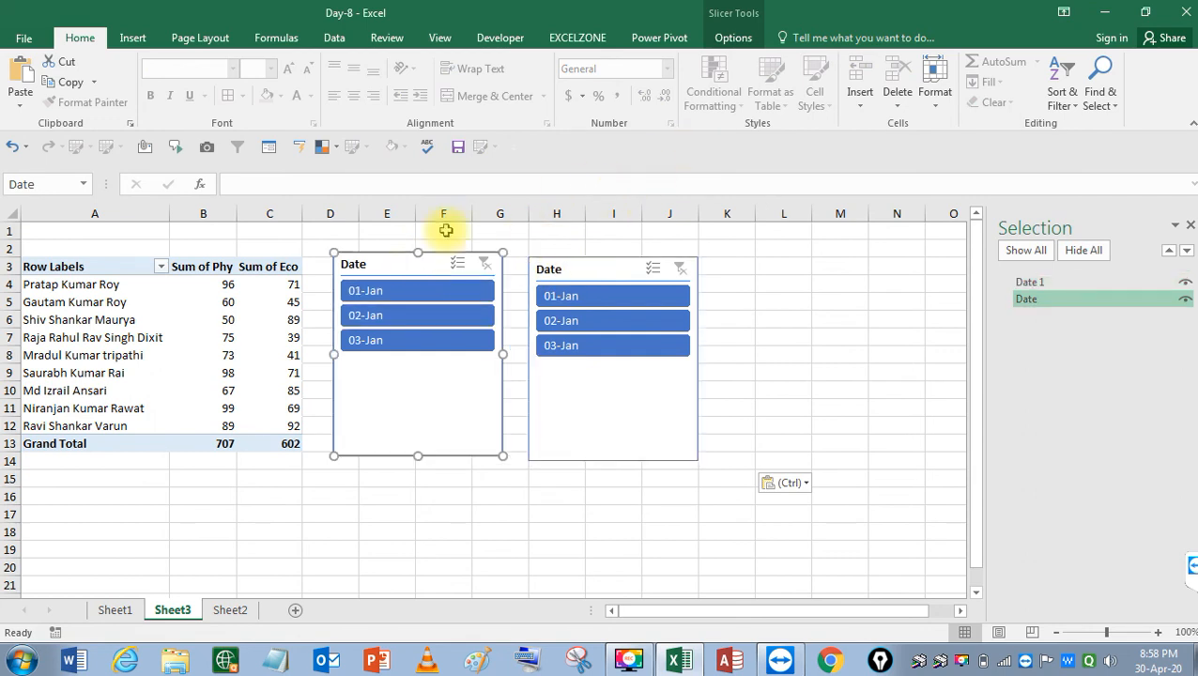
left_click(732, 37)
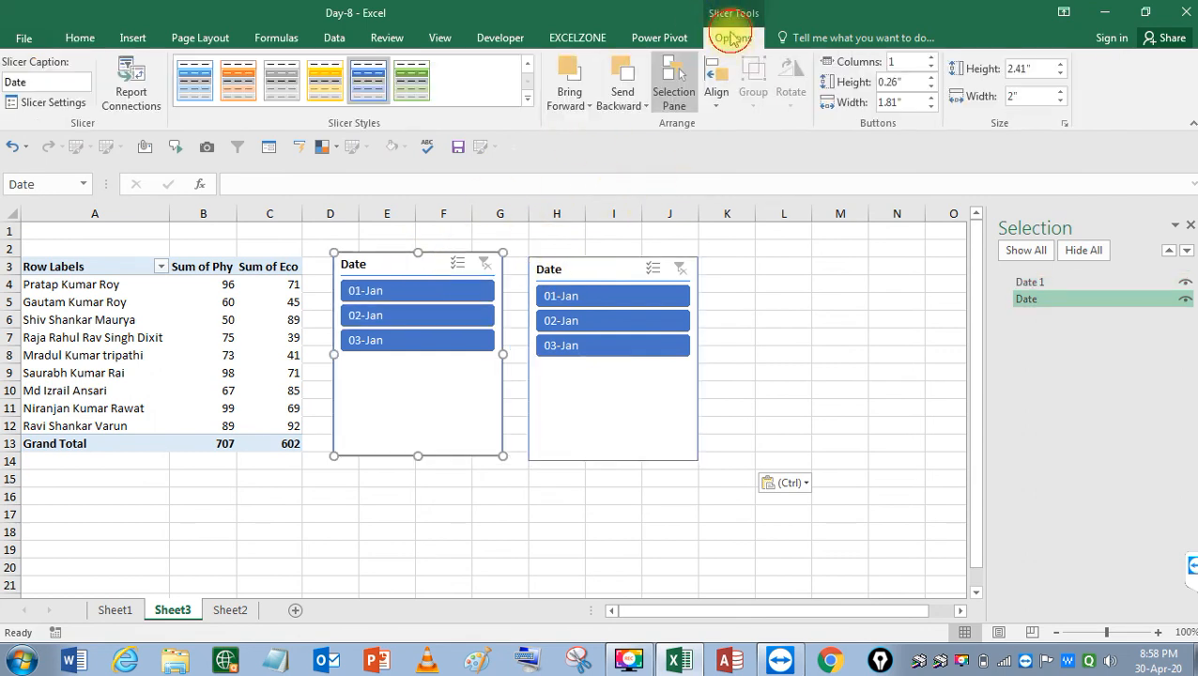
left_click(718, 102)
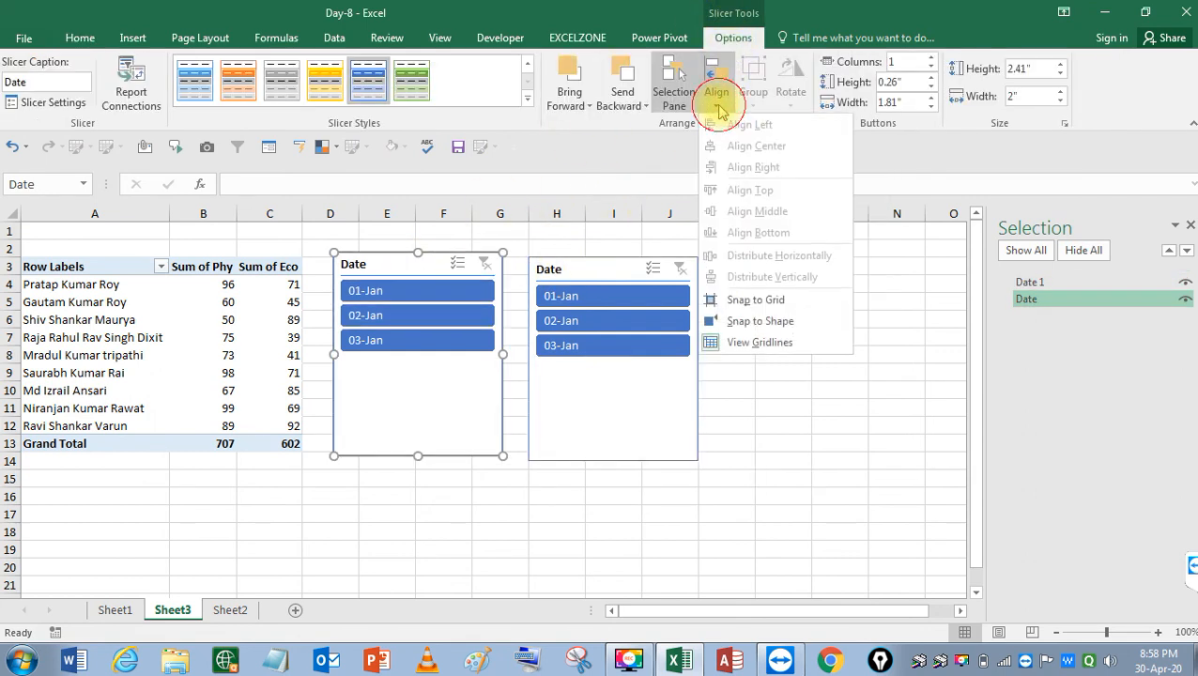
left_click(630, 271)
left_click(615, 274, "ctrl")
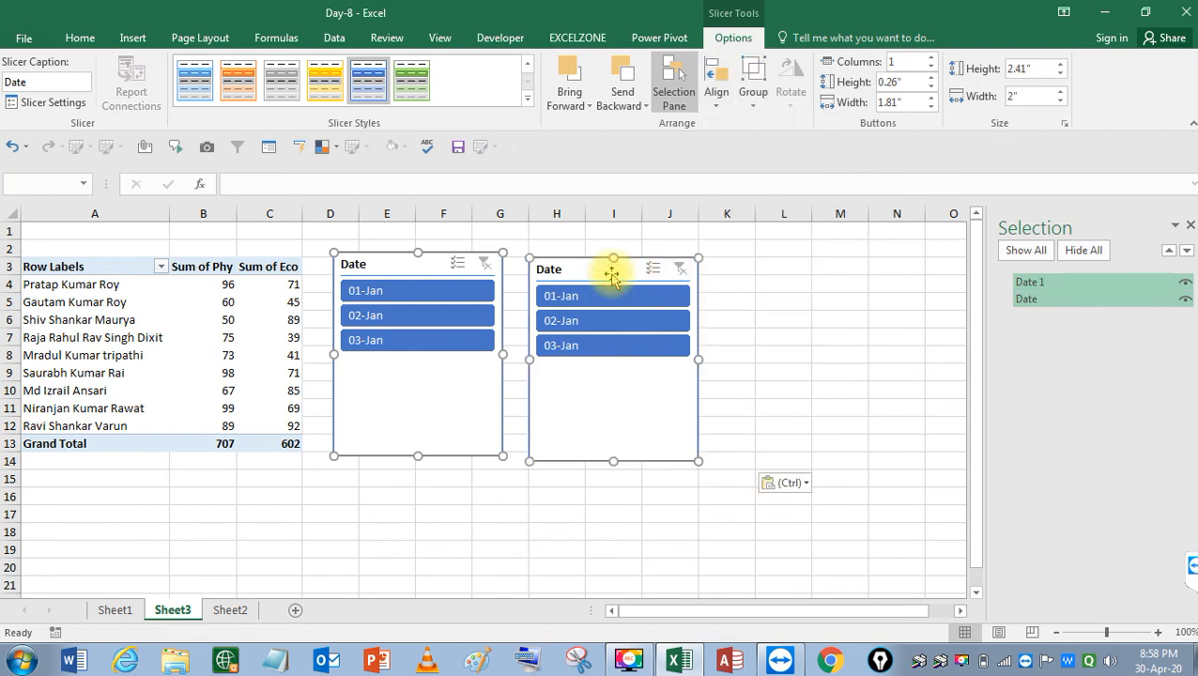
left_click(718, 105)
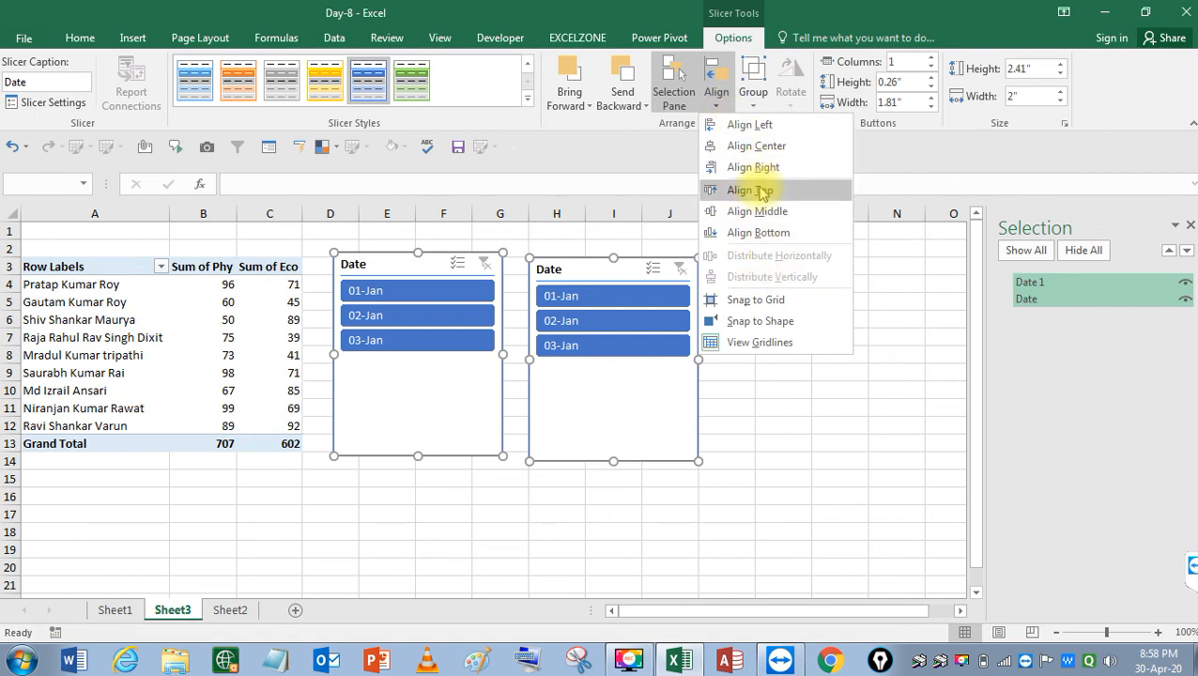
left_click(754, 104)
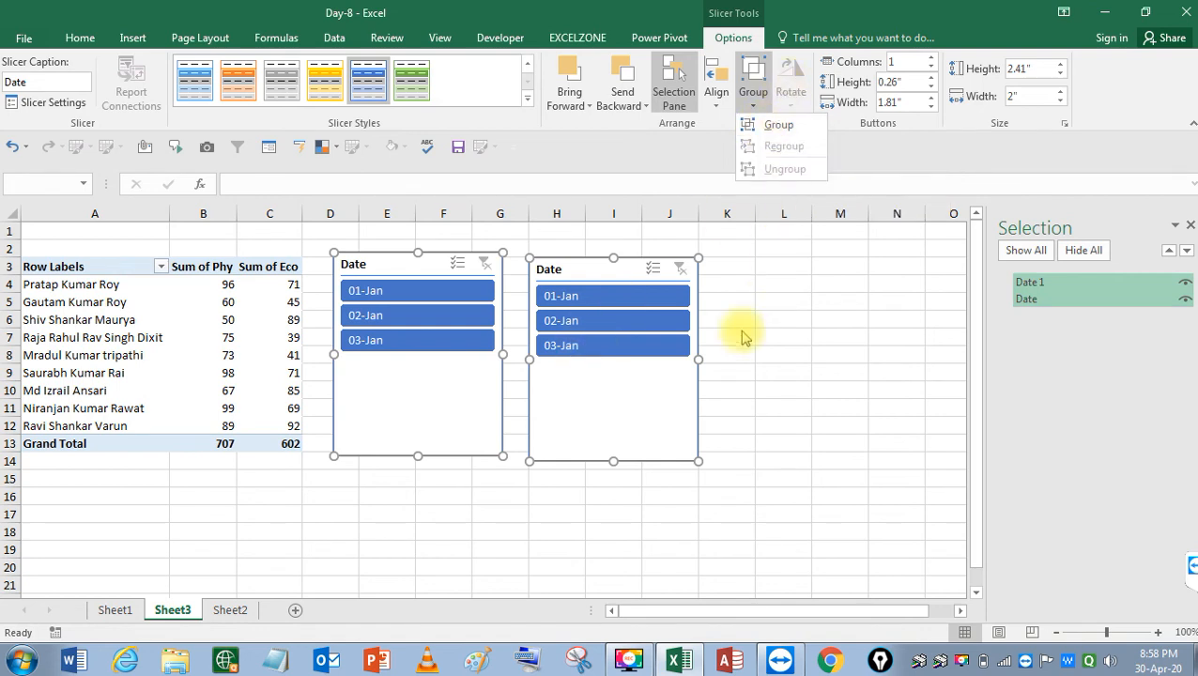
key("Escape")
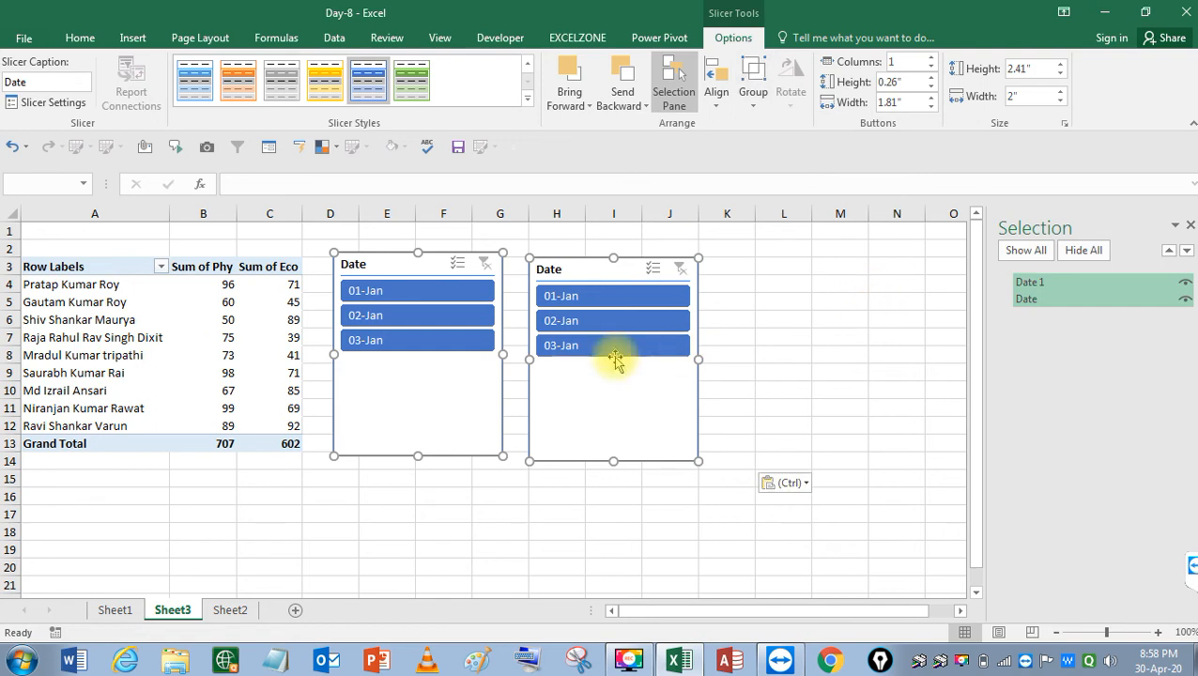
Move the duplicate Date slicer up slightly, level with the original, and check whether Rotate is available for it
left_click(848, 281)
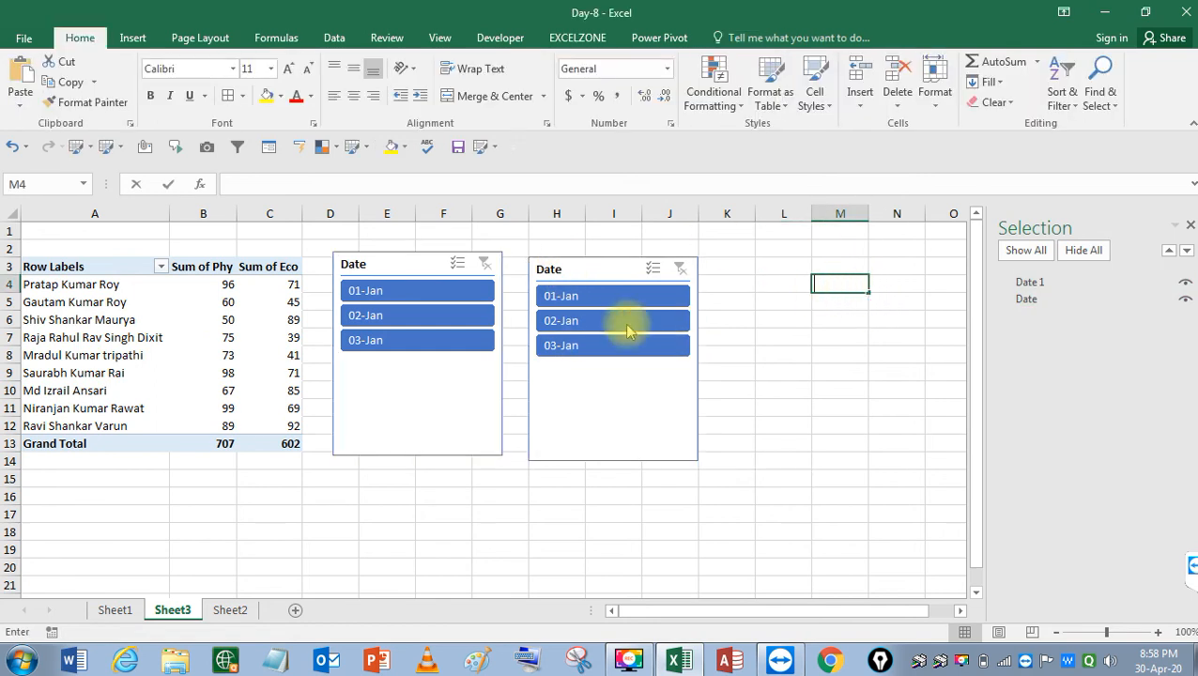
left_click(598, 275)
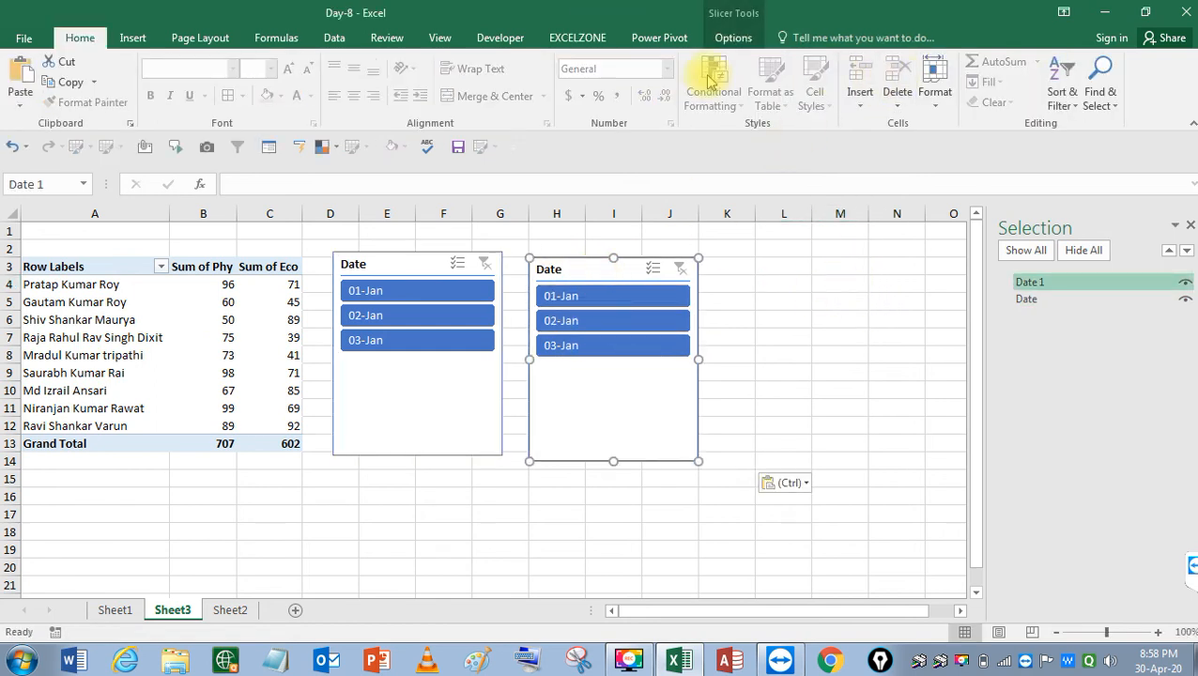
left_click(736, 39)
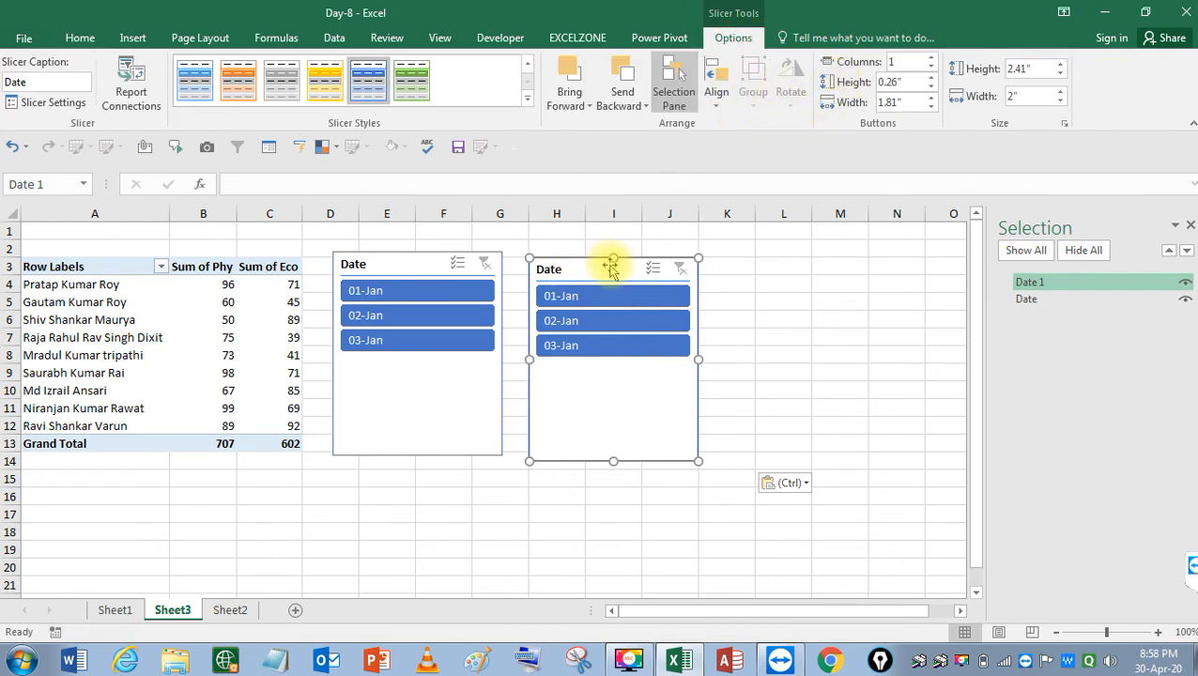
left_click_drag(605, 266, 639, 258)
left_click(641, 265)
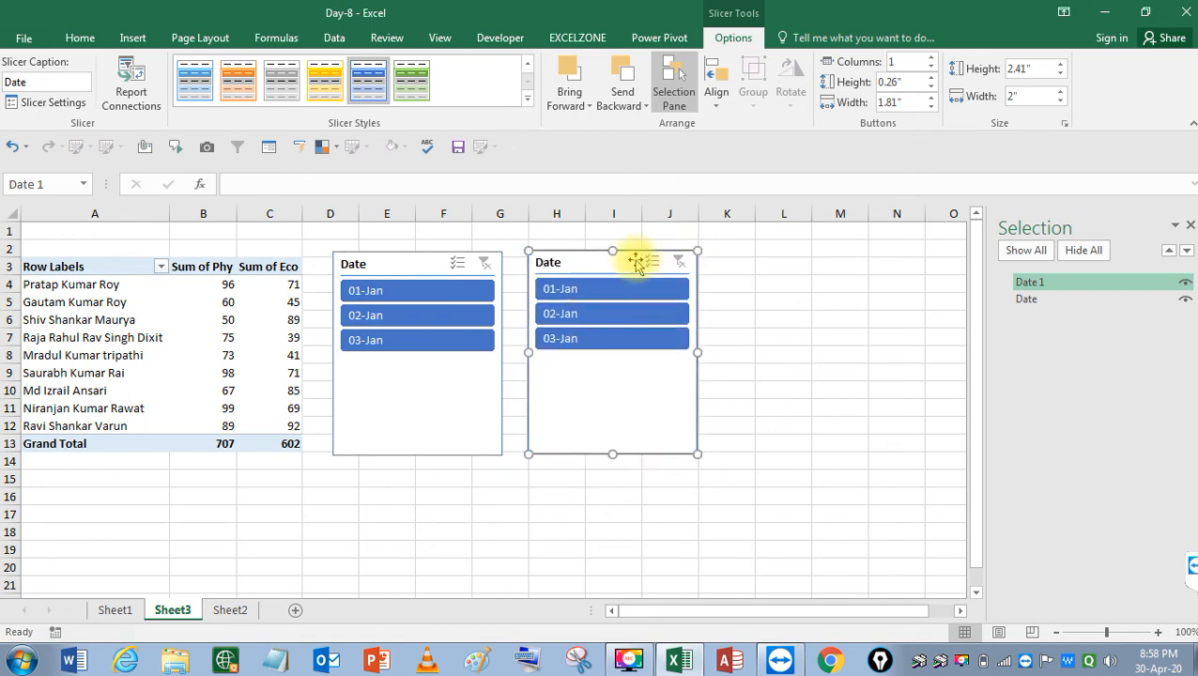
left_click(770, 294)
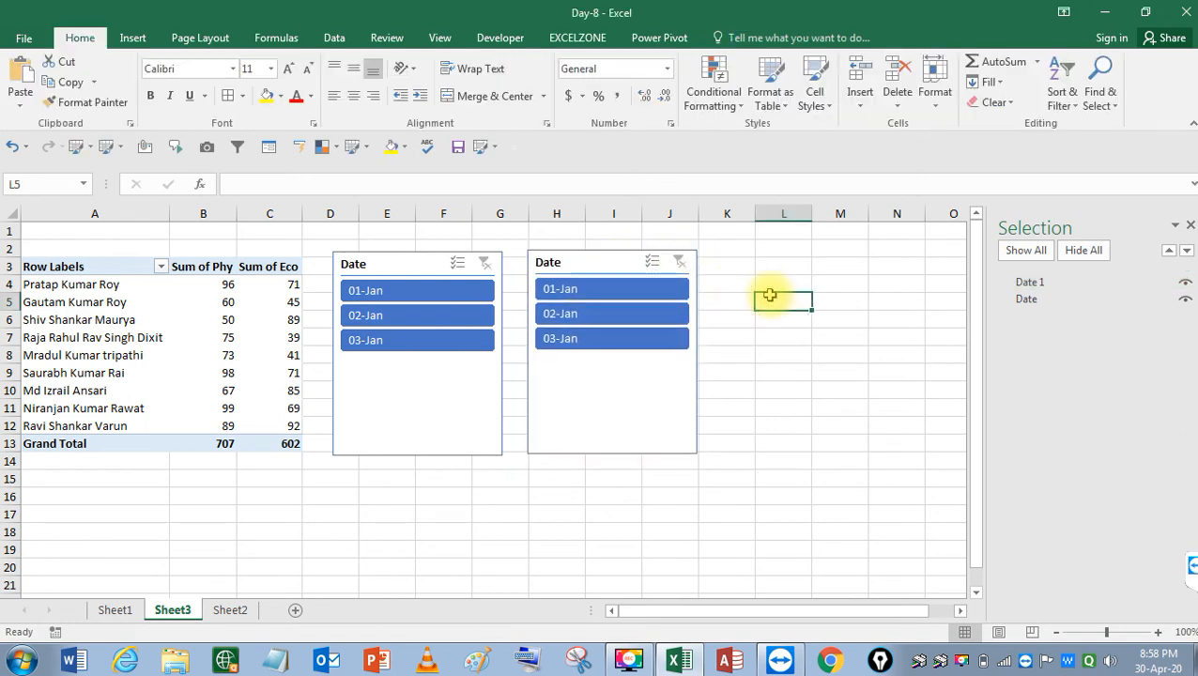
left_click(595, 252)
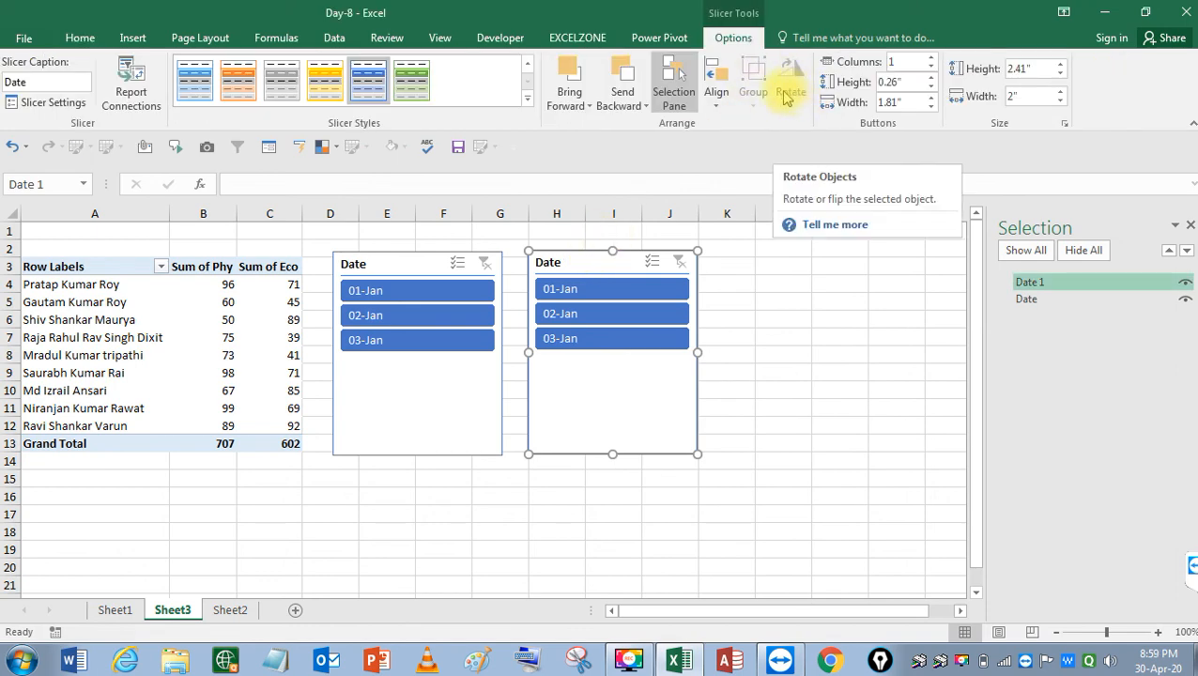
left_click(836, 269)
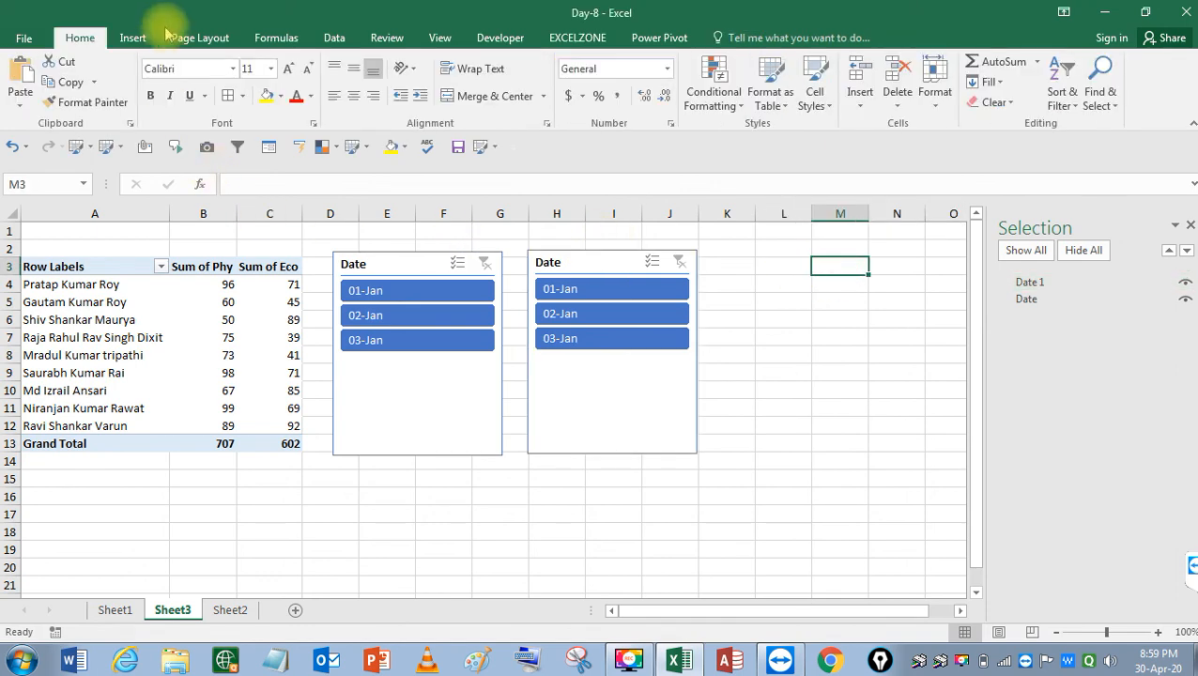
Insert the Datedifm picture from My Pictures and move it over the two Date slicers
left_click(130, 36)
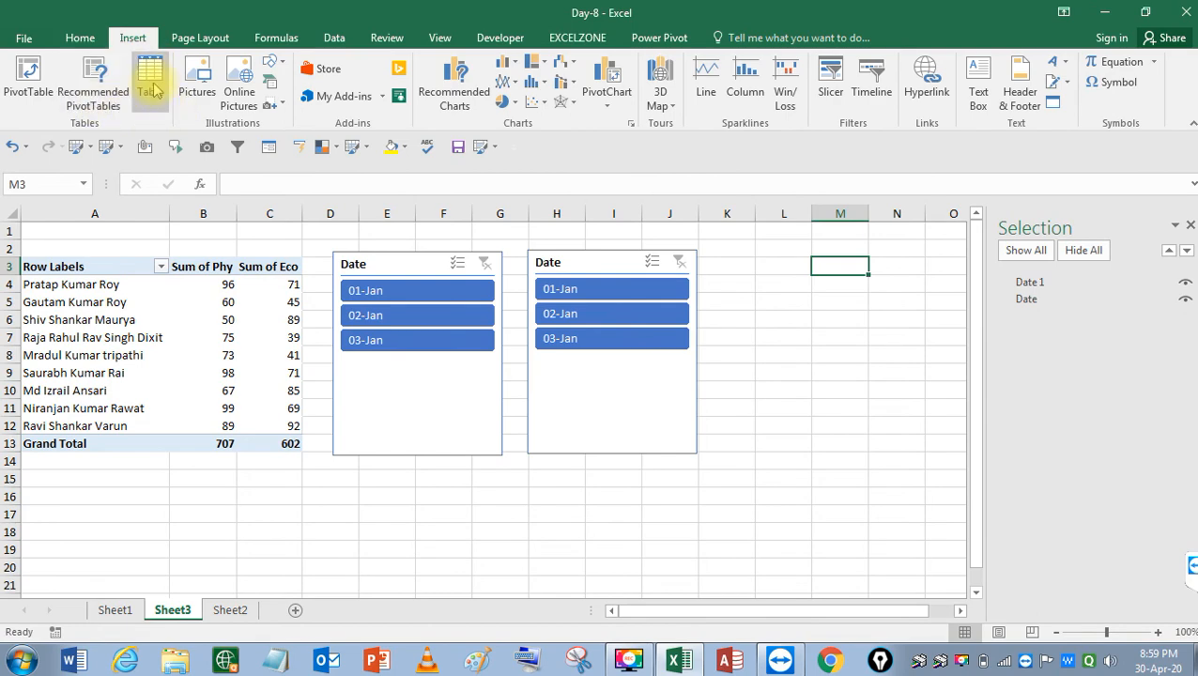
left_click(197, 82)
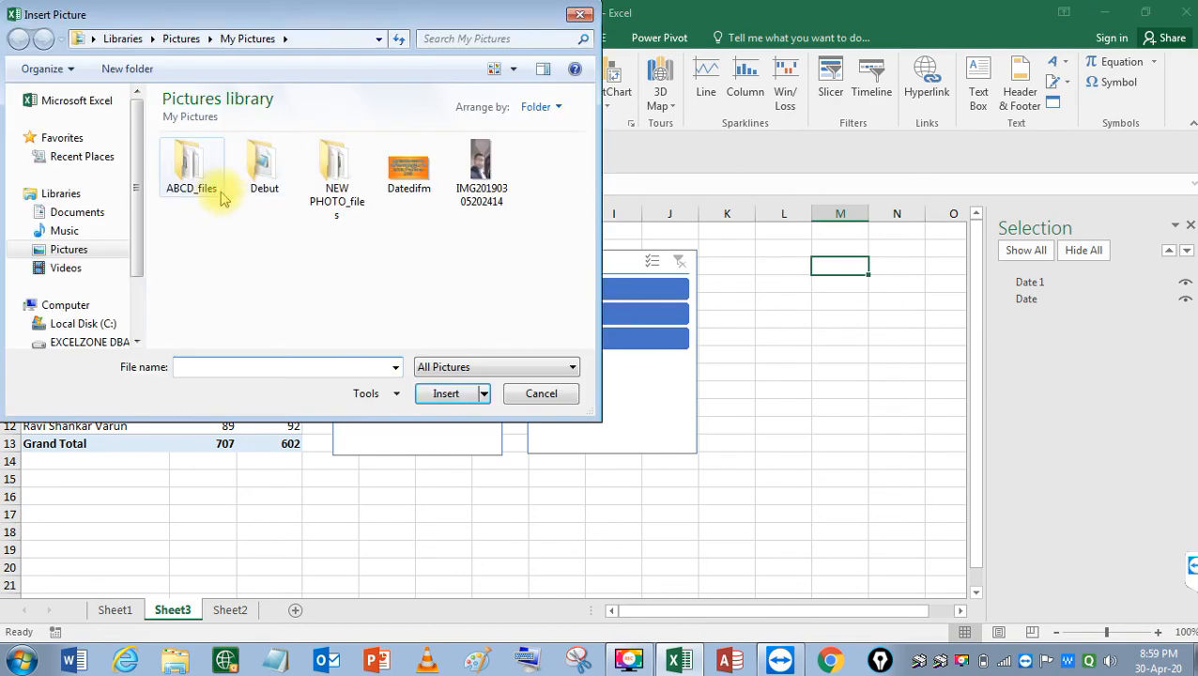
double_click(403, 164)
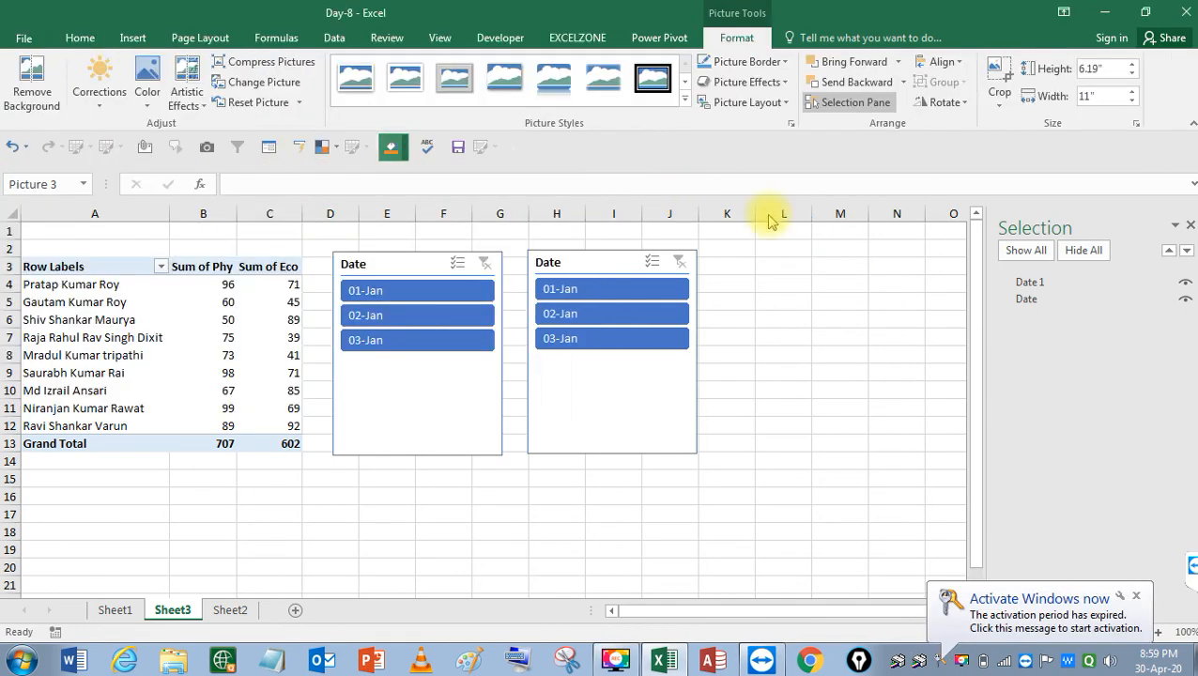
left_click_drag(824, 294, 235, 300)
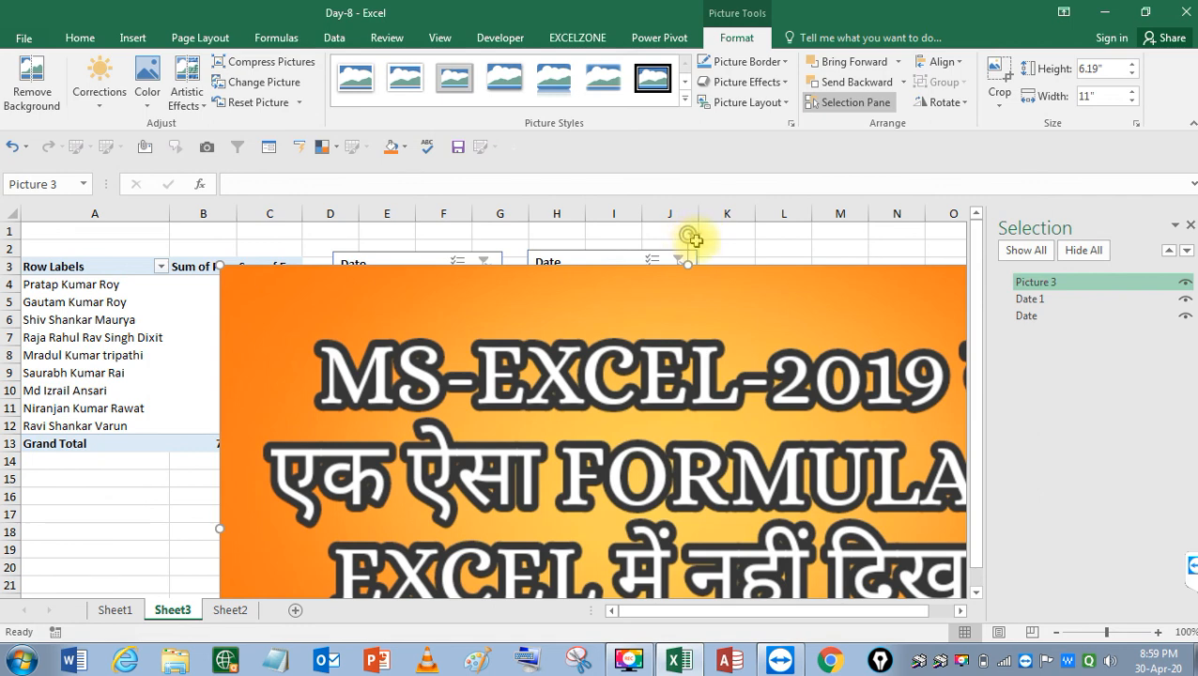
Examine the Rotate options for the inserted picture without applying any
right_click(709, 295)
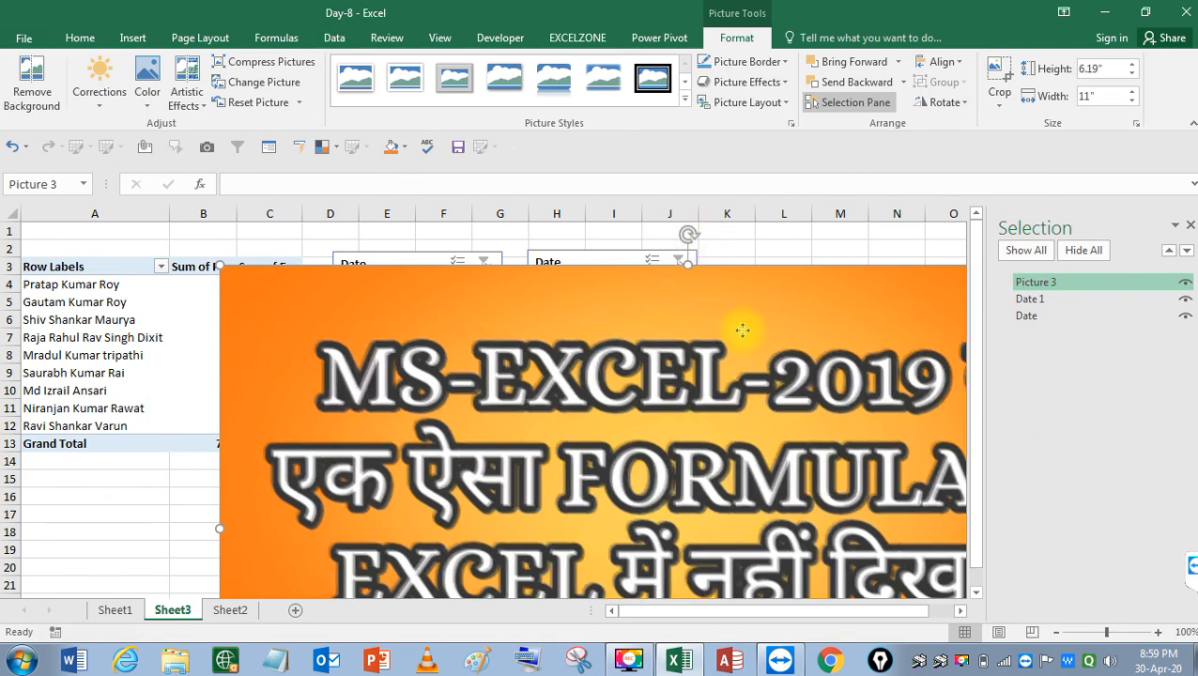
left_click_drag(778, 222, 768, 281)
left_click(682, 296)
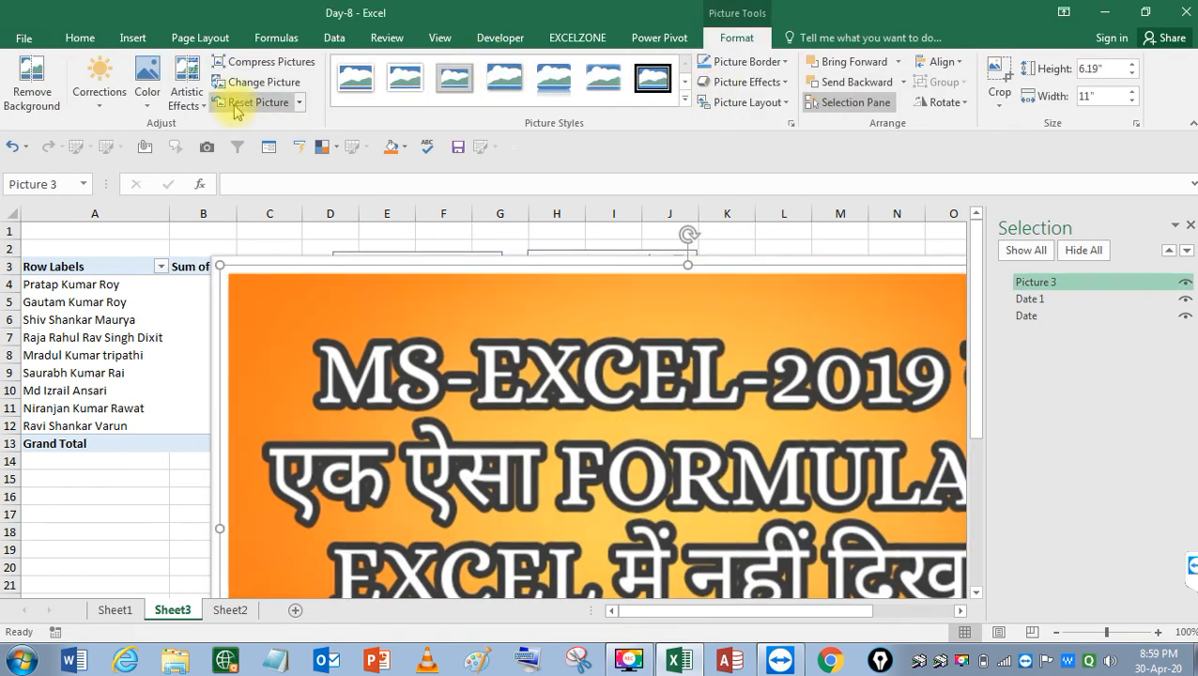
left_click(132, 36)
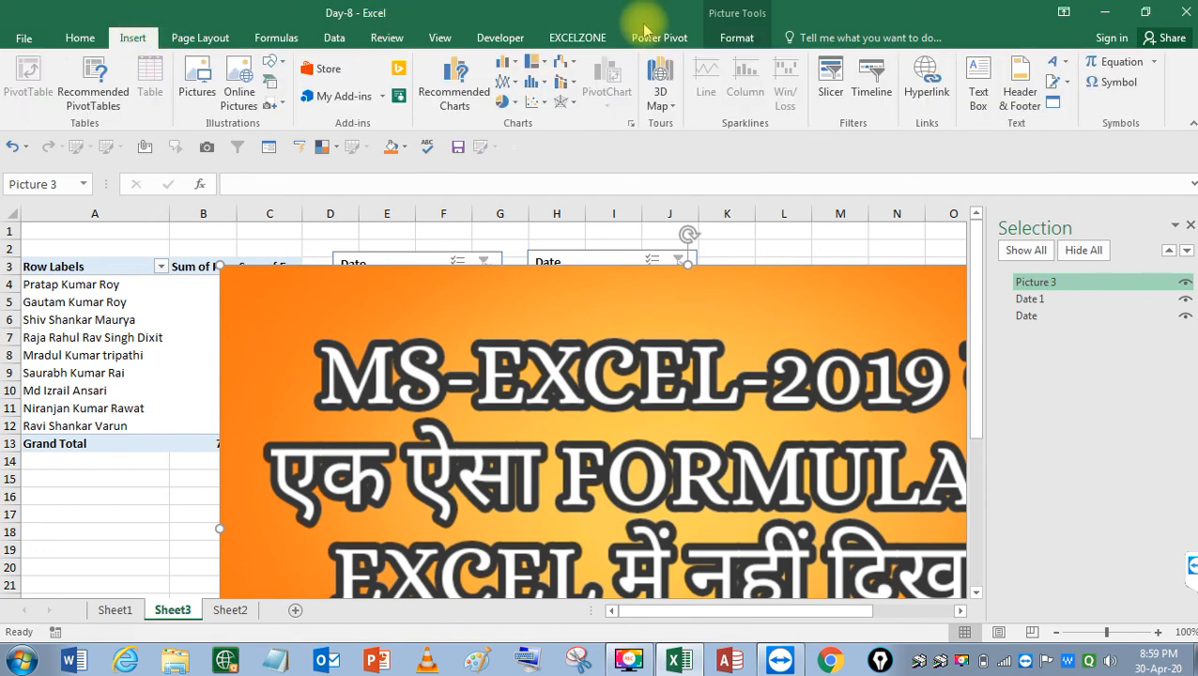
left_click(734, 37)
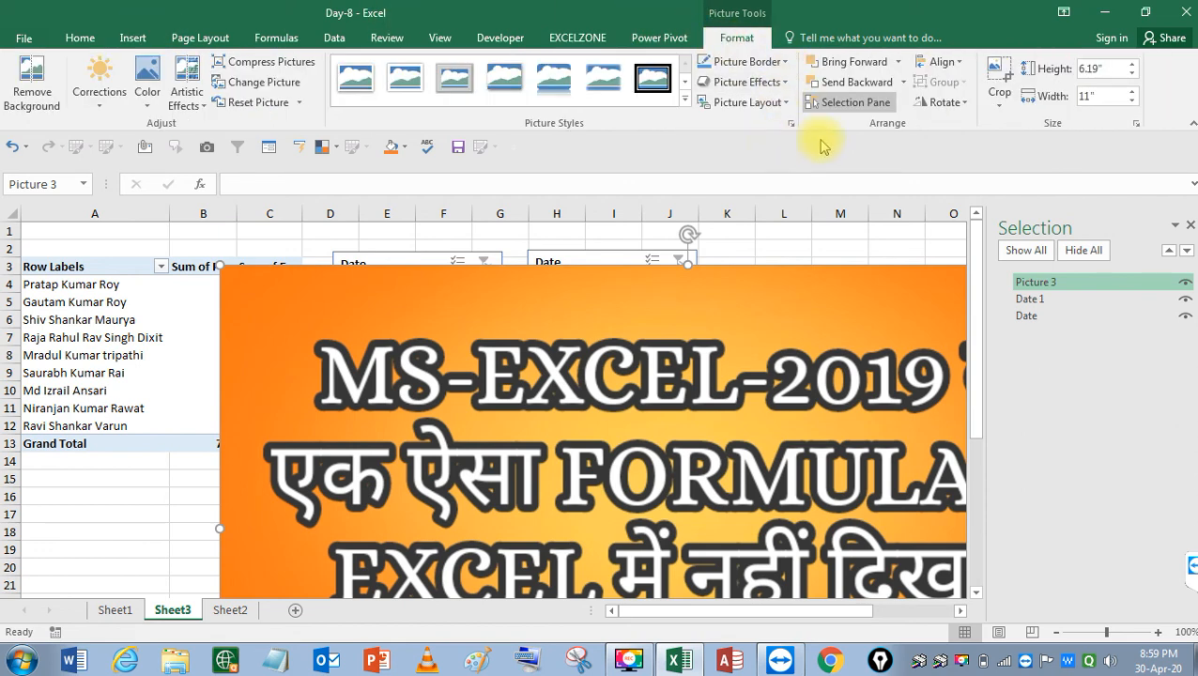
left_click(944, 102)
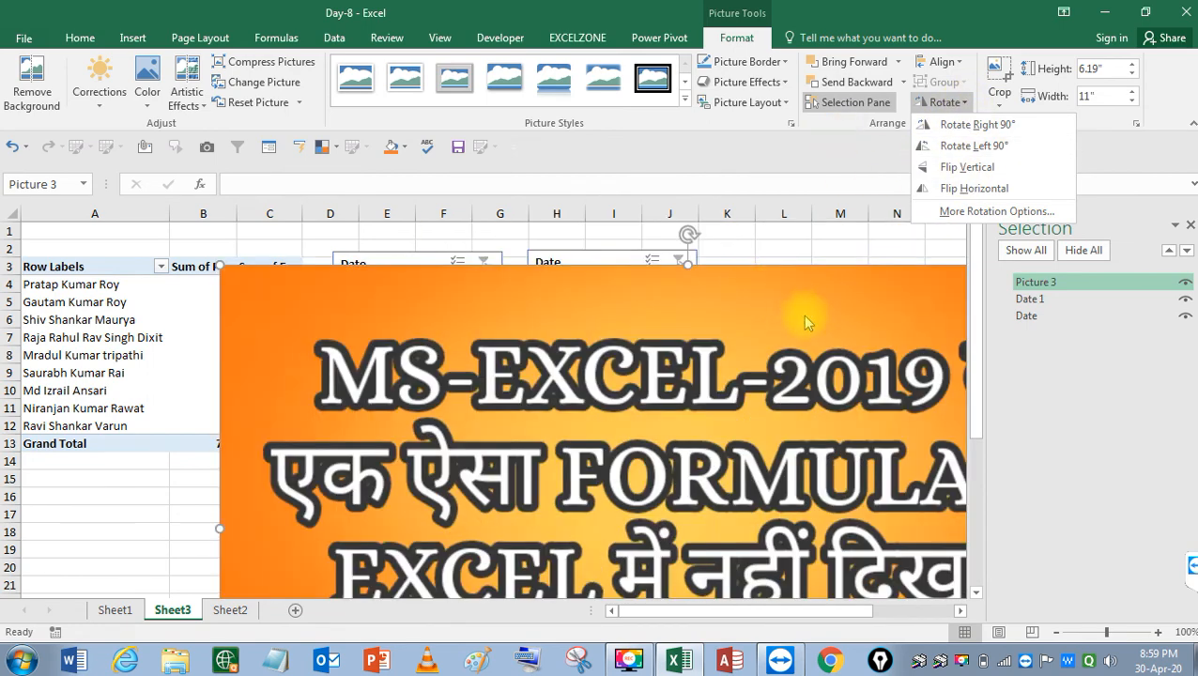
left_click(801, 318)
Cut the inserted picture from the sheet and reselect the duplicate Date slicer
right_click(802, 317)
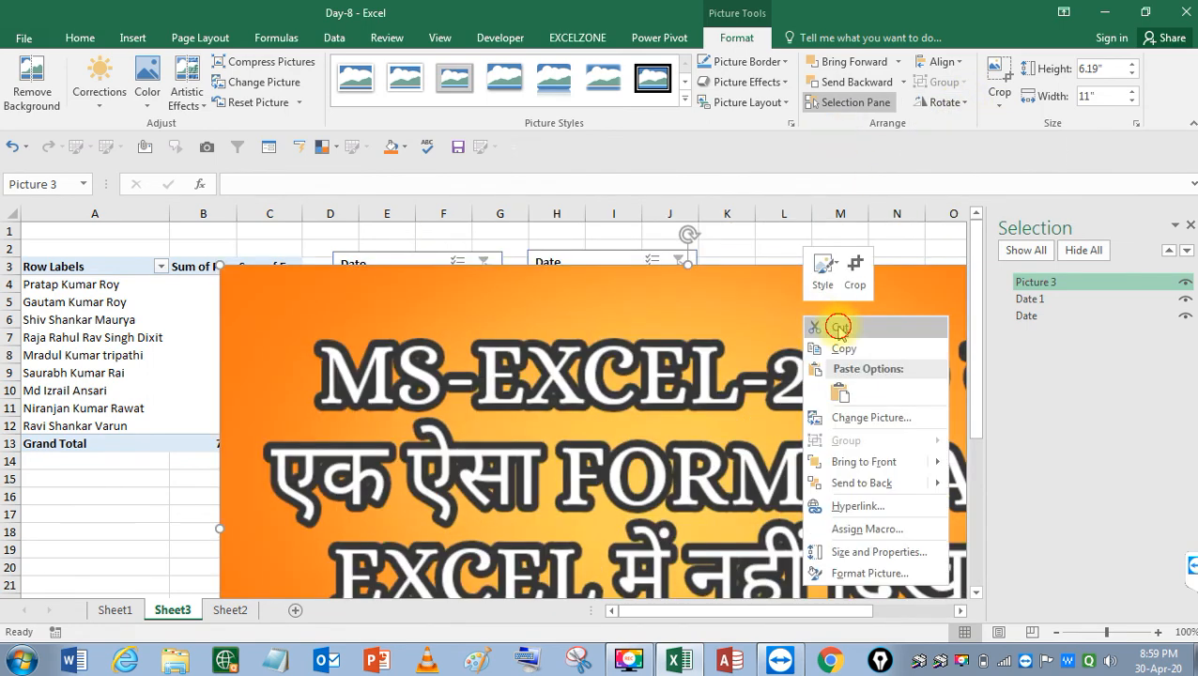
left_click(839, 325)
left_click(631, 382)
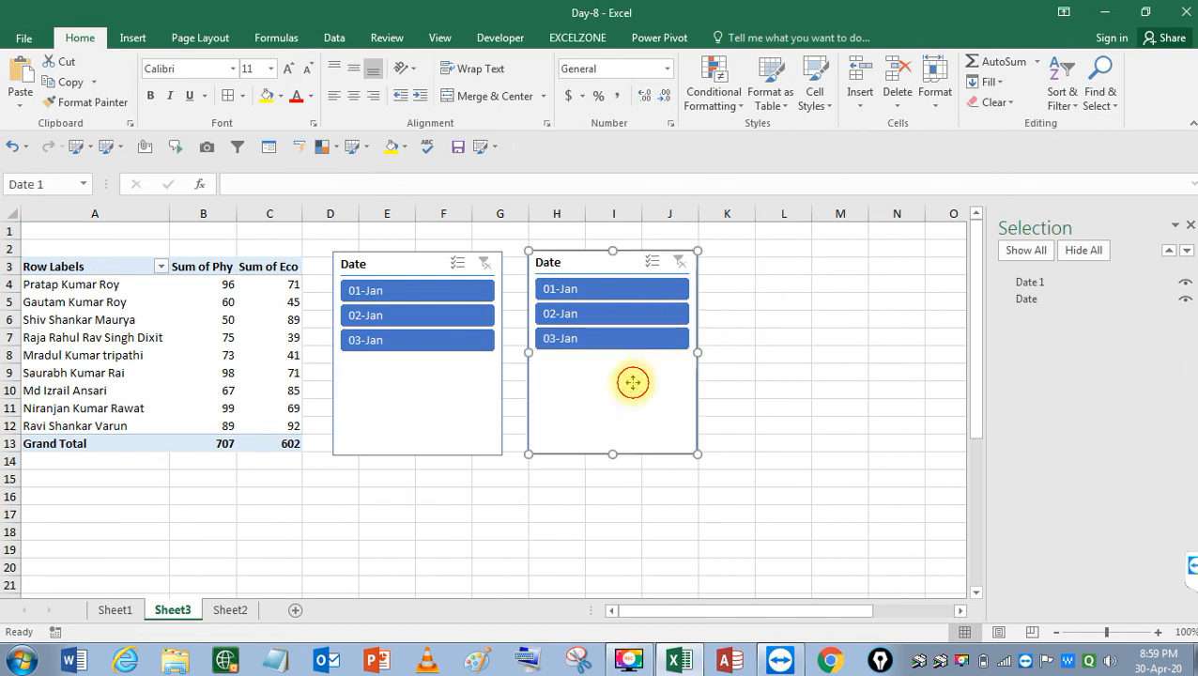
Set the duplicate Date slicer to 2 columns with buttons 0.4" high and 0.7" wide
left_click(133, 38)
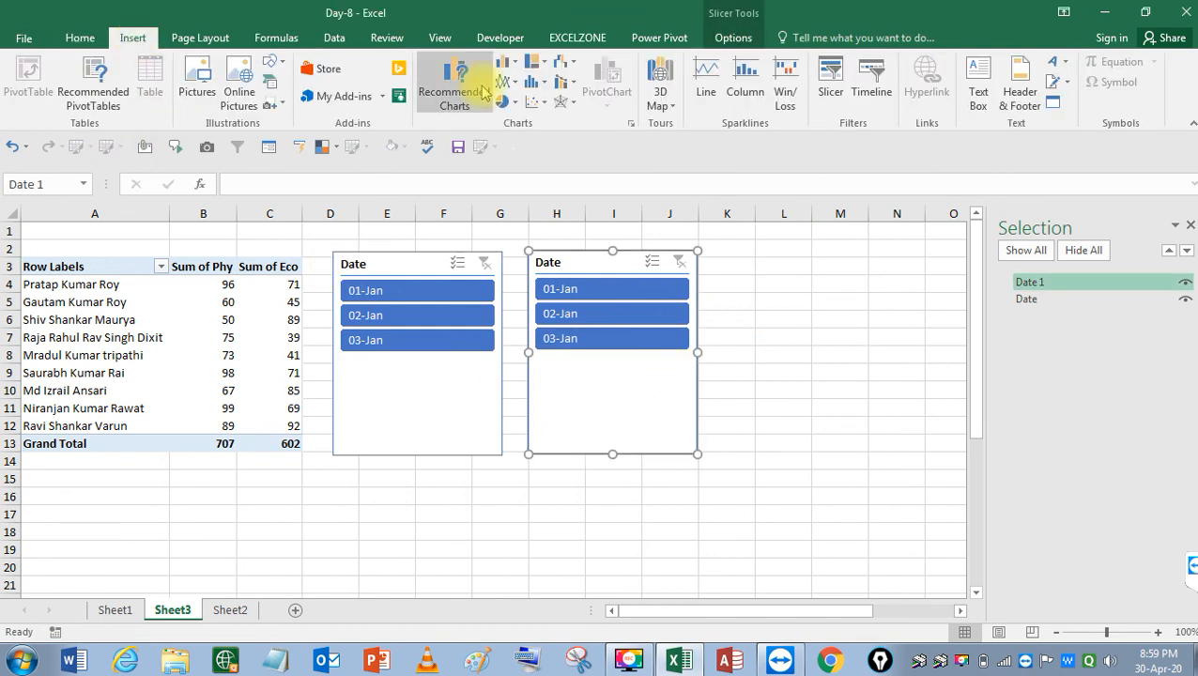
left_click(731, 37)
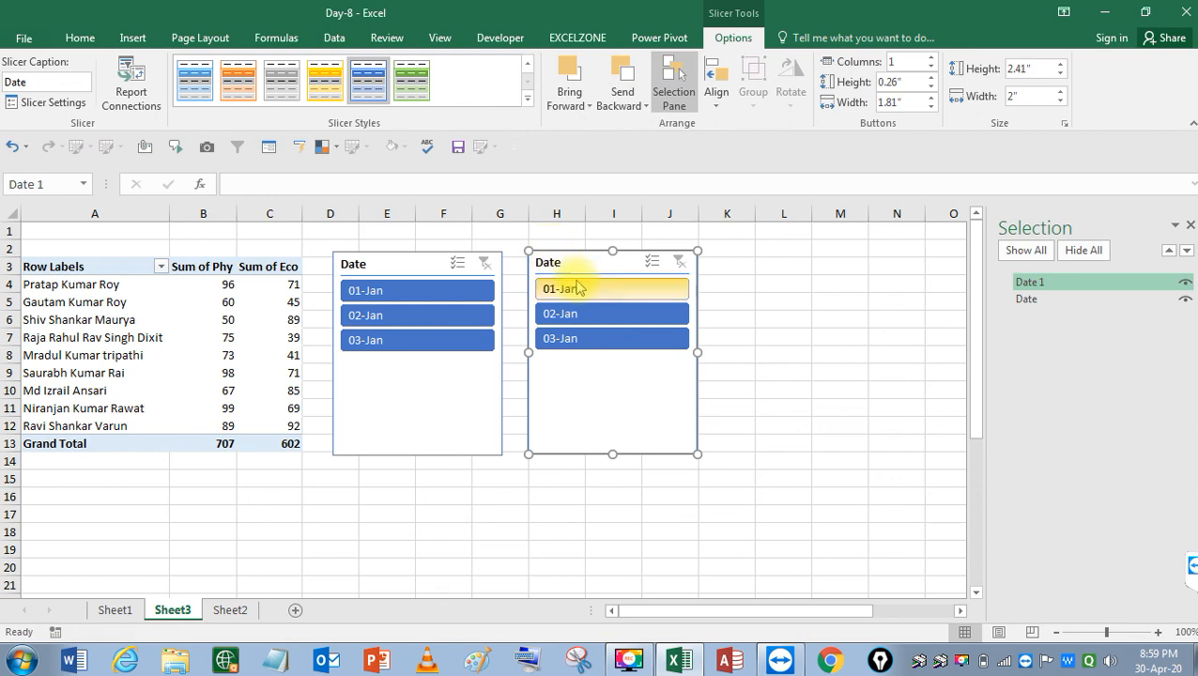
left_click(932, 57)
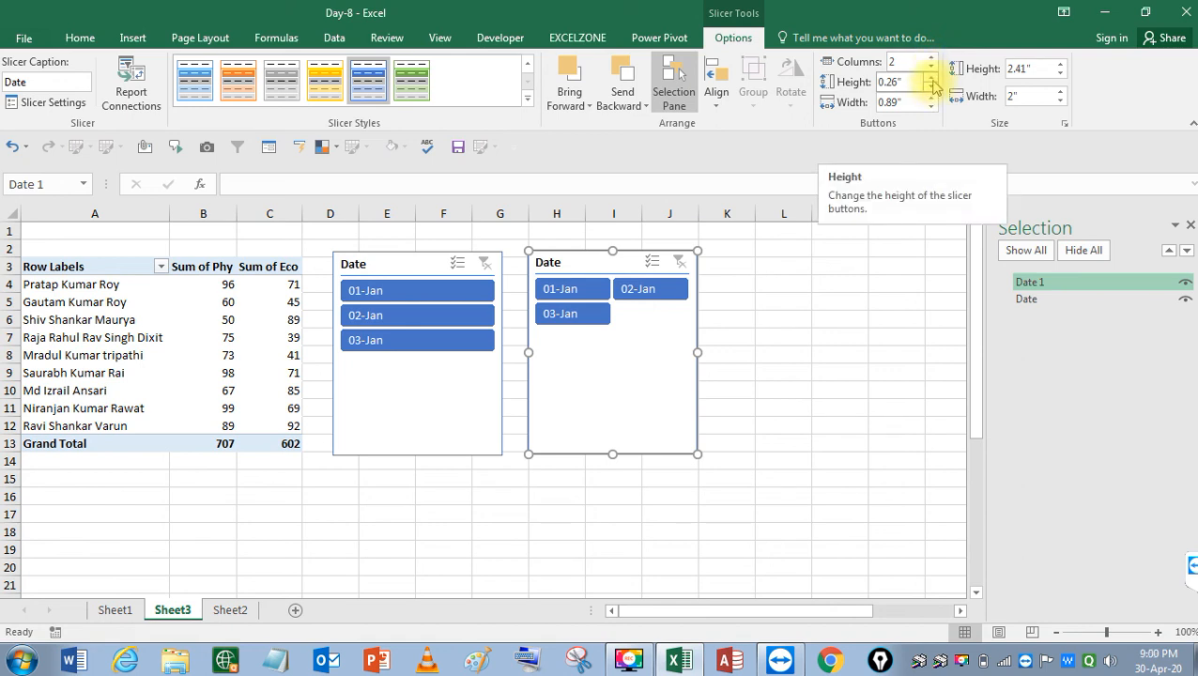
left_click(931, 79)
left_click(932, 78)
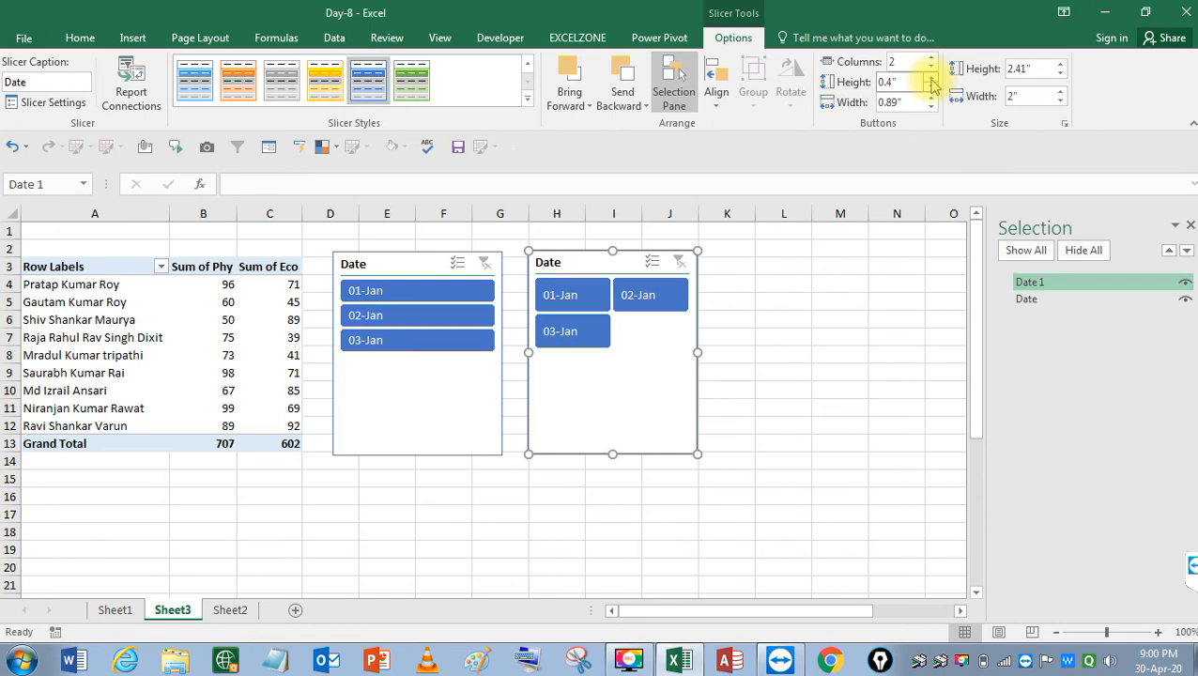
left_click(932, 106)
left_click(932, 106)
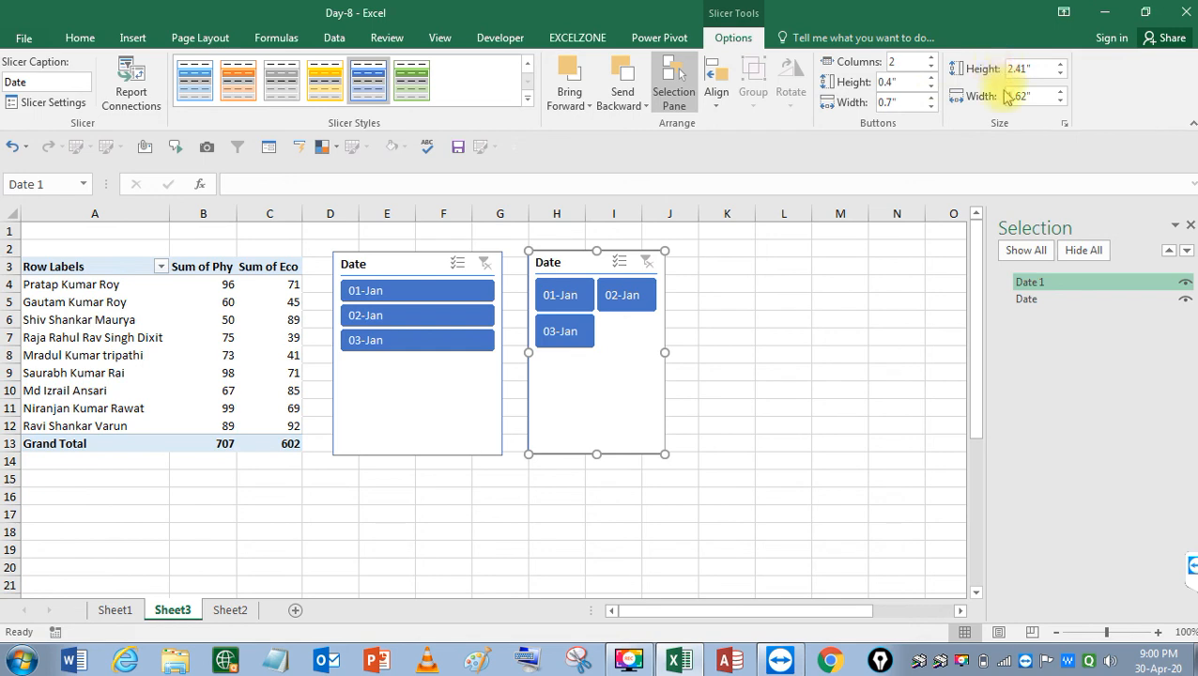
Resize the duplicate Date slicer to a height of 2.7" and a width of 2.1"
left_click(1061, 64)
left_click(1061, 65)
left_click(1062, 65)
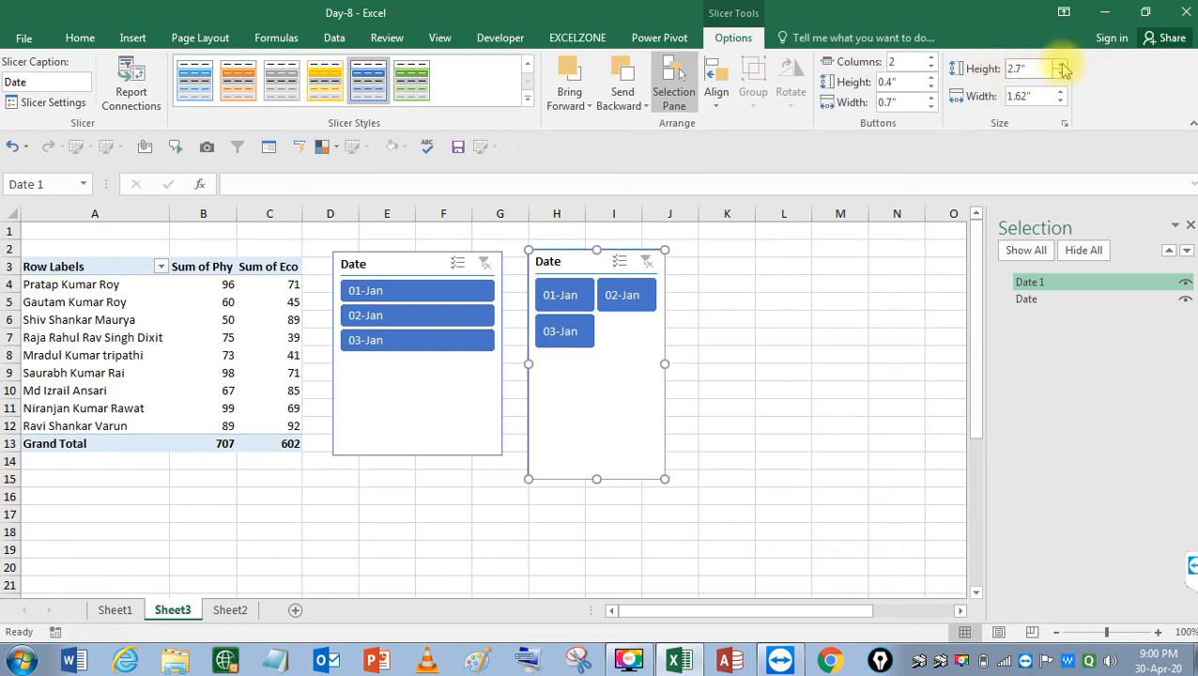
left_click(1060, 102)
left_click(1060, 102)
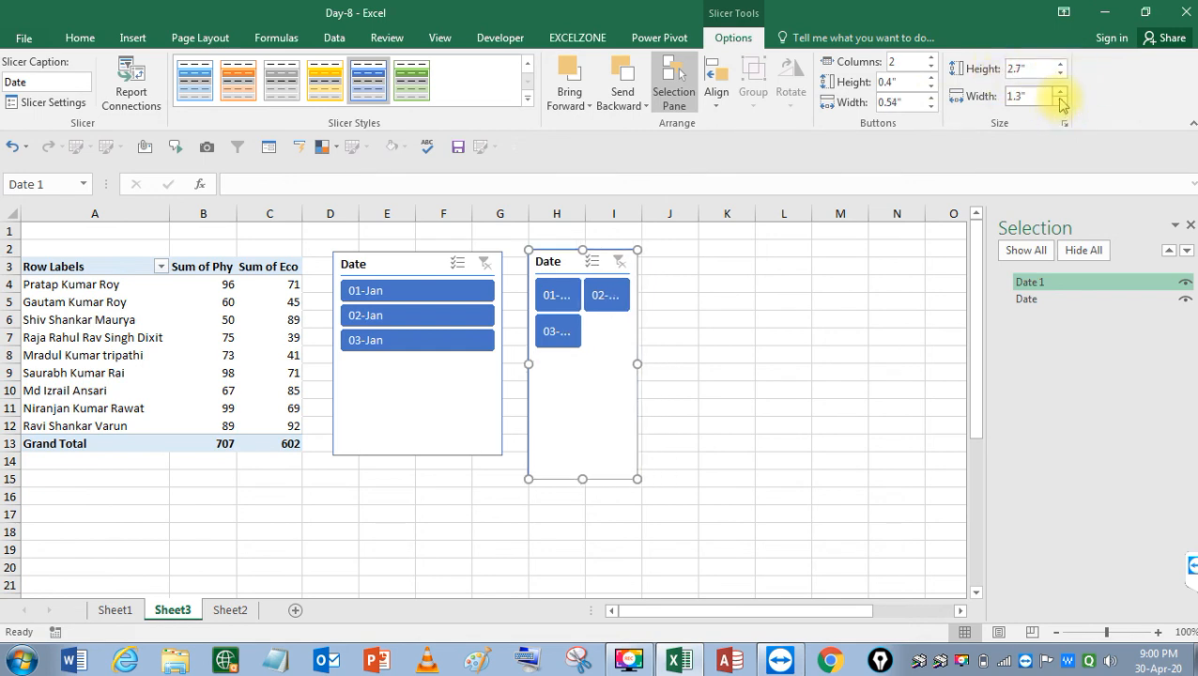
left_click(1061, 92)
left_click(1061, 92)
left_click(1060, 92)
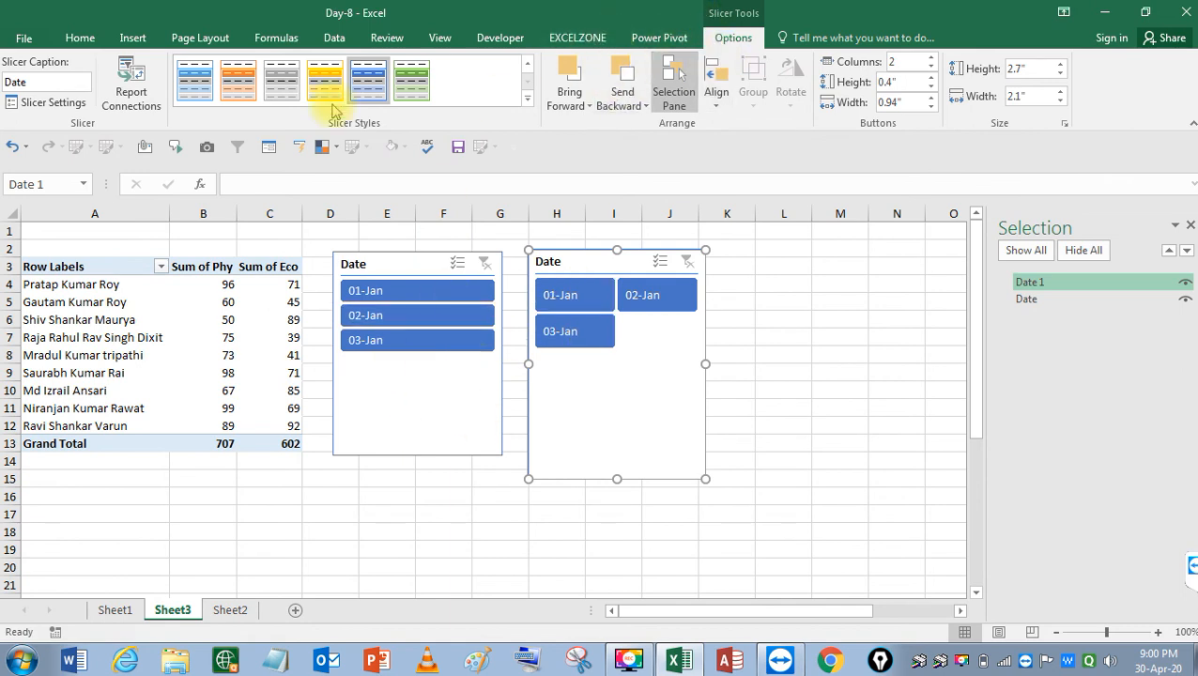
Select cell B10 in the PivotTable and close the PivotTable Fields and Selection panes
left_click(129, 36)
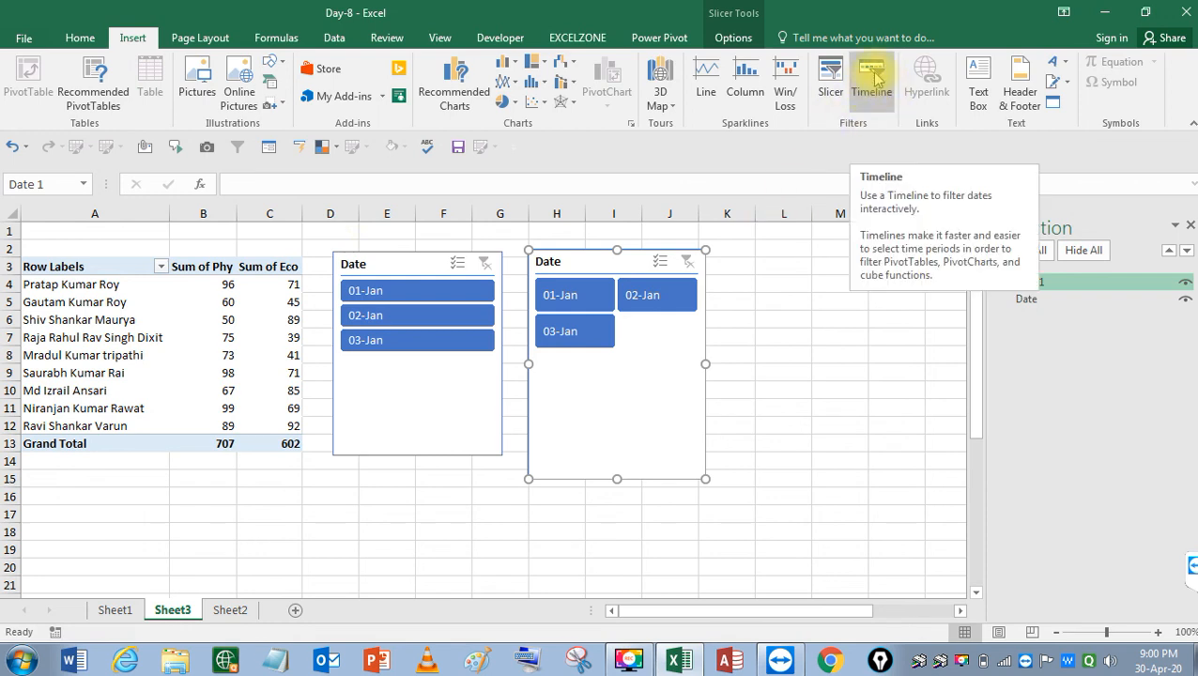
left_click(209, 385)
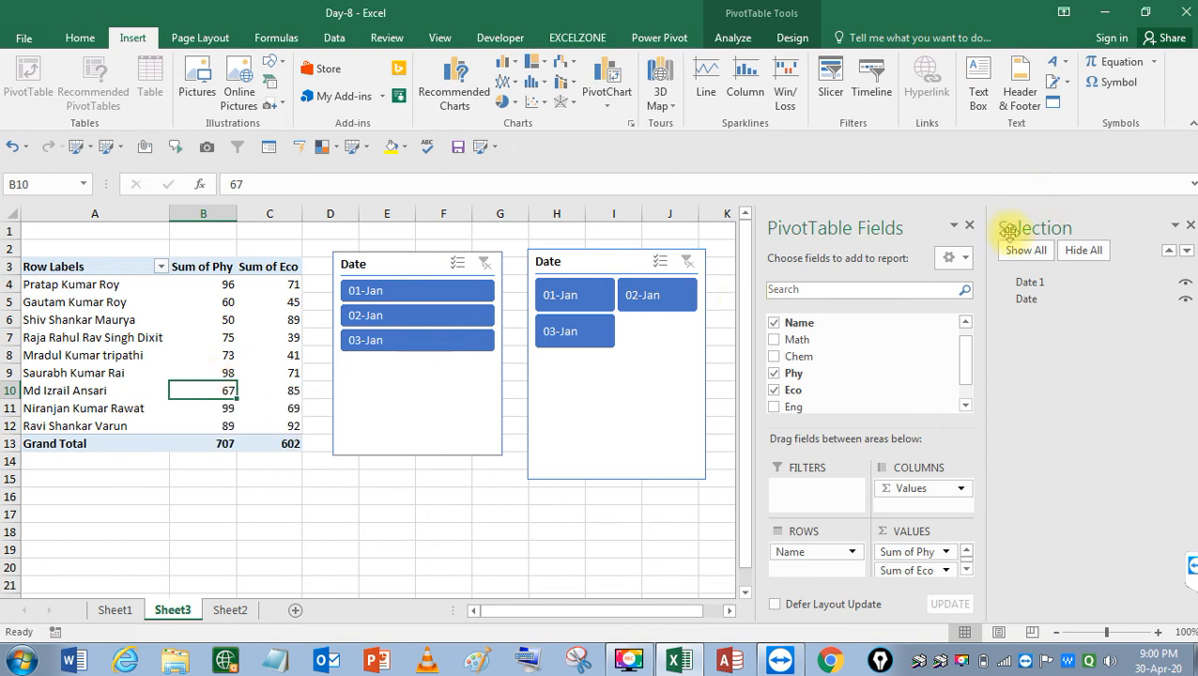
left_click(960, 227)
left_click(969, 225)
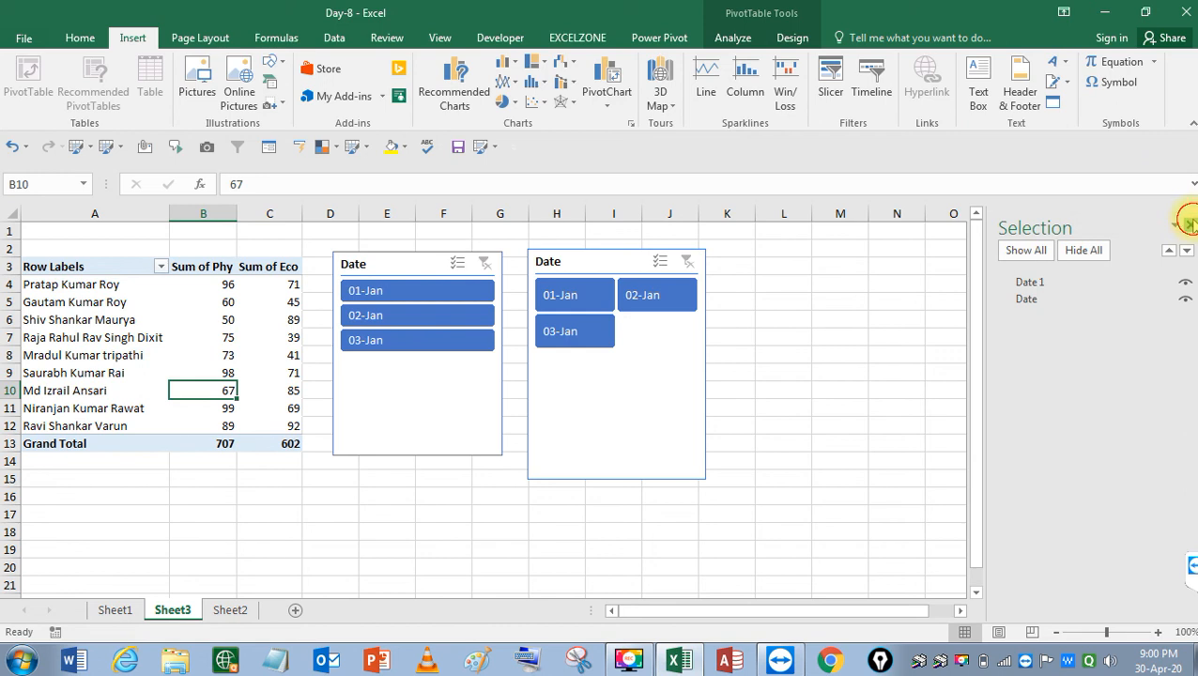
left_click(1188, 223)
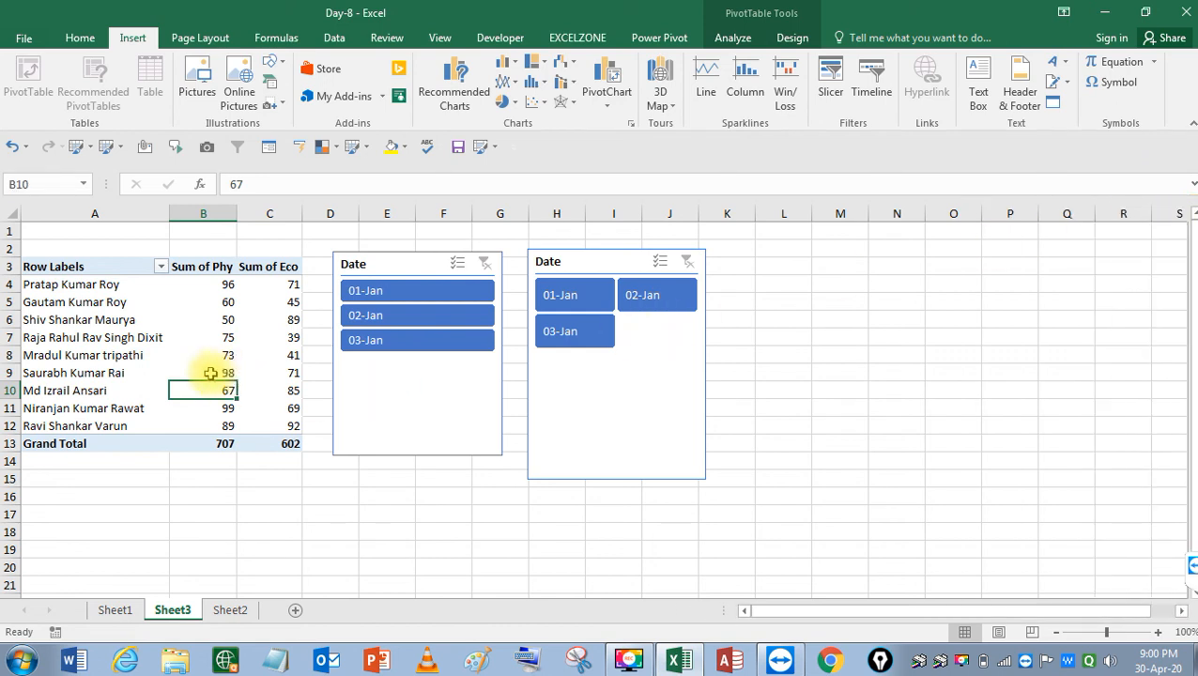
Insert a timeline for the Date field and place it beside the duplicate slicer, starting near column K
left_click(867, 89)
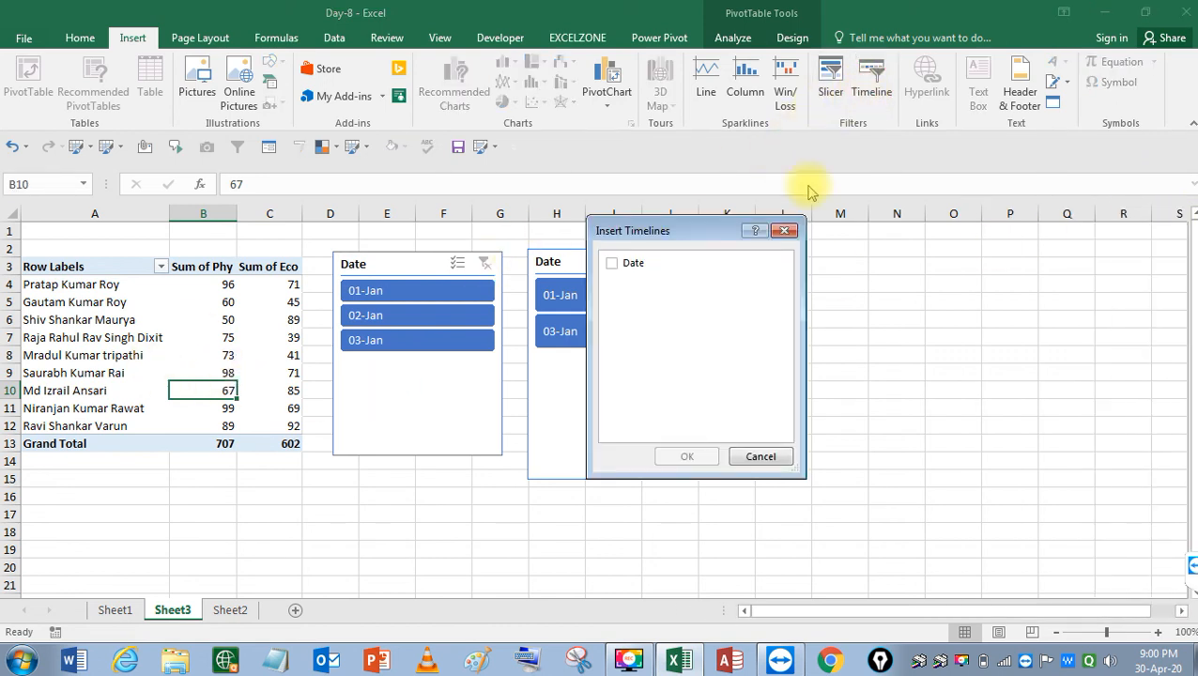
left_click(610, 265)
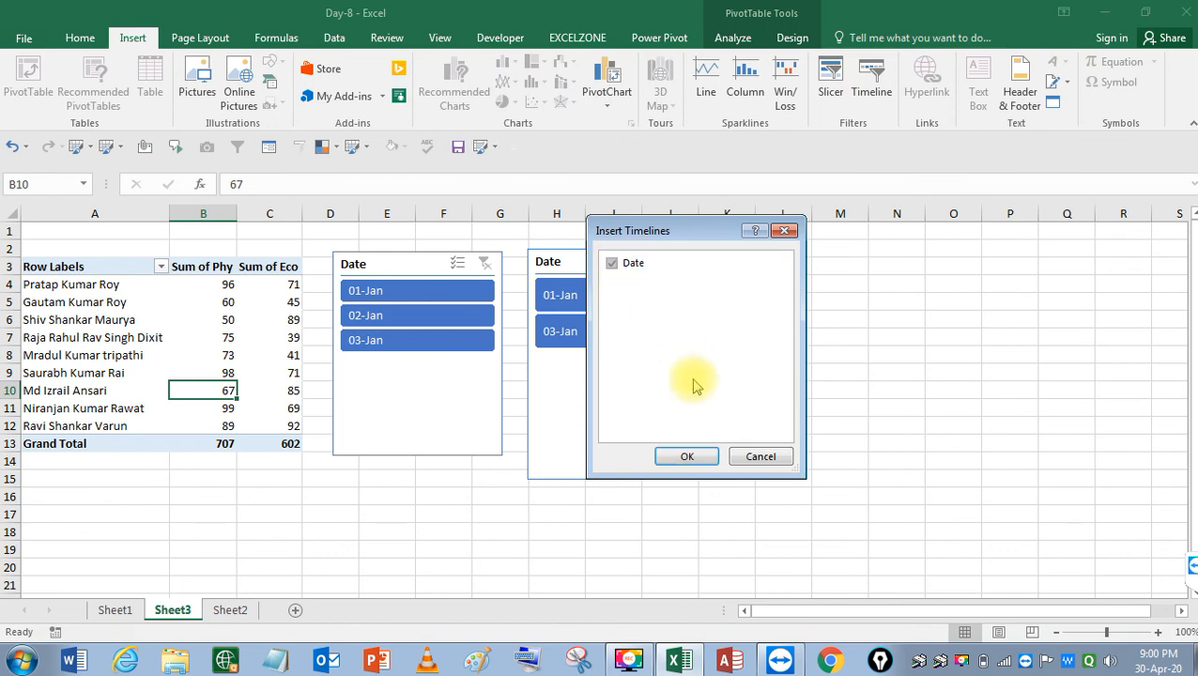
left_click(688, 459)
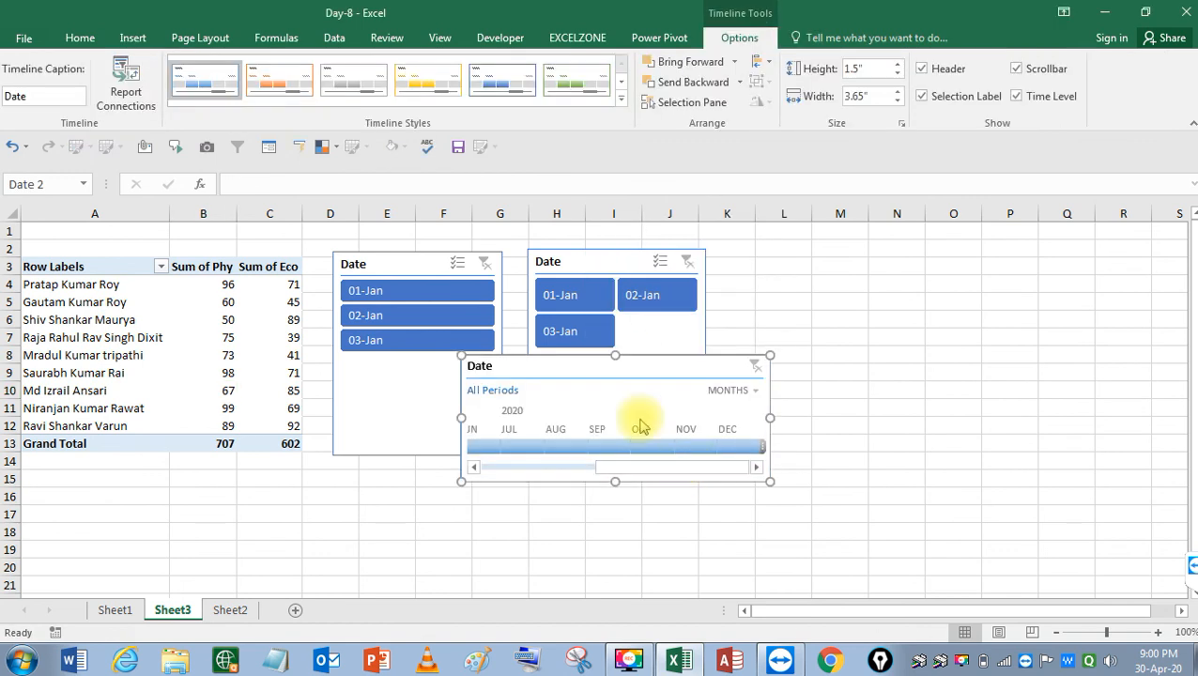
left_click_drag(642, 369, 907, 275)
Place the Date timeline beside the duplicate slicer and filter it by Apr 2020, ending with Jan 2020 selected
left_click_drag(883, 378, 751, 393)
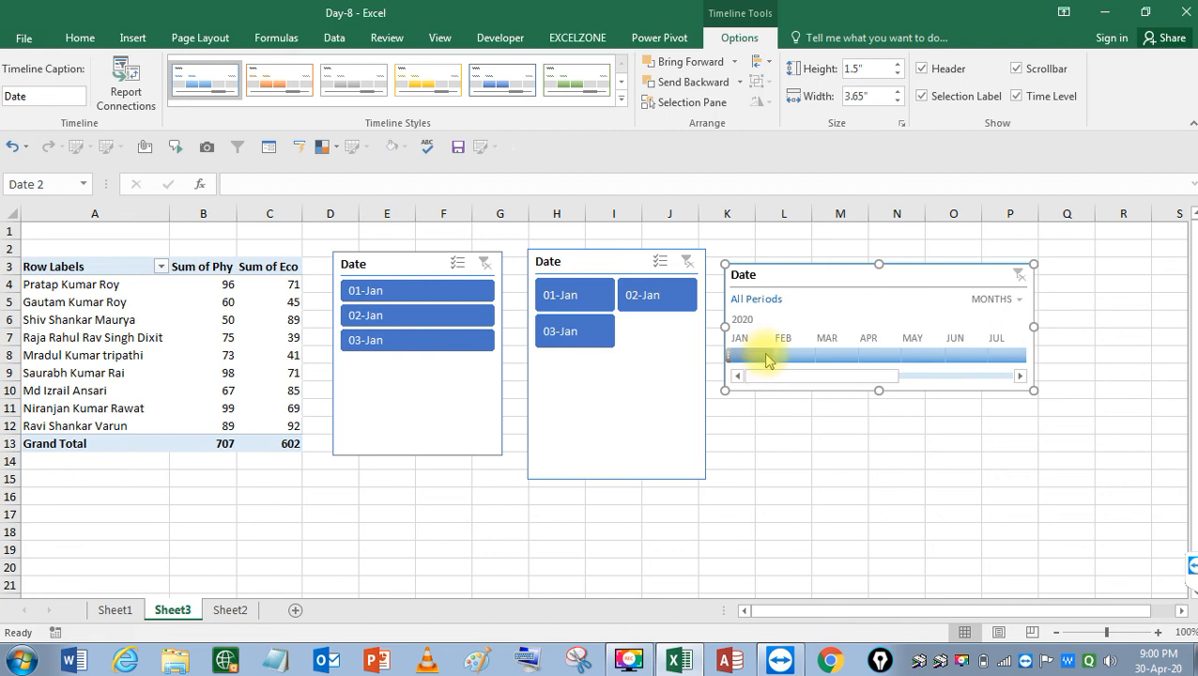
left_click(787, 355)
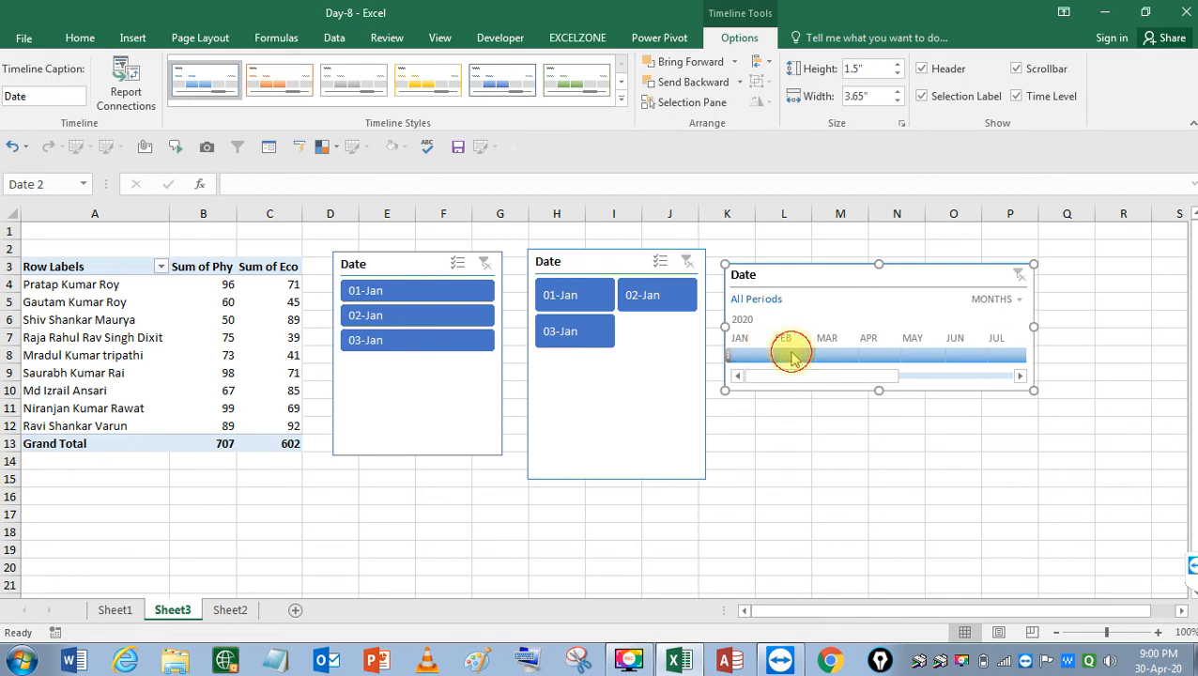
left_click(819, 355)
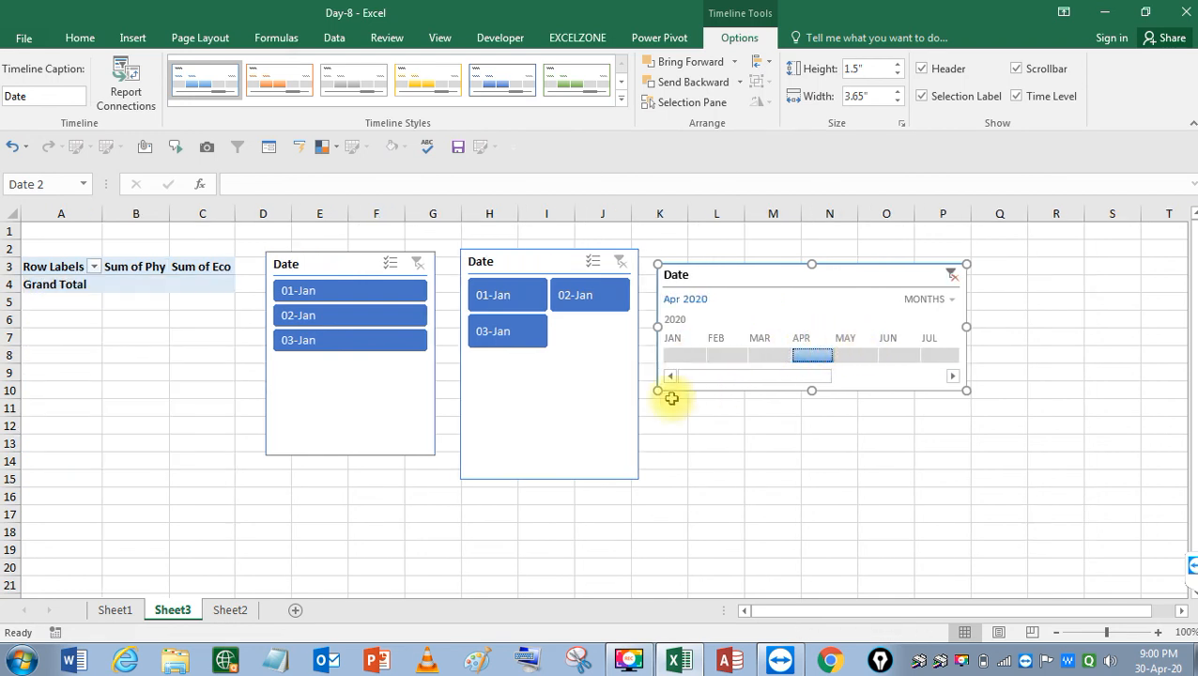
left_click(678, 353)
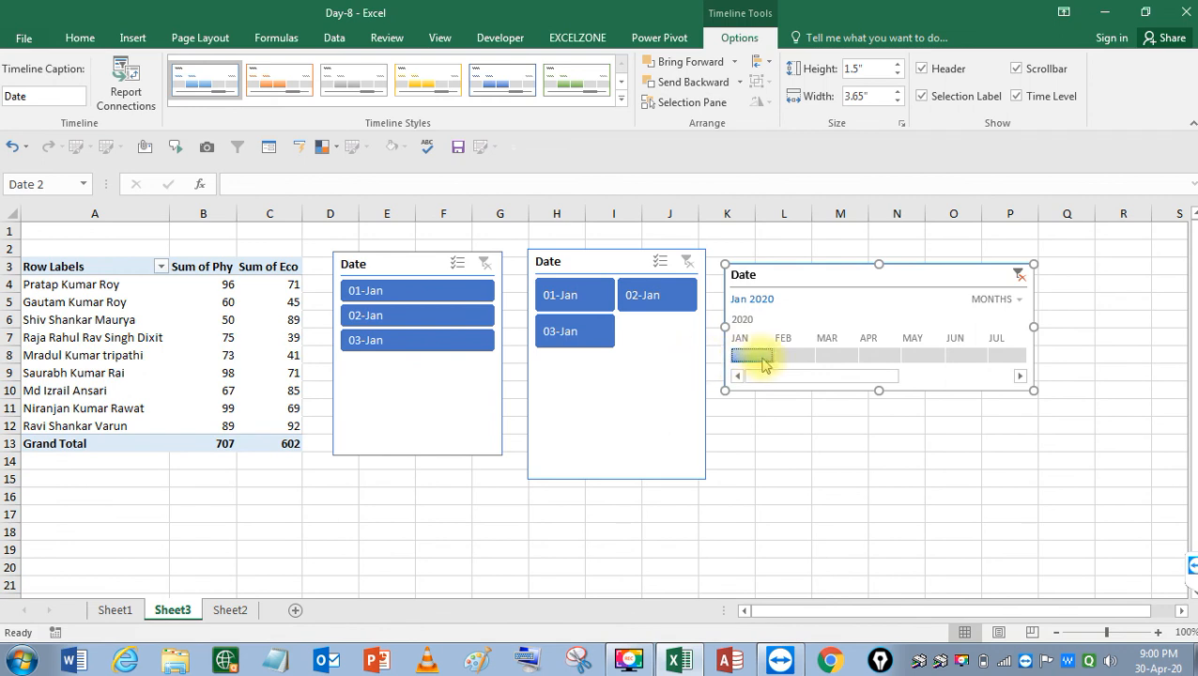
Extend the timeline selection to Jan - Feb 2020, and change it to Feb - Mar 2020
mouse_move(774, 355)
left_mouse_down()
mouse_move(851, 357)
mouse_move(767, 367)
left_mouse_up()
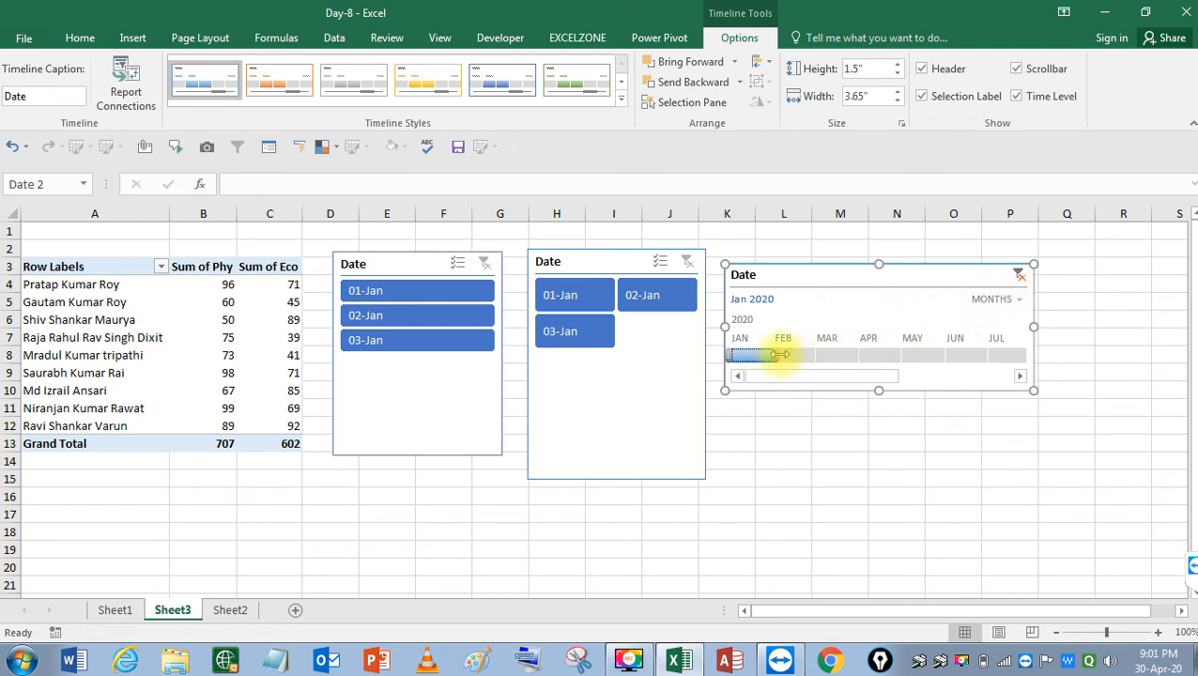
left_click_drag(787, 353, 806, 351)
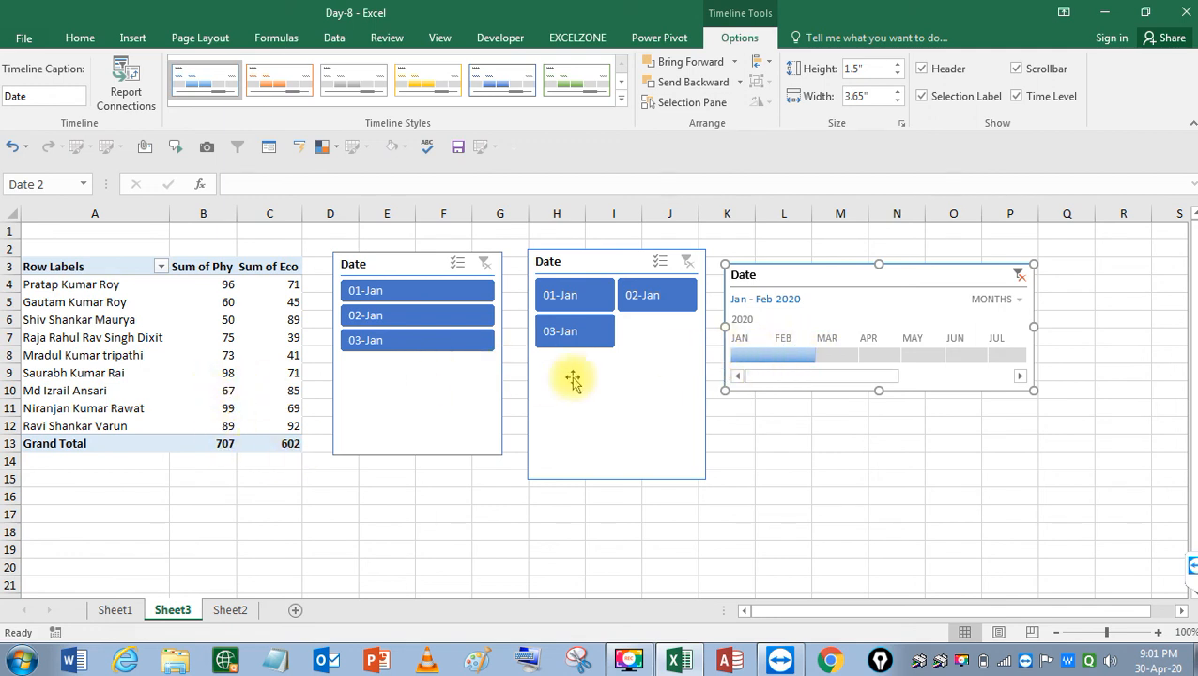
left_click_drag(800, 361, 824, 364)
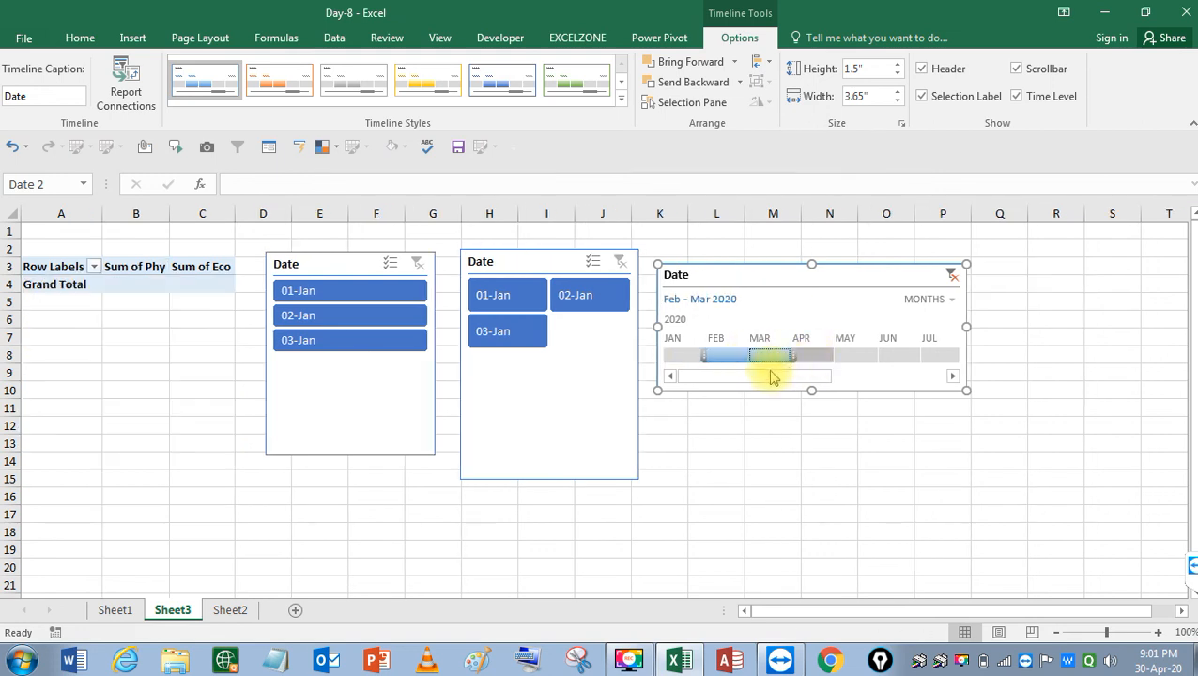
Reset the timeline selection to Jan 2020 only
left_click(702, 361)
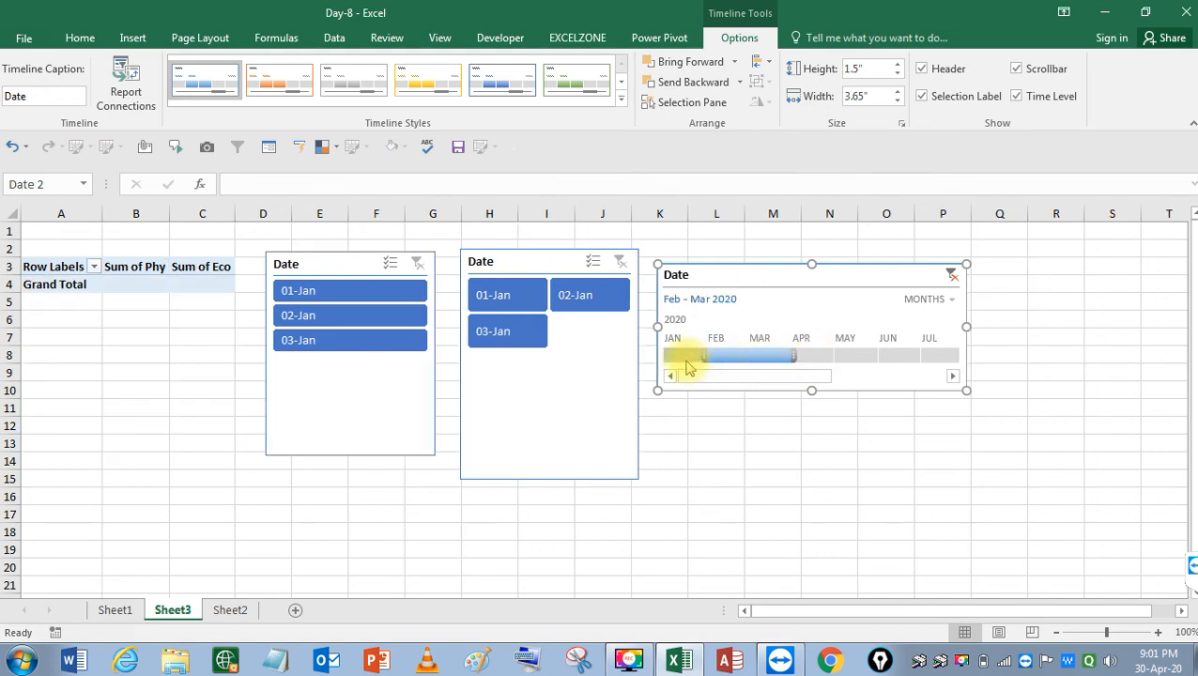
left_click(729, 355)
left_click_drag(711, 363, 683, 365)
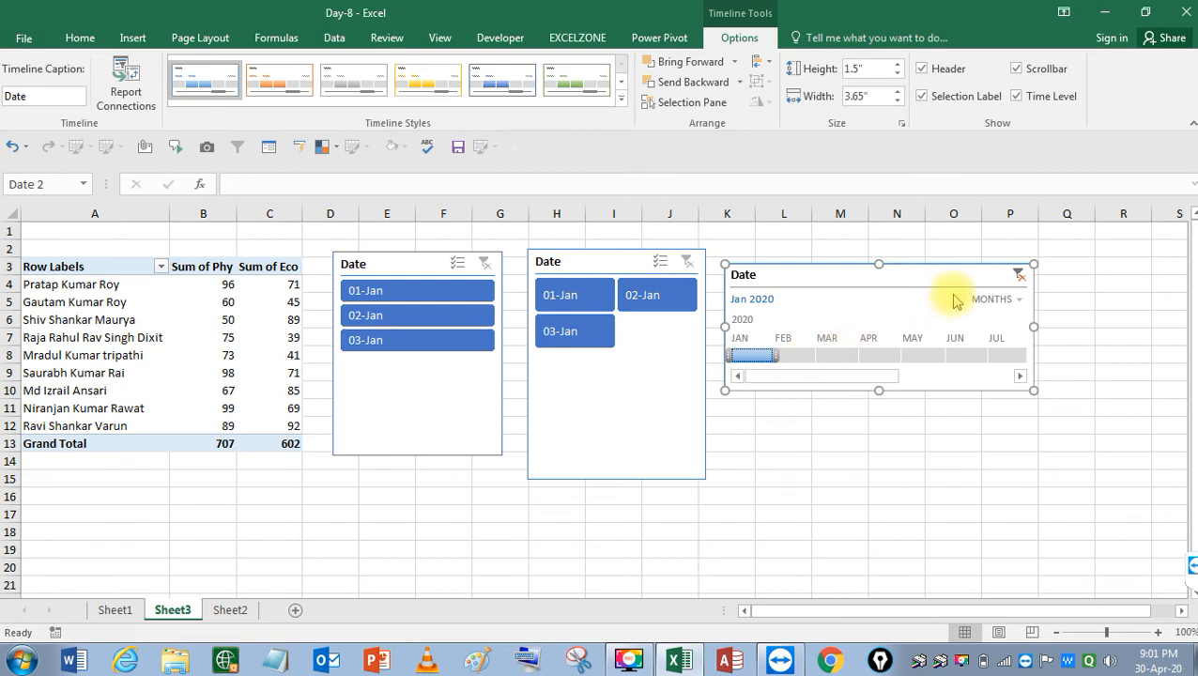
Switch the timeline's time level to Years, and change it to Quarters
left_click(1021, 300)
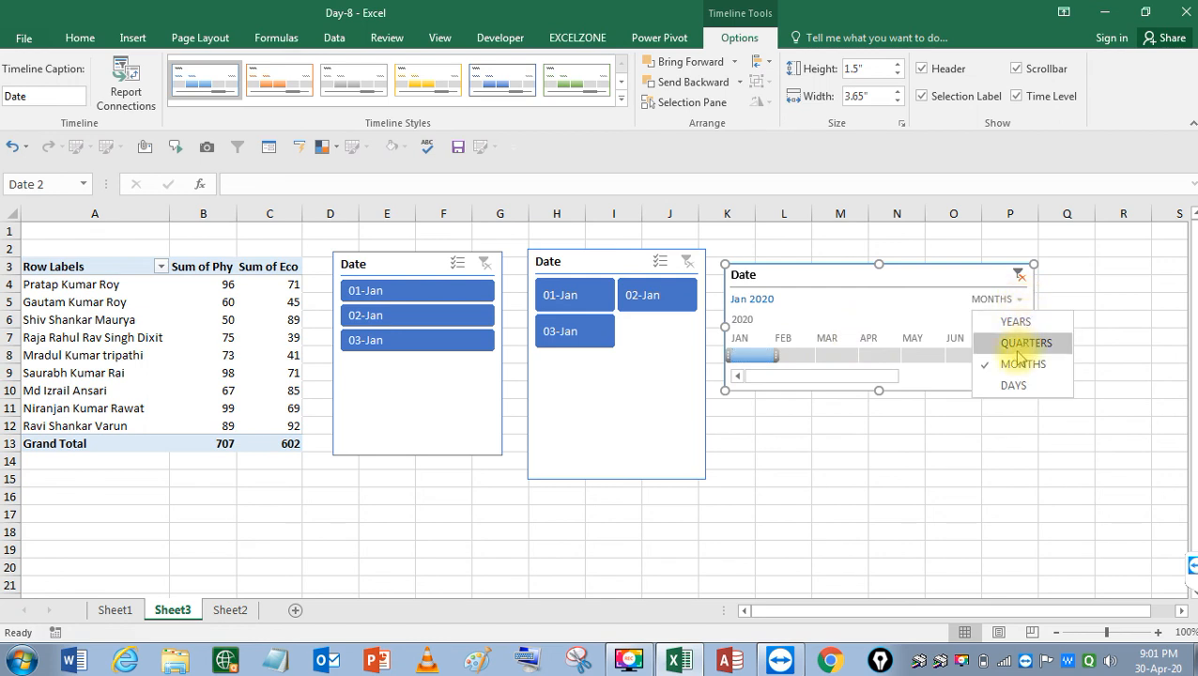
left_click(1012, 322)
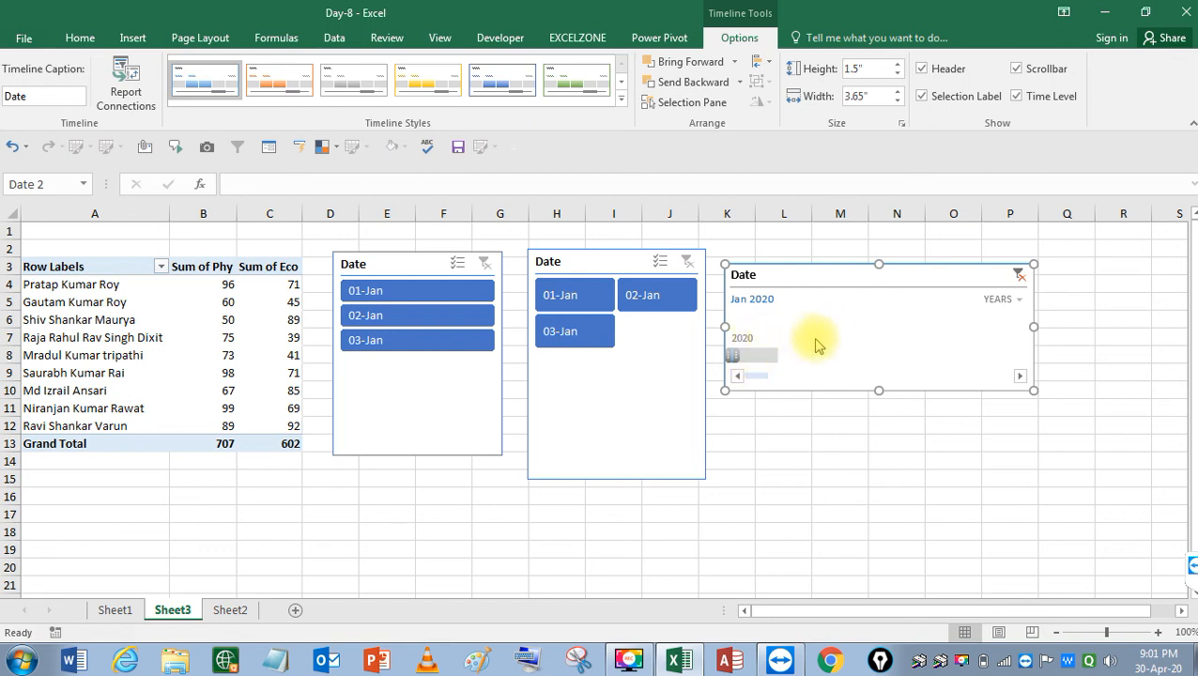
left_click(999, 298)
left_click(1033, 342)
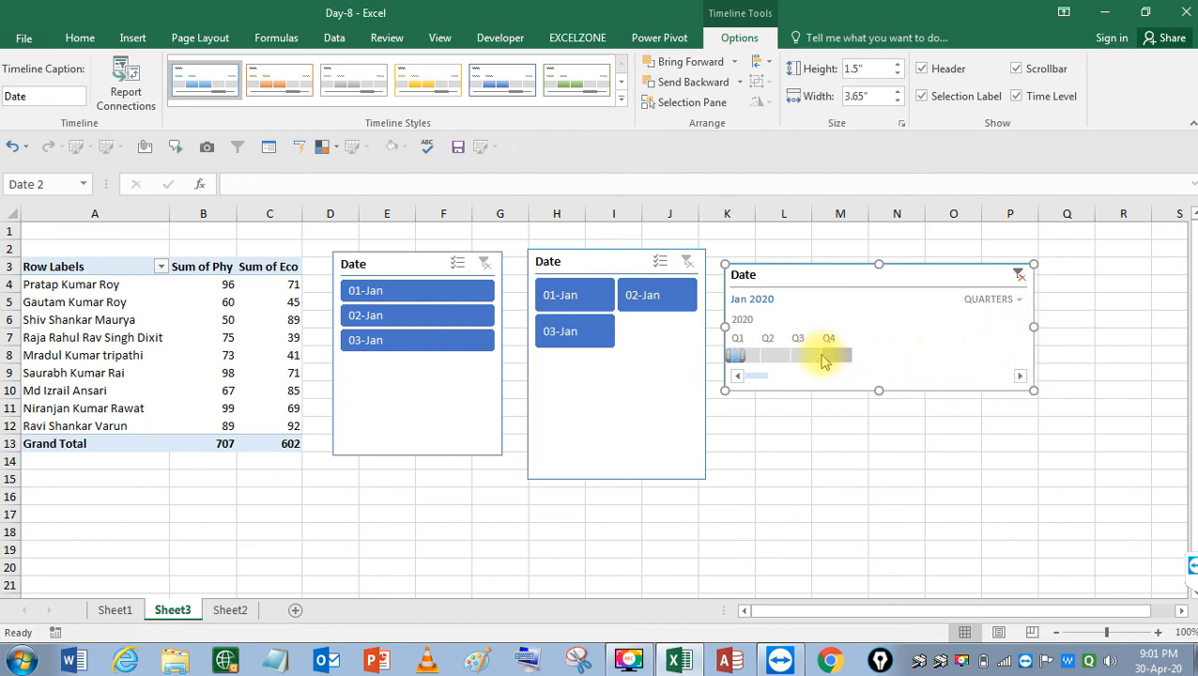
Filter the PivotTable by Q2 2020 on the timeline, and return the selection to Q1 2020
left_click(769, 355)
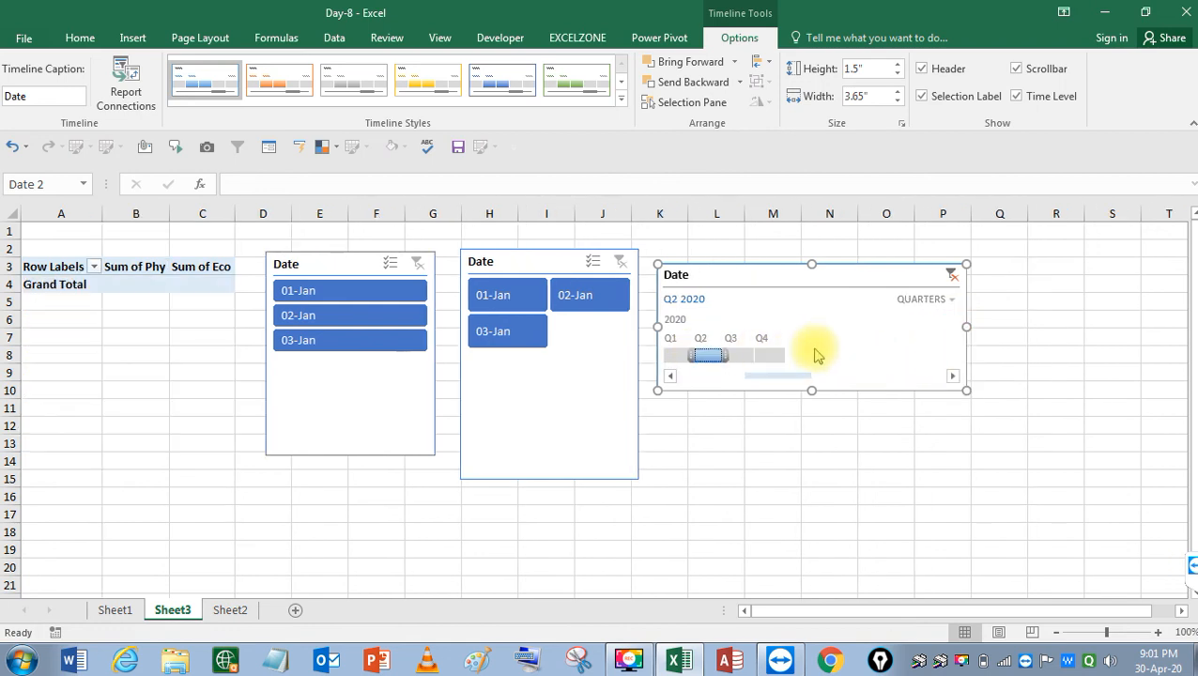
left_click(768, 355)
left_click(673, 359)
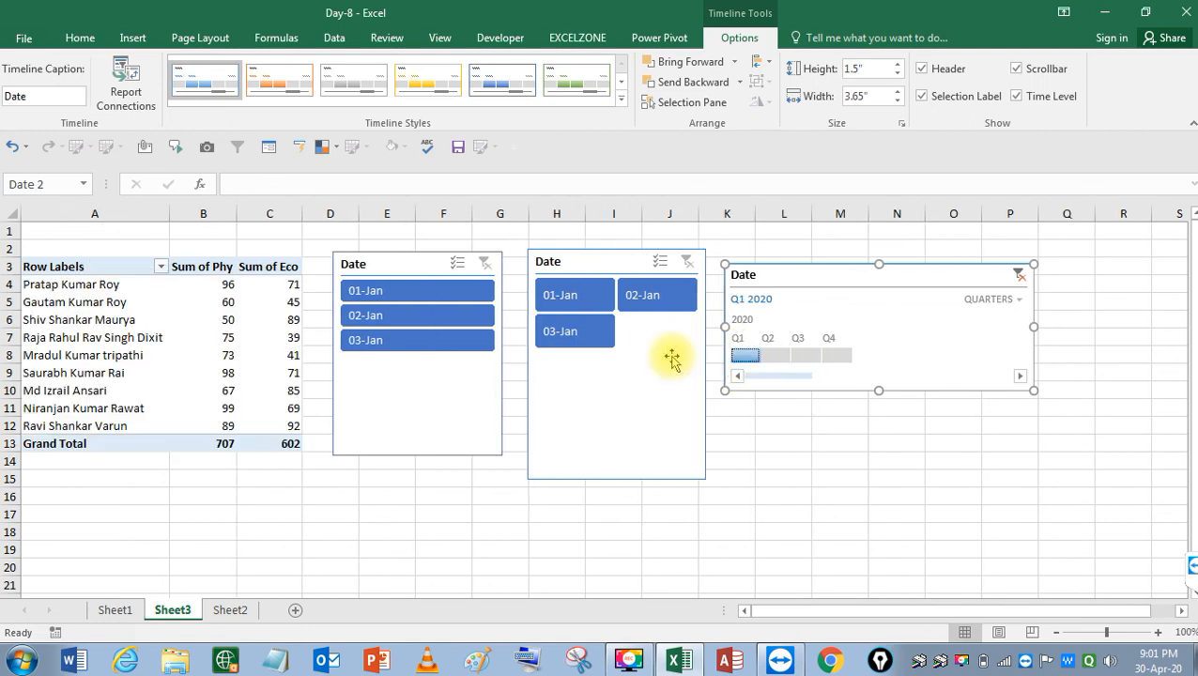
Set the timeline's time level to Days and filter by Jan 1, 2020, ending with Jan 2, 2020 selected
left_click(1016, 299)
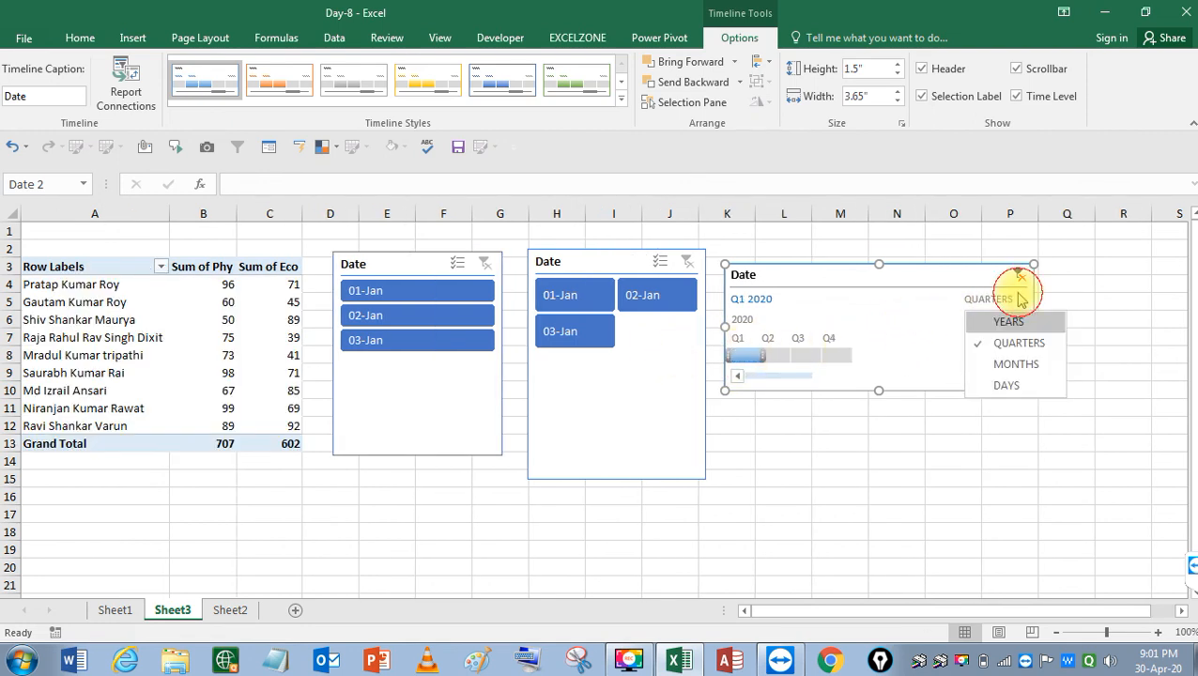
left_click(1010, 385)
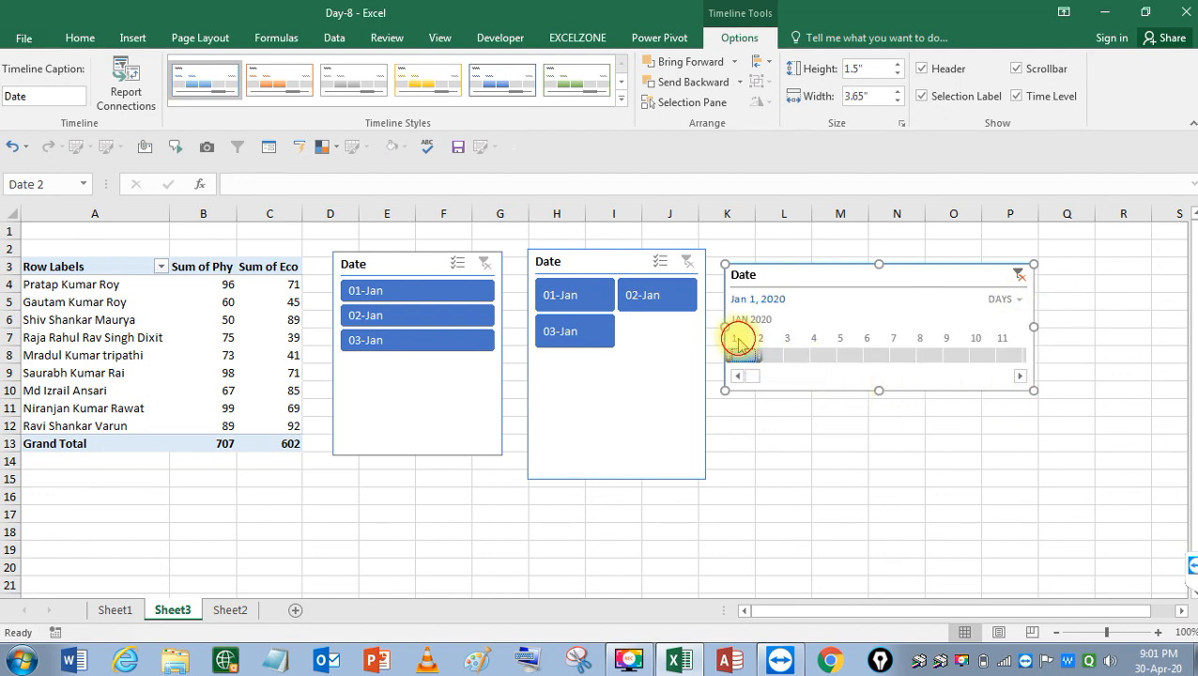
left_click(738, 340)
left_click(727, 343)
left_click(732, 340)
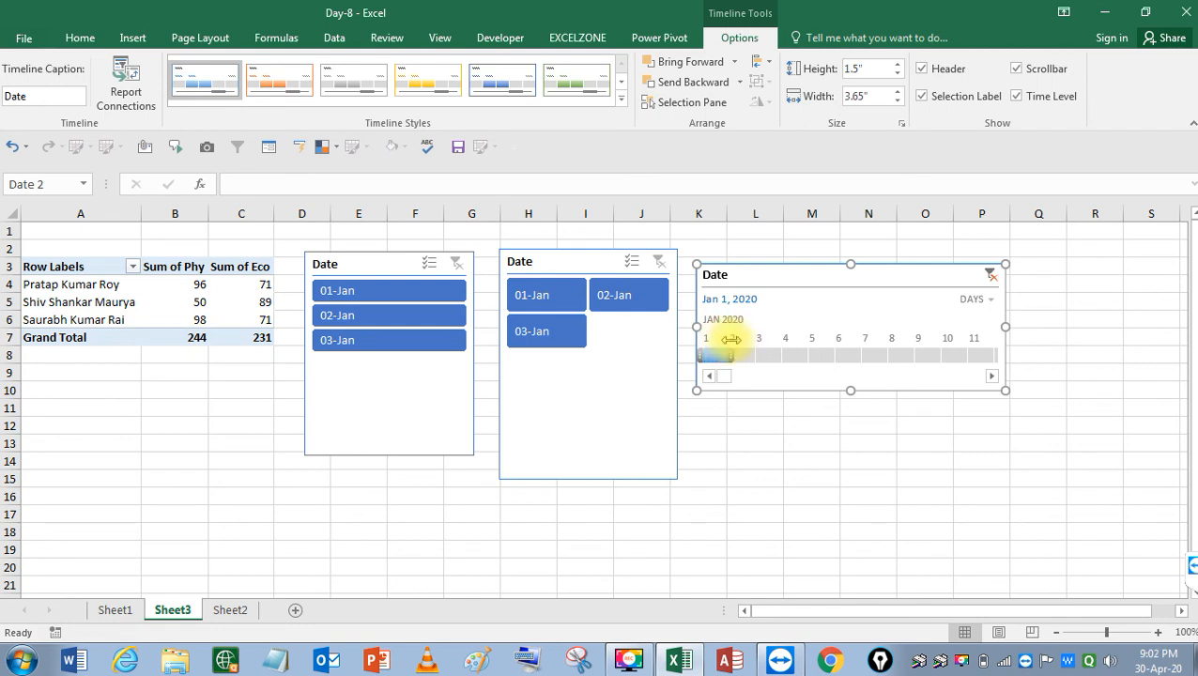
left_click(736, 349)
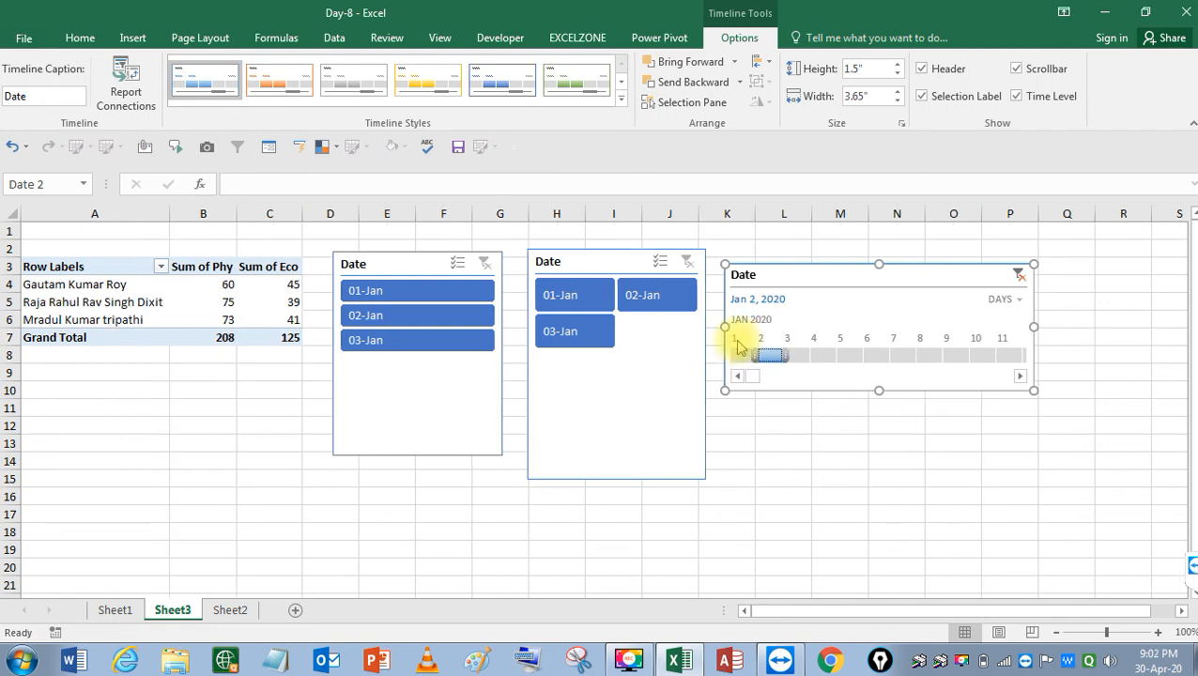